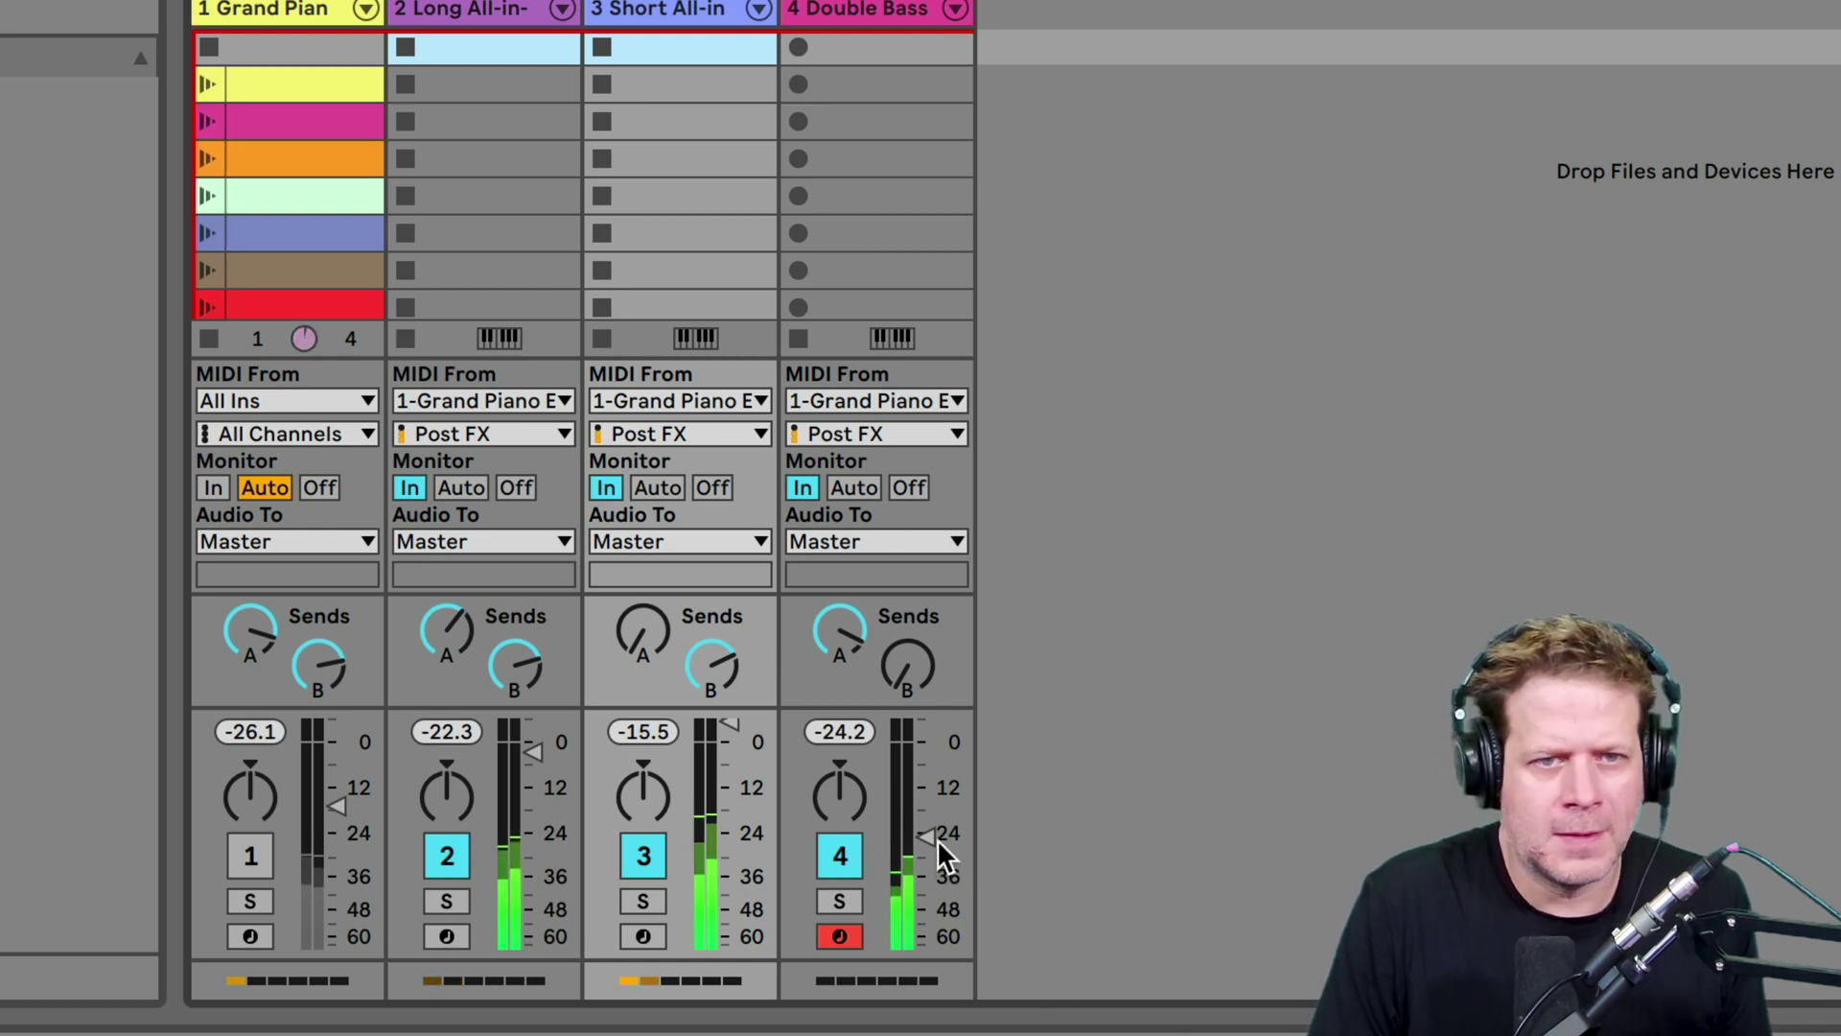
- Lower the Double Bass track's volume fader slightly
{"action": "left_click_drag", "start_coordinate": [936, 838], "coordinate": [936, 848]}
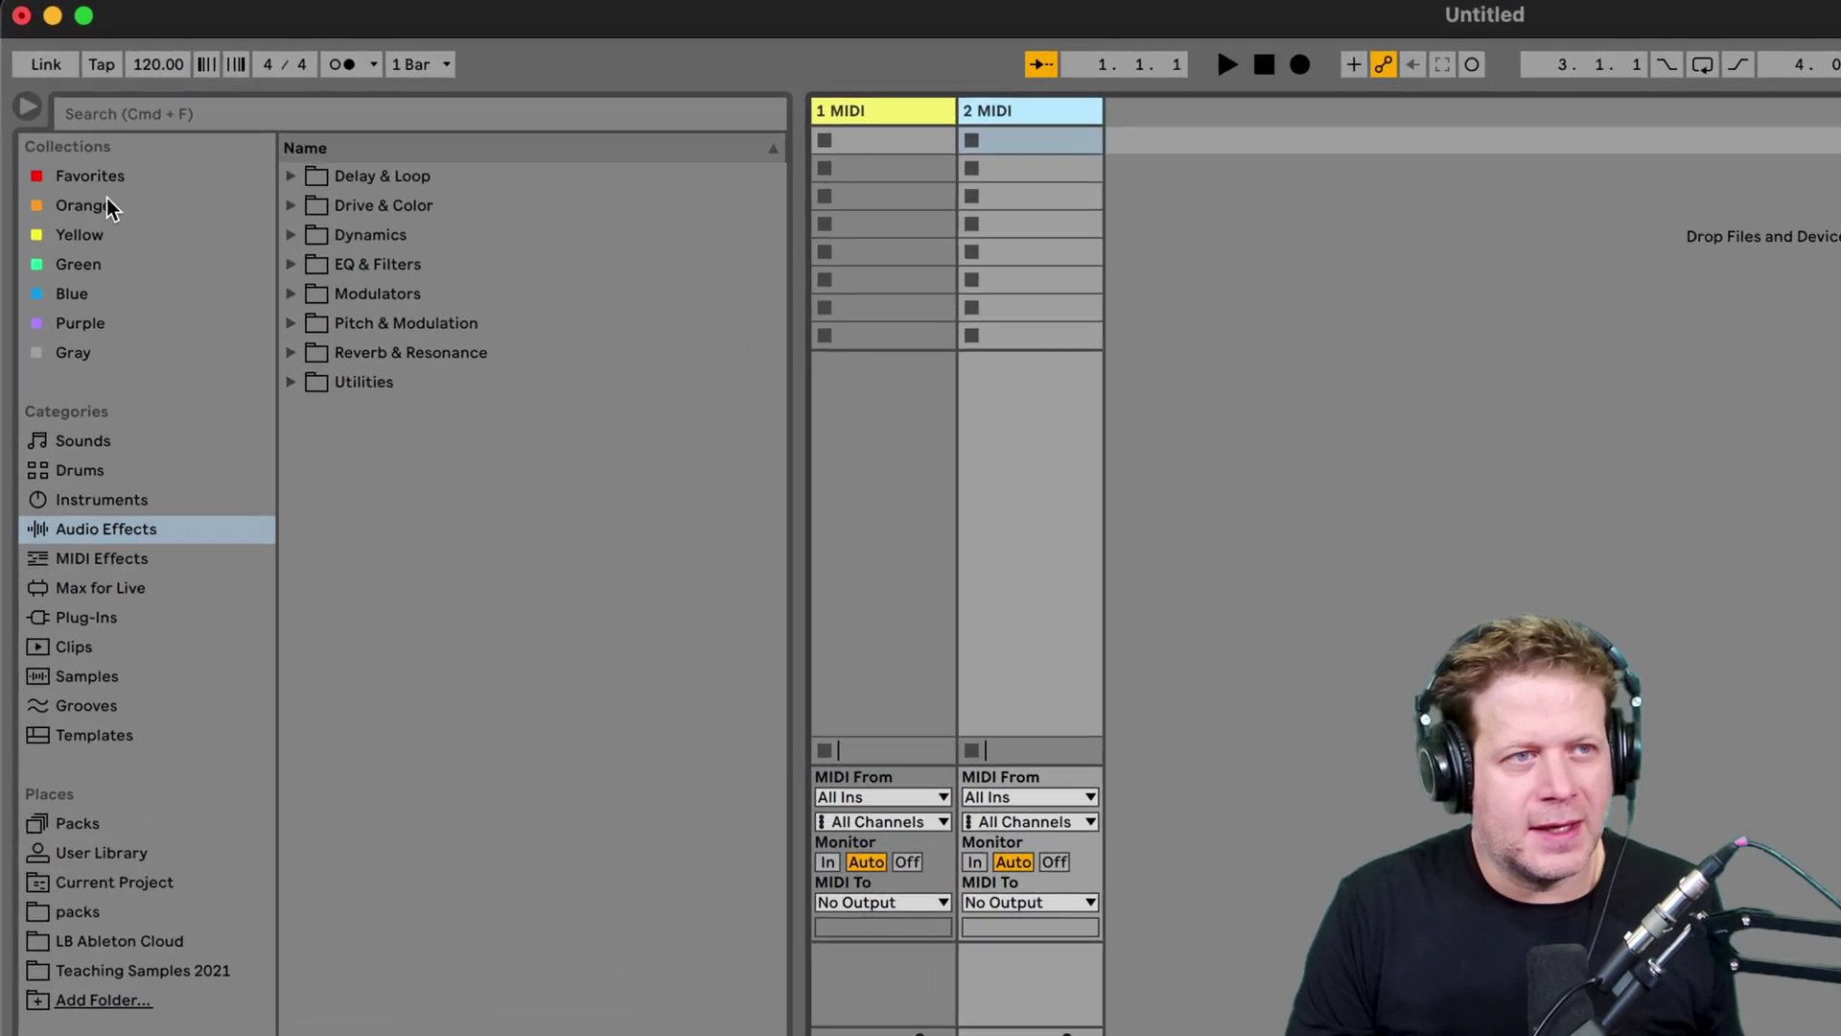
- Load Grand Piano Equal Bright Production from Favorites onto track 1 and create an empty clip in its first slot
{"action": "left_click", "coordinate": [104, 177]}
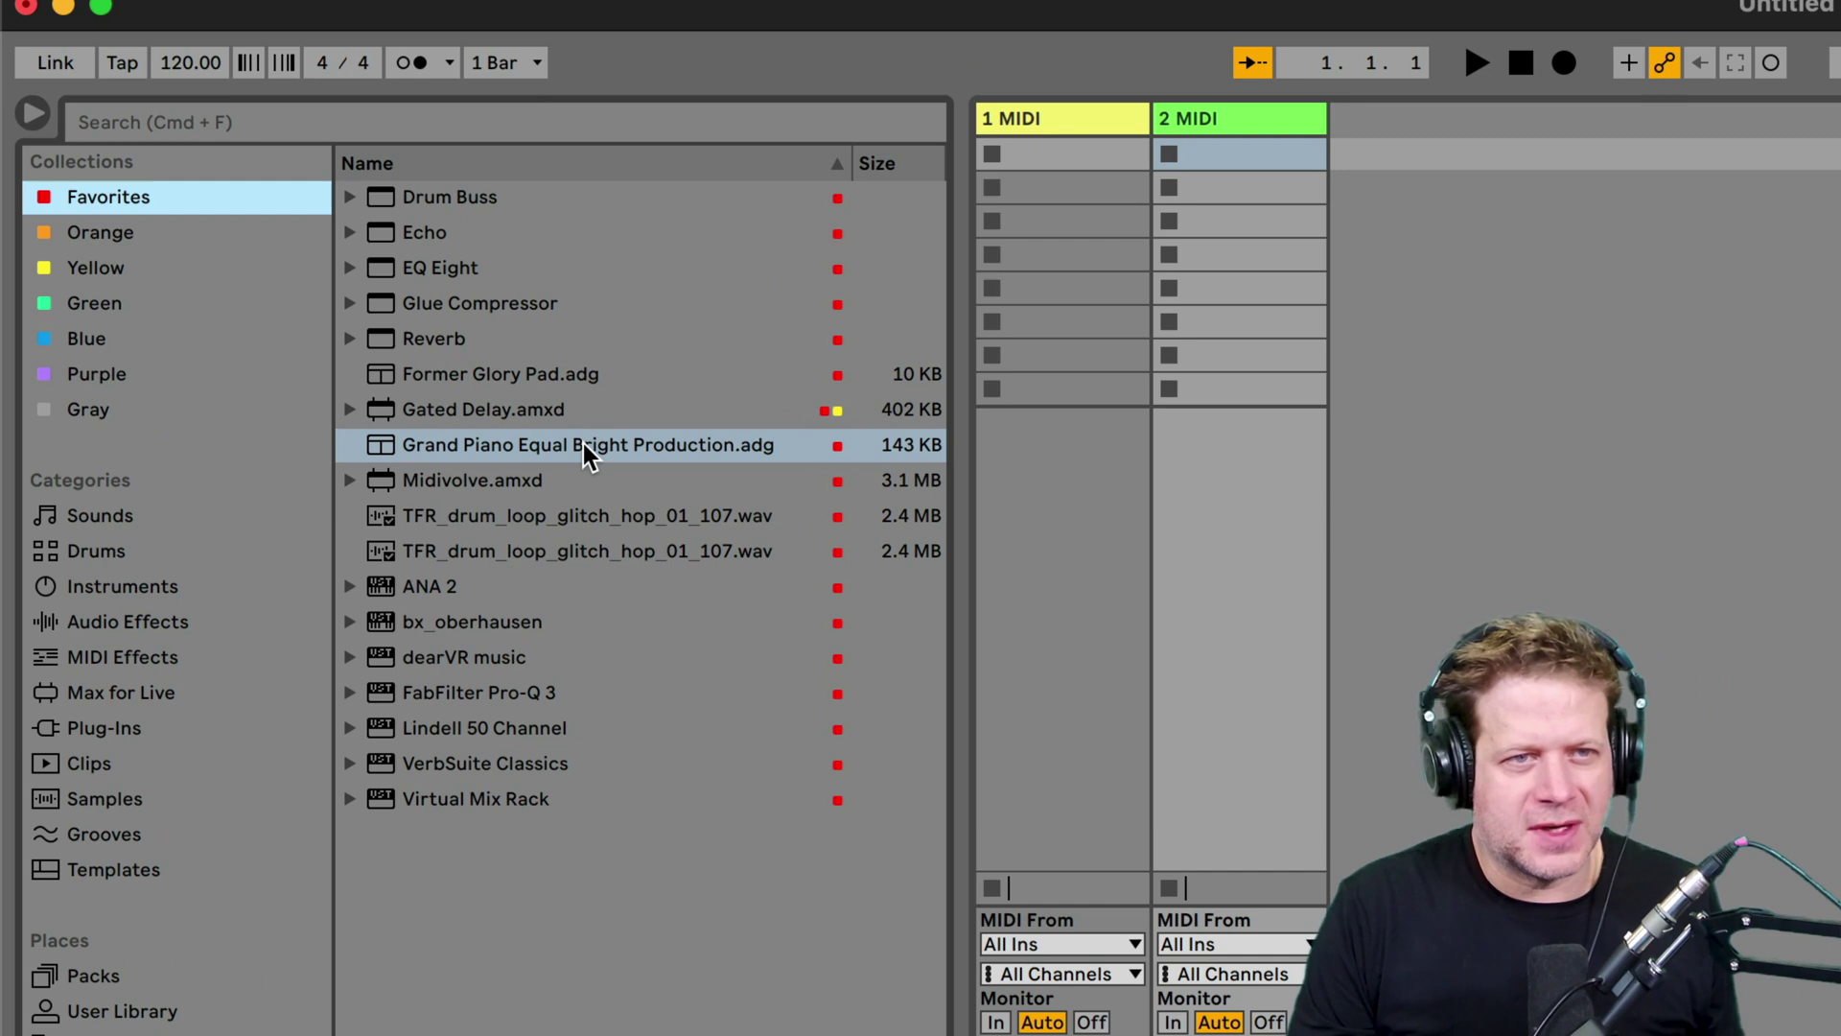
{"action": "left_click_drag", "start_coordinate": [585, 450], "coordinate": [1013, 505]}
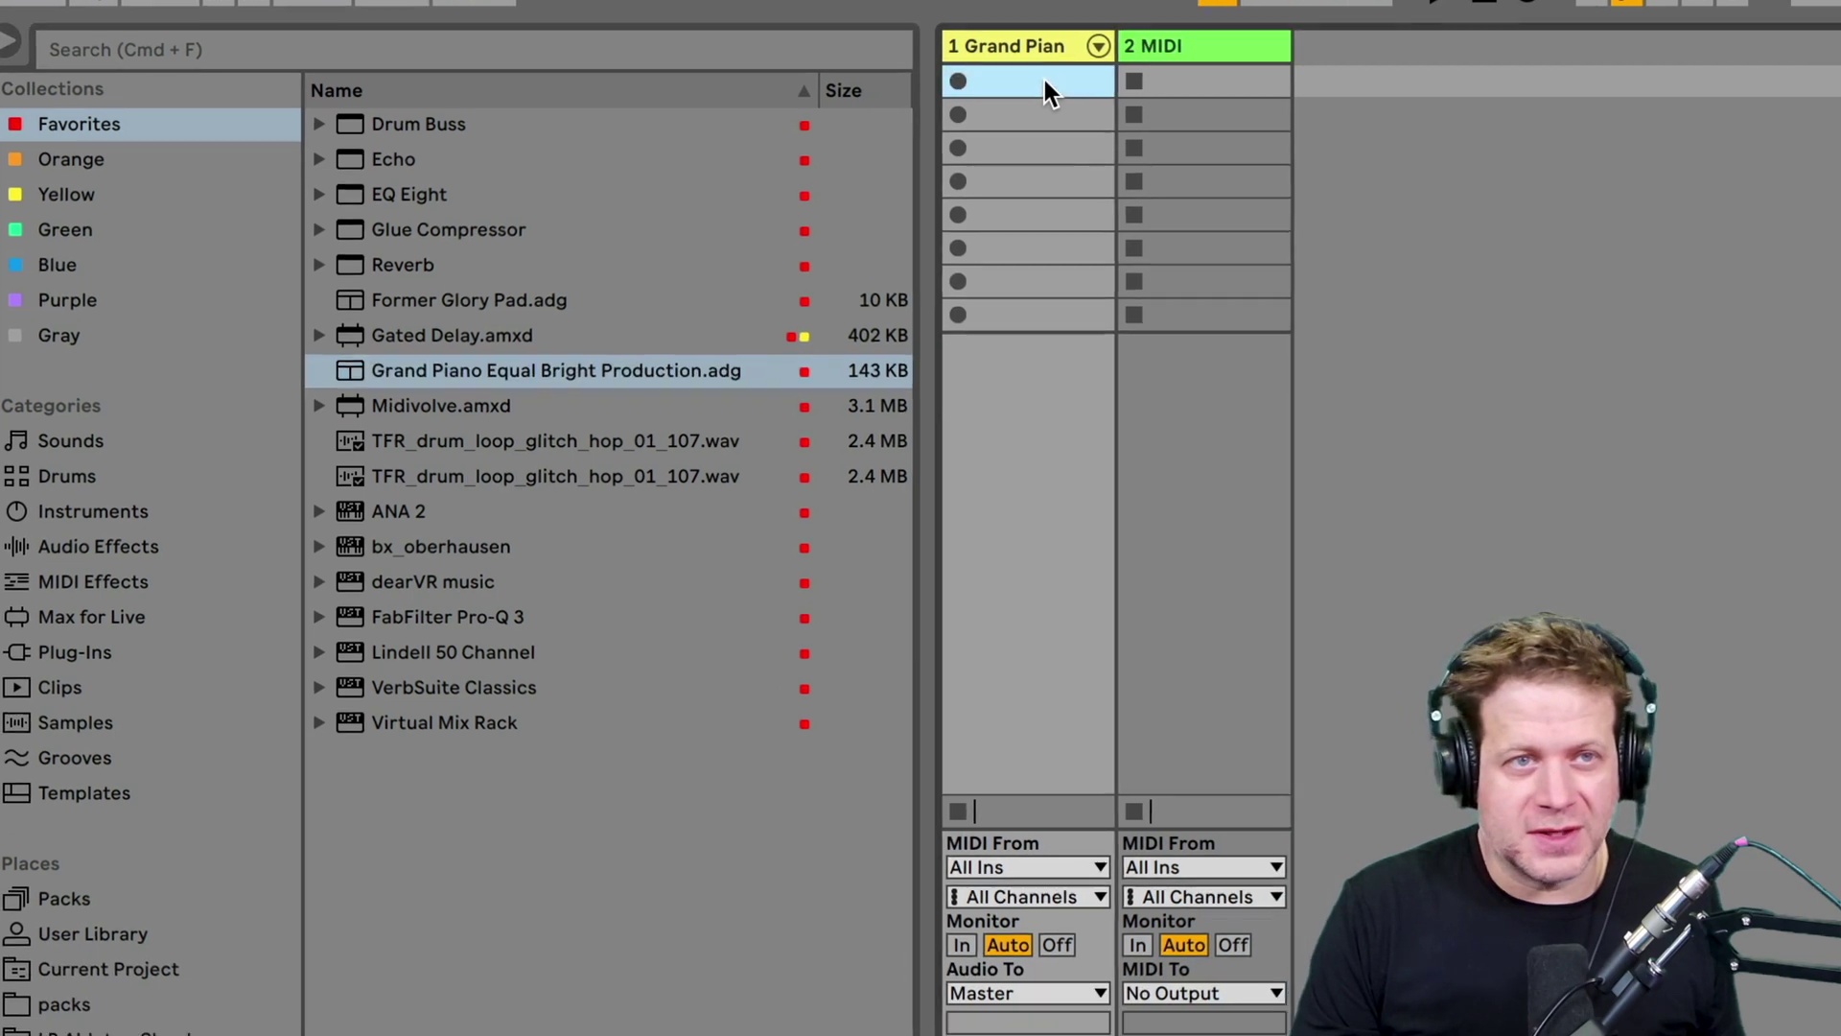
{"action": "double_click", "coordinate": [1050, 93]}
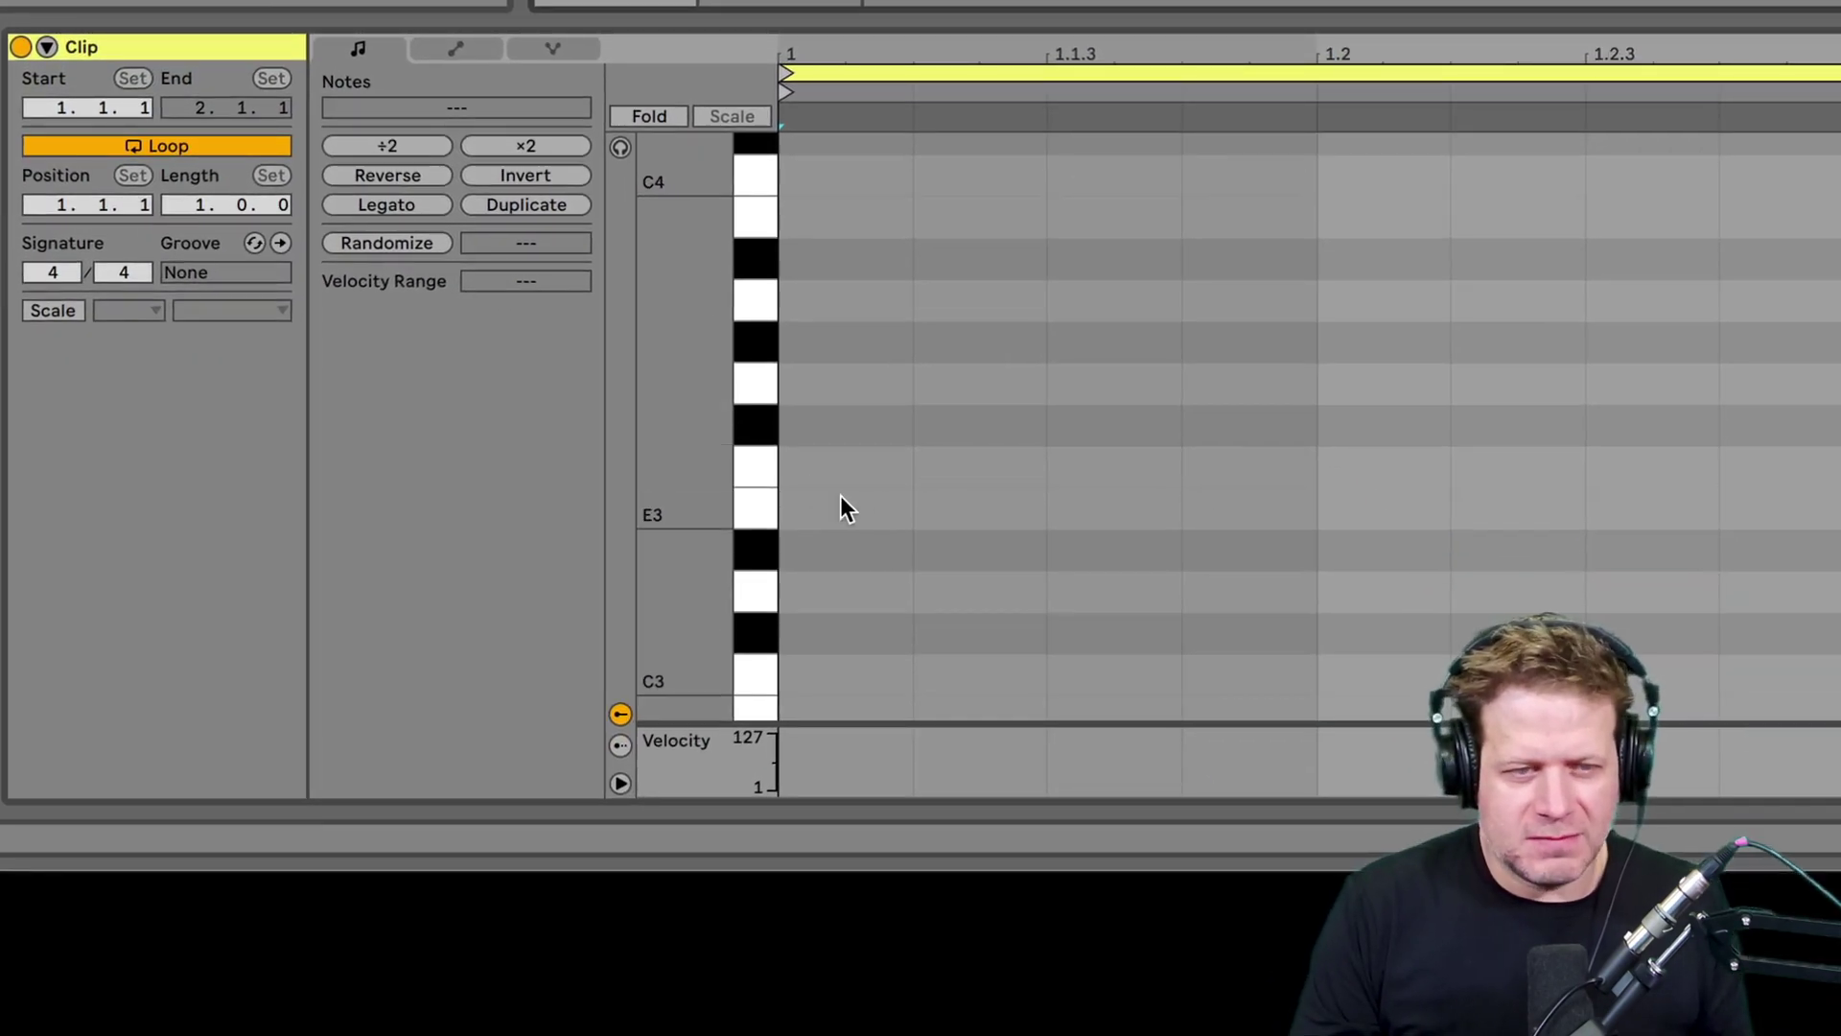
{"action": "left_click_drag", "start_coordinate": [665, 399], "coordinate": [671, 391]}
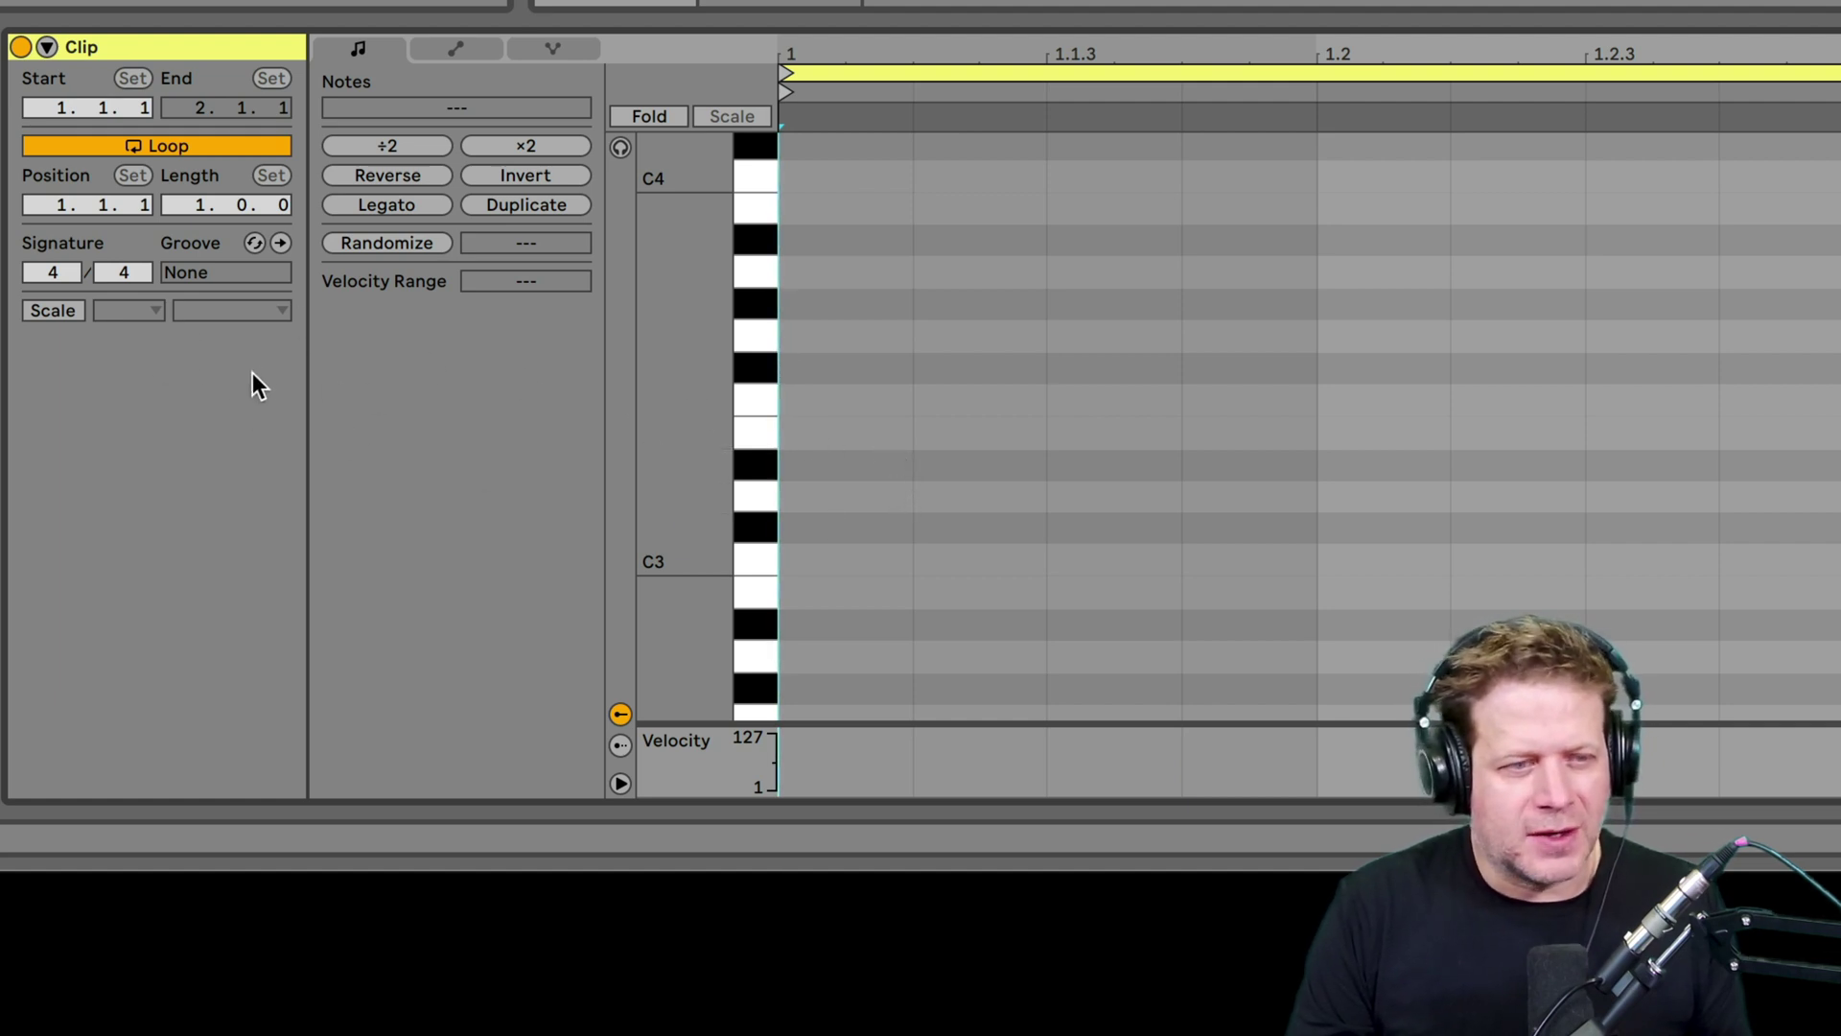
- Set the clip's scale to E Minor and fold the piano roll to show only scale notes
{"action": "left_click", "coordinate": [59, 313]}
{"action": "left_click", "coordinate": [141, 310]}
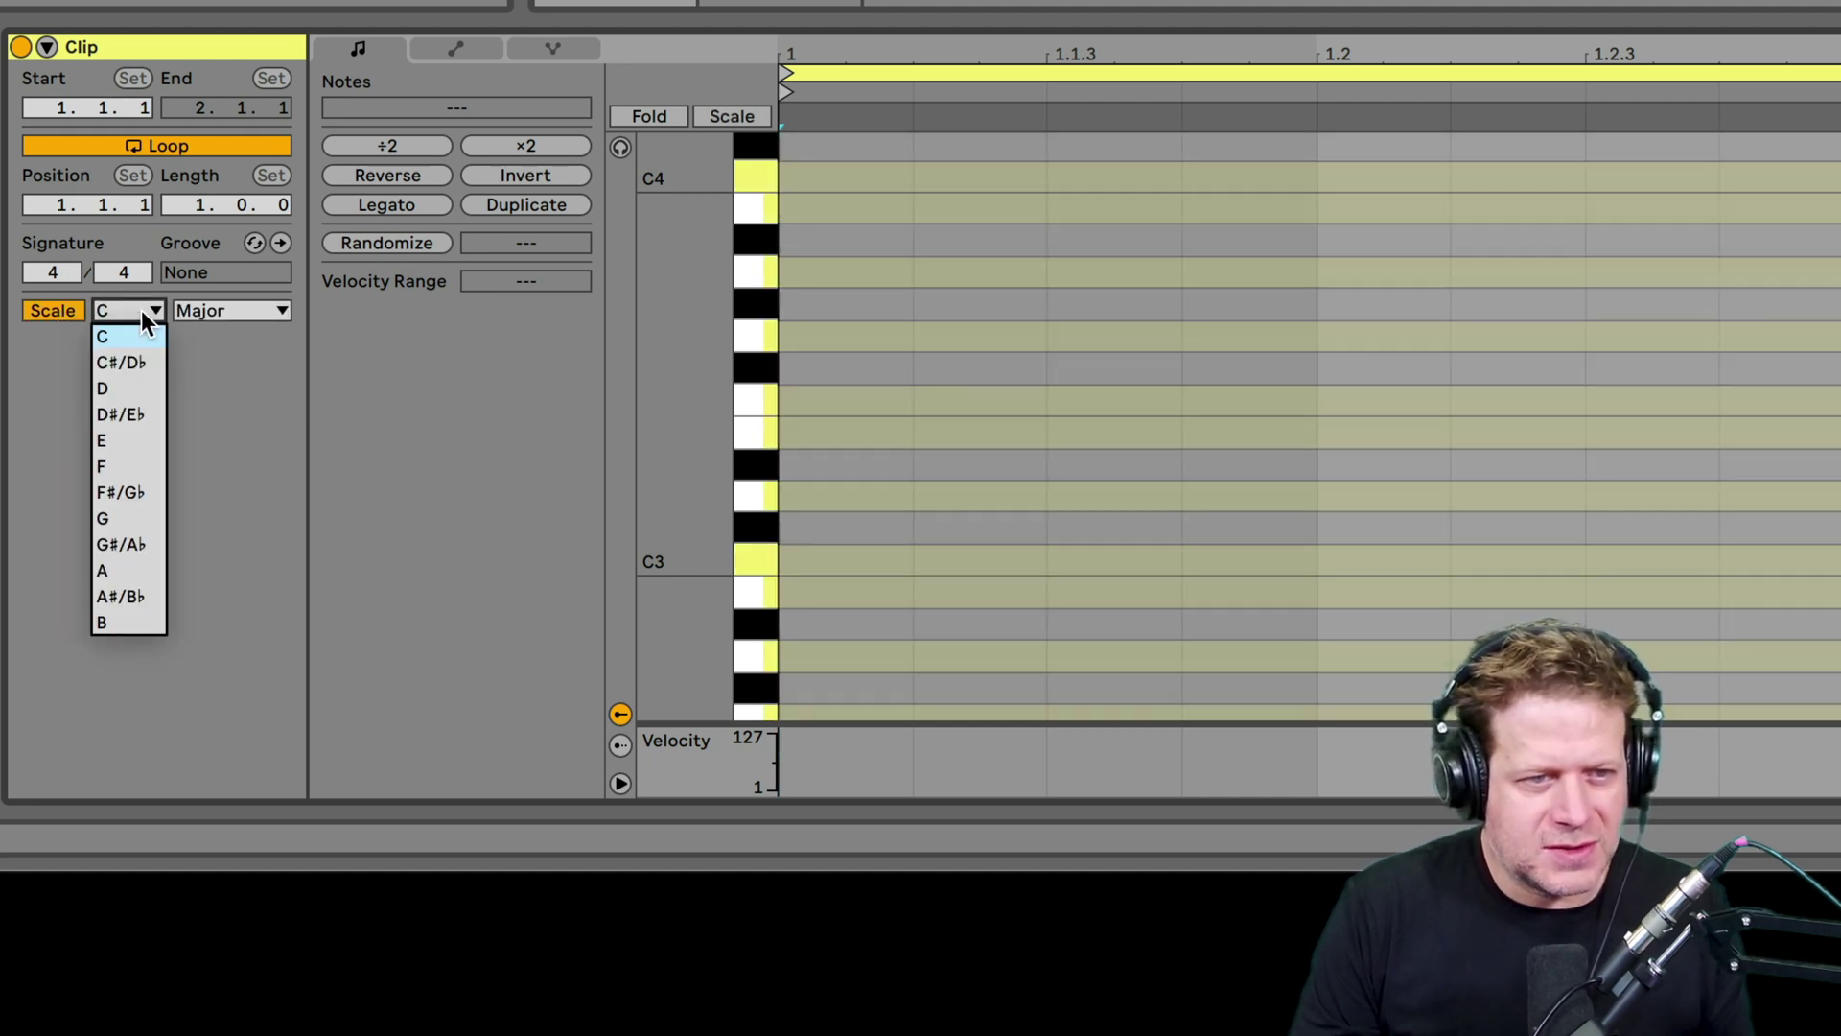
{"action": "left_click", "coordinate": [134, 441]}
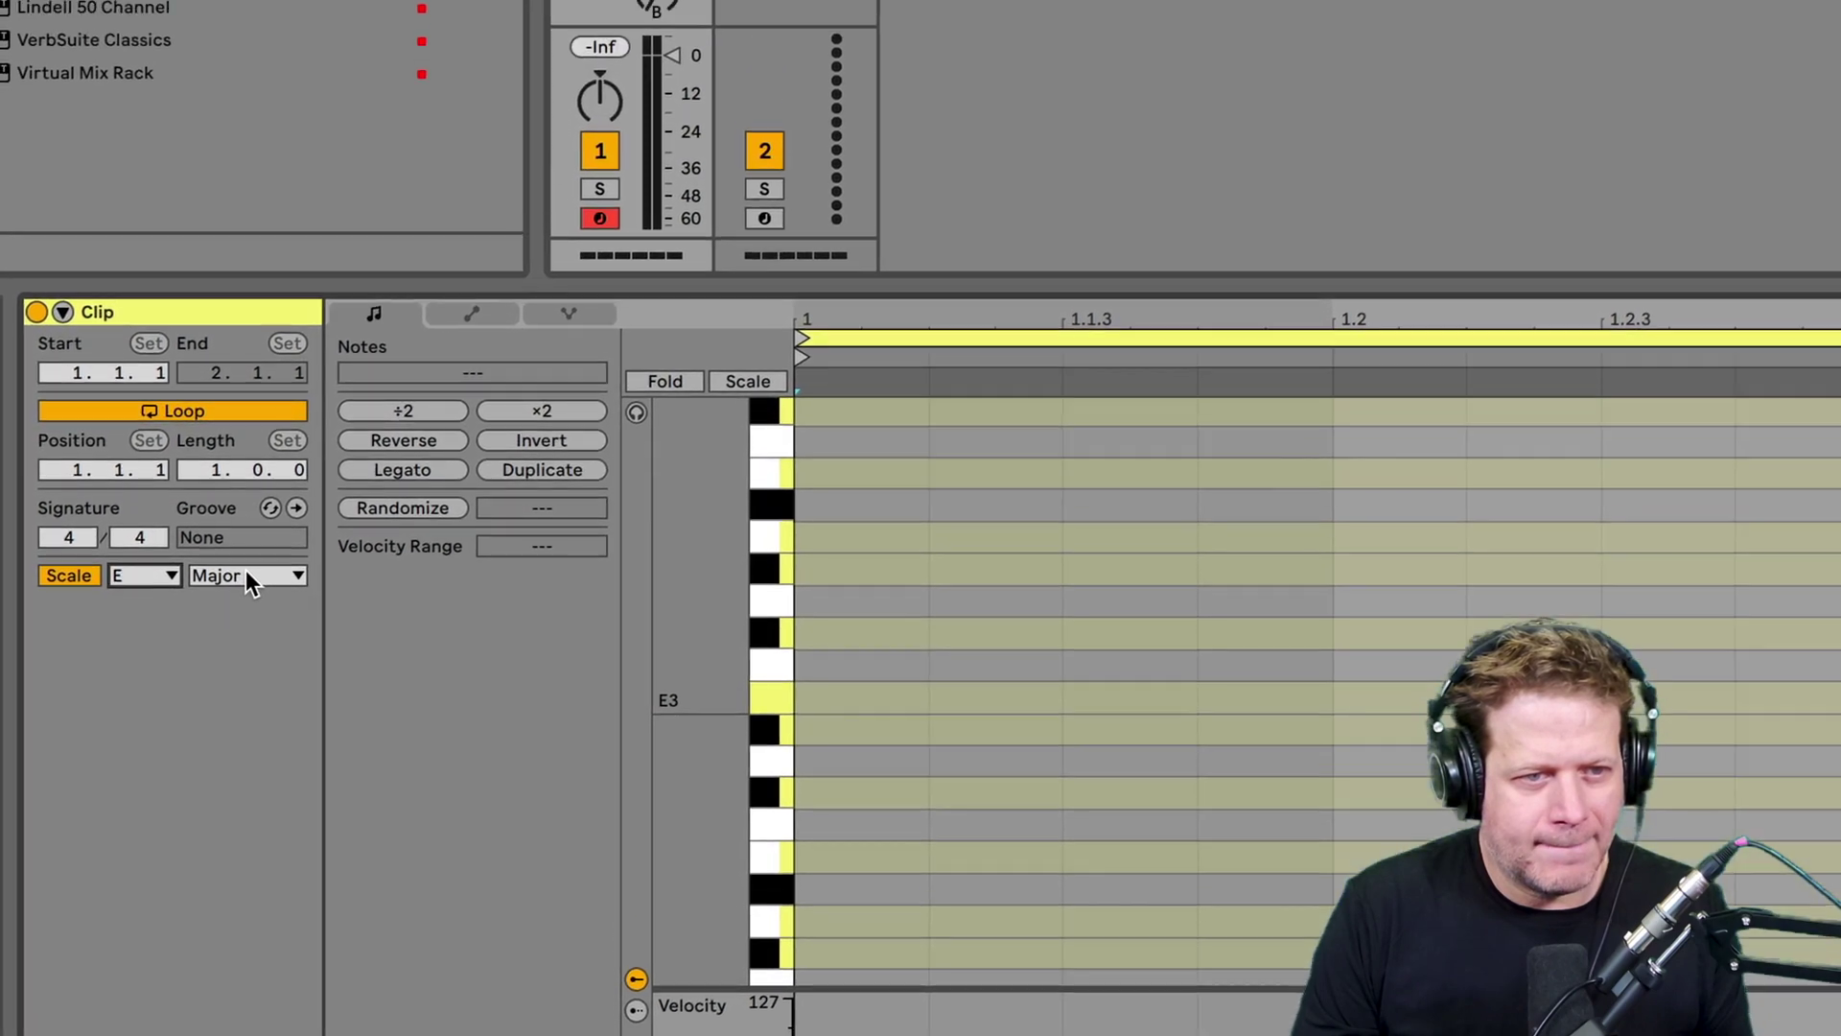
{"action": "left_click", "coordinate": [233, 312]}
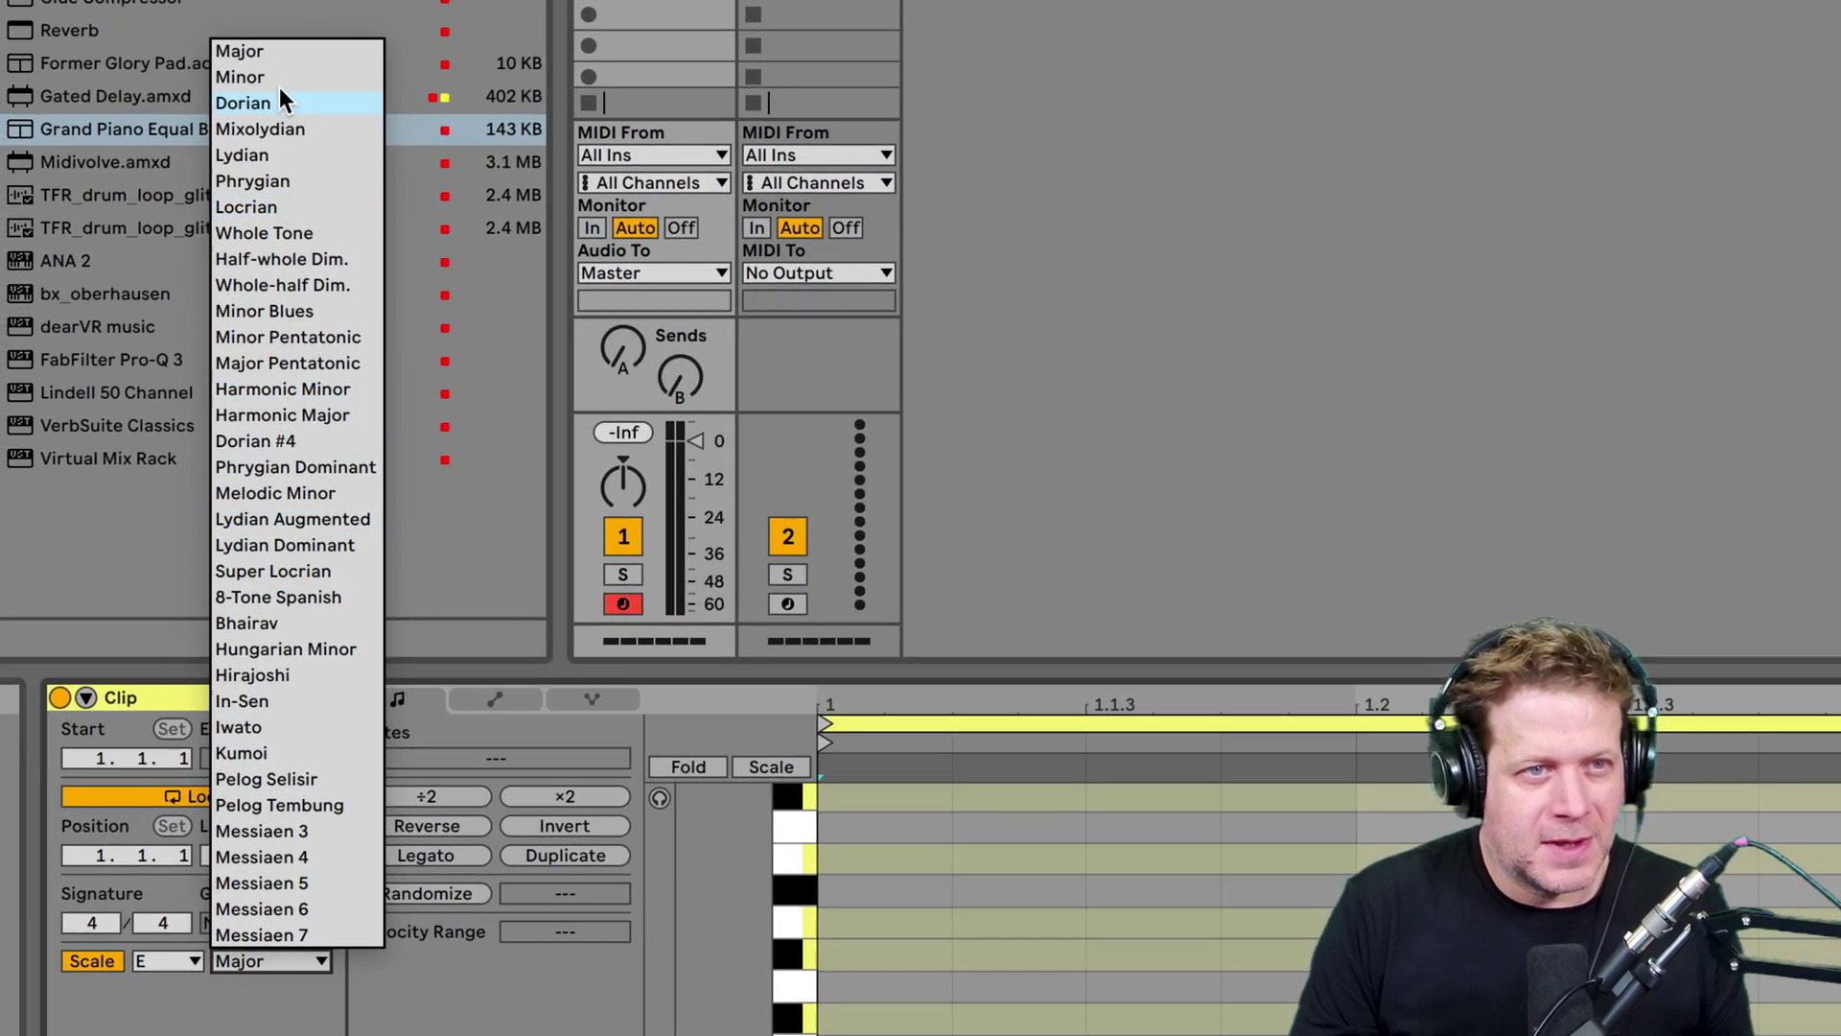
{"action": "left_click", "coordinate": [278, 78]}
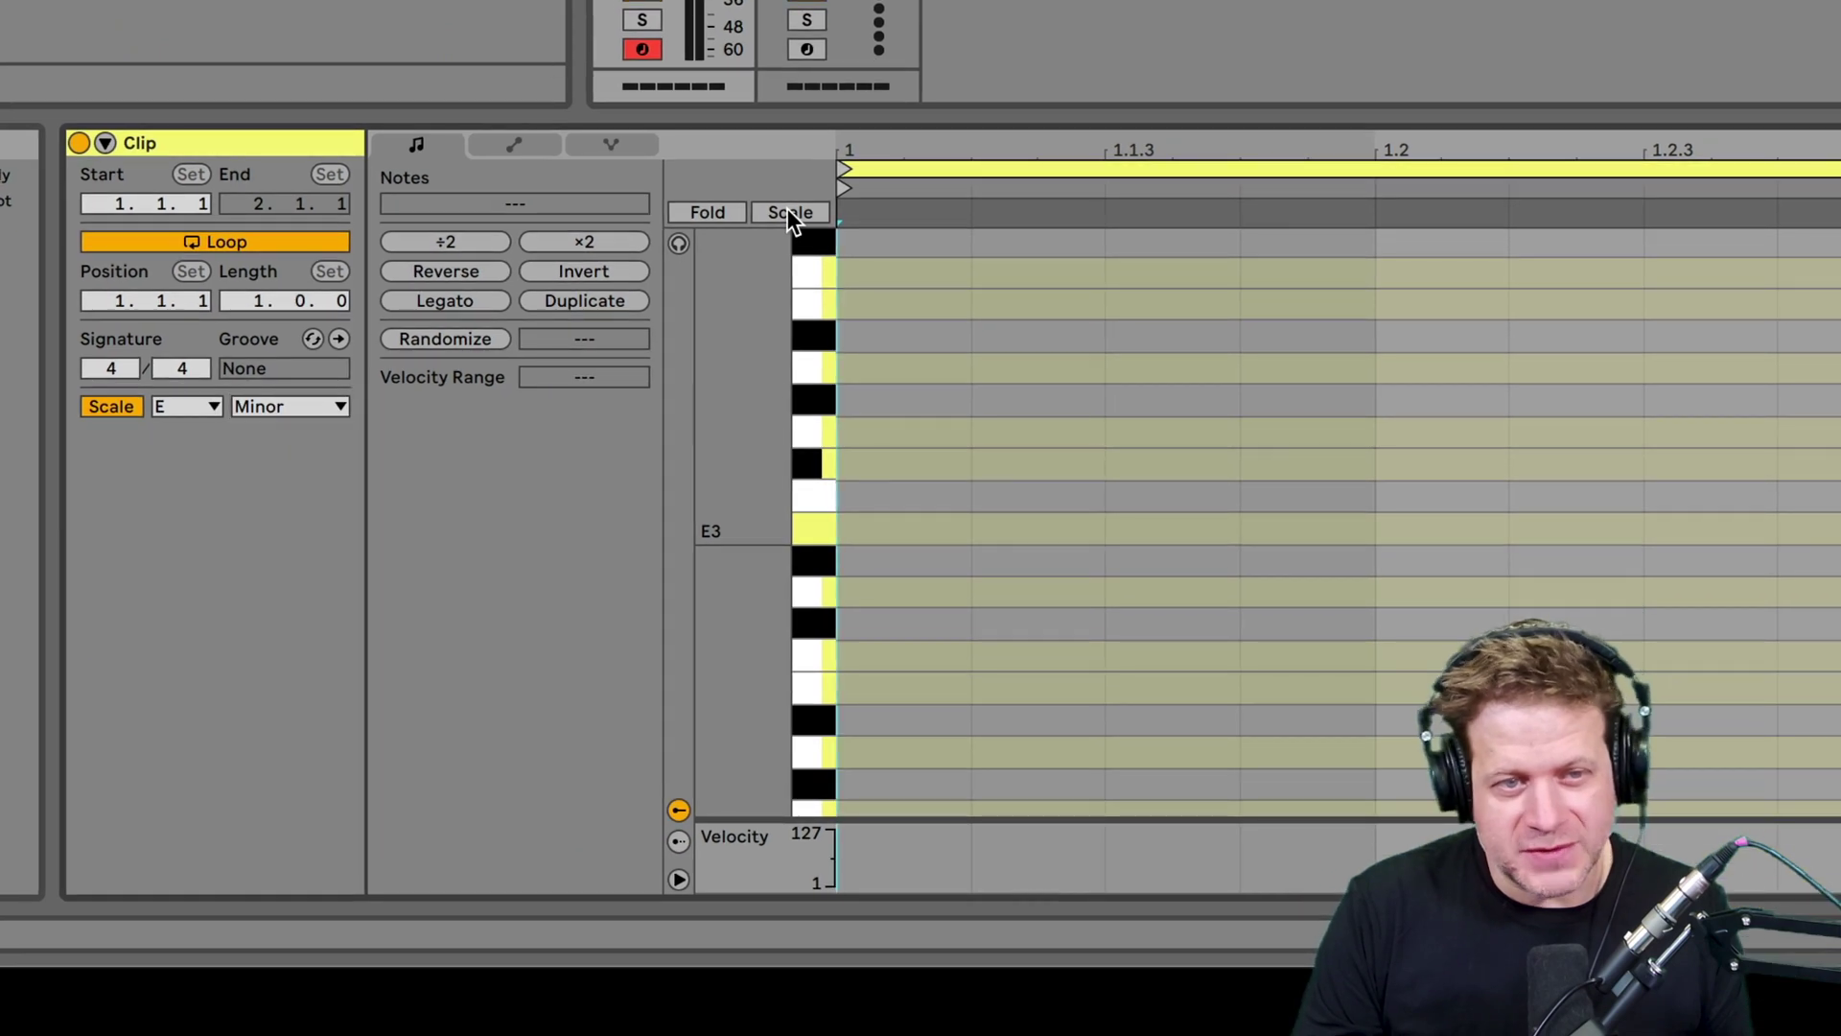
{"action": "left_click", "coordinate": [788, 213]}
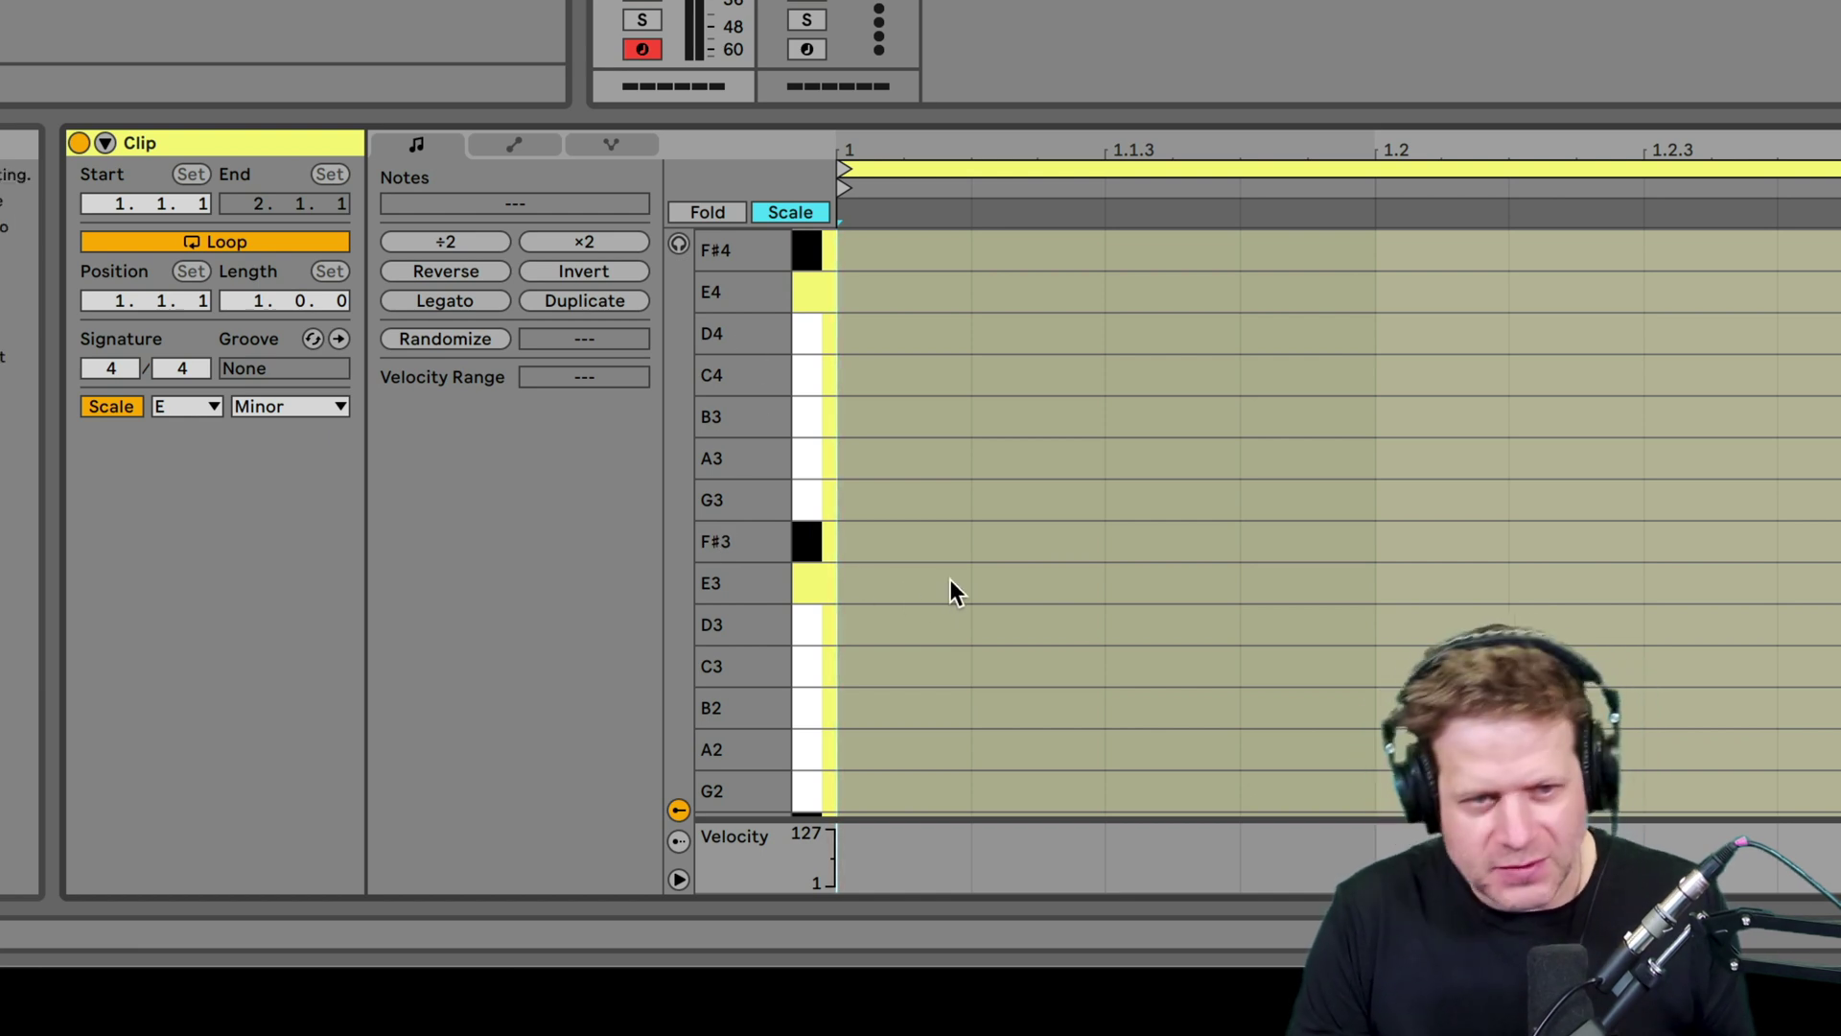
- Draw an E3 note at the clip start, stretched across the whole bar
{"action": "key", "text": "b"}
{"action": "left_click", "coordinate": [914, 577]}
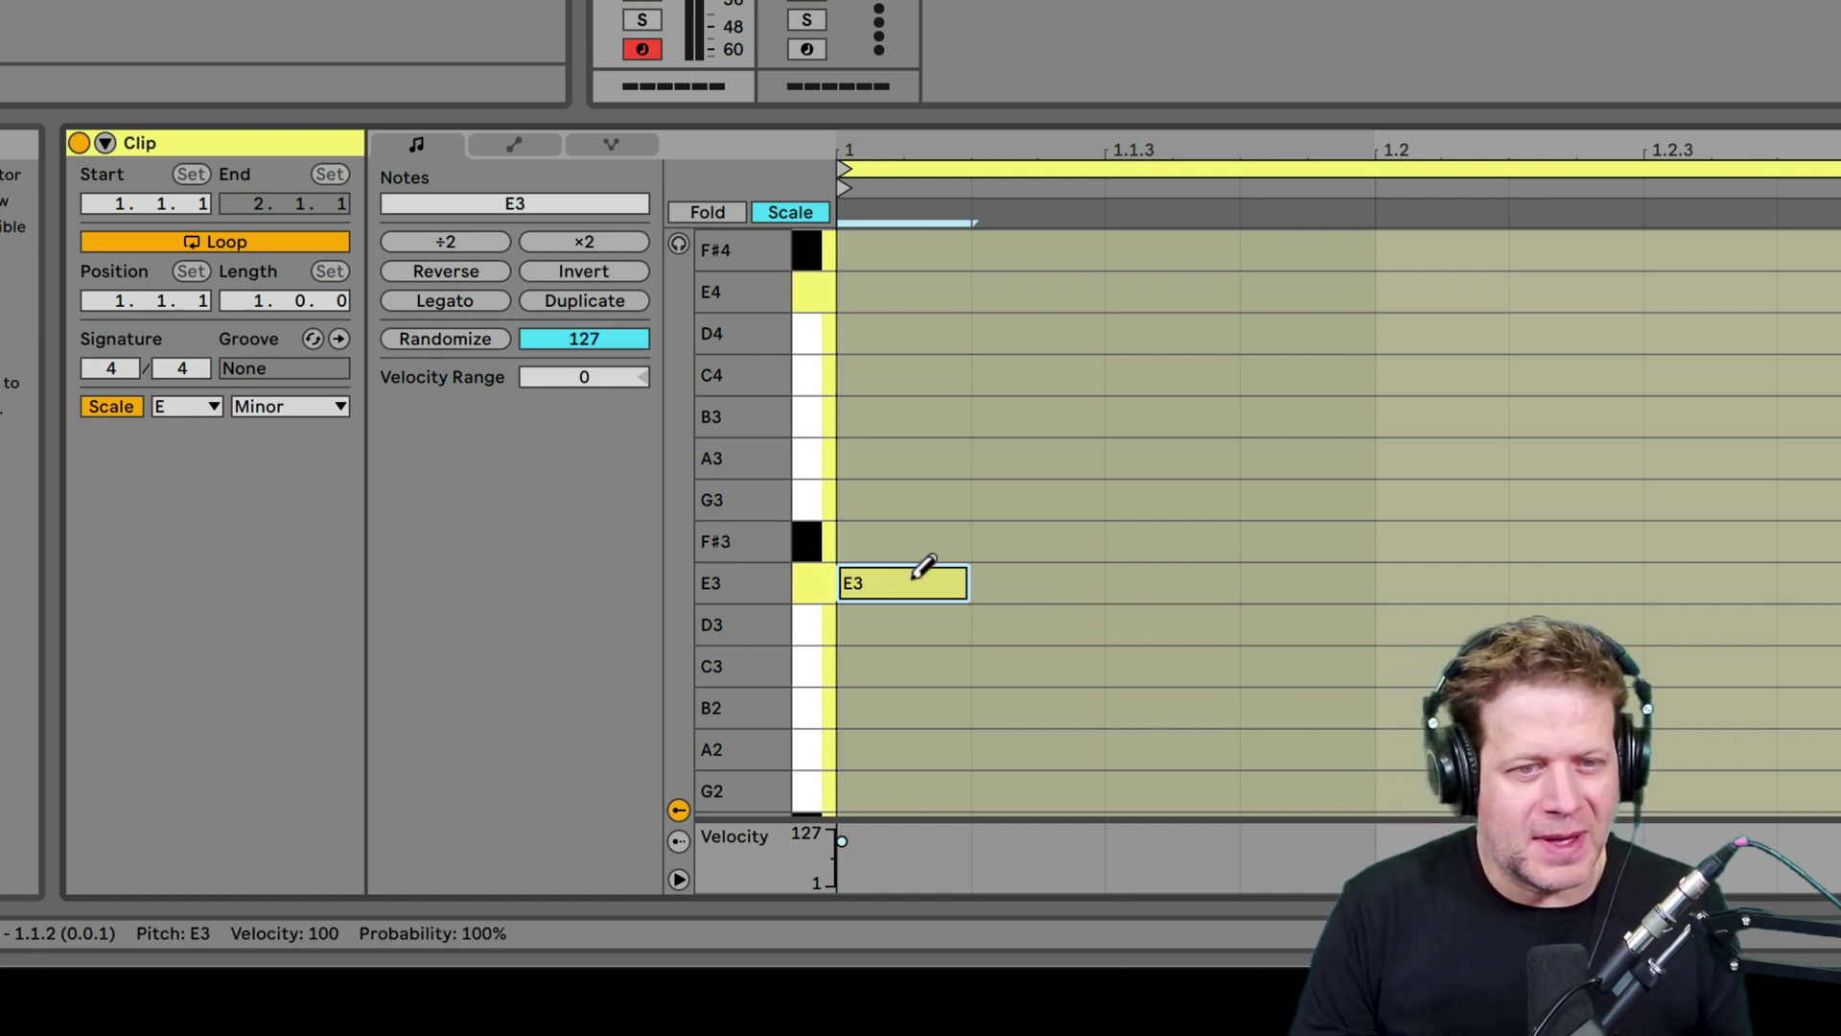
{"action": "left_click_drag", "start_coordinate": [962, 583], "coordinate": [1832, 583]}
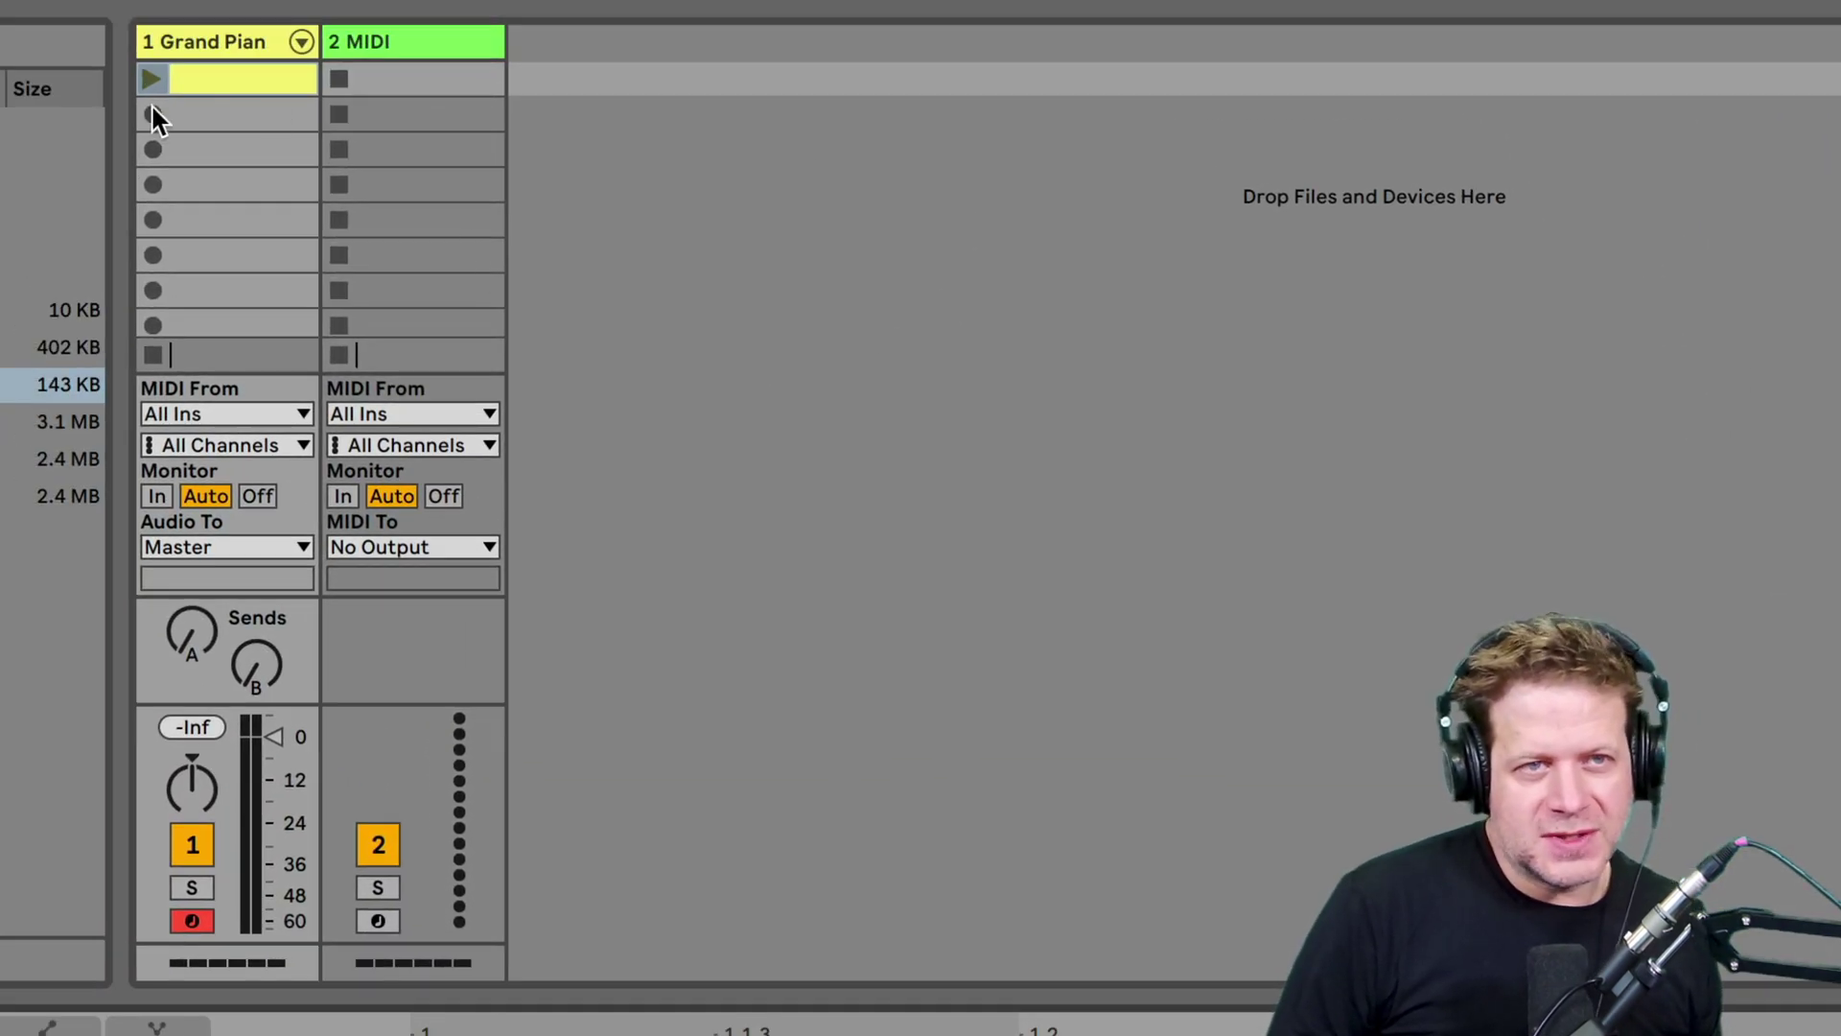
- Duplicate the E3 clip down slots 2–8, hide Detail View, and colour slot 2 cyan
{"action": "left_click_drag", "start_coordinate": [255, 77], "coordinate": [263, 323]}
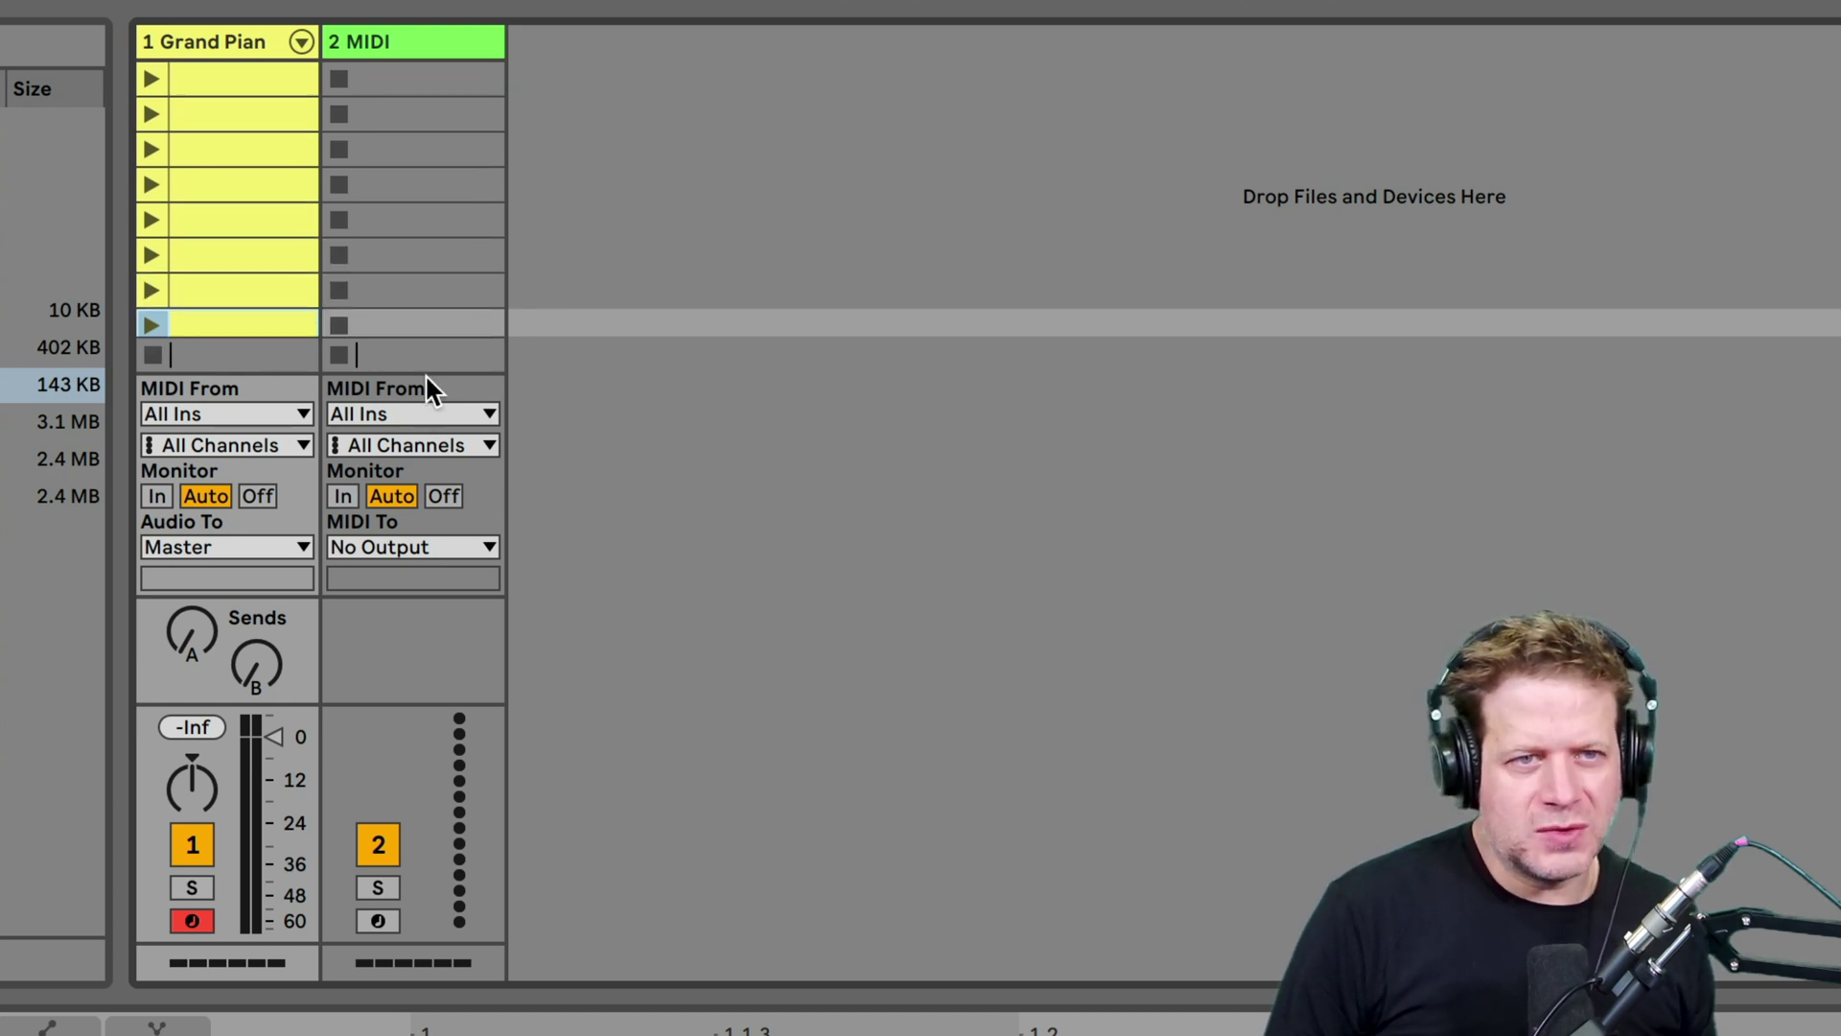
{"action": "left_click_drag", "start_coordinate": [606, 997], "coordinate": [606, 1034]}
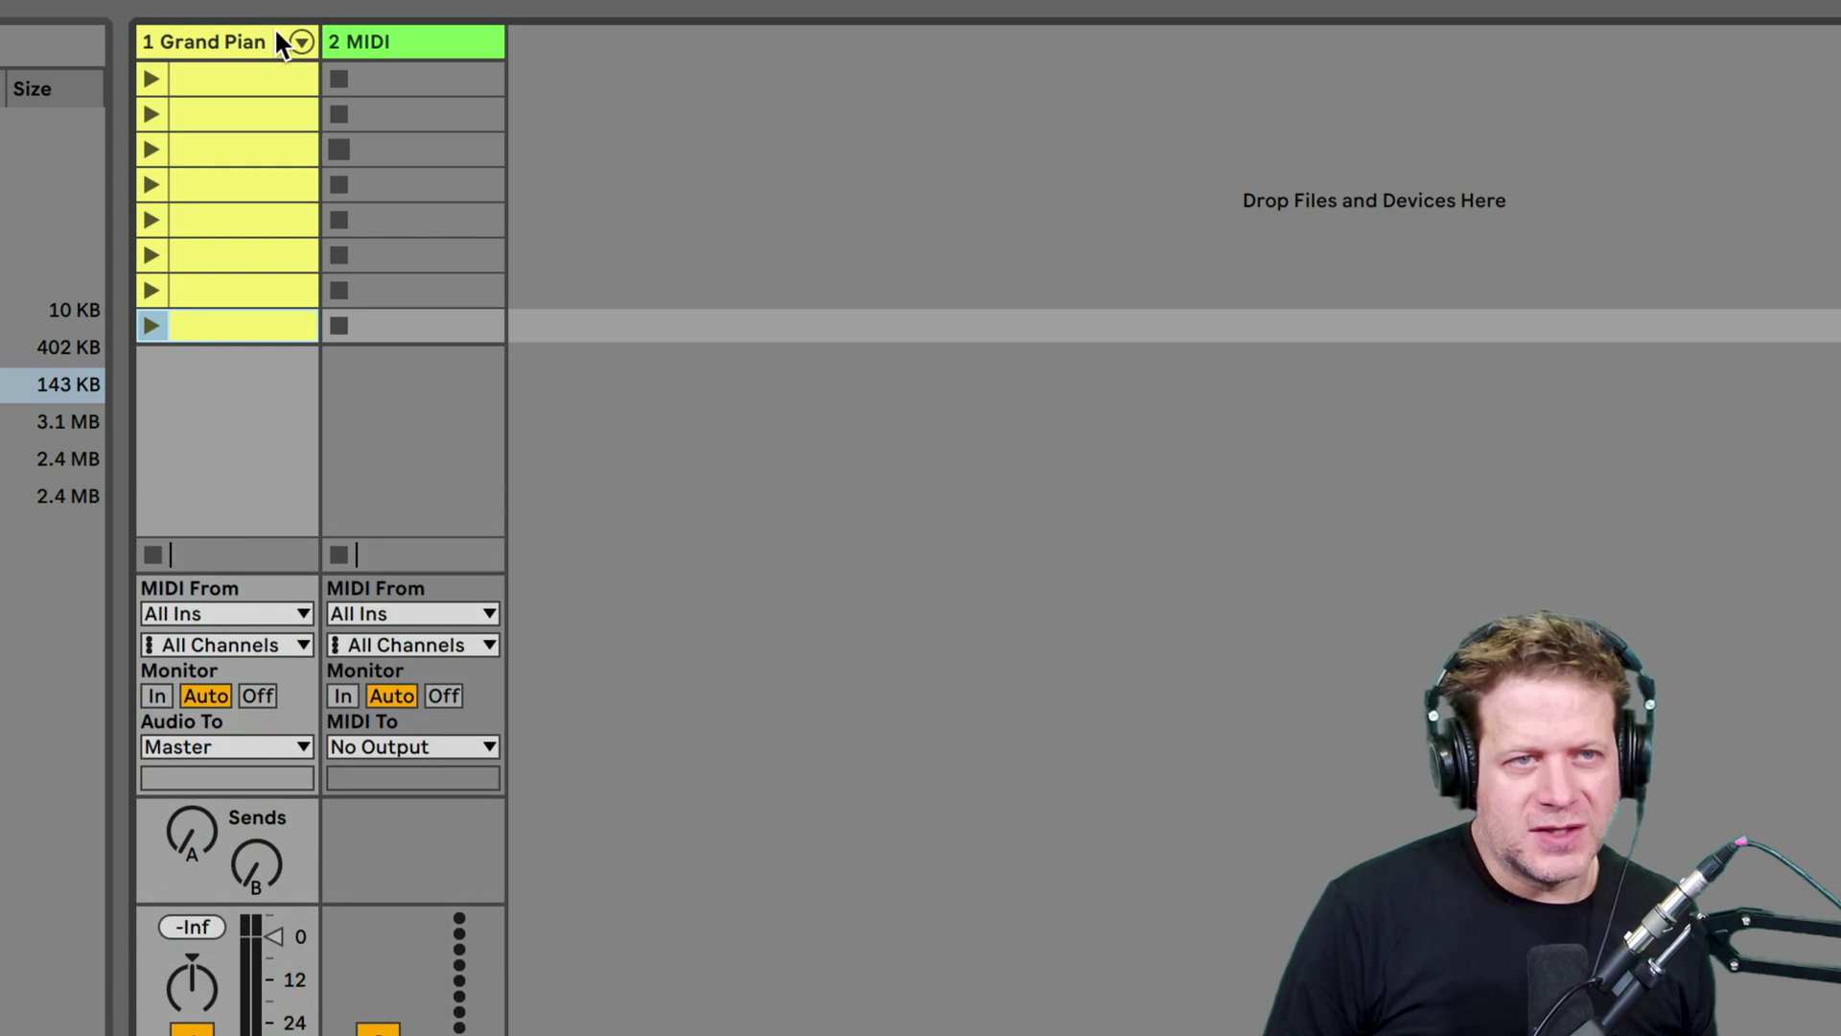
{"action": "right_click", "coordinate": [226, 110]}
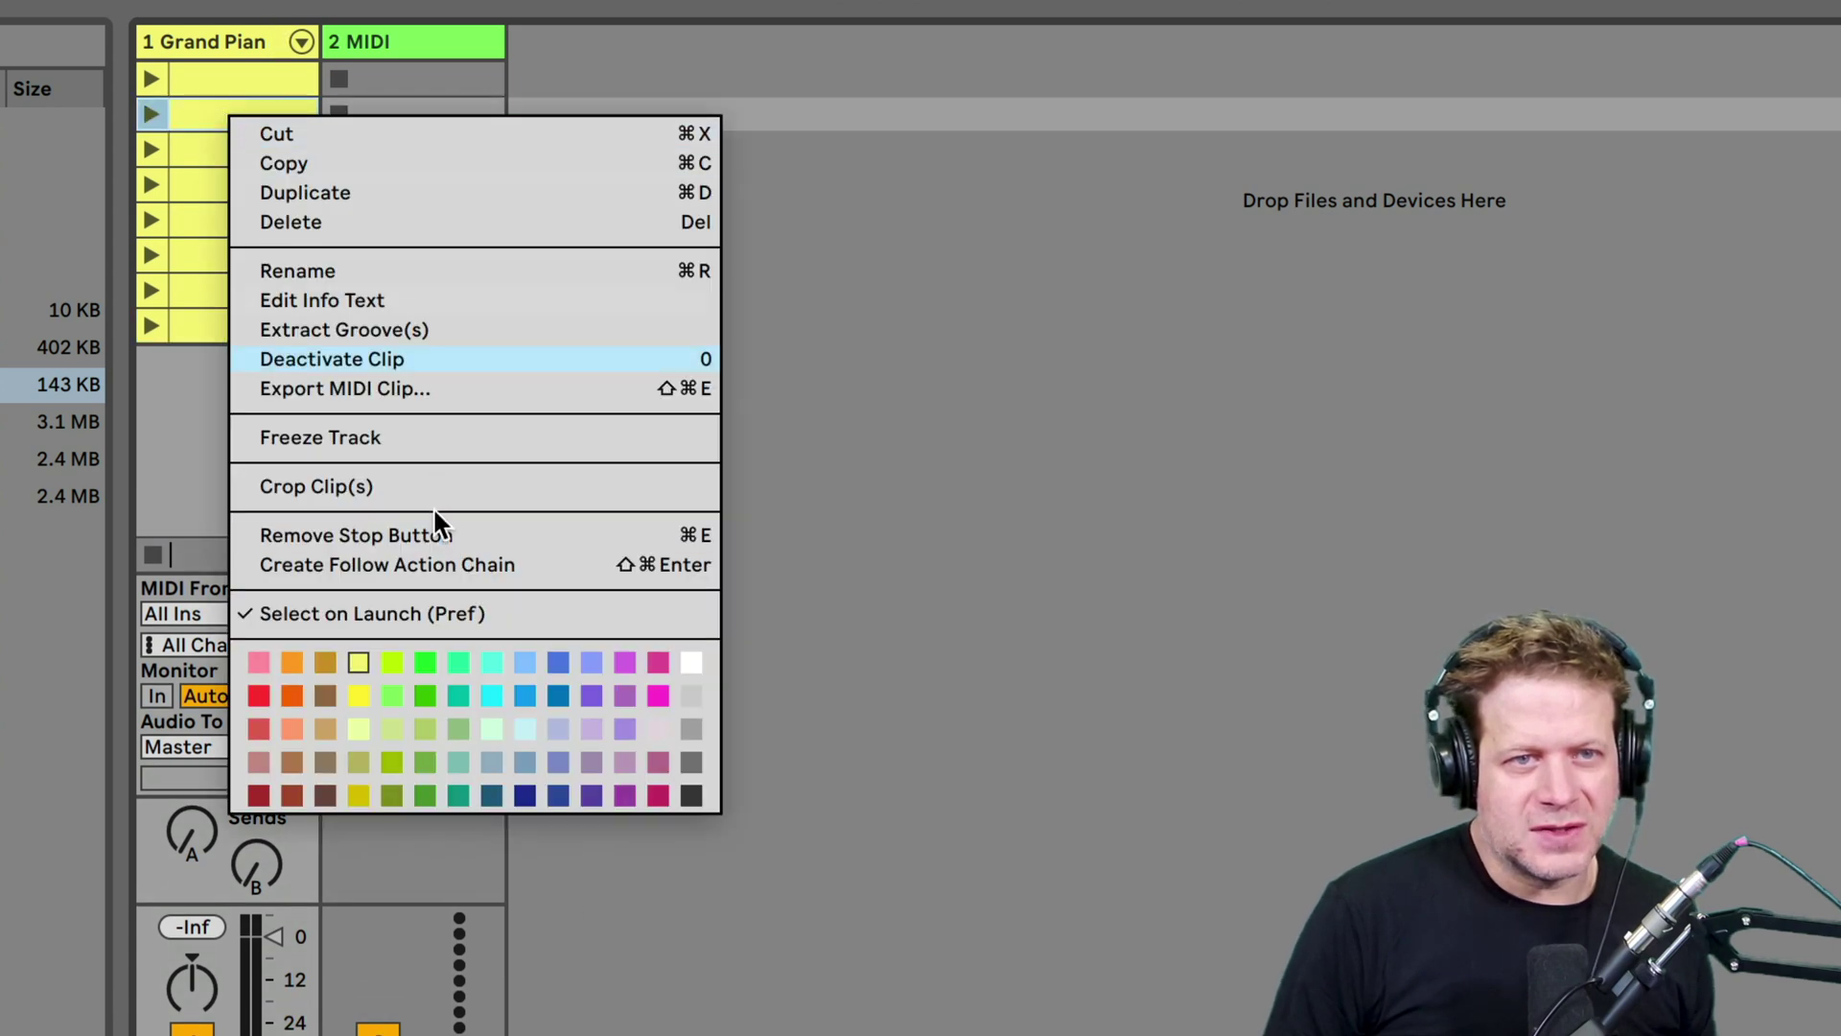
{"action": "left_click", "coordinate": [489, 663]}
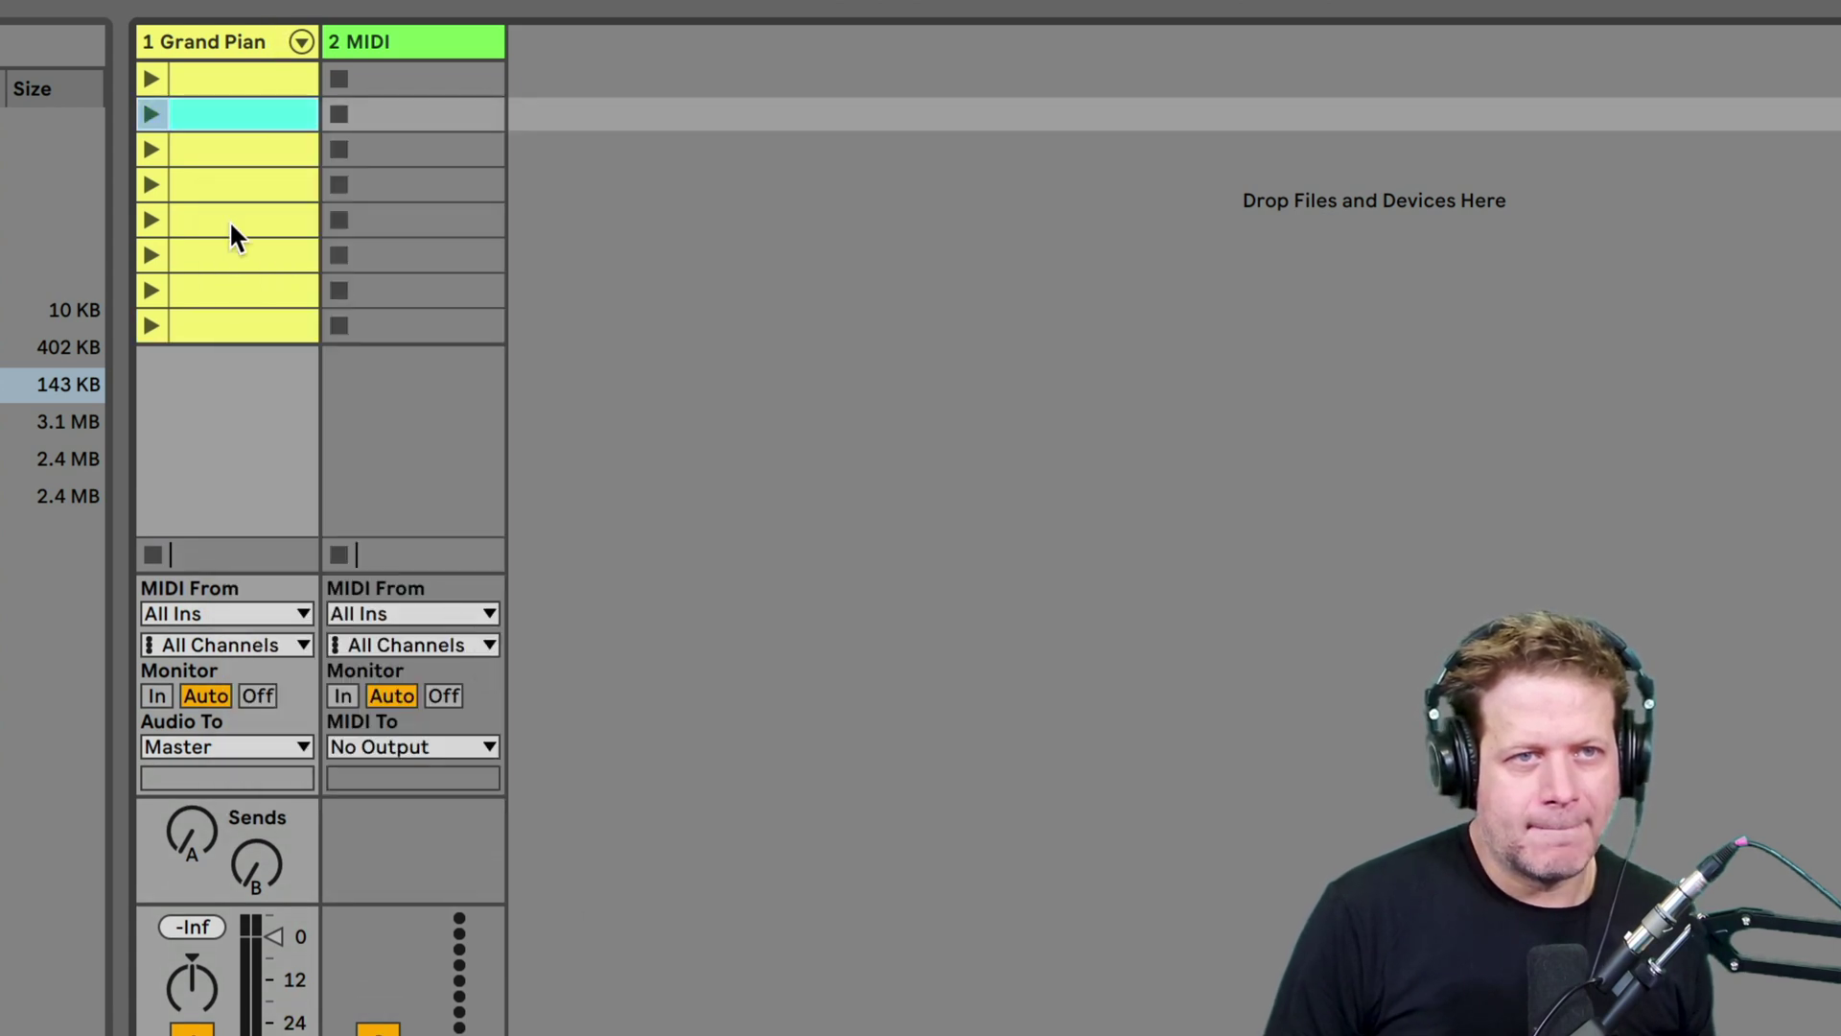
- Colour the clips in slots 3–8 purple, orange, magenta, teal, brown and crimson
{"action": "right_click", "coordinate": [238, 160]}
{"action": "left_click", "coordinate": [635, 708]}
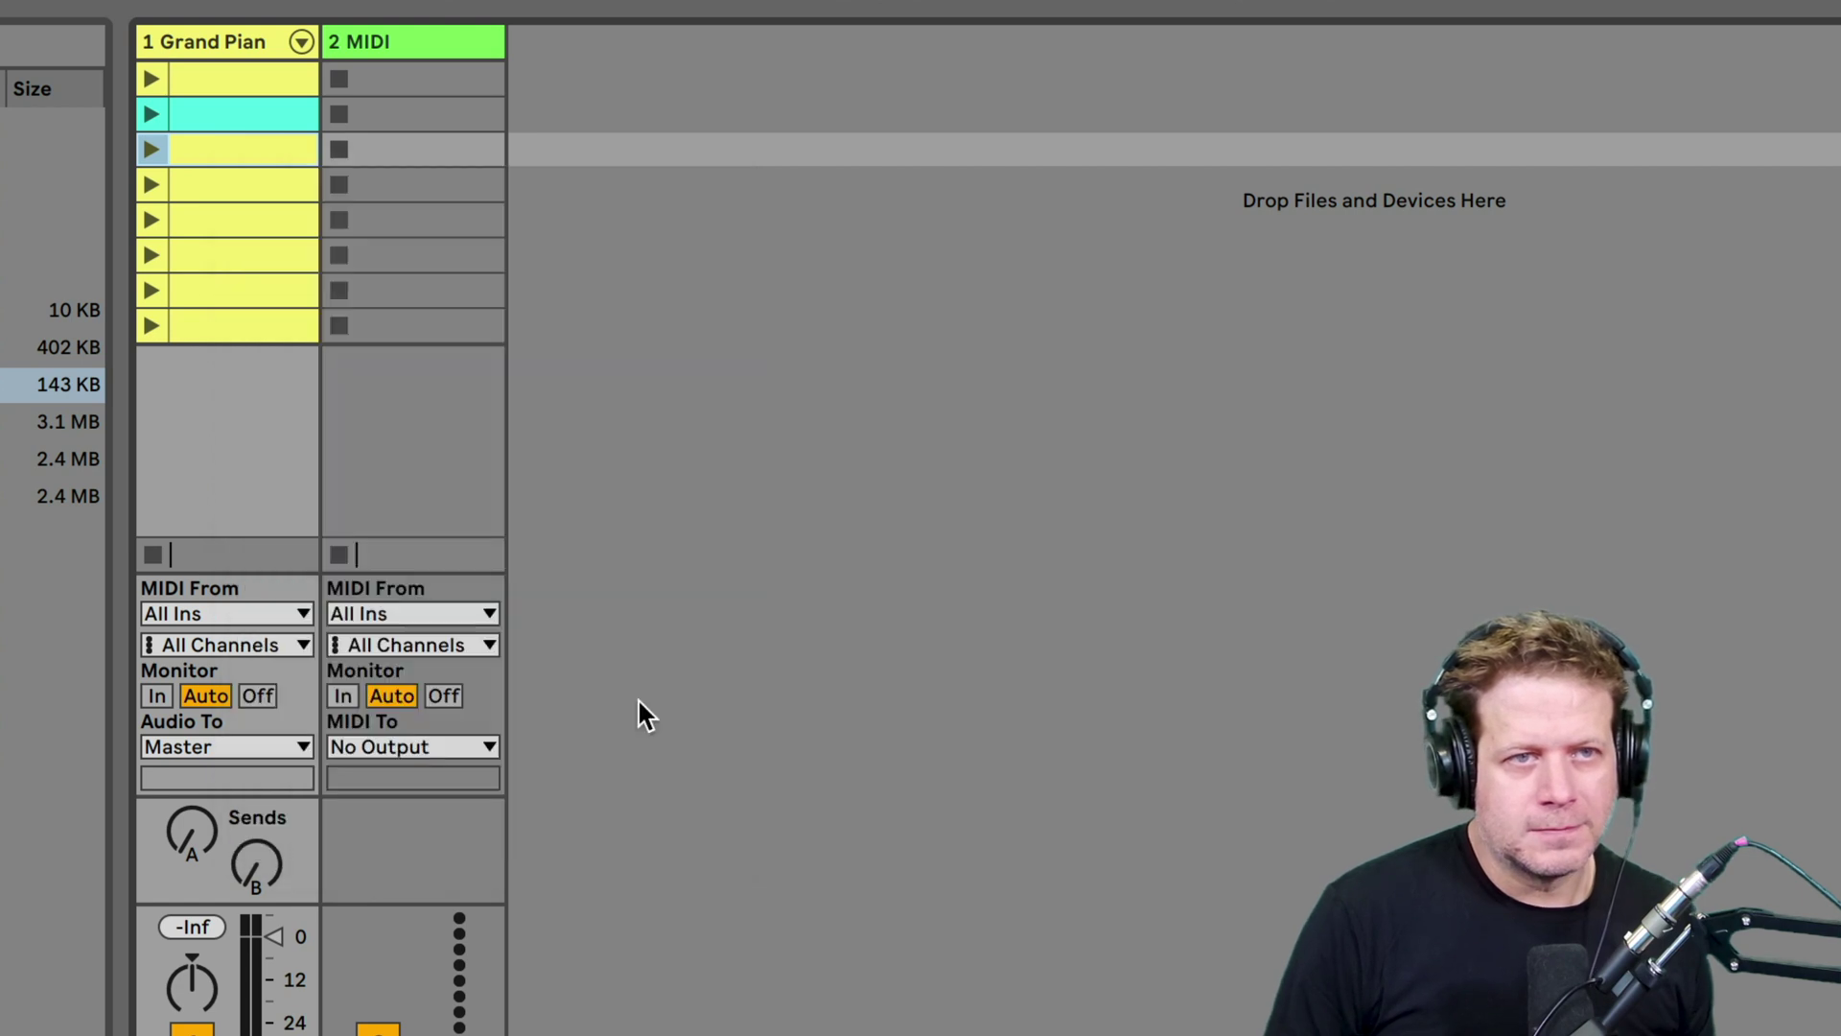
{"action": "right_click", "coordinate": [254, 183]}
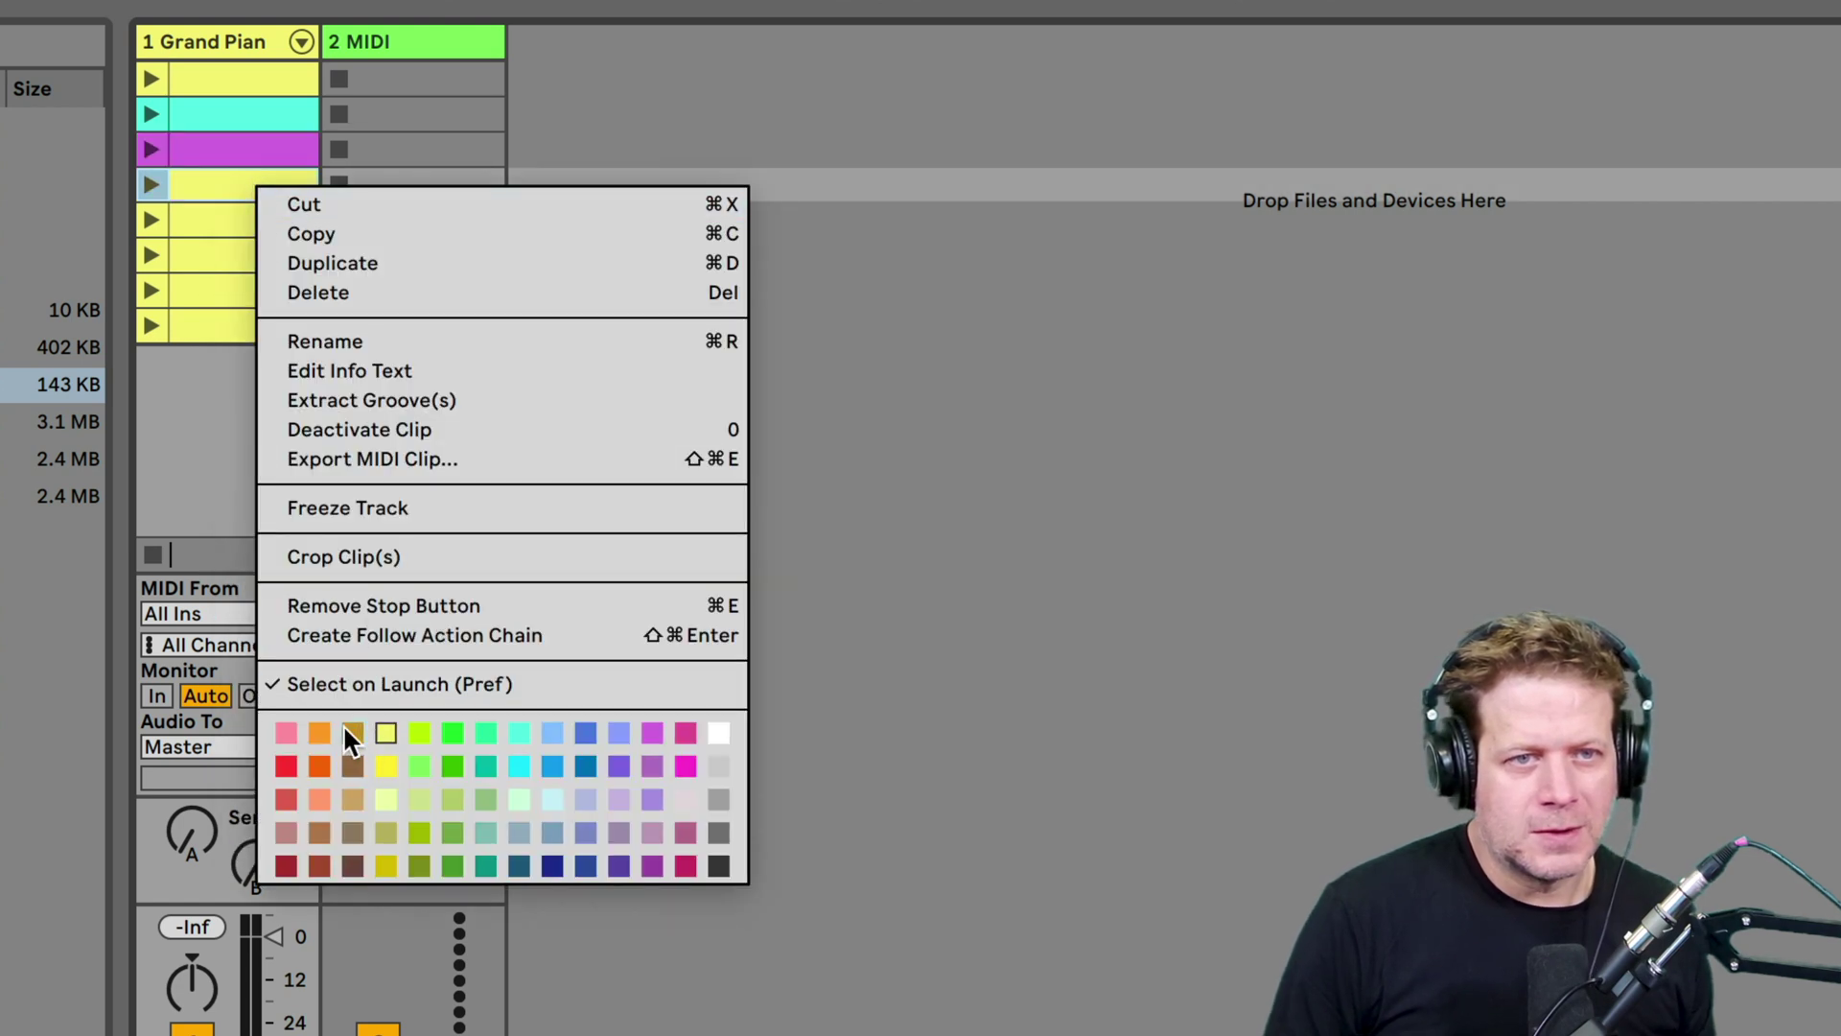
{"action": "left_click", "coordinate": [322, 732]}
{"action": "right_click", "coordinate": [251, 217]}
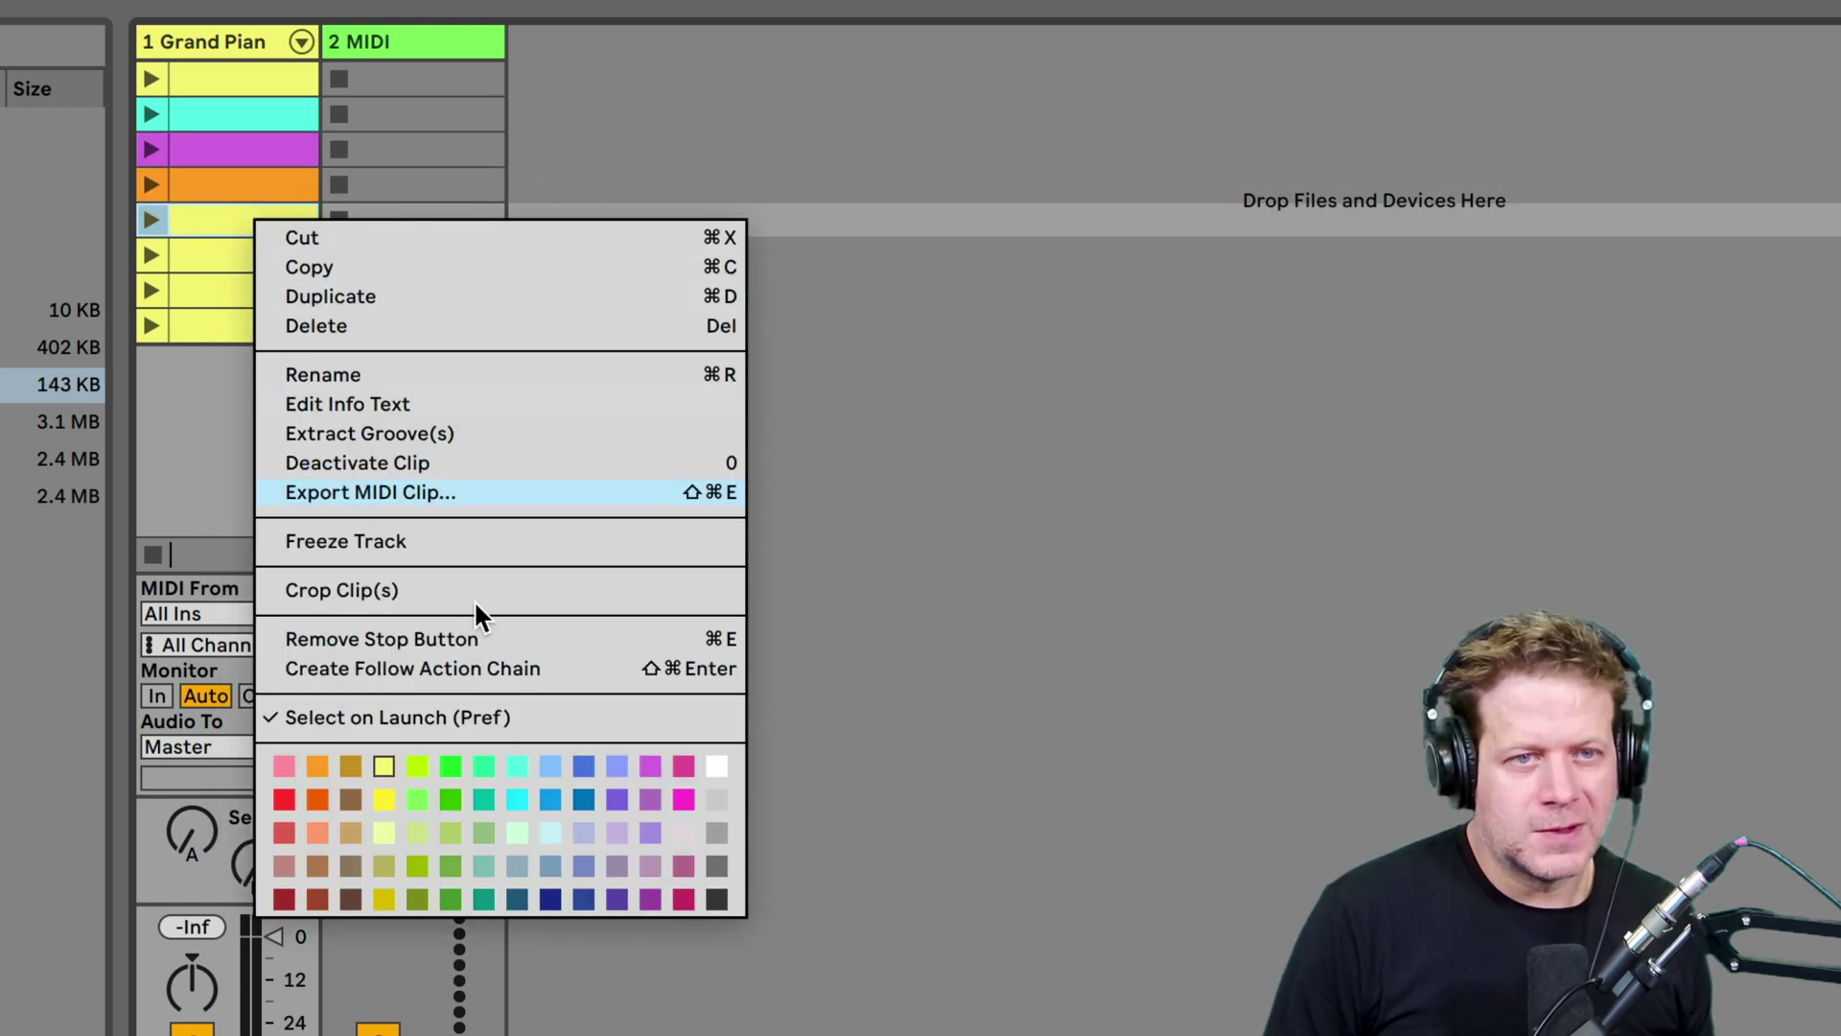
{"action": "left_click", "coordinate": [685, 797]}
{"action": "right_click", "coordinate": [260, 257]}
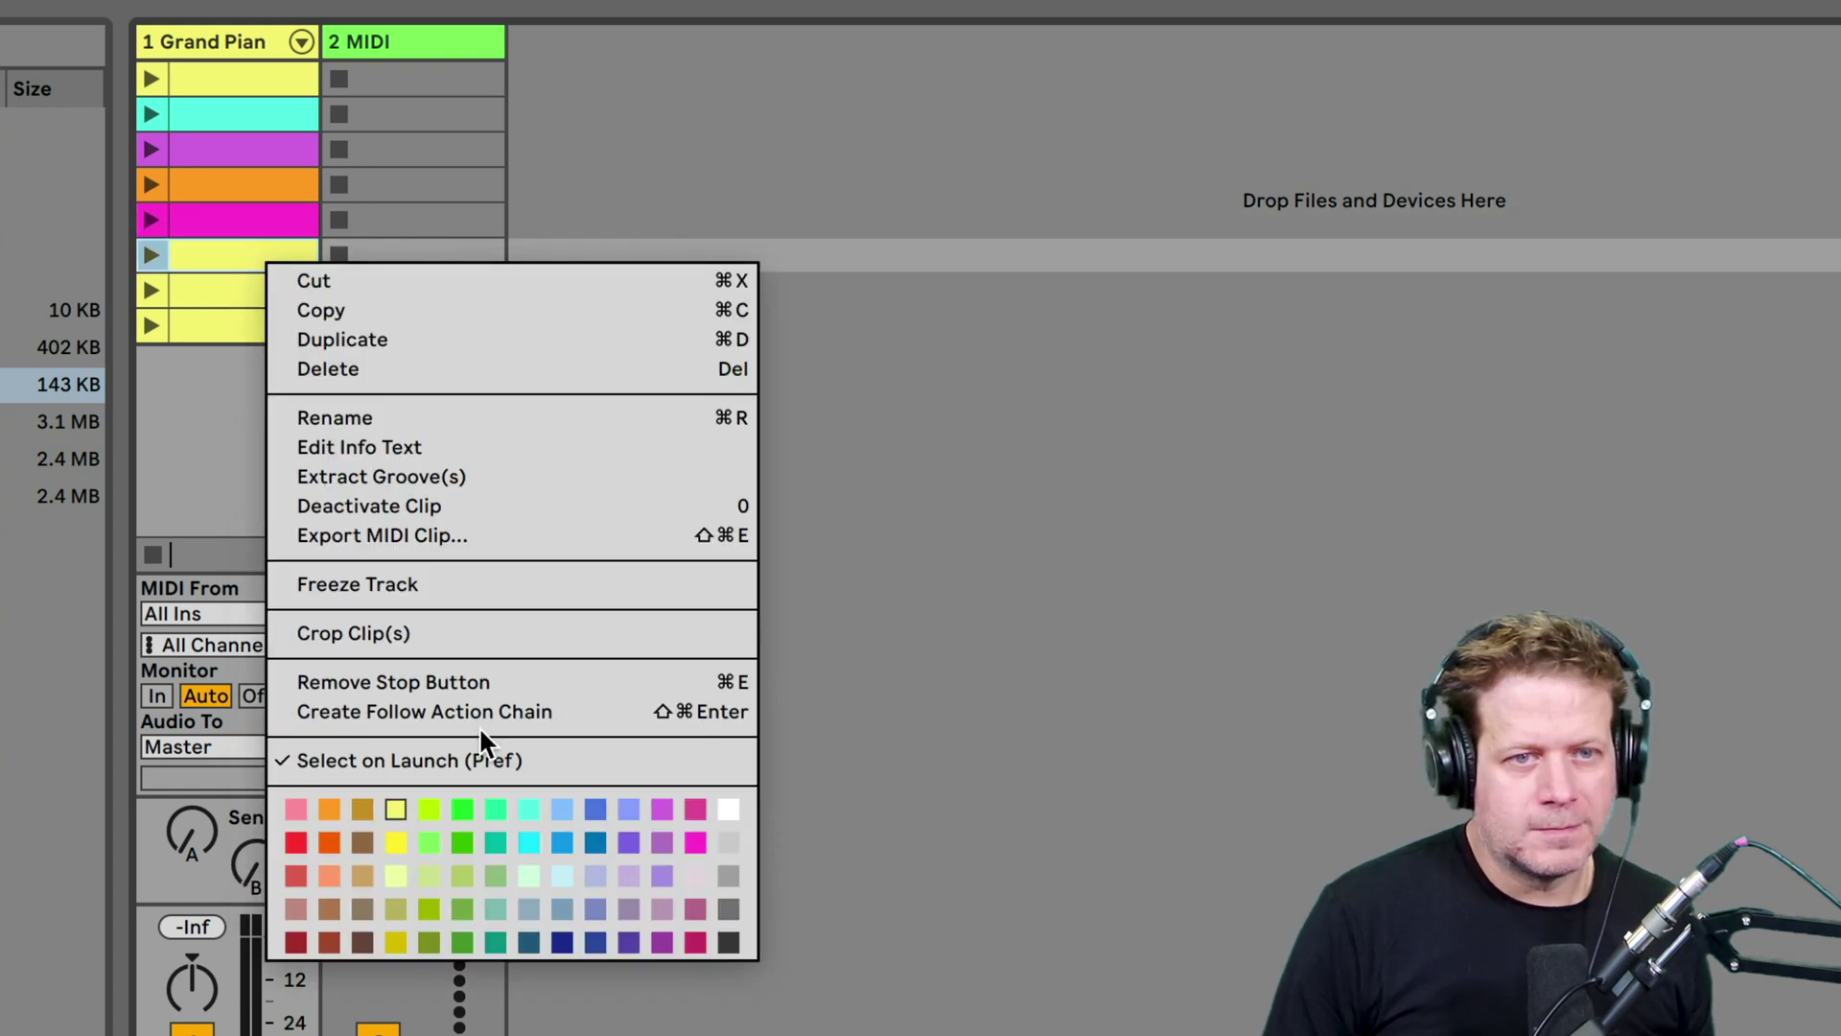
{"action": "left_click", "coordinate": [496, 841]}
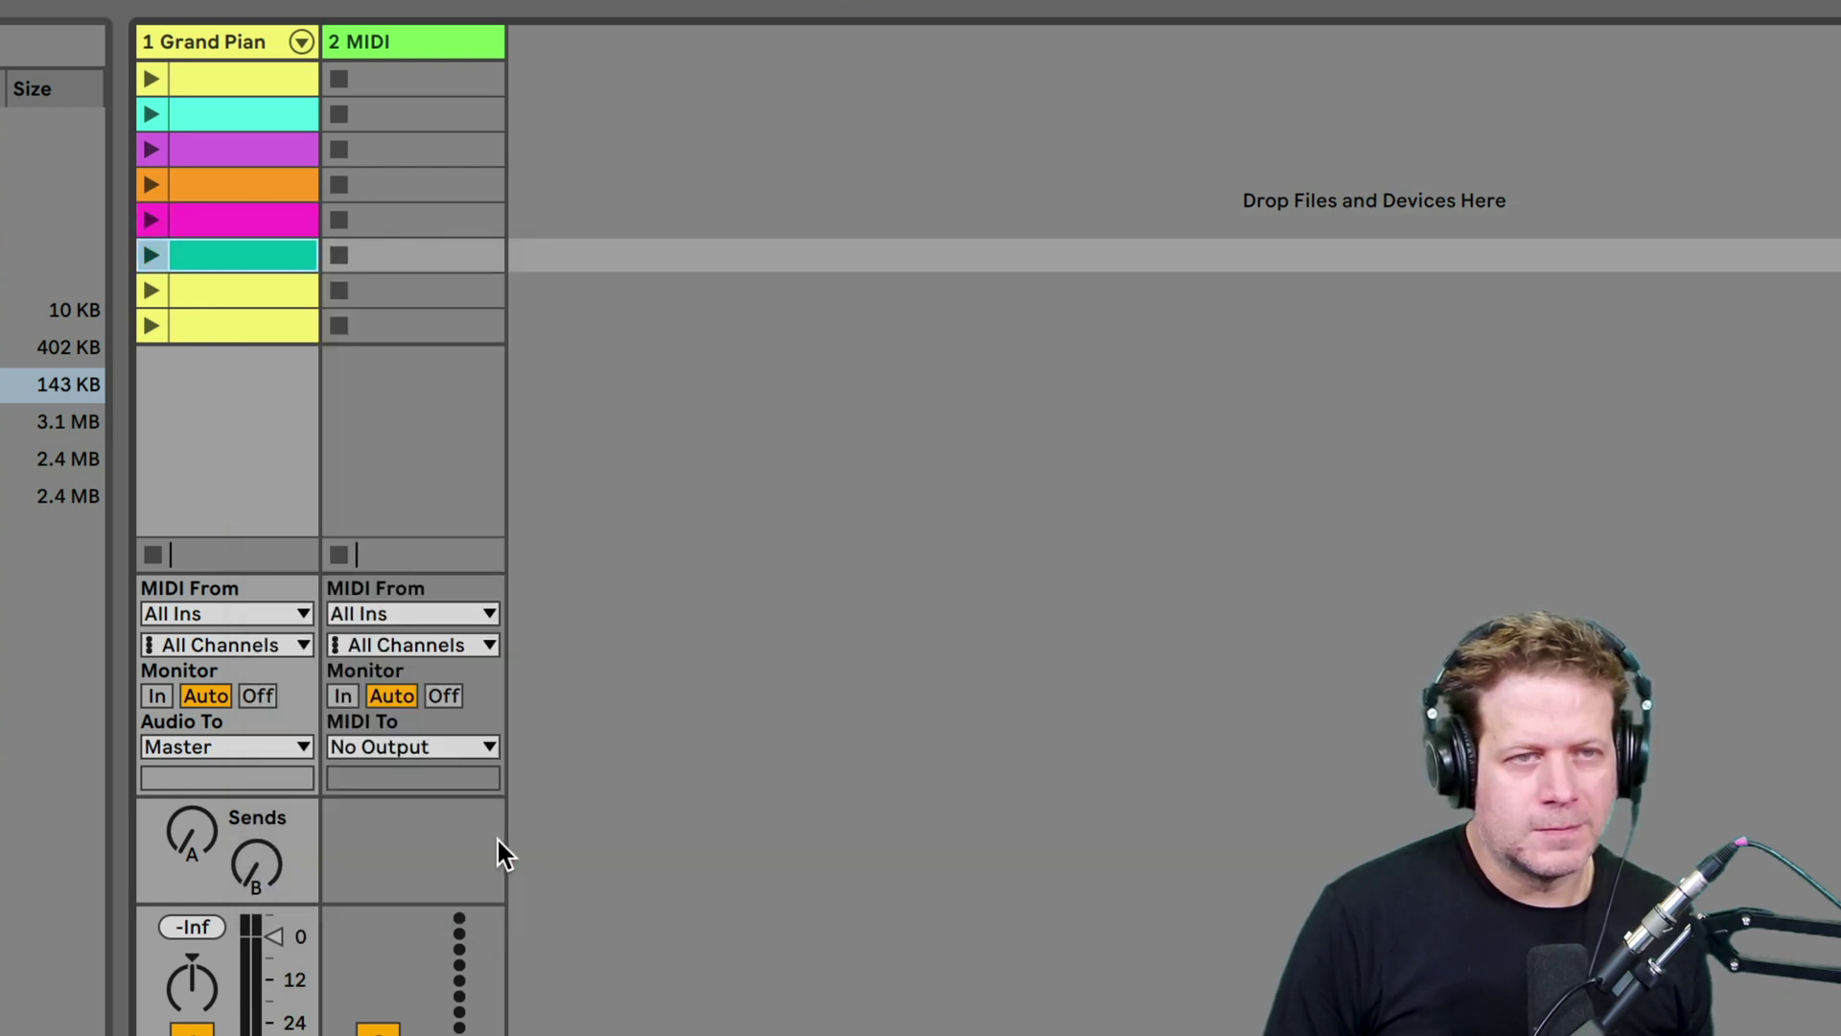
{"action": "right_click", "coordinate": [265, 297]}
{"action": "left_click", "coordinate": [326, 930]}
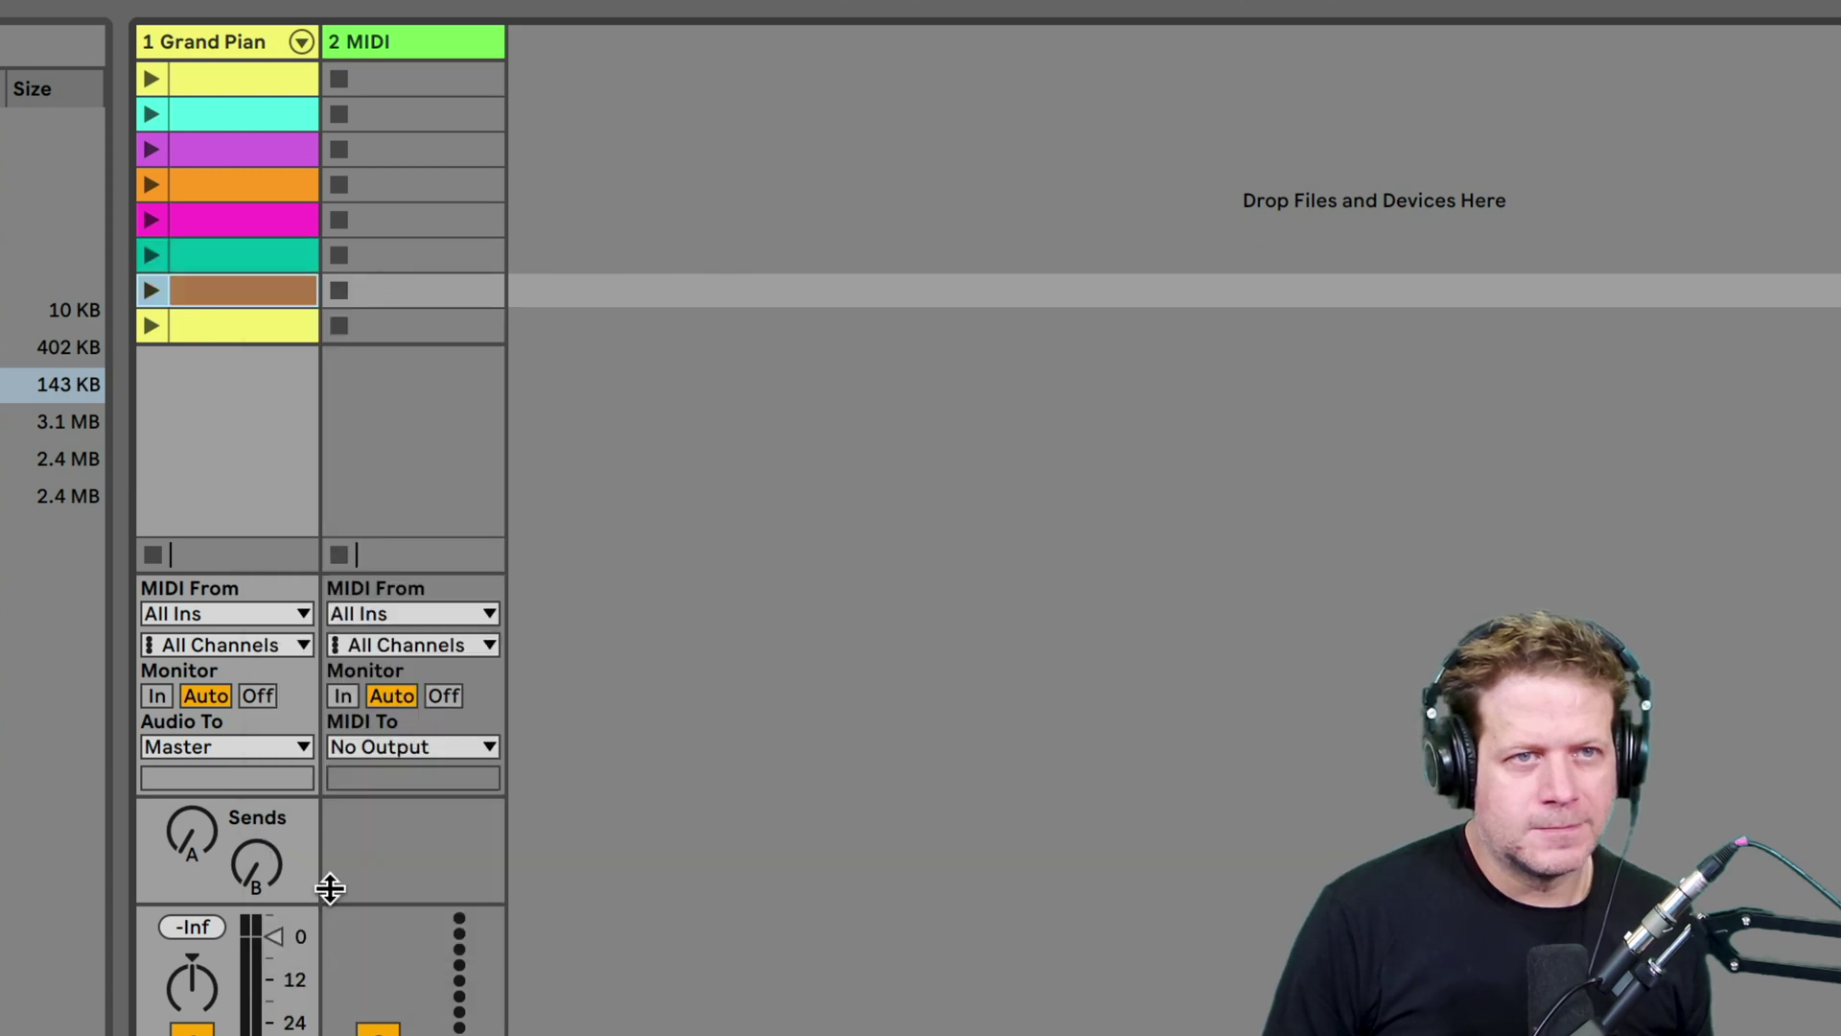
{"action": "right_click", "coordinate": [245, 317]}
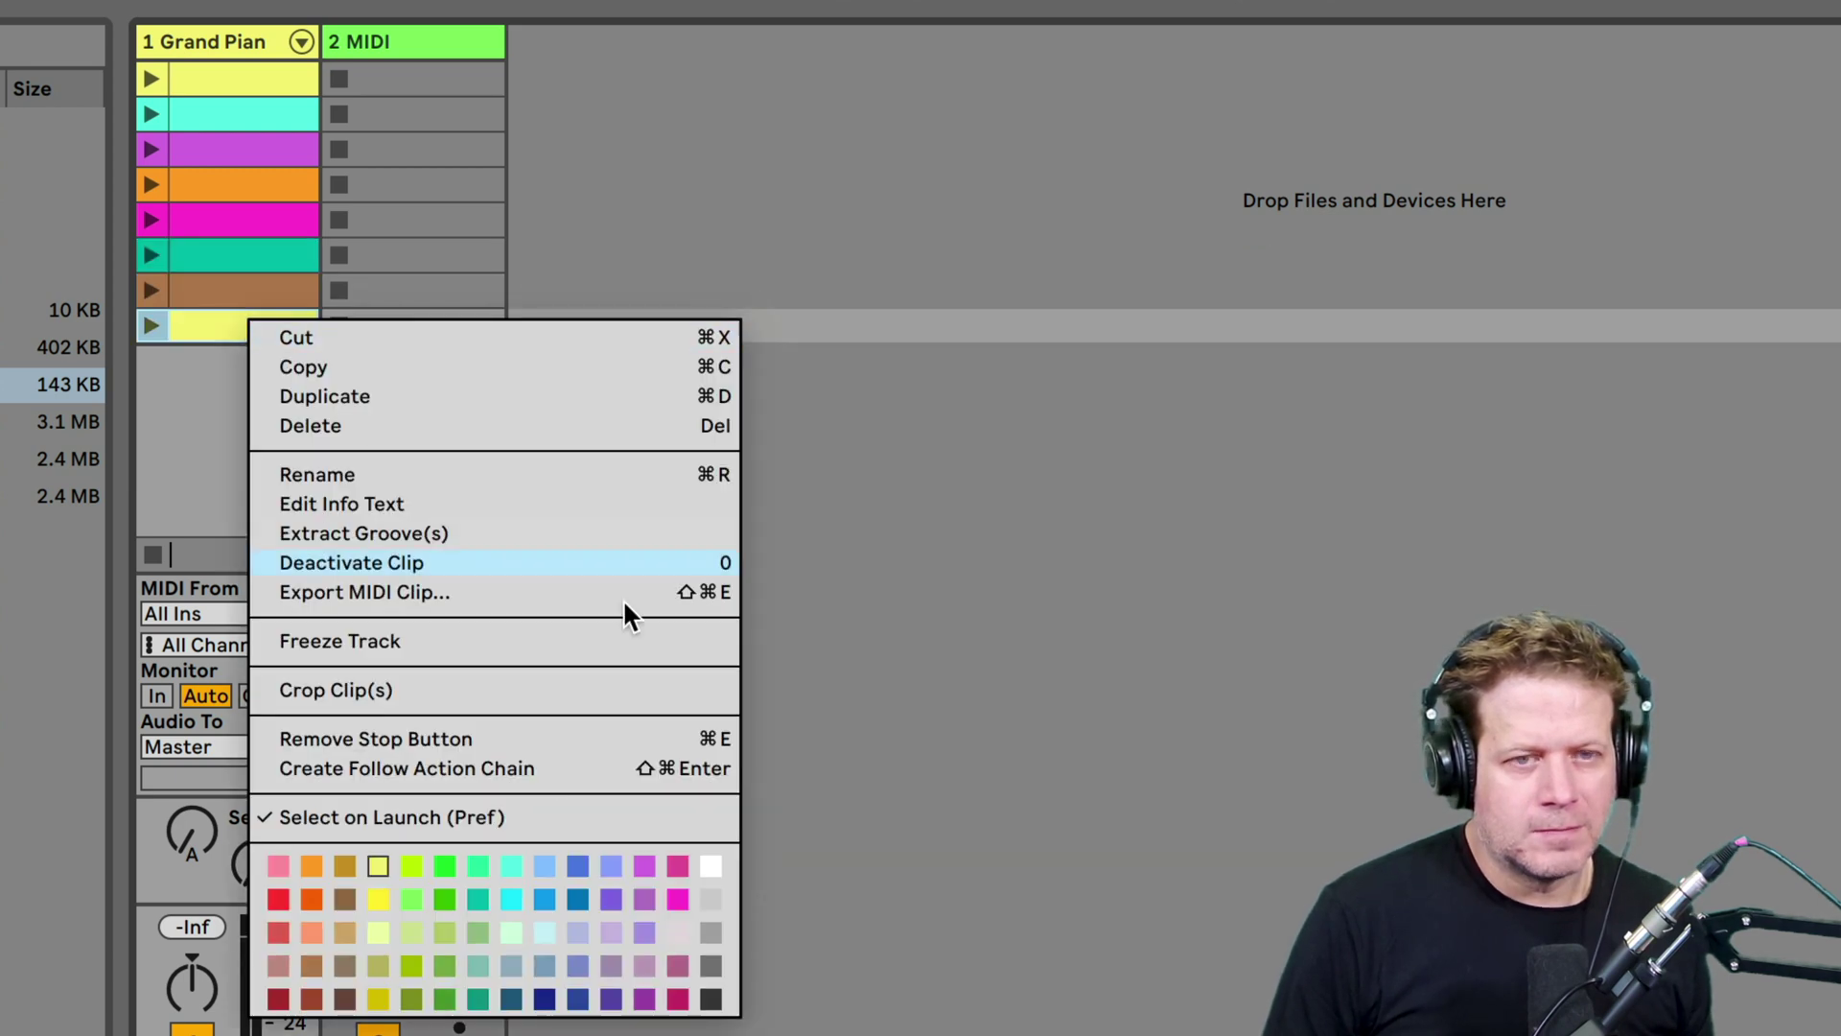
{"action": "left_click", "coordinate": [678, 1000]}
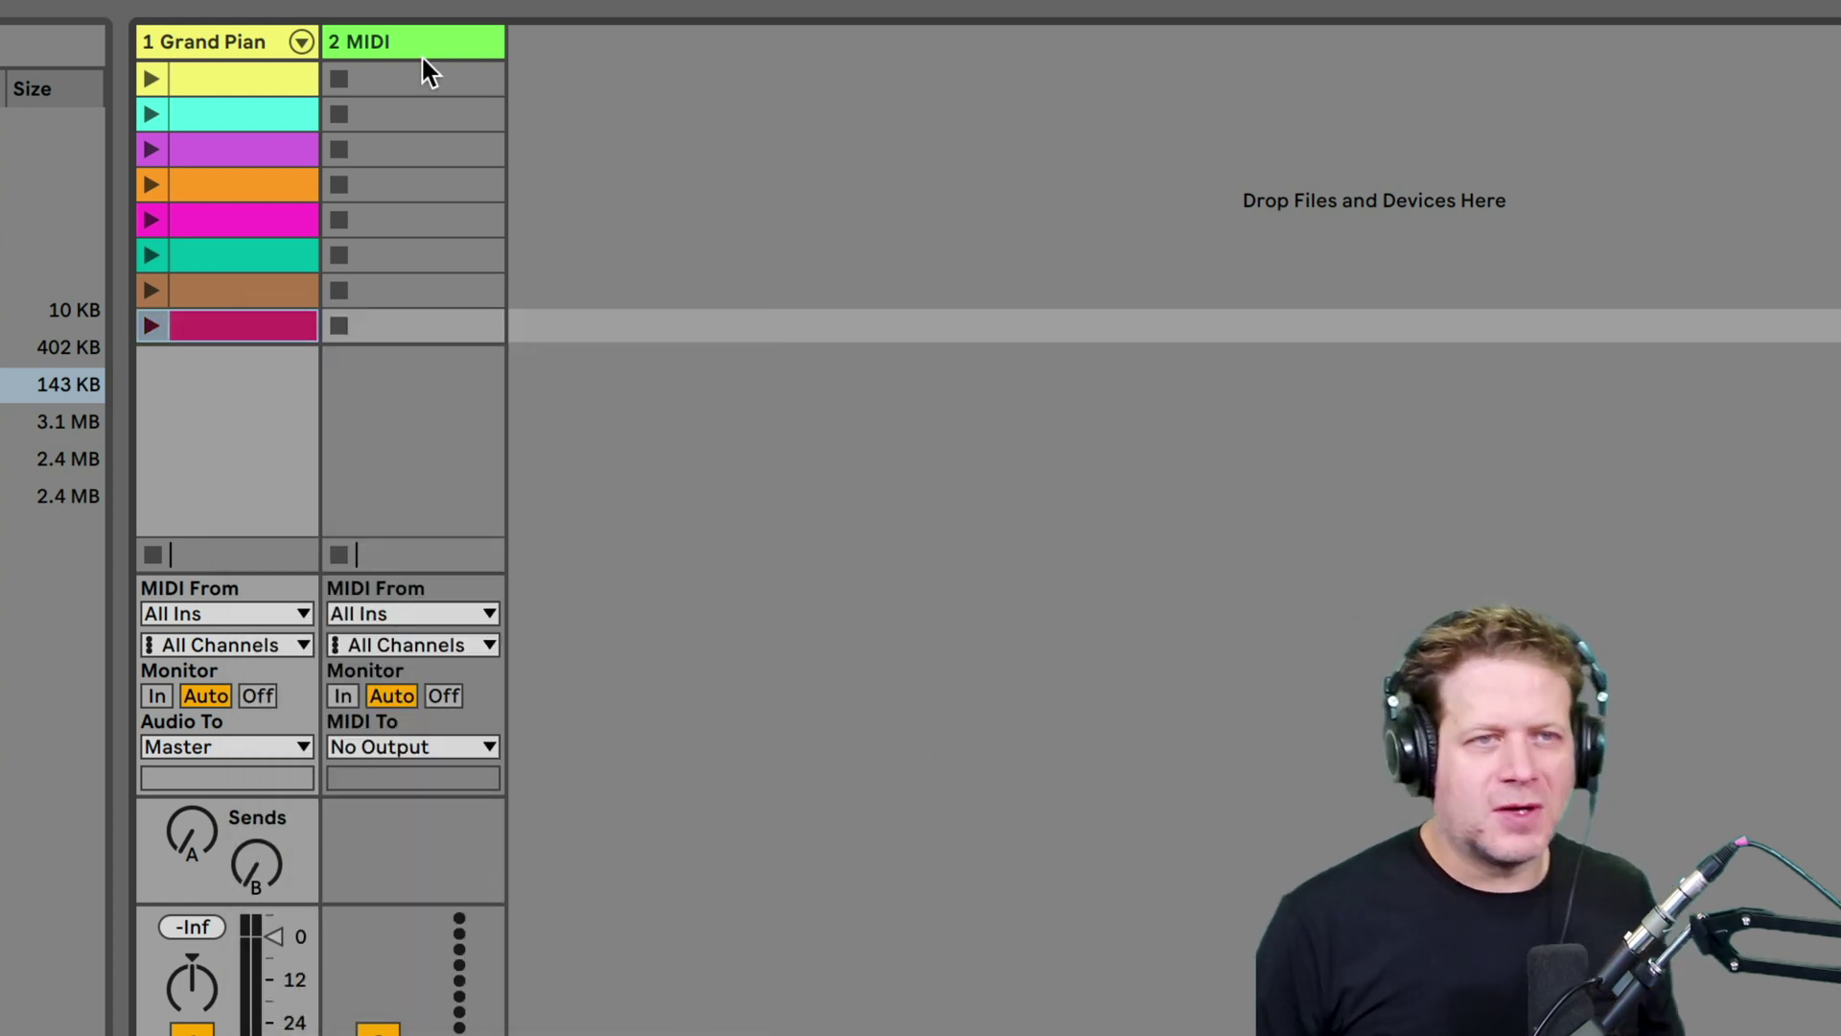
- Raise the cyan clip's E3 note to F#3, then move a note up to G3
{"action": "left_click", "coordinate": [246, 80]}
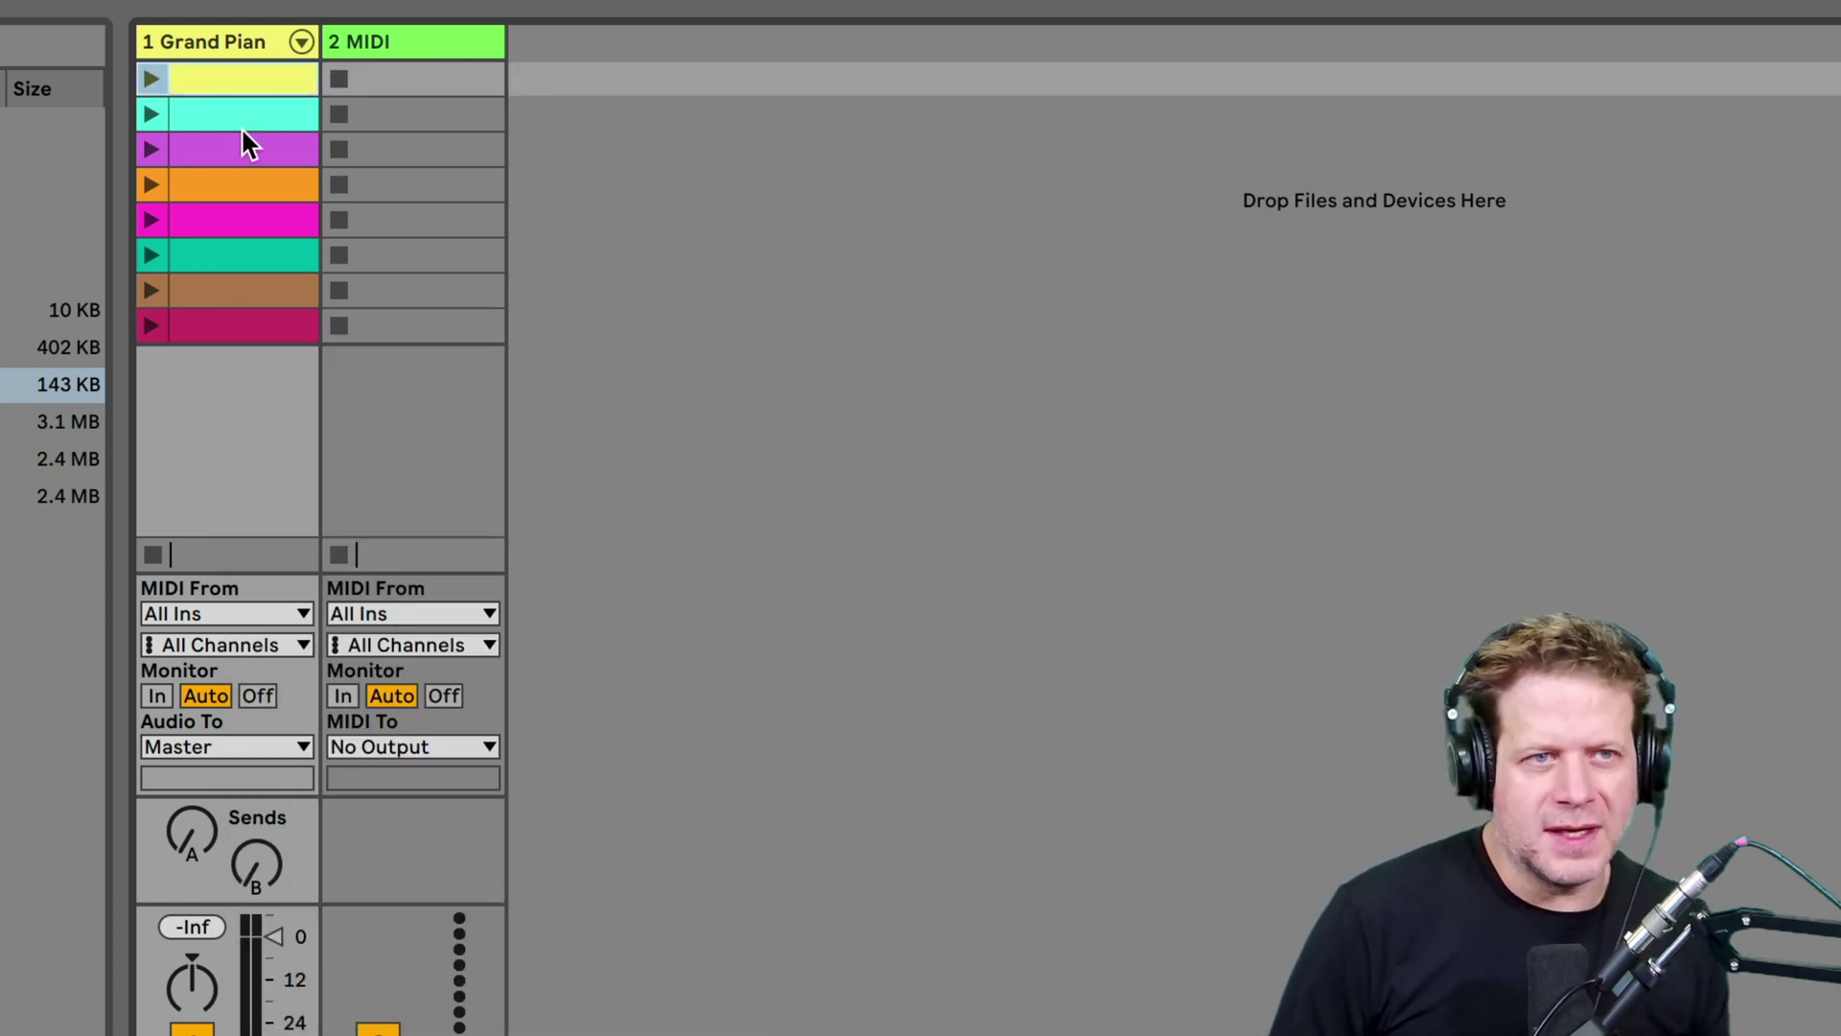
{"action": "left_click", "coordinate": [243, 115]}
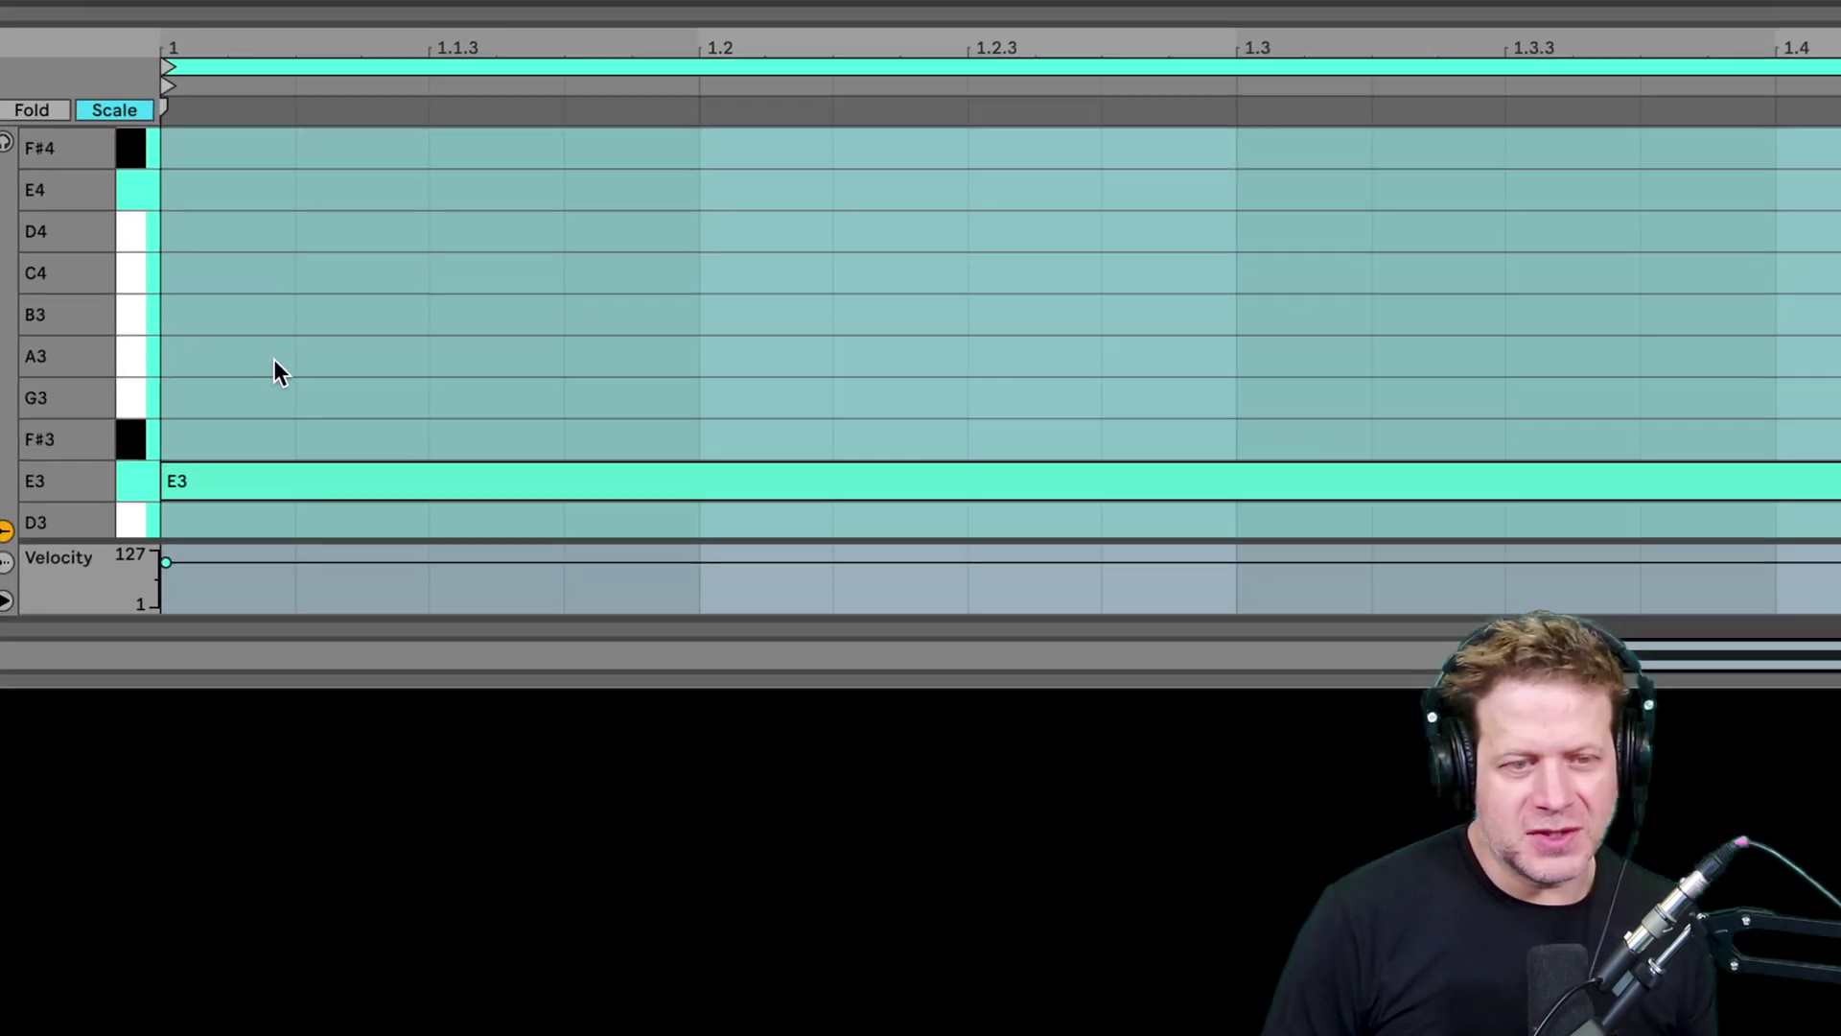
{"action": "left_click_drag", "start_coordinate": [275, 370], "coordinate": [444, 542]}
{"action": "key", "text": "Up"}
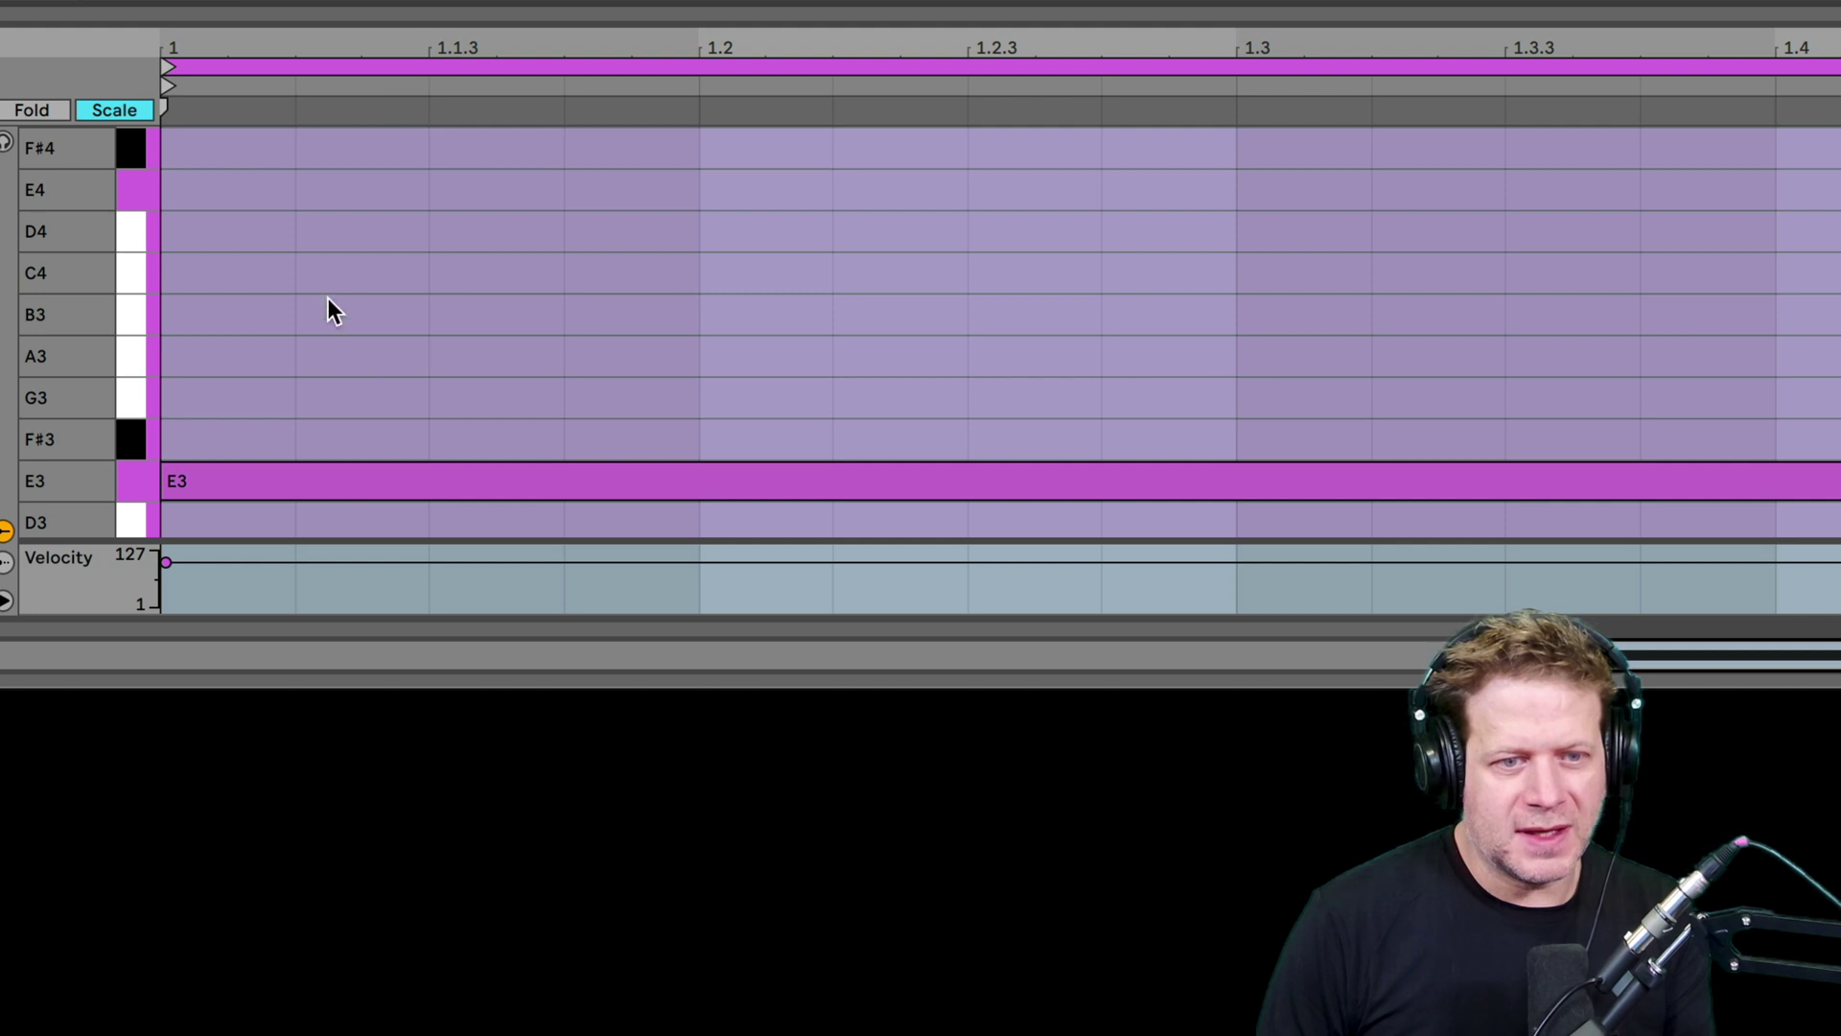
{"action": "left_click_drag", "start_coordinate": [412, 482], "coordinate": [434, 397]}
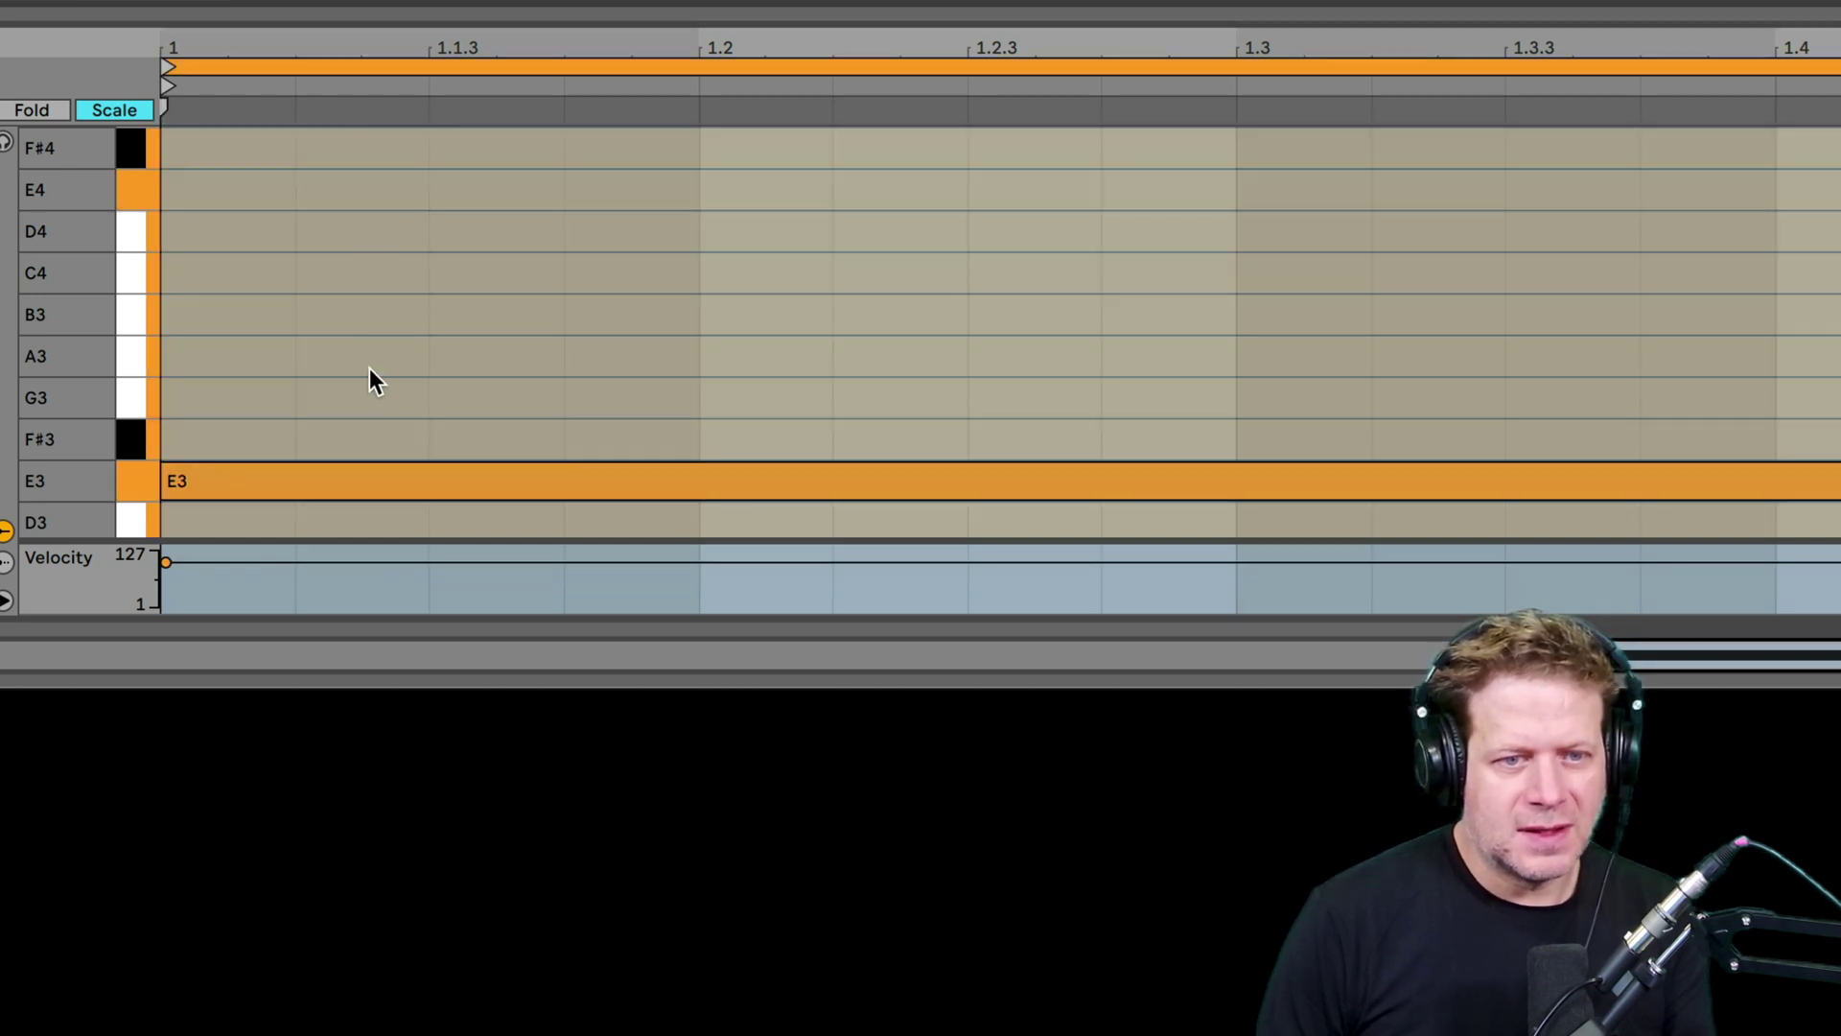
- Step the orange, magenta, teal and brown clips' notes up the E minor scale toward A3–D4
{"action": "left_click_drag", "start_coordinate": [370, 370], "coordinate": [474, 537]}
{"action": "key", "text": "Up"}
{"action": "key", "text": "Up"}
{"action": "key", "text": "Up"}
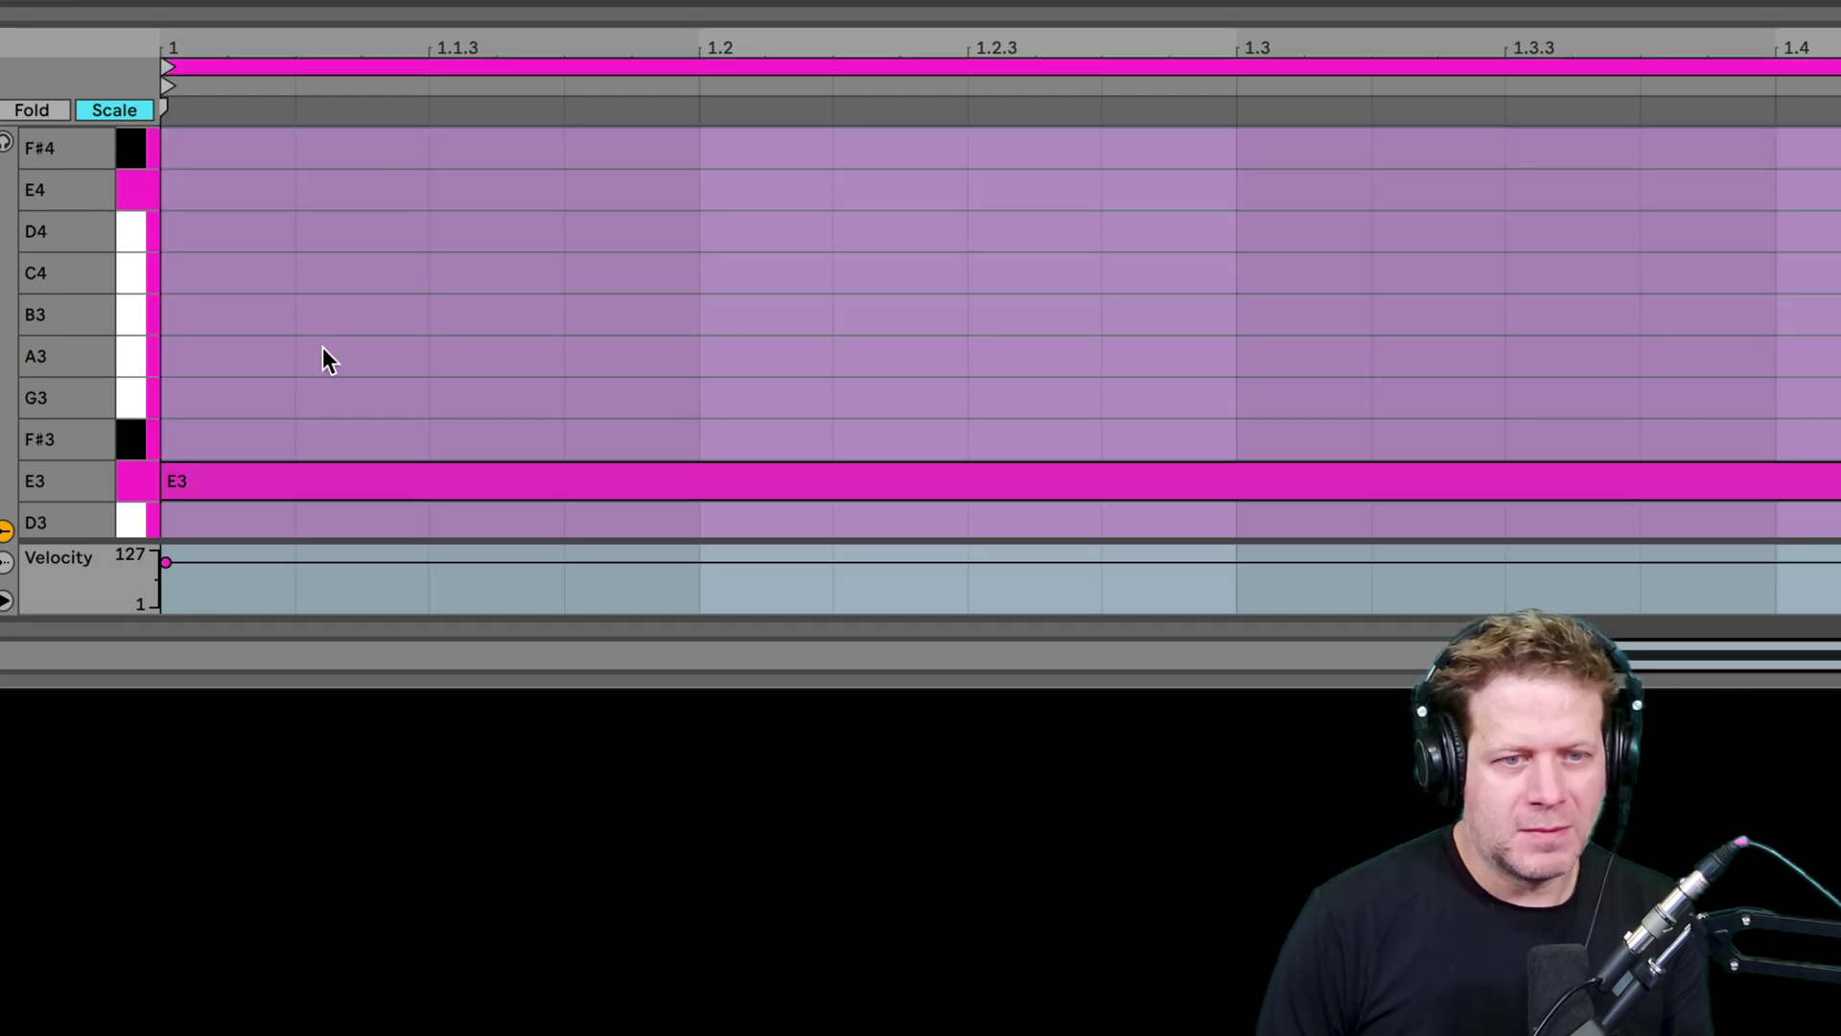
{"action": "left_click_drag", "start_coordinate": [328, 357], "coordinate": [407, 503]}
{"action": "key", "text": "Up"}
{"action": "key", "text": "Up"}
{"action": "key", "text": "Up"}
{"action": "key", "text": "Up"}
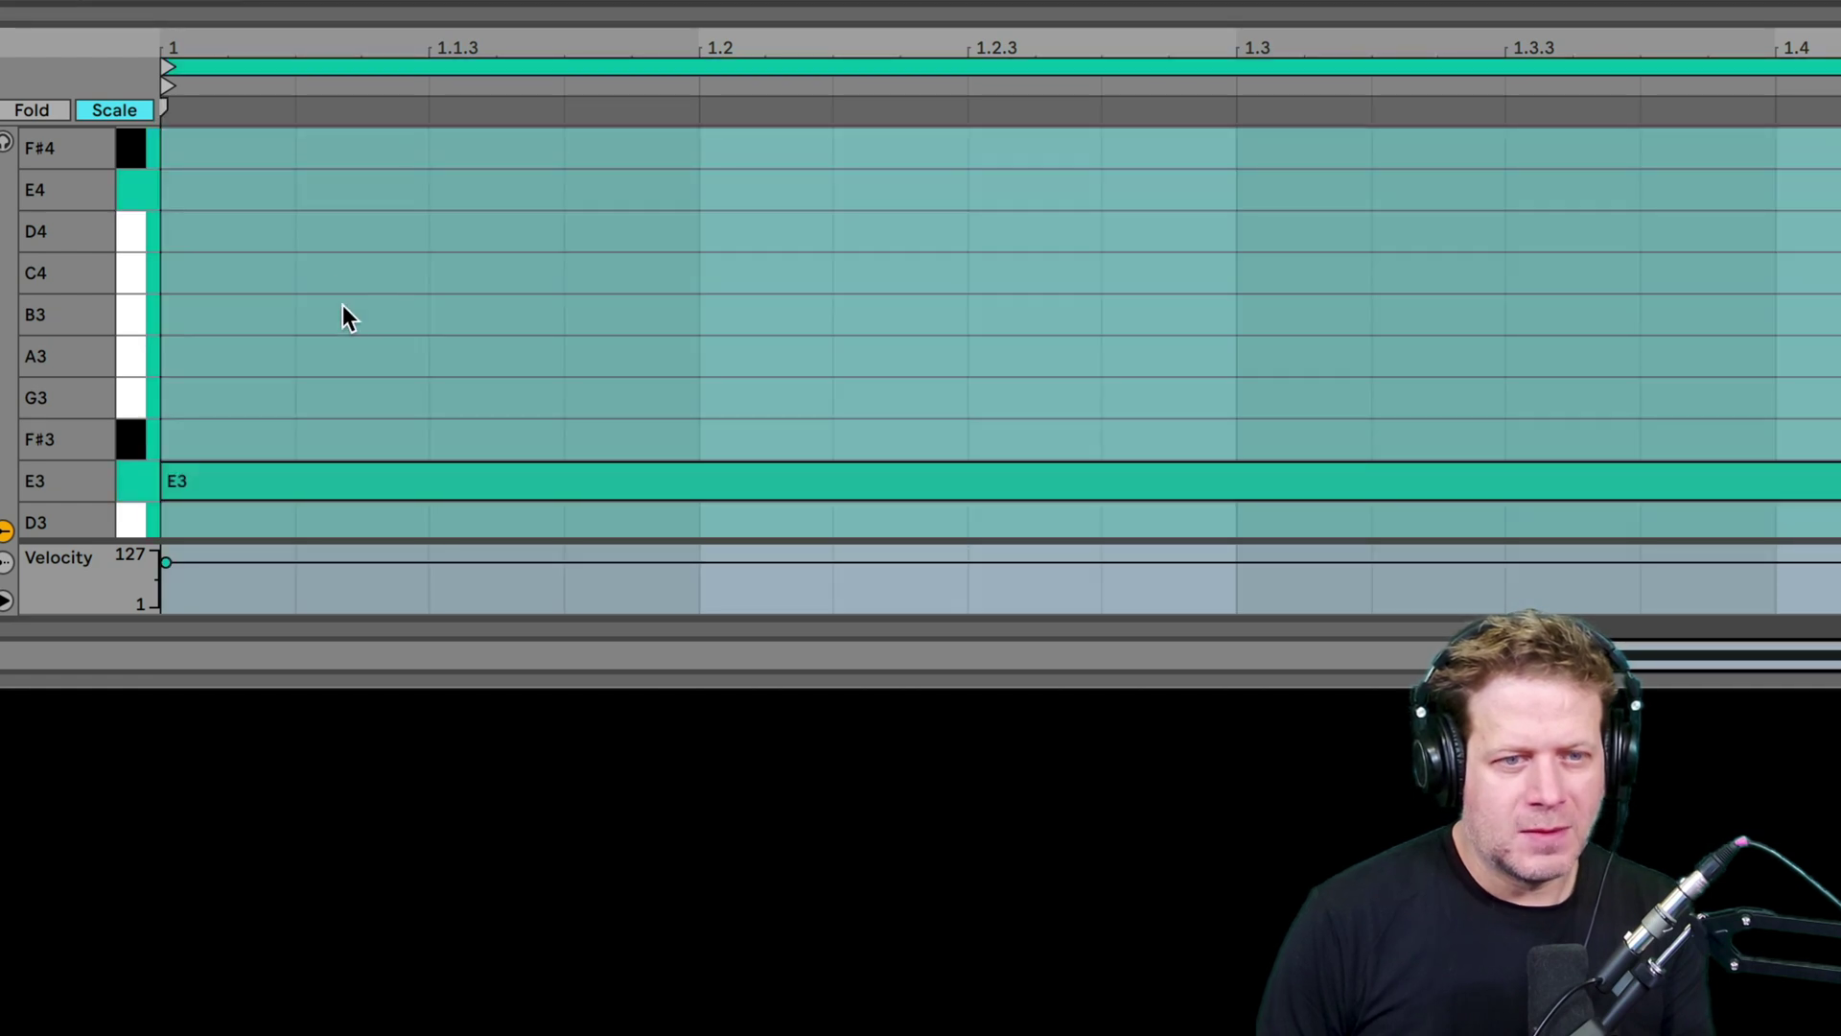
{"action": "left_click_drag", "start_coordinate": [357, 336], "coordinate": [492, 527]}
{"action": "key", "text": "Up"}
{"action": "key", "text": "Up"}
{"action": "key", "text": "Up"}
{"action": "key", "text": "Up"}
{"action": "key", "text": "Up"}
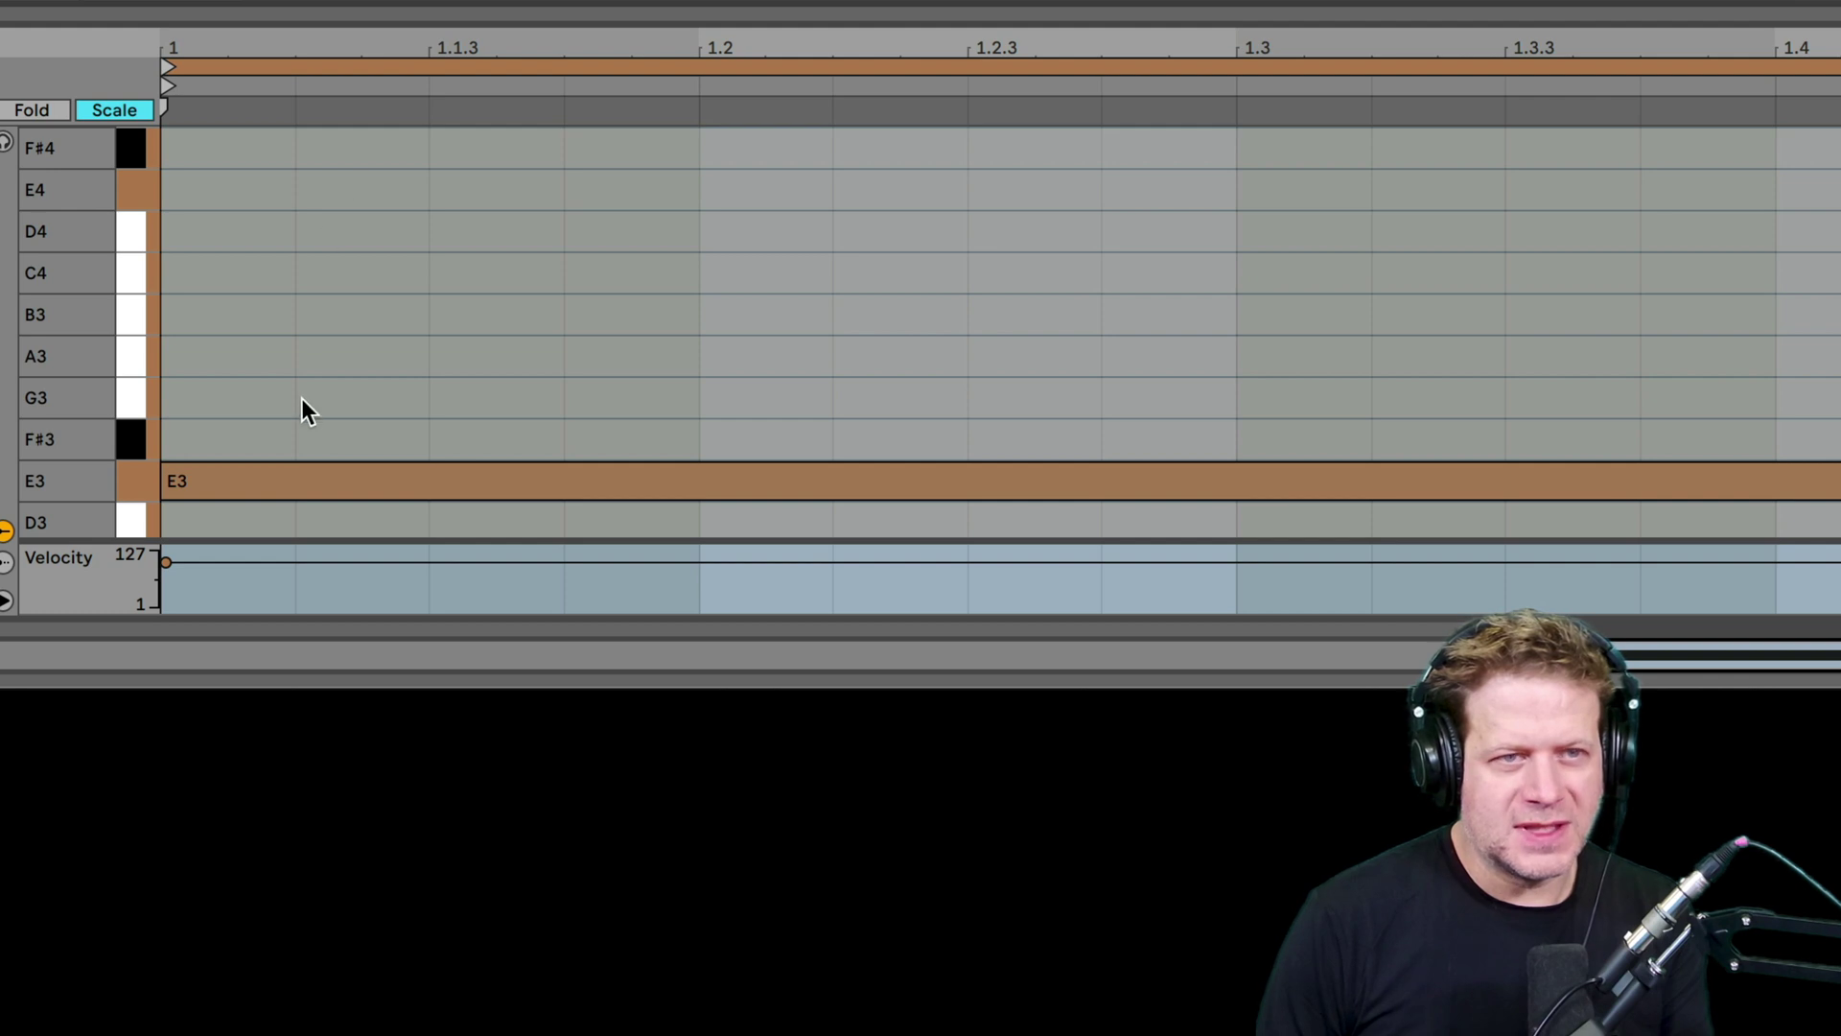
{"action": "left_click_drag", "start_coordinate": [303, 401], "coordinate": [382, 514]}
{"action": "key", "text": "Up"}
{"action": "key", "text": "Up"}
{"action": "key", "text": "Up"}
{"action": "key", "text": "Up"}
{"action": "key", "text": "Up"}
{"action": "key", "text": "Up"}
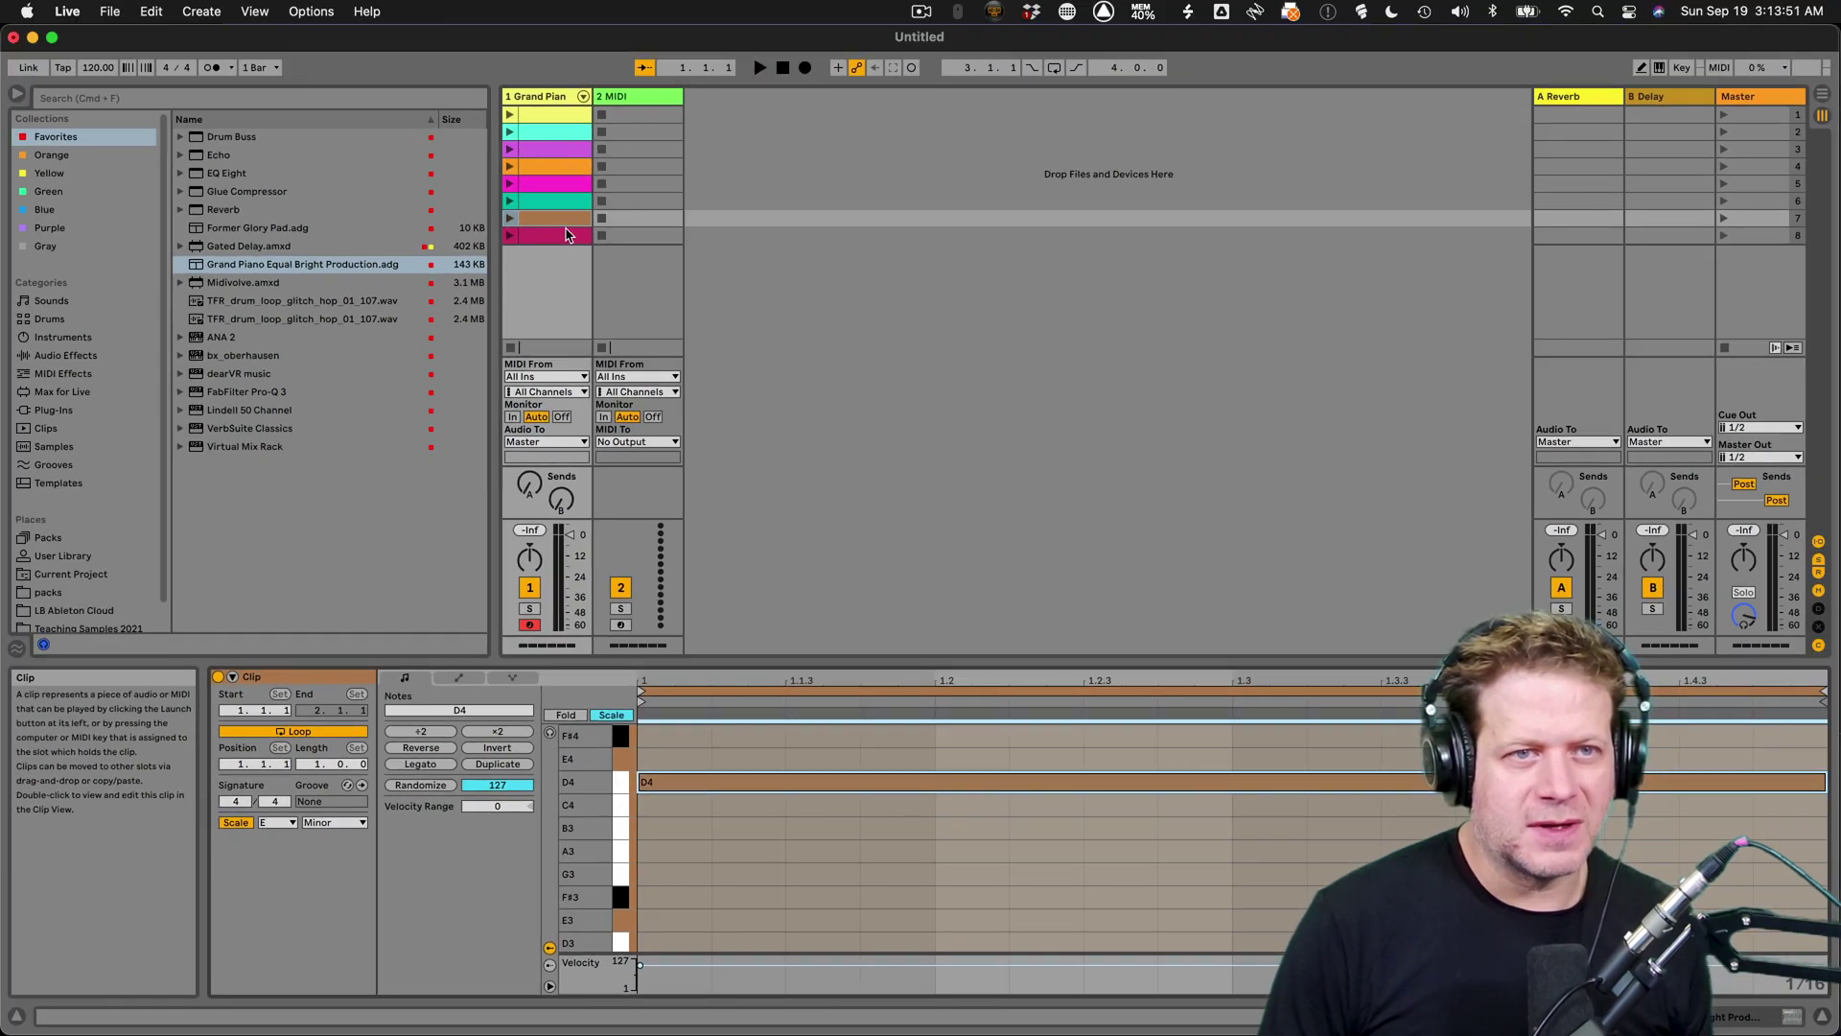
- Delete the extra crimson clip in slot 8 and show the E3 clip
{"action": "left_click", "coordinate": [565, 237]}
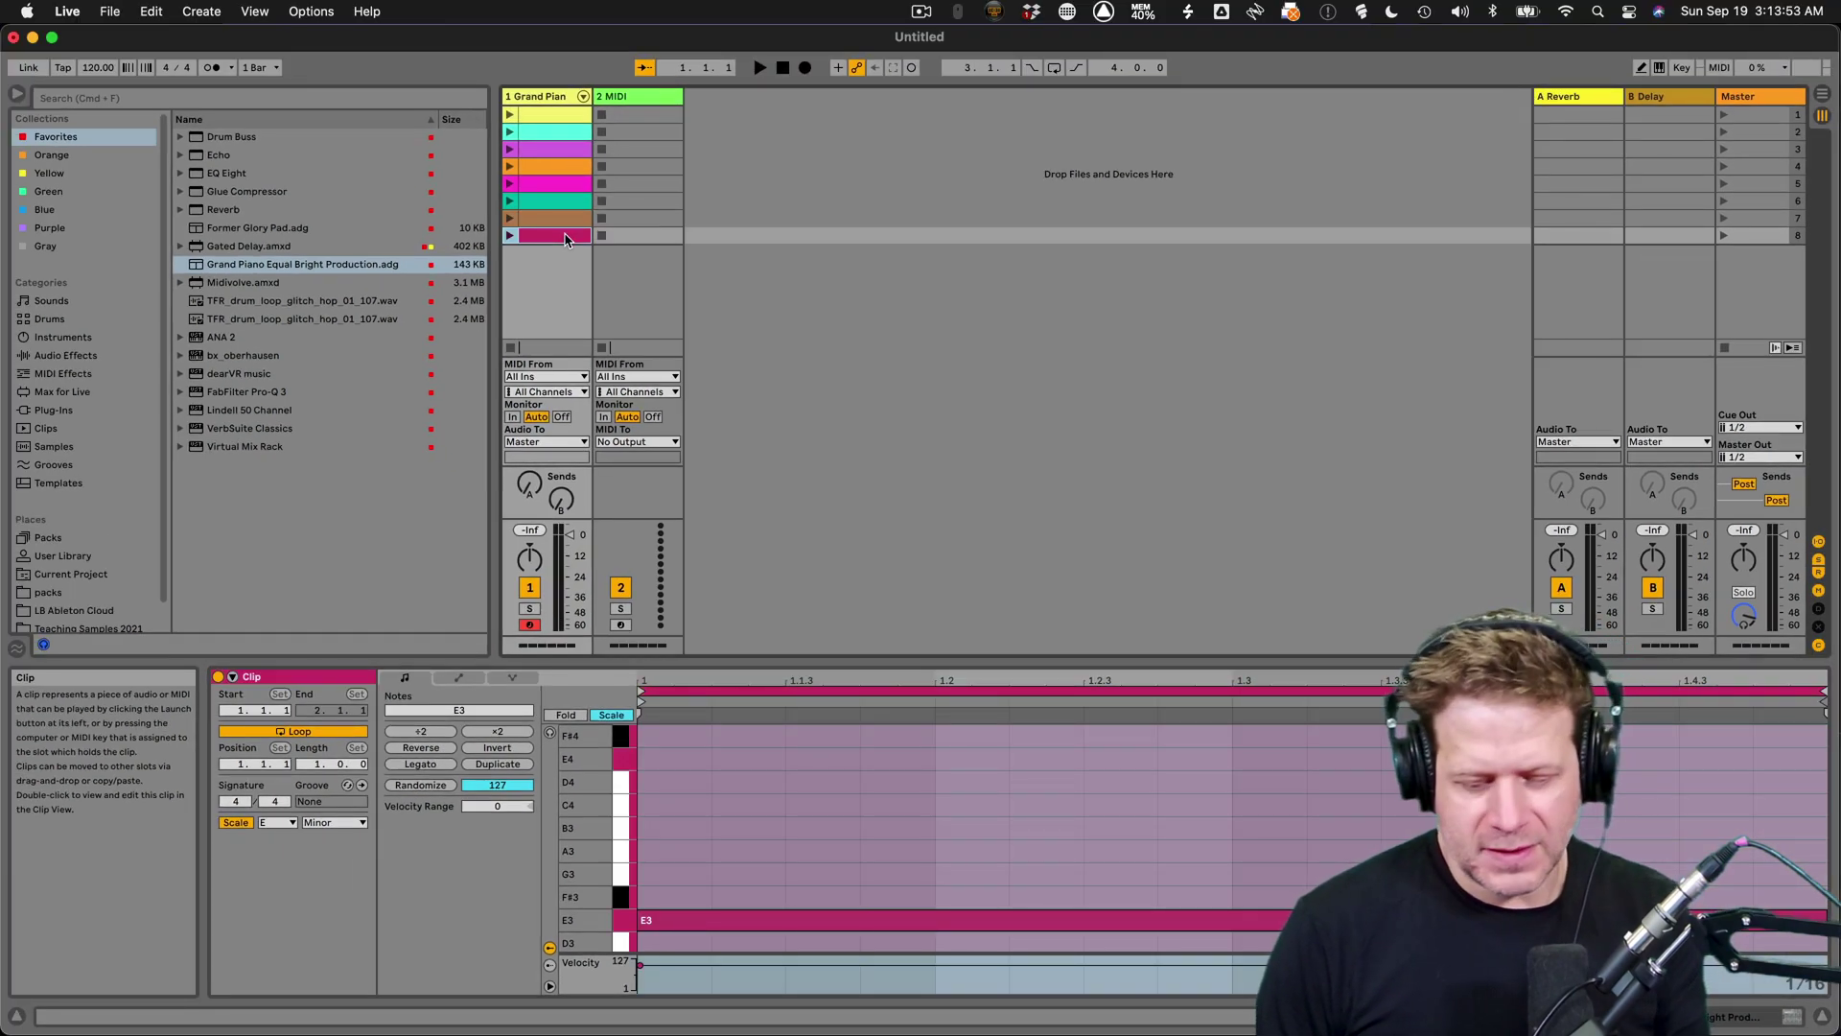
{"action": "key", "text": "Delete"}
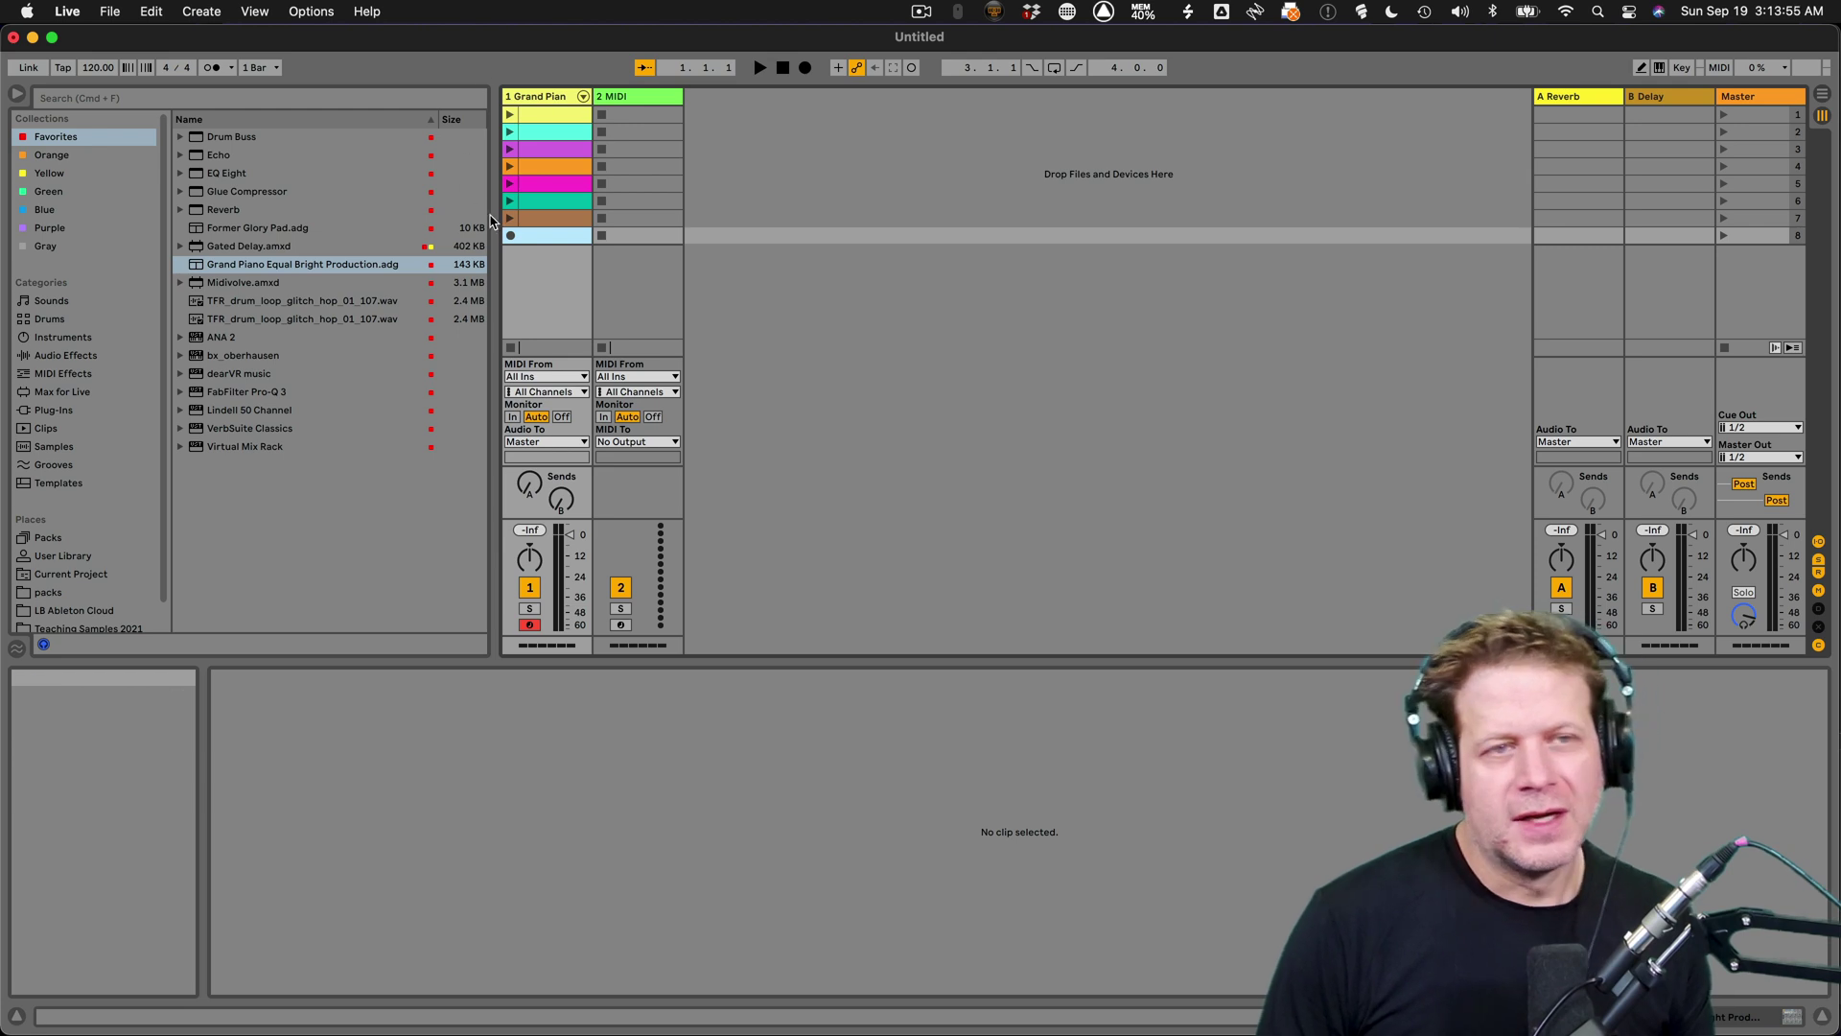
{"action": "left_click", "coordinate": [543, 113]}
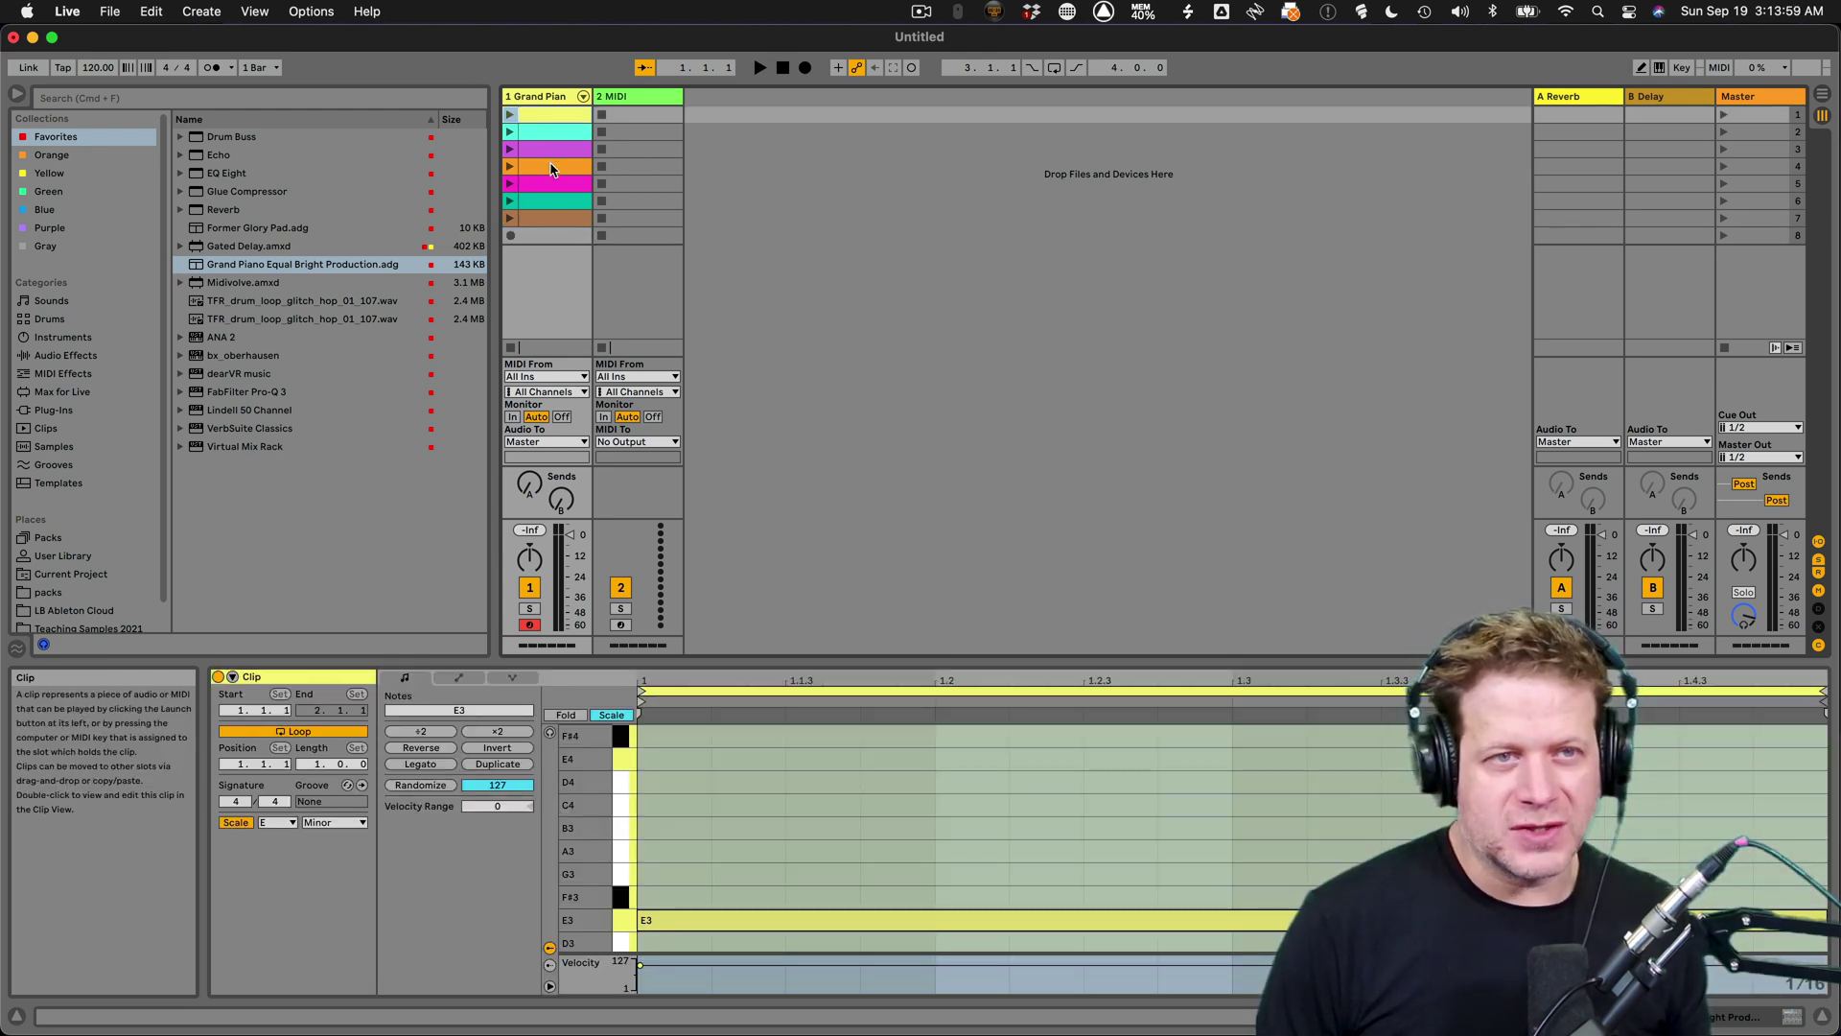
- Audition the E3, F#3 and G3 clips, then select all seven clips together
{"action": "left_click", "coordinate": [509, 115]}
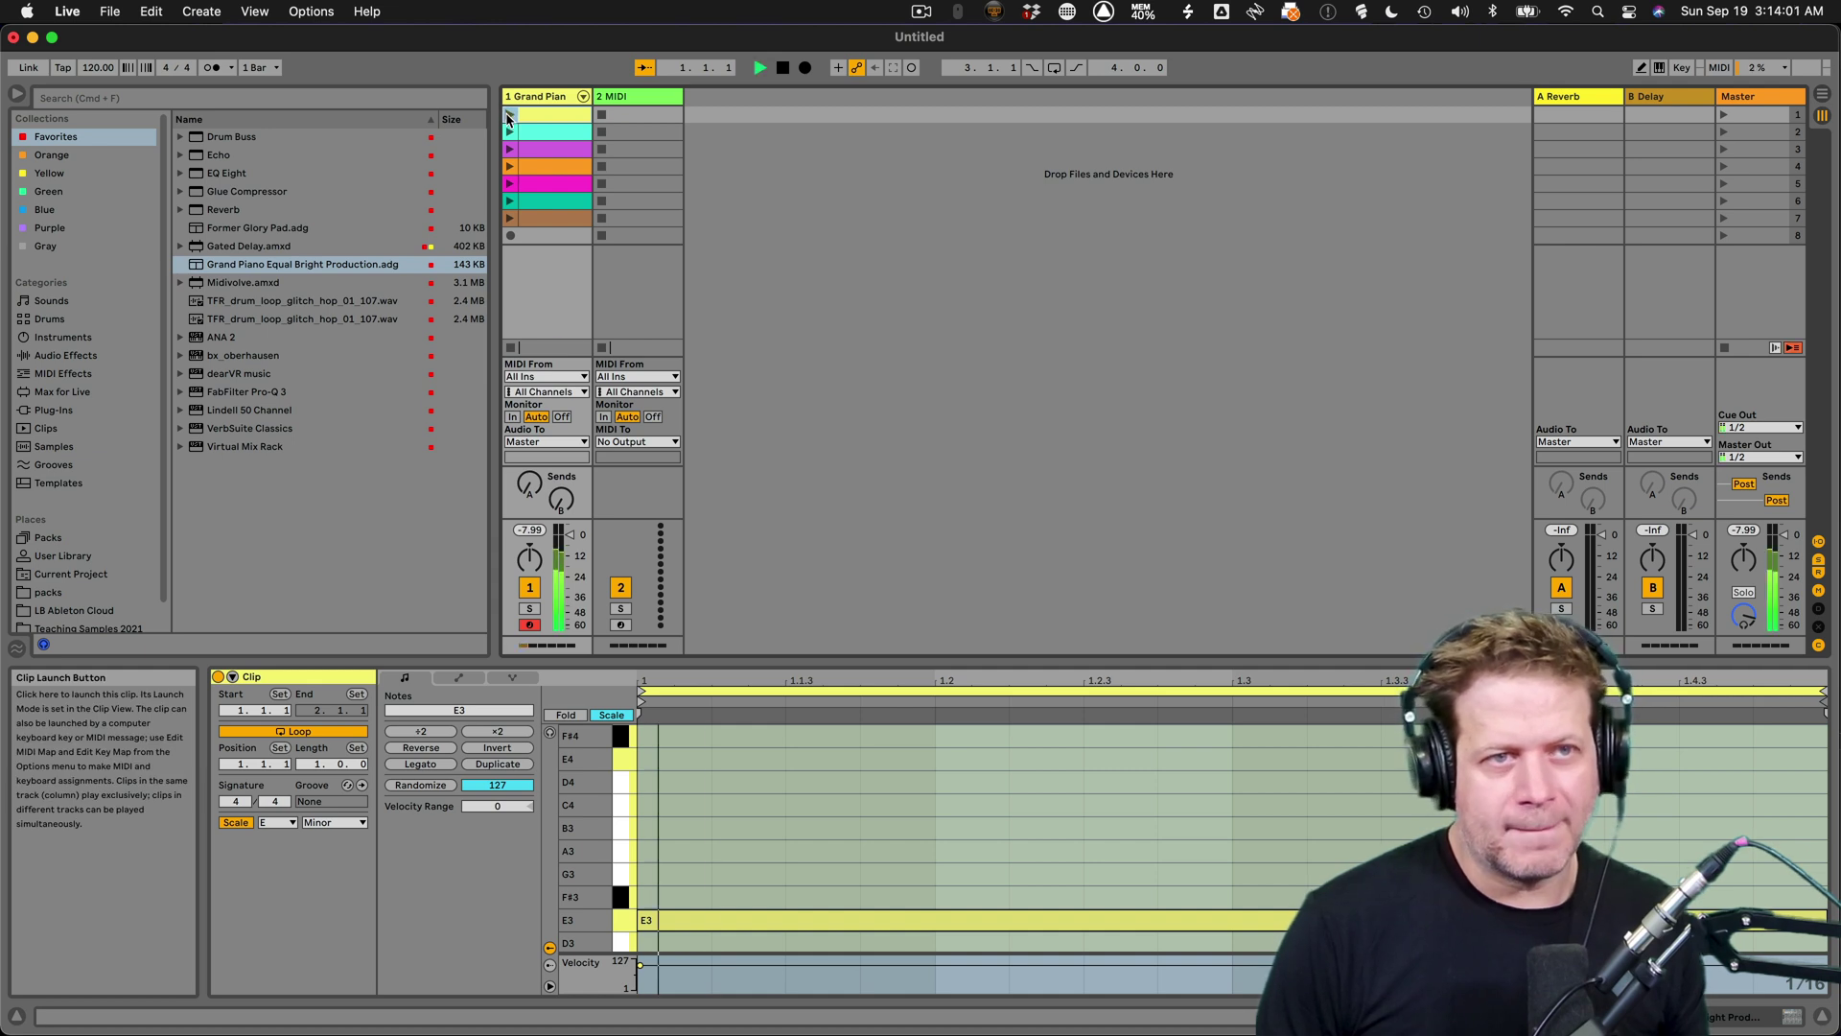
{"action": "left_click", "coordinate": [509, 131]}
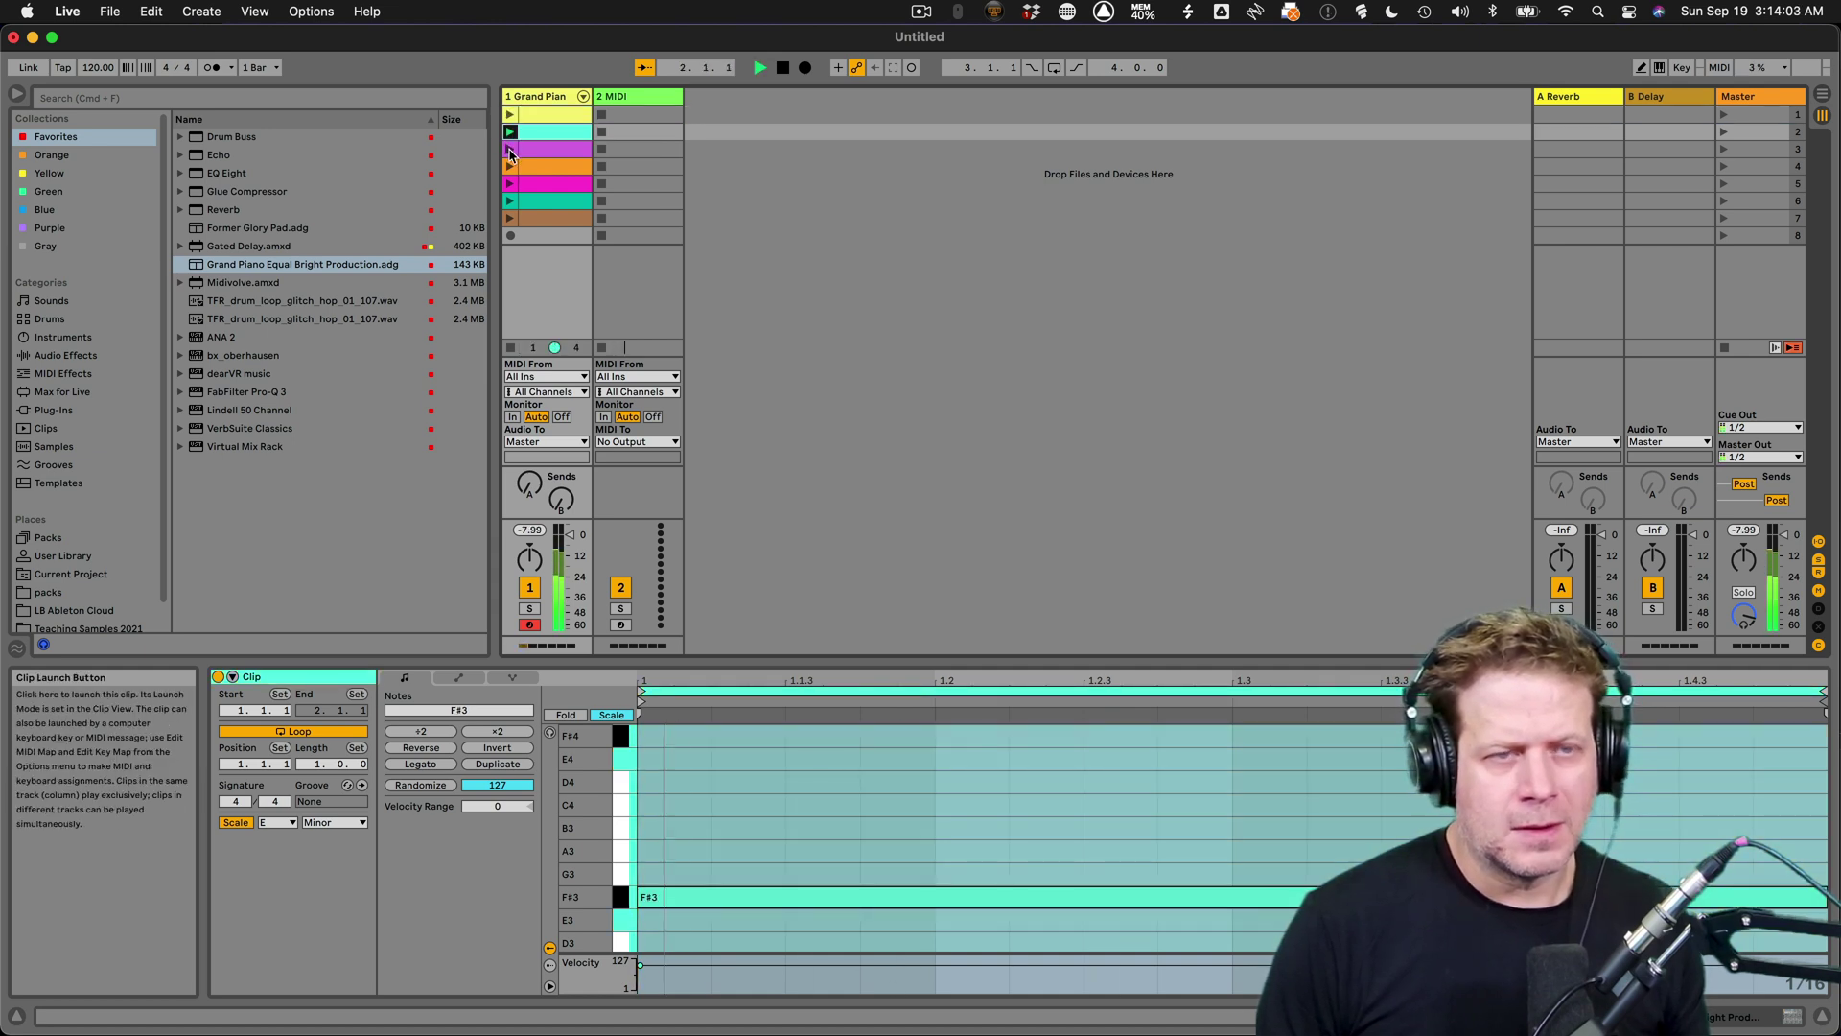
{"action": "left_click", "coordinate": [509, 150]}
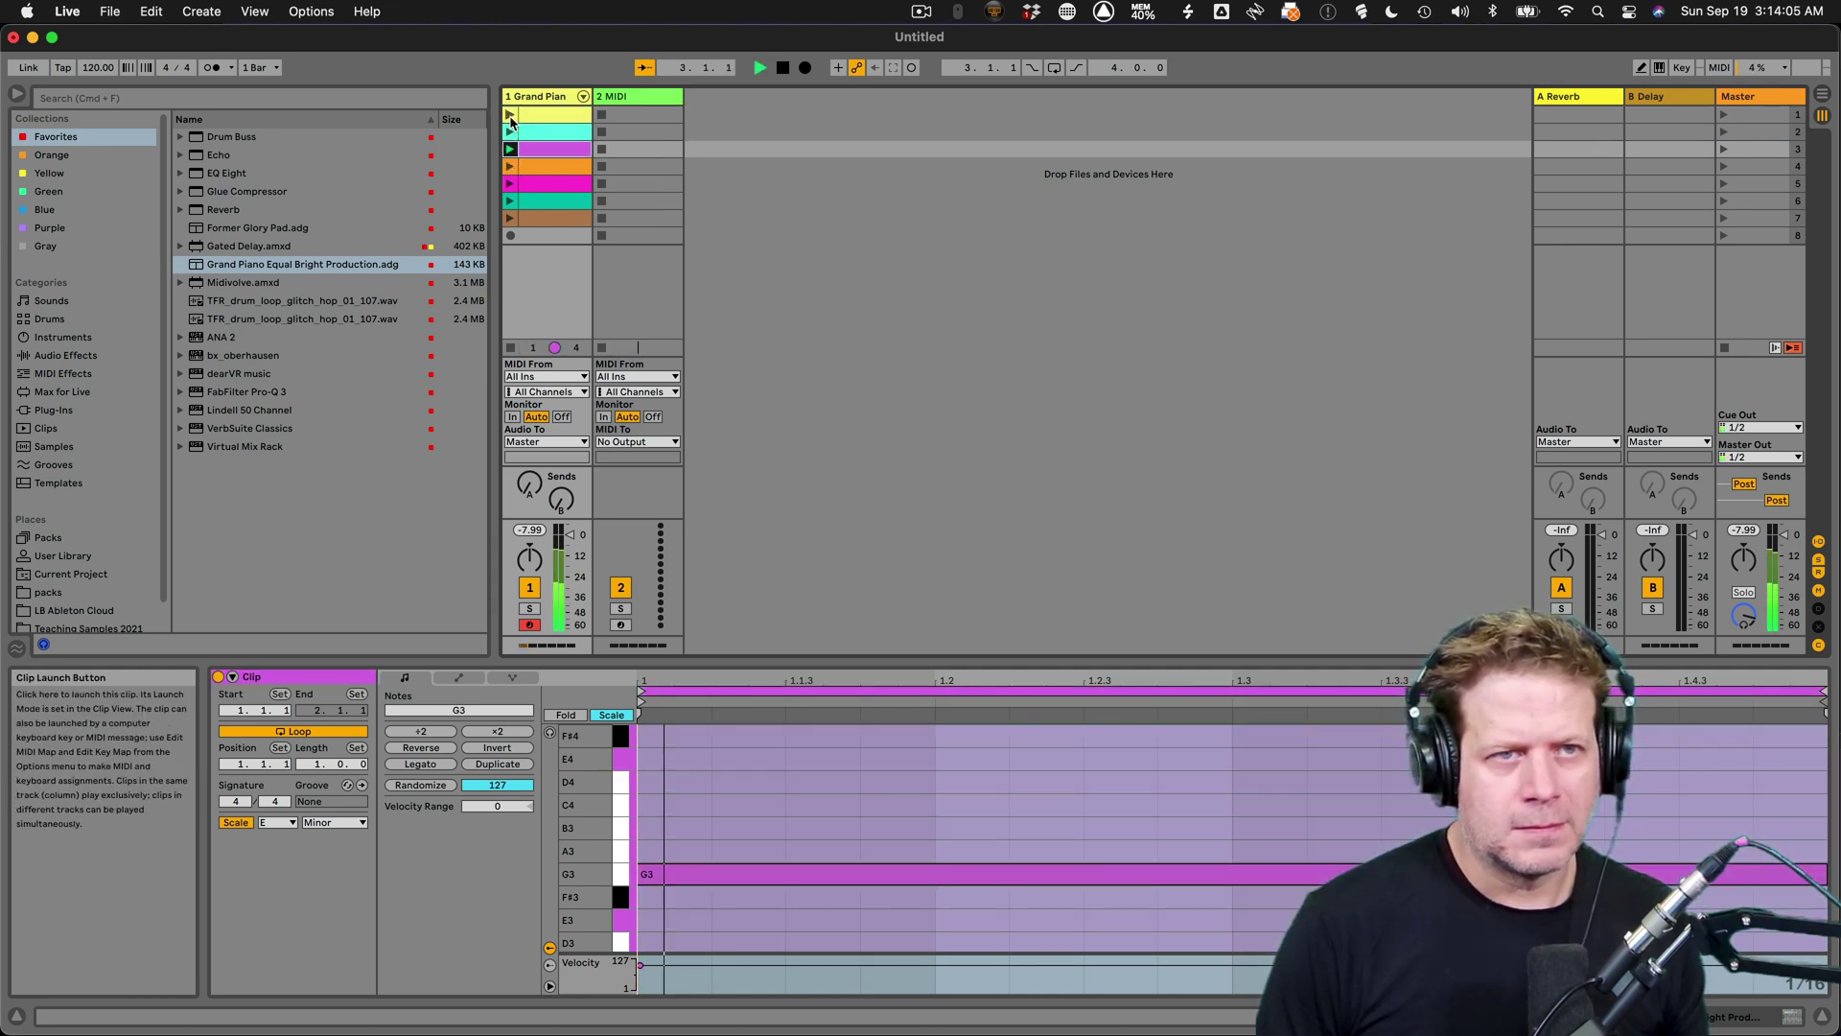
{"action": "left_click", "coordinate": [527, 113]}
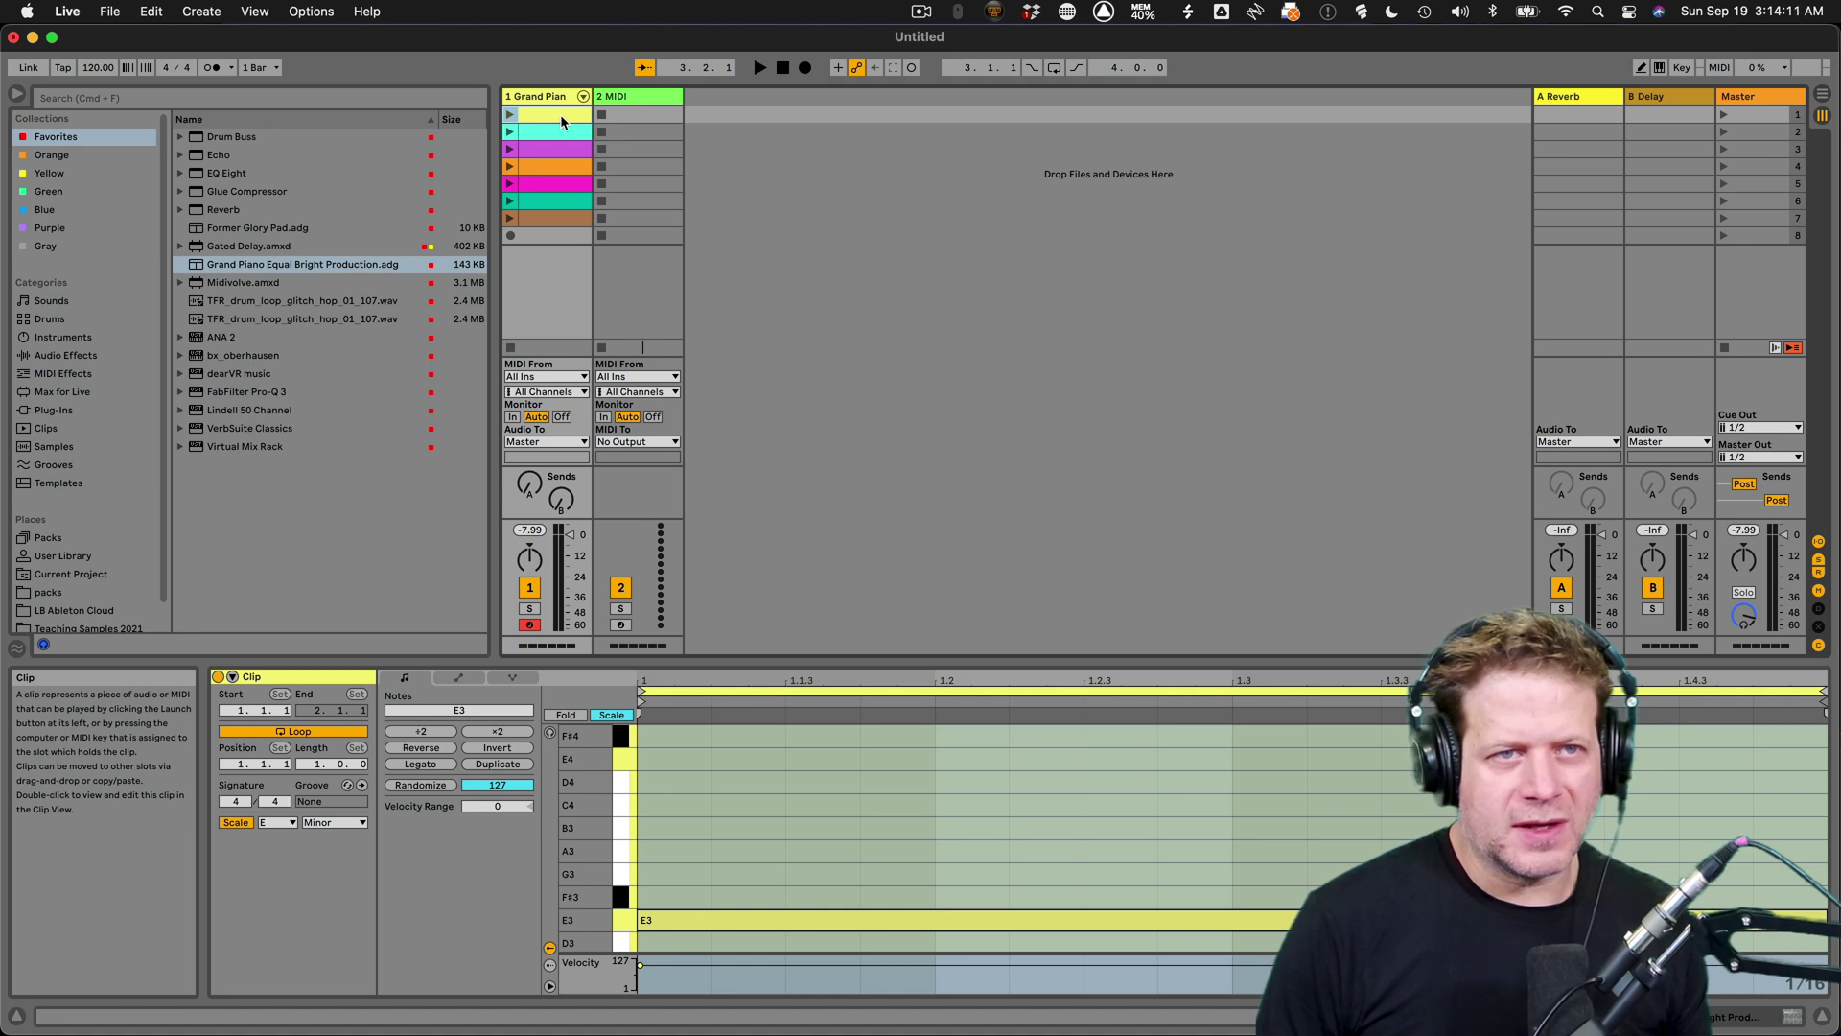
{"action": "left_click", "coordinate": [562, 217], "text": "shift"}
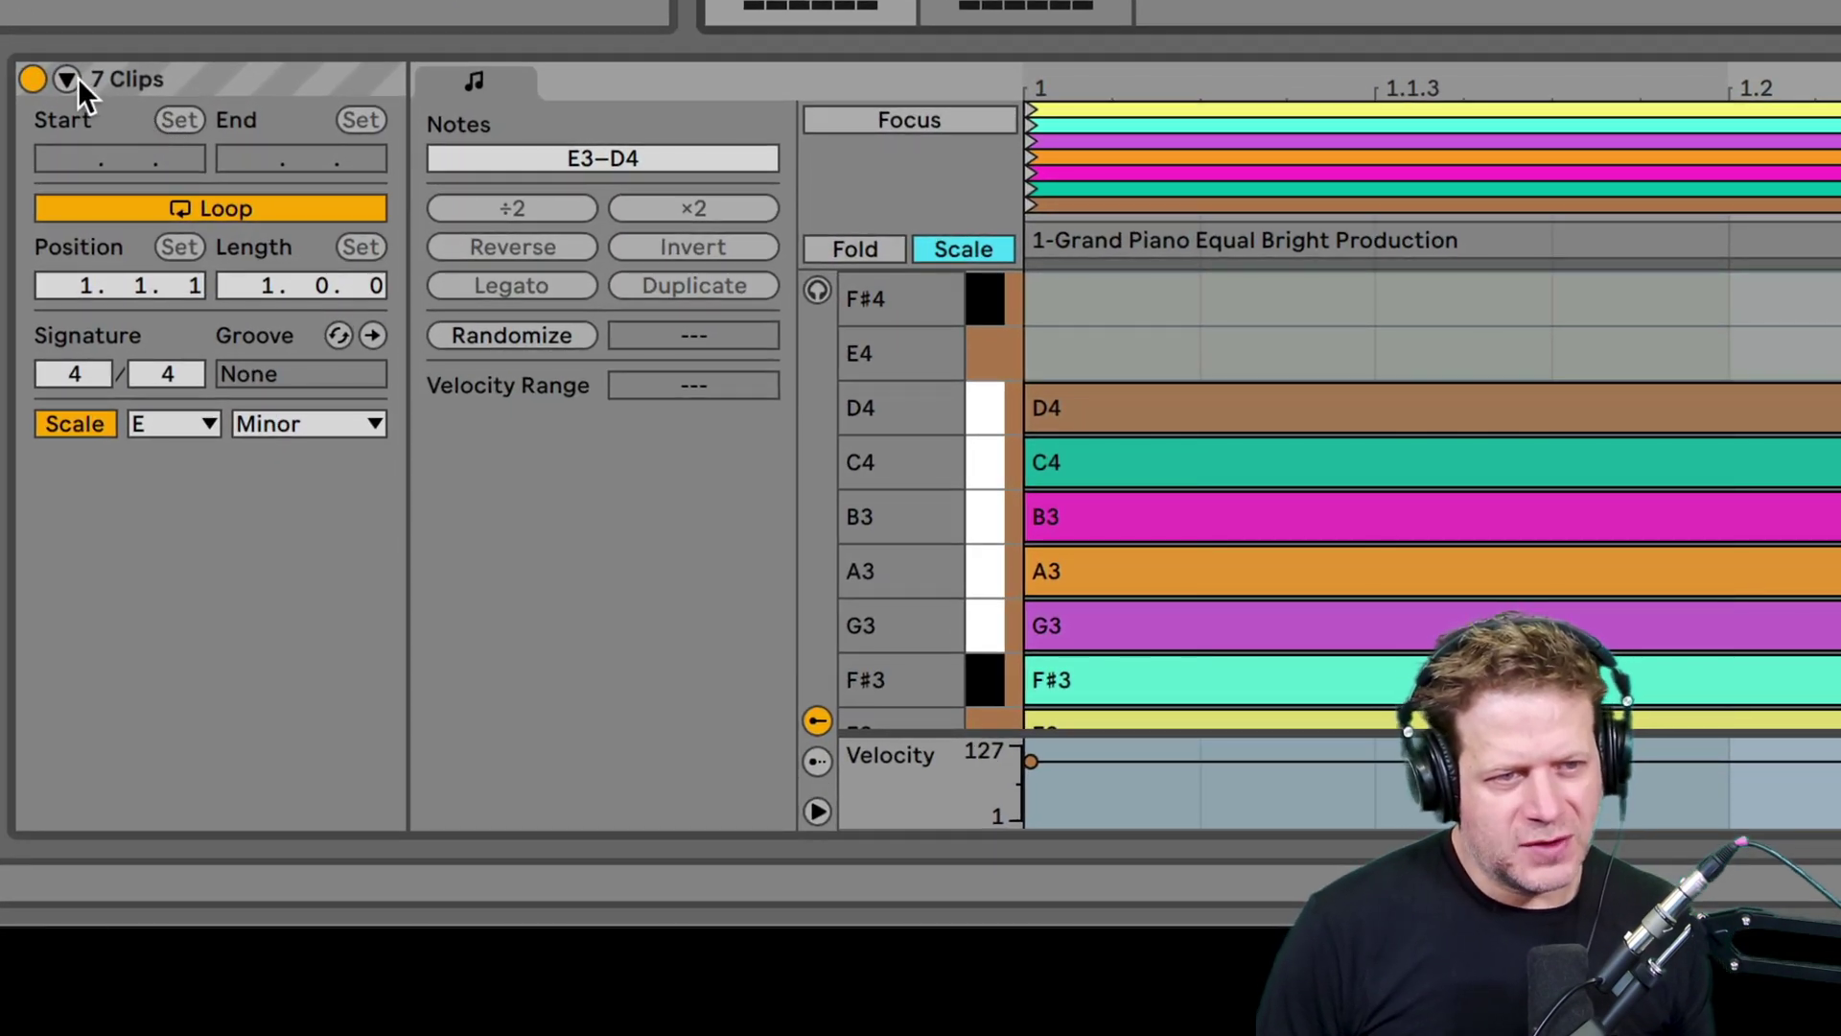
- Give all seven clips an unlinked Follow Action set to Other after 0.1.0 (one beat)
{"action": "left_click", "coordinate": [67, 79]}
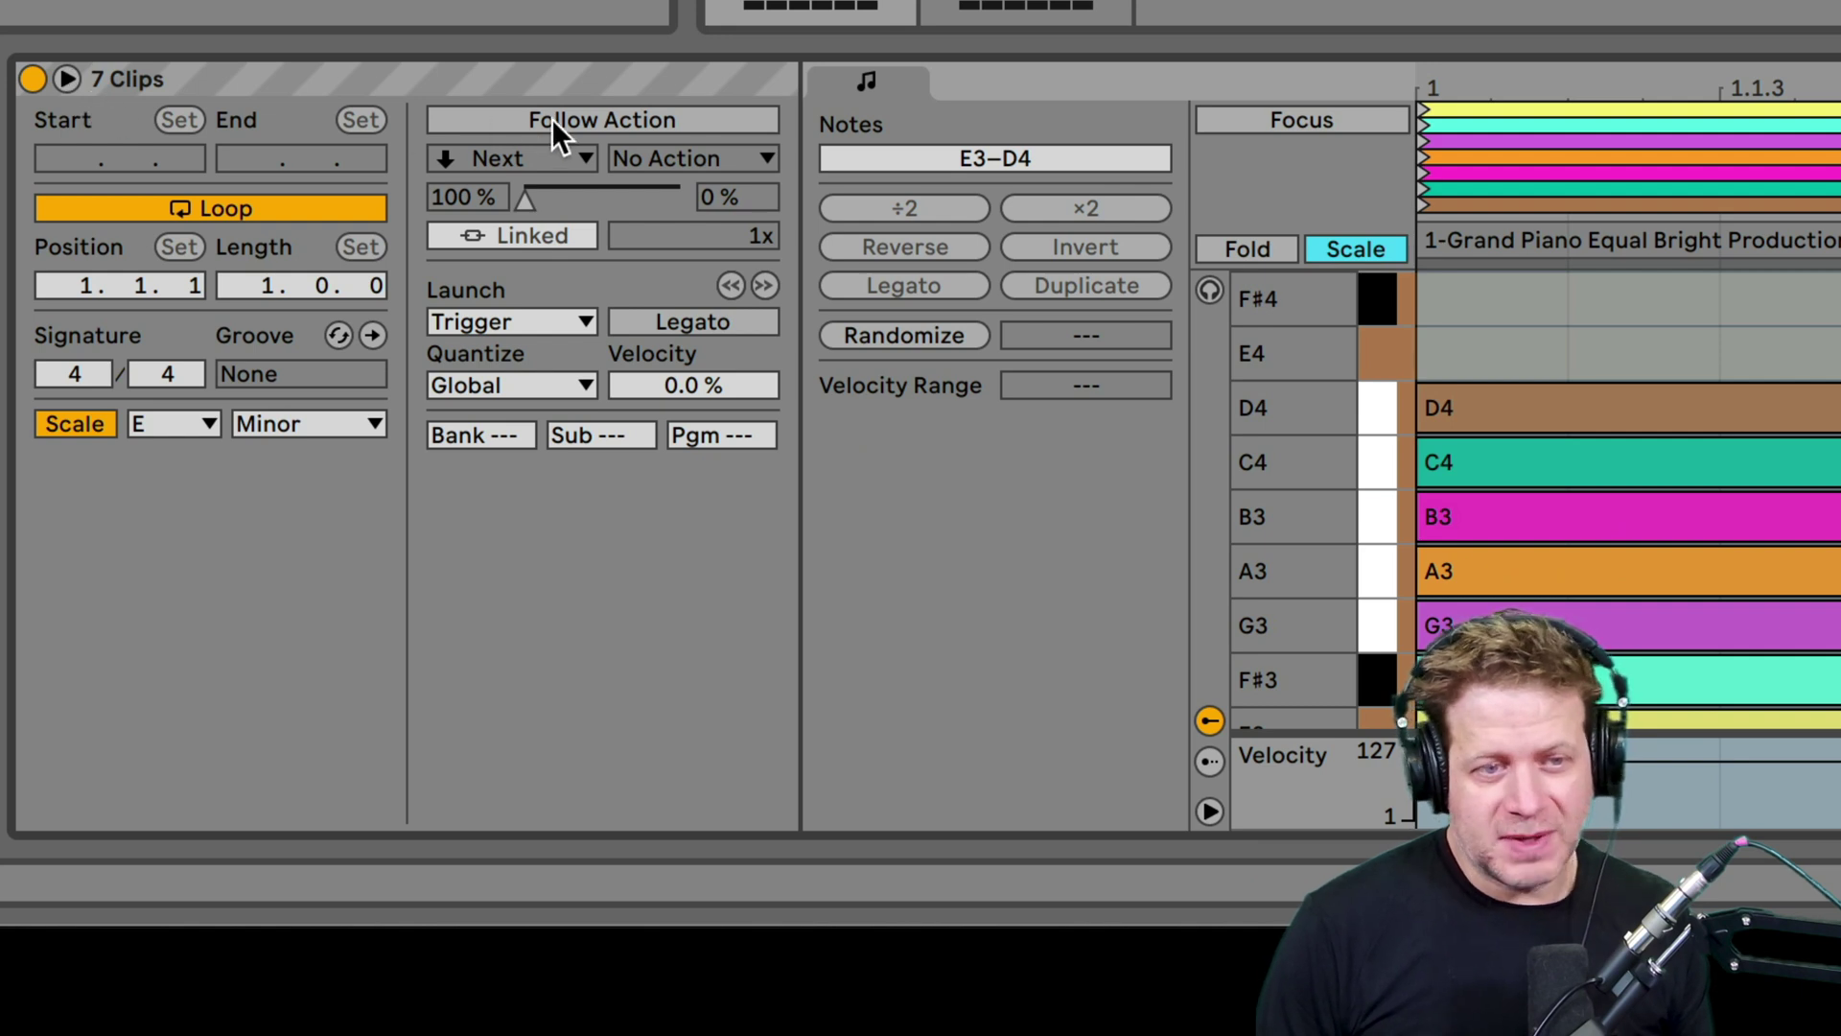
{"action": "left_click", "coordinate": [580, 122]}
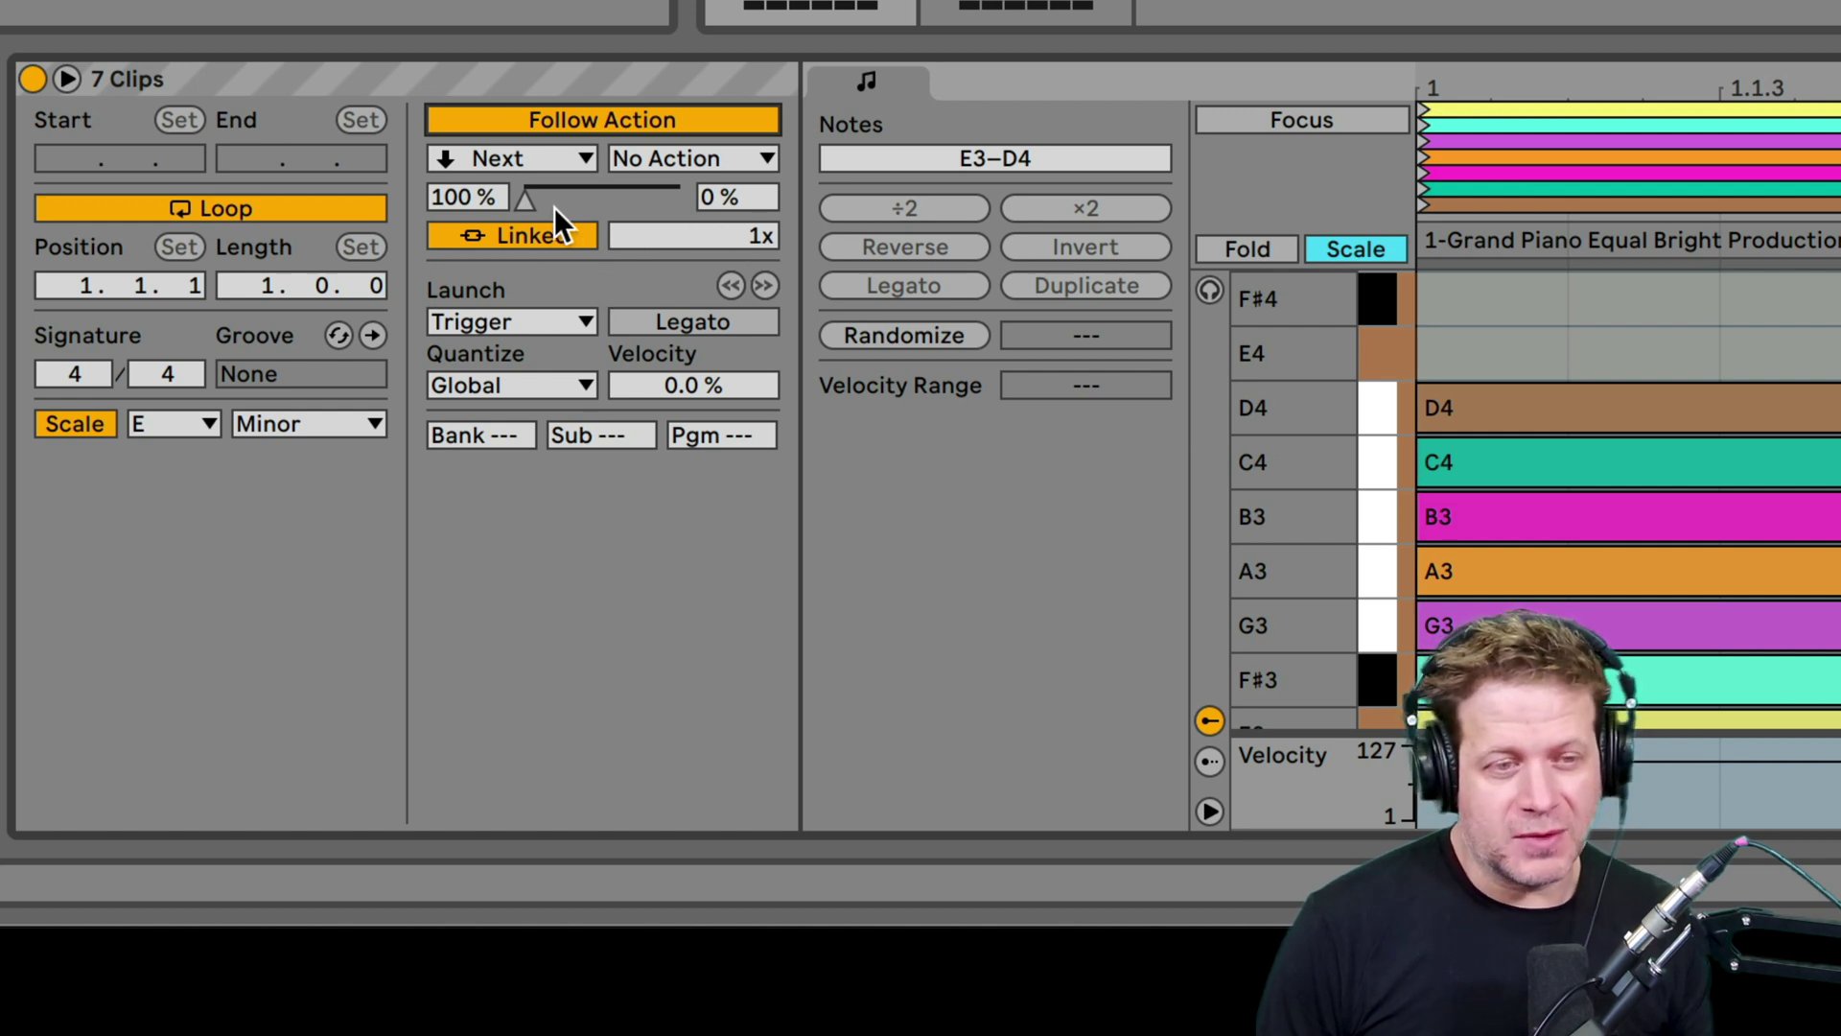
{"action": "left_click", "coordinate": [551, 242]}
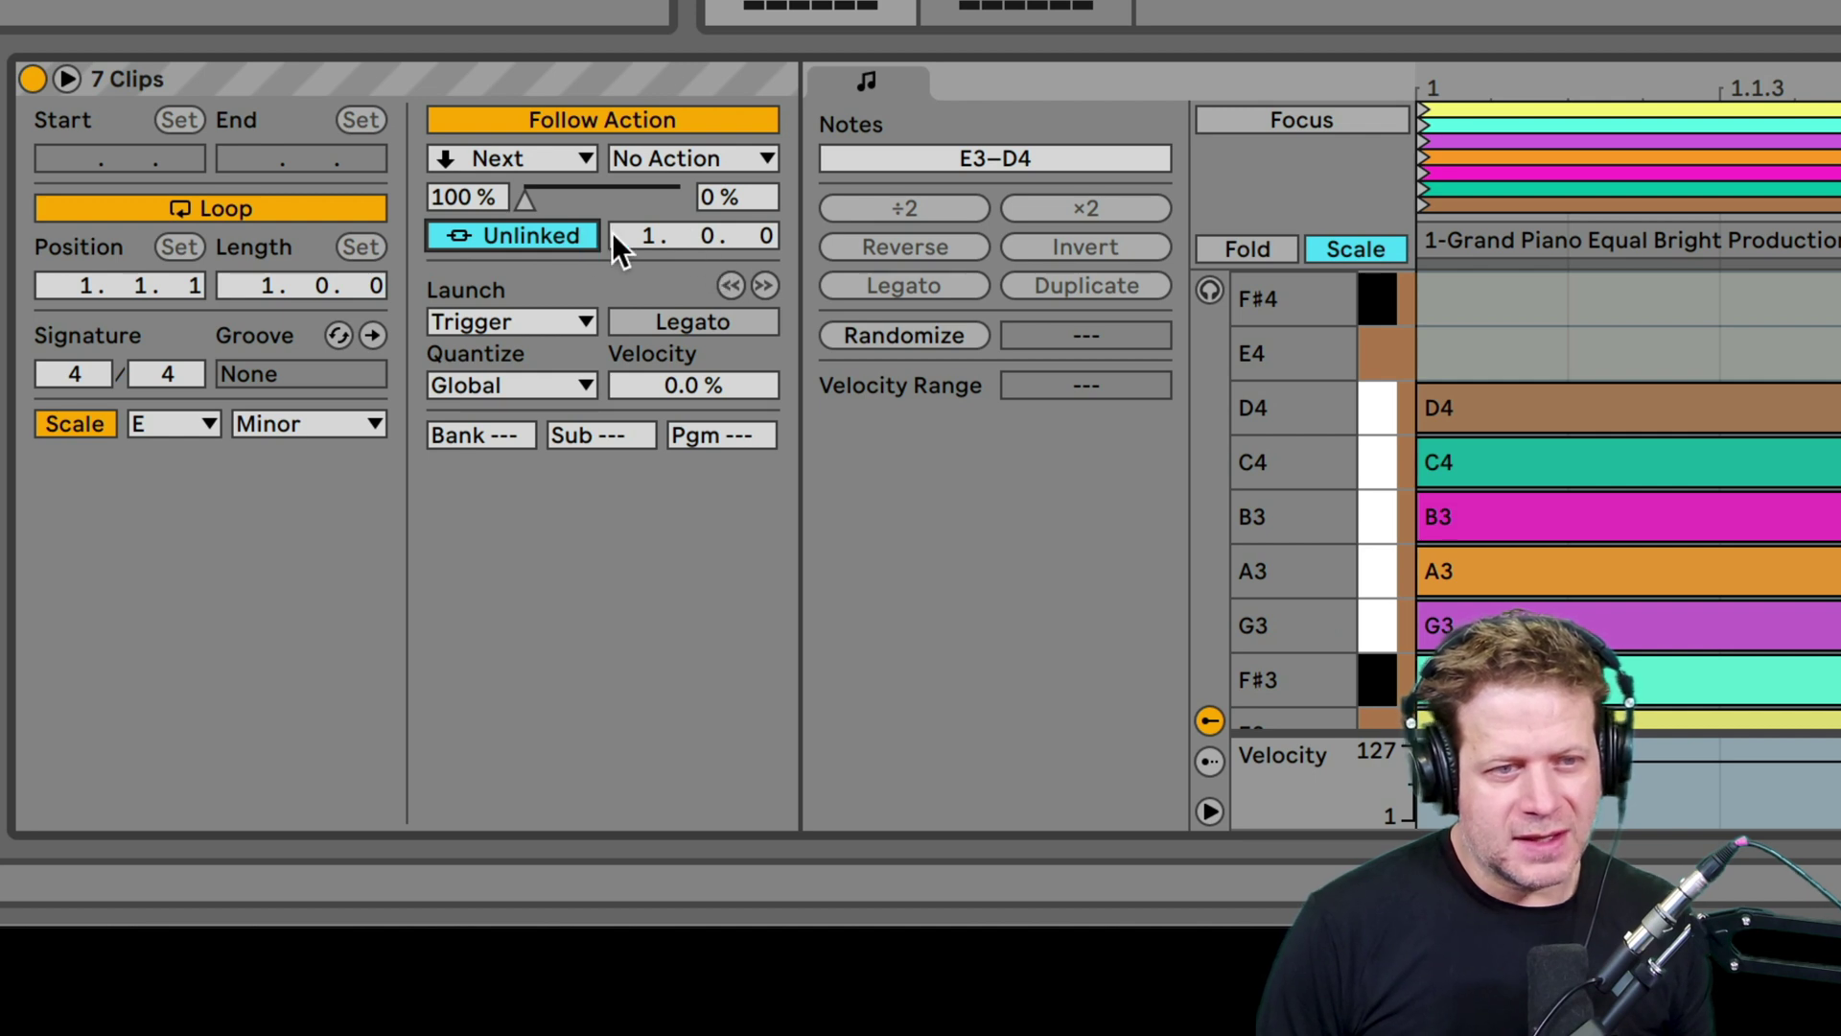
{"action": "left_click", "coordinate": [707, 236]}
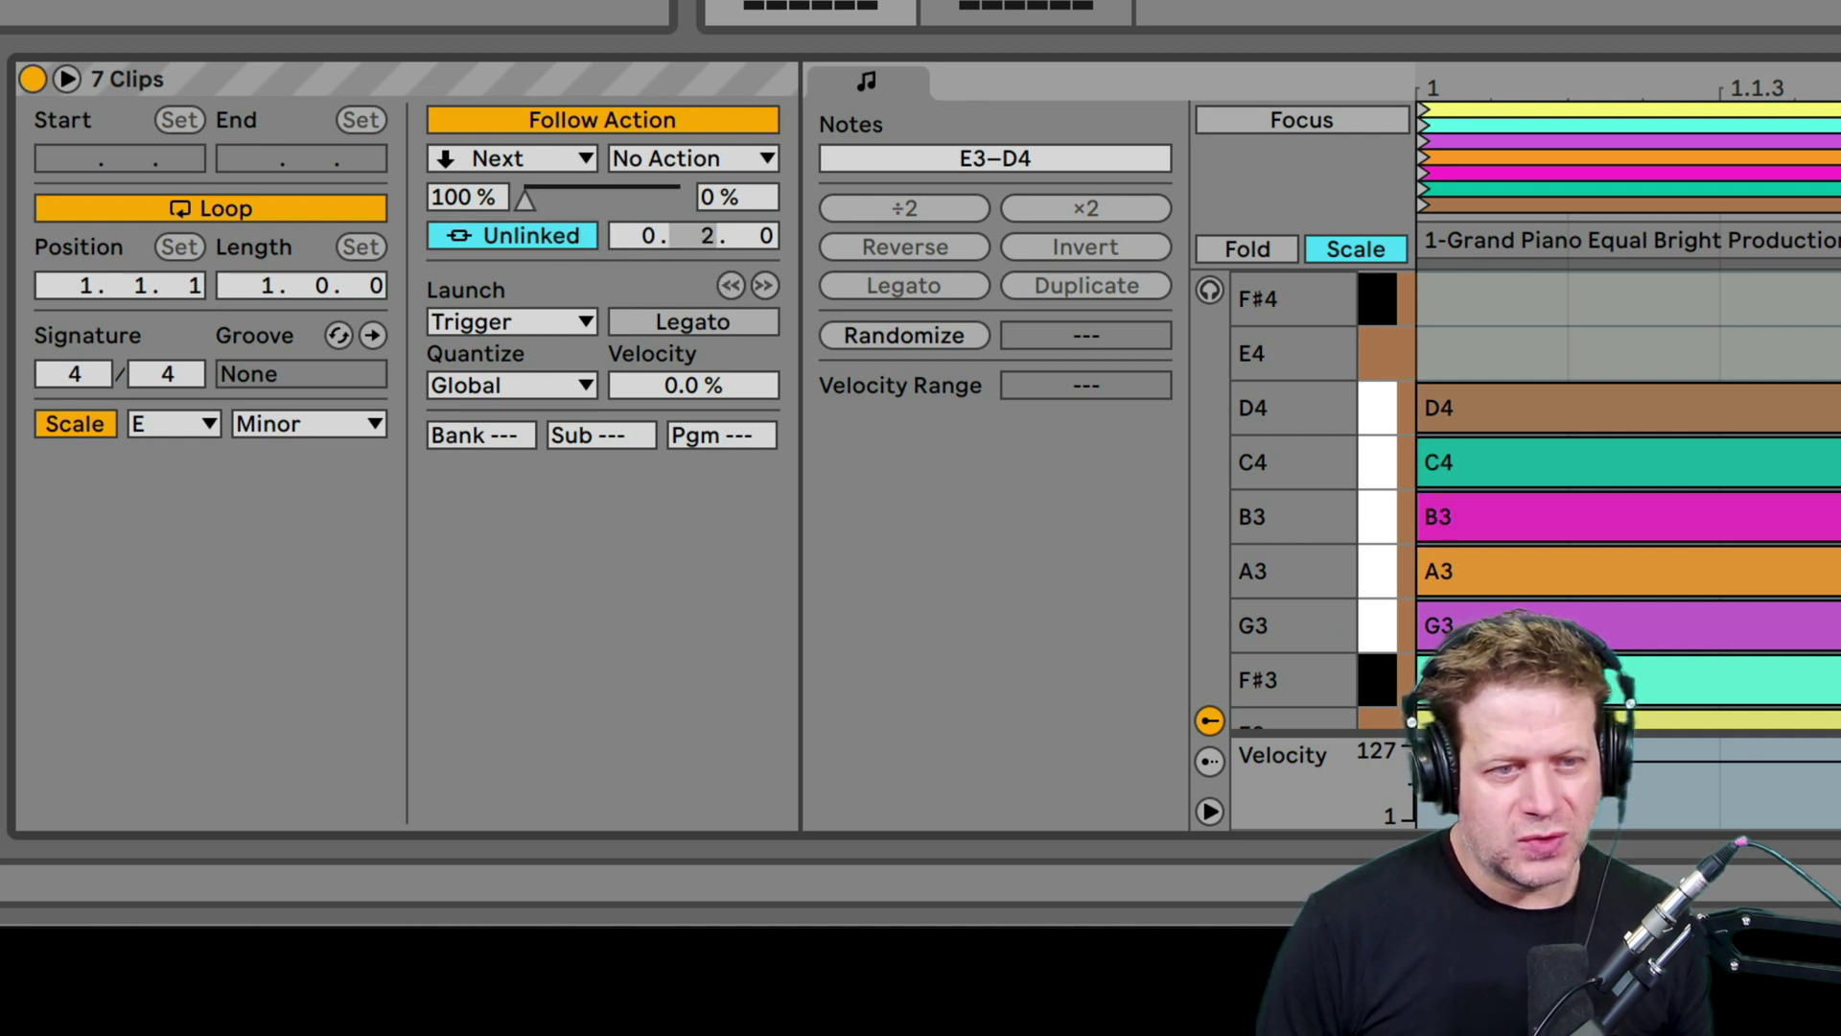
{"action": "left_click", "coordinate": [557, 158]}
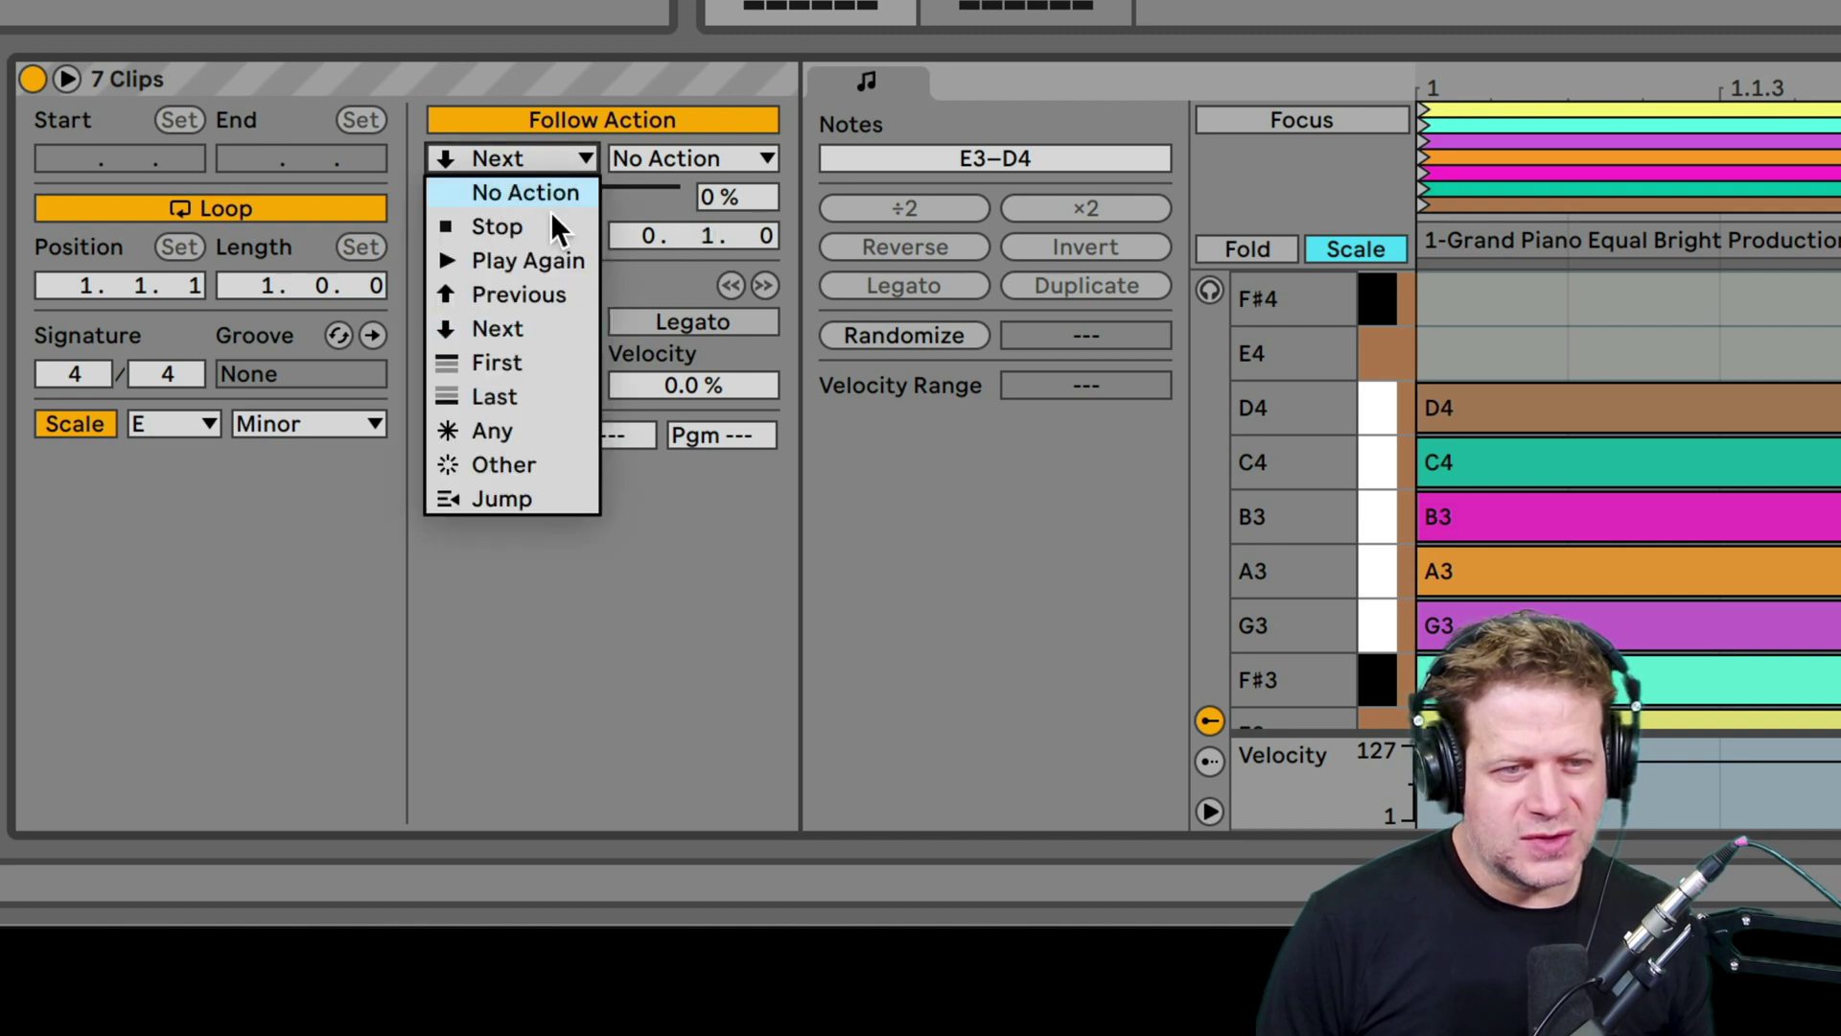
{"action": "left_click", "coordinate": [535, 462]}
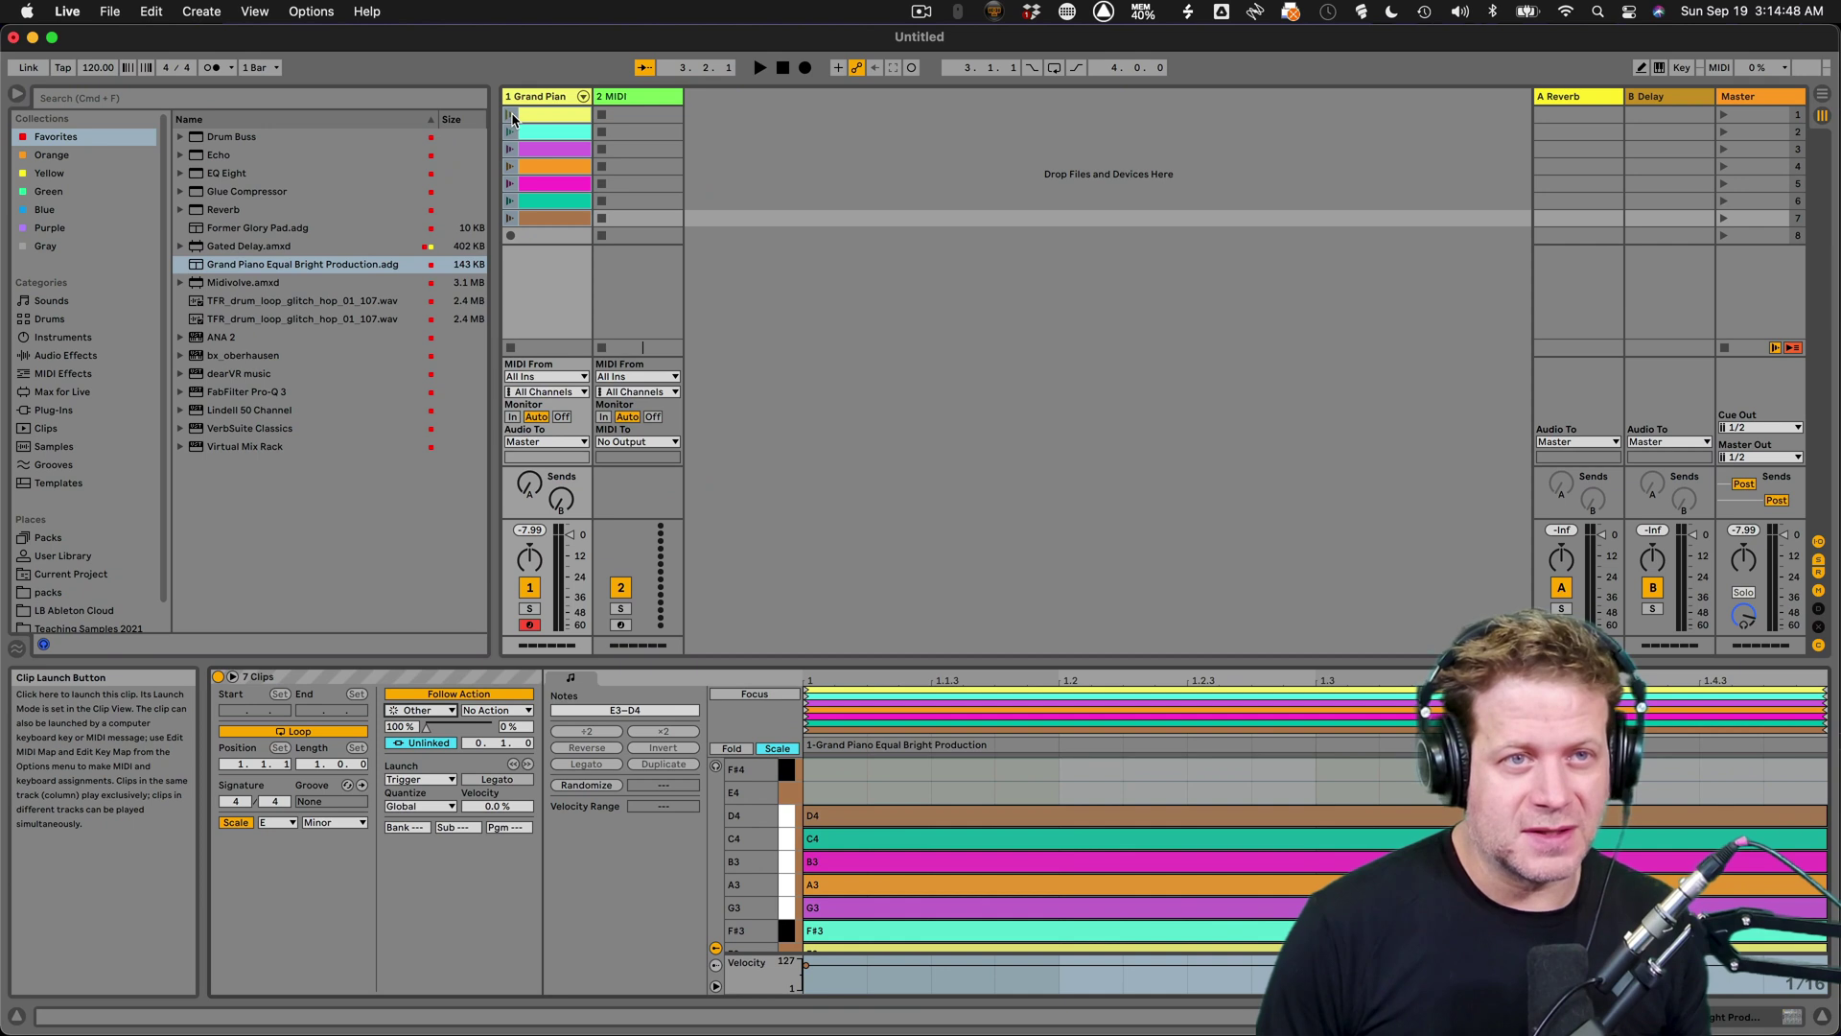
- Launch the first clip to hear the random melody, then stop the Grand Piano track
{"action": "left_click", "coordinate": [511, 115]}
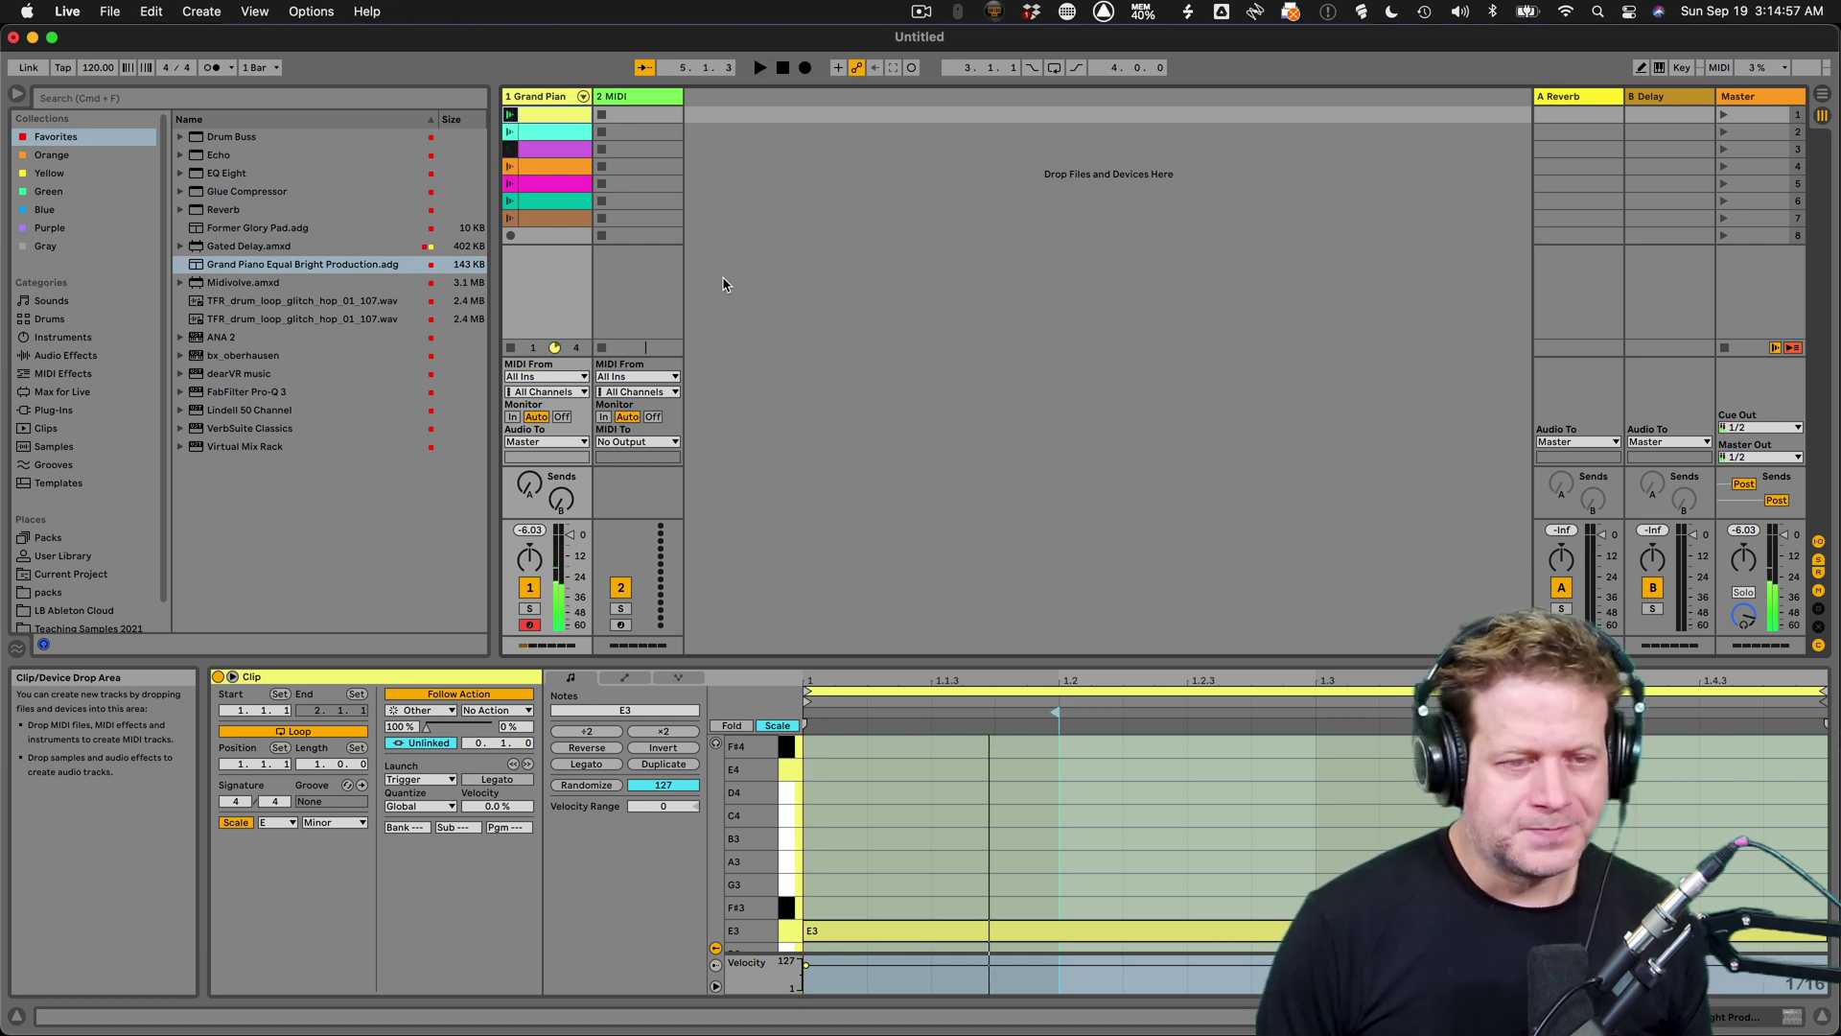
{"action": "left_click", "coordinate": [565, 287]}
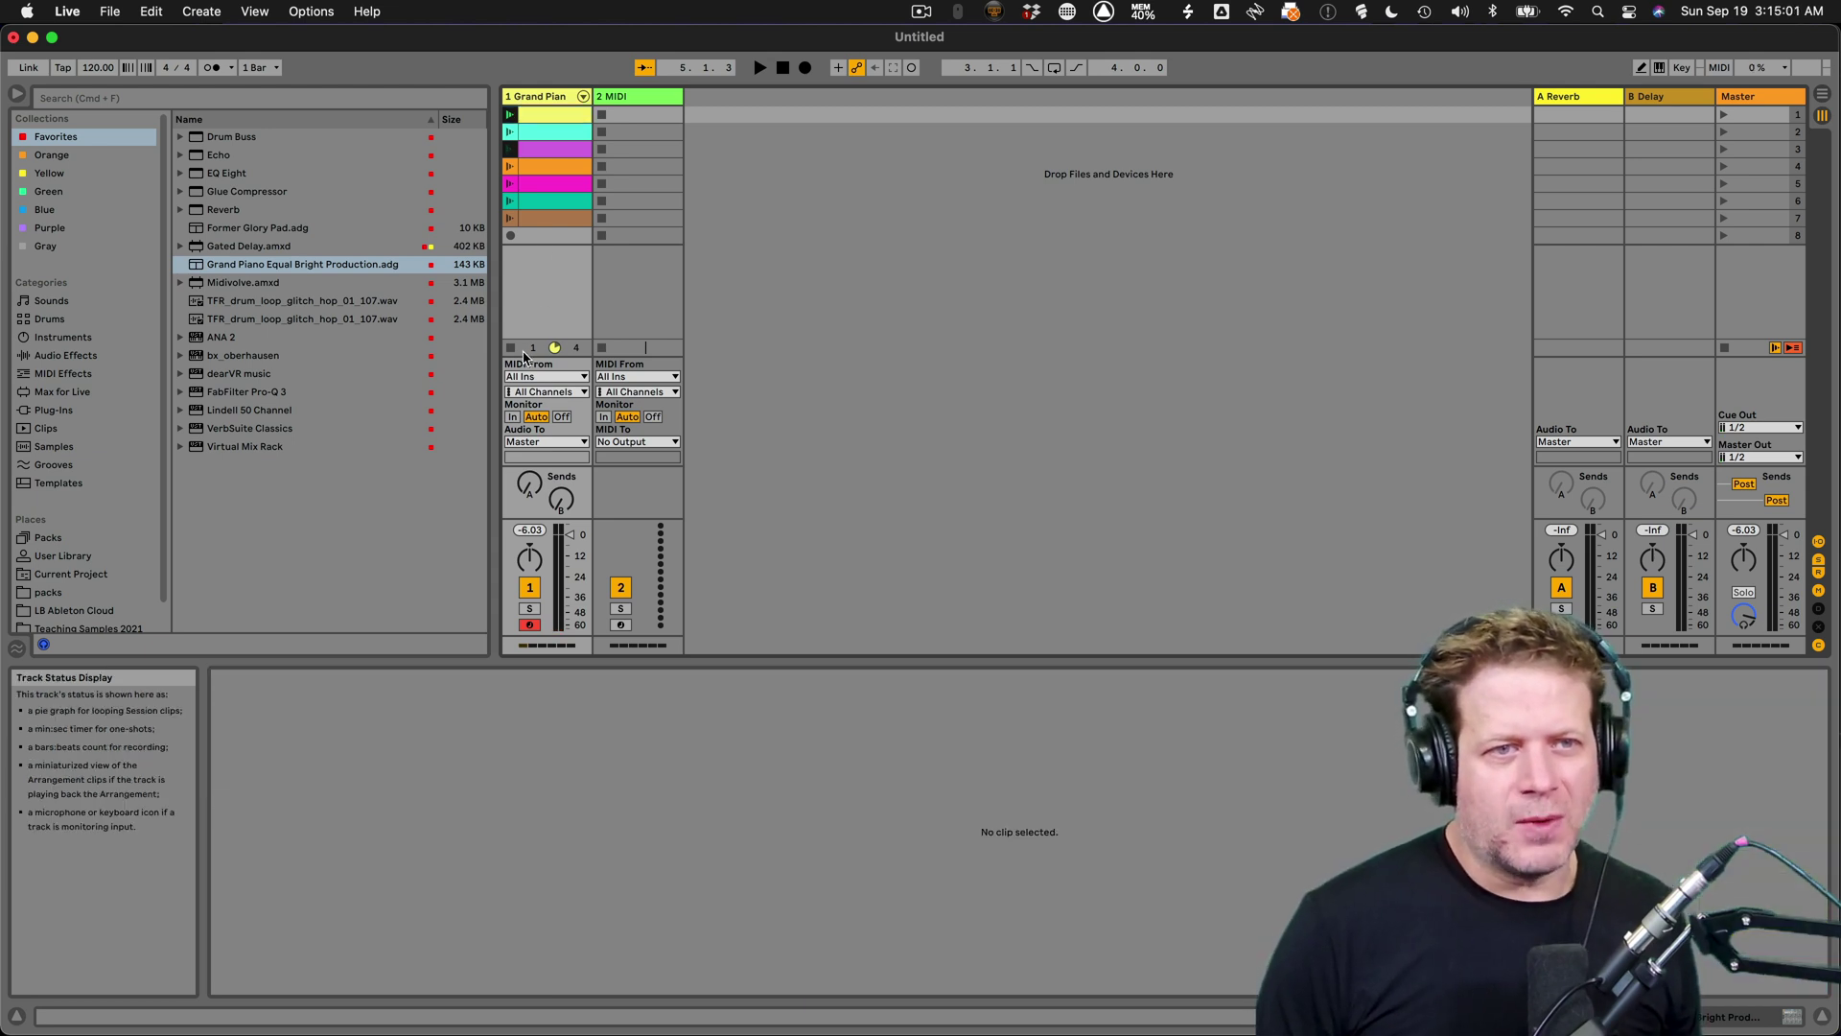
{"action": "left_click", "coordinate": [513, 349]}
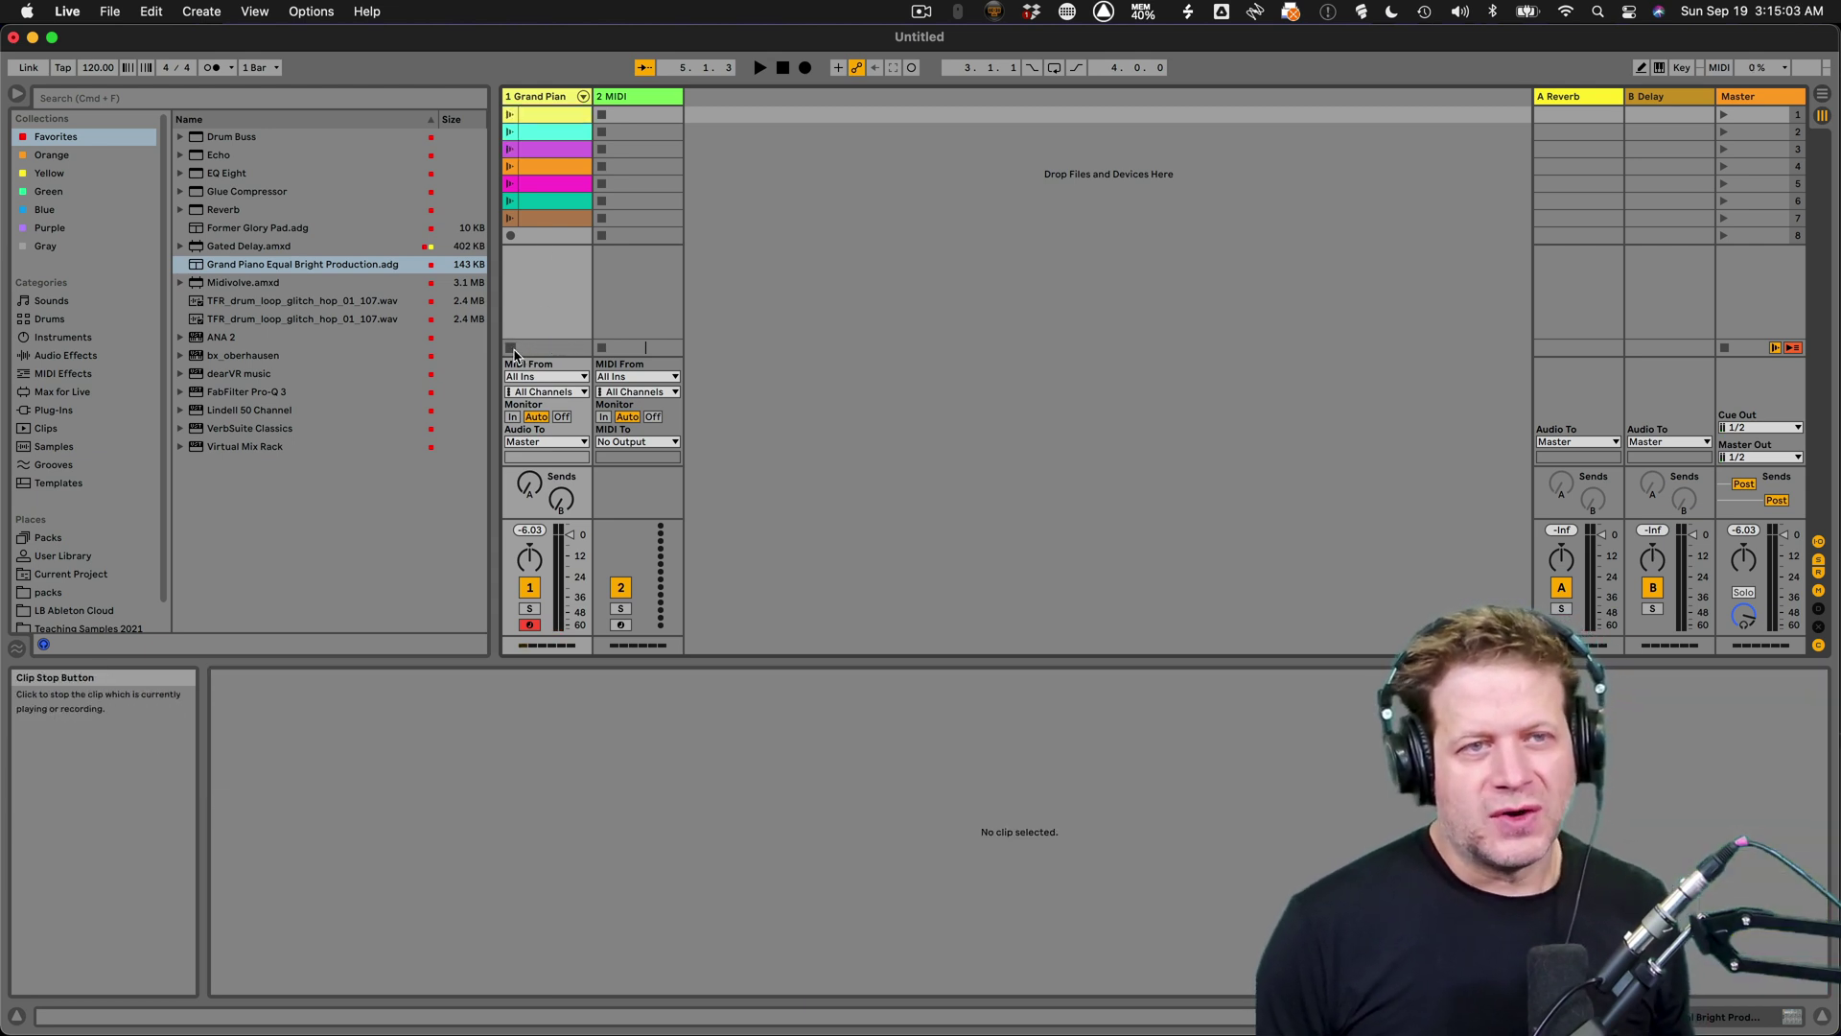
- Load the Add some Random velocity preset onto Grand Piano, with Out Hi at 81 and less randomness
{"action": "left_click", "coordinate": [96, 373]}
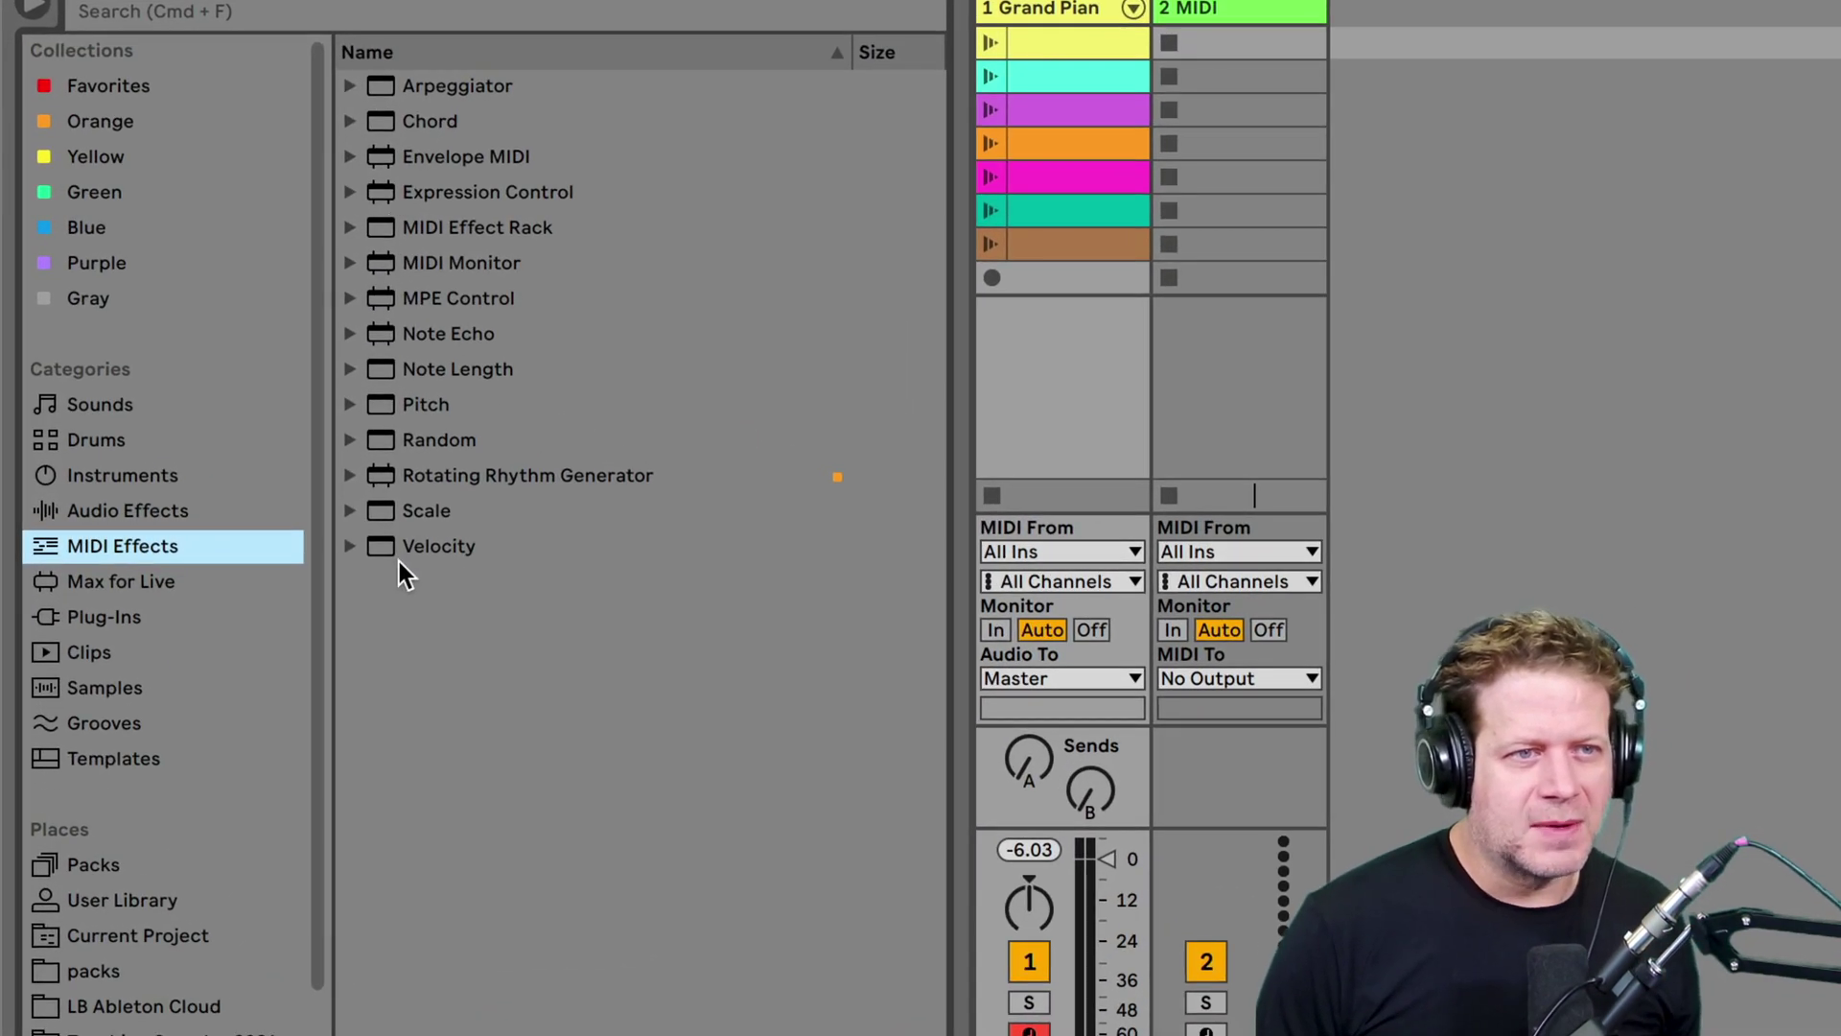
{"action": "left_click", "coordinate": [357, 548]}
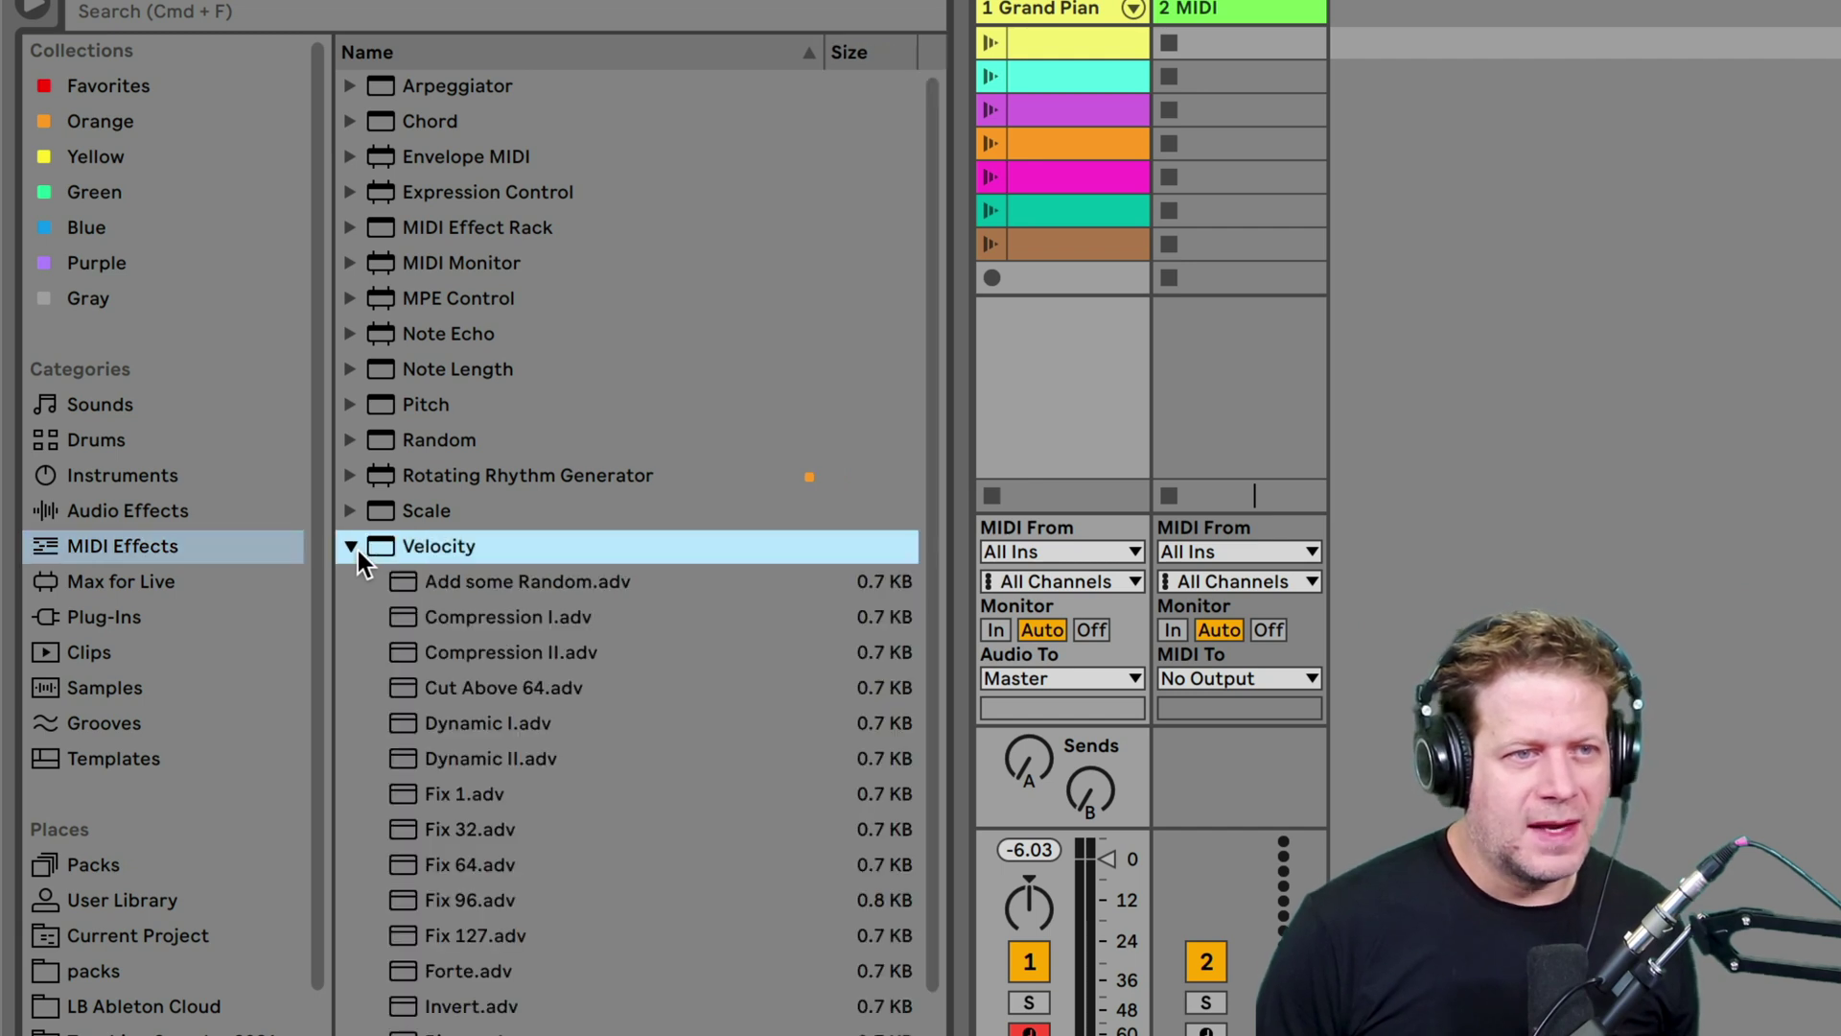
{"action": "left_click_drag", "start_coordinate": [520, 585], "coordinate": [1097, 433]}
{"action": "left_click_drag", "start_coordinate": [1077, 333], "coordinate": [1077, 333]}
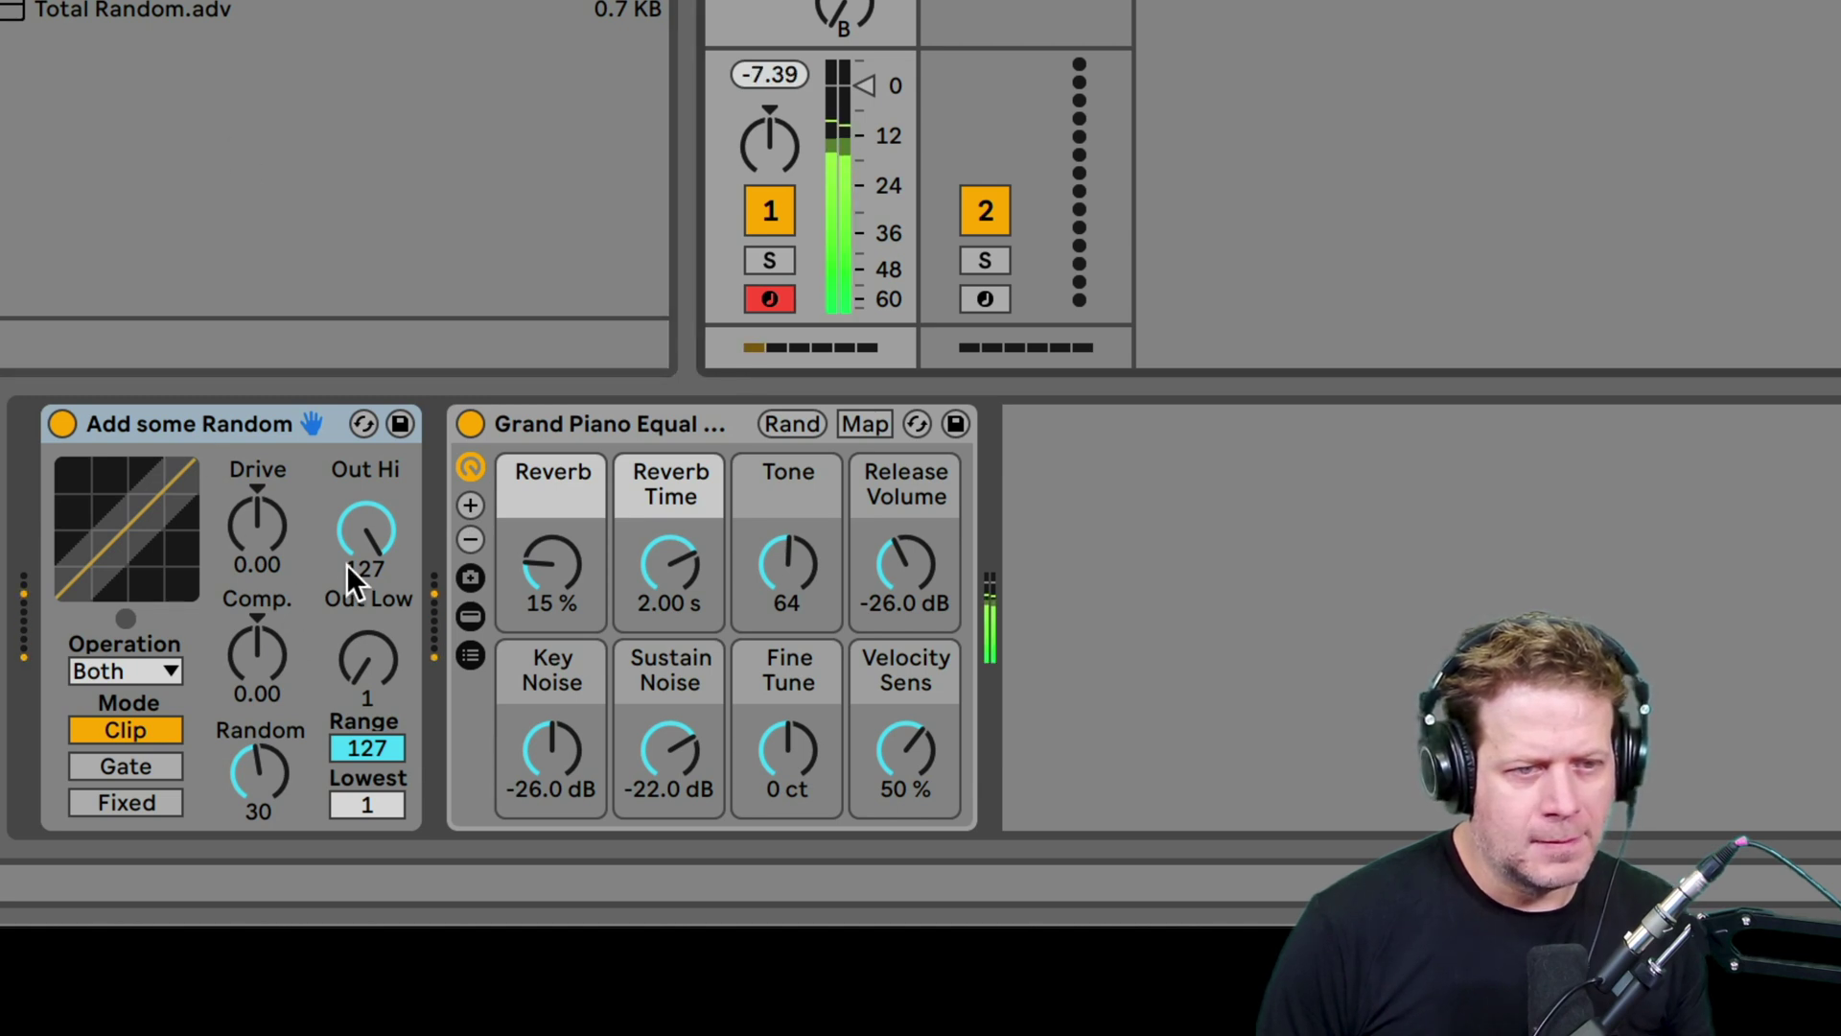
{"action": "mouse_move", "coordinate": [360, 527]}
{"action": "left_mouse_down"}
{"action": "mouse_move", "coordinate": [360, 587]}
{"action": "mouse_move", "coordinate": [362, 525]}
{"action": "left_mouse_up"}
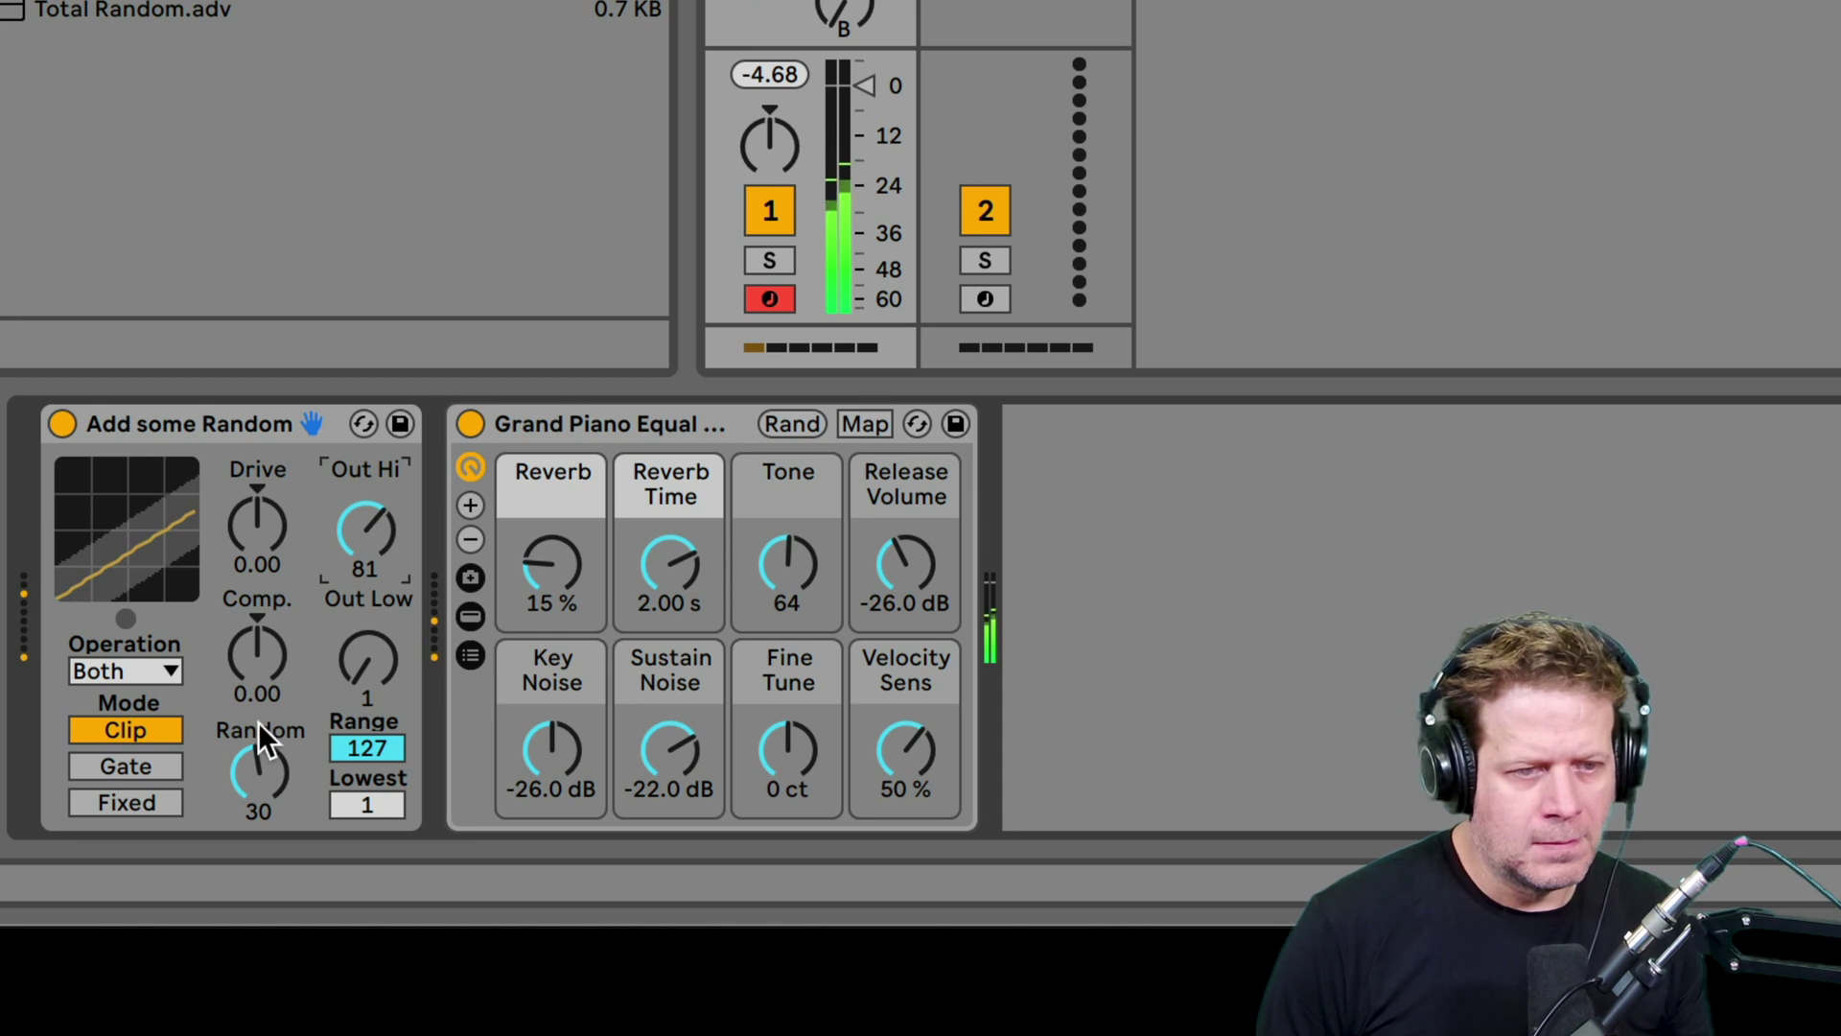
{"action": "left_click_drag", "start_coordinate": [265, 744], "coordinate": [267, 770]}
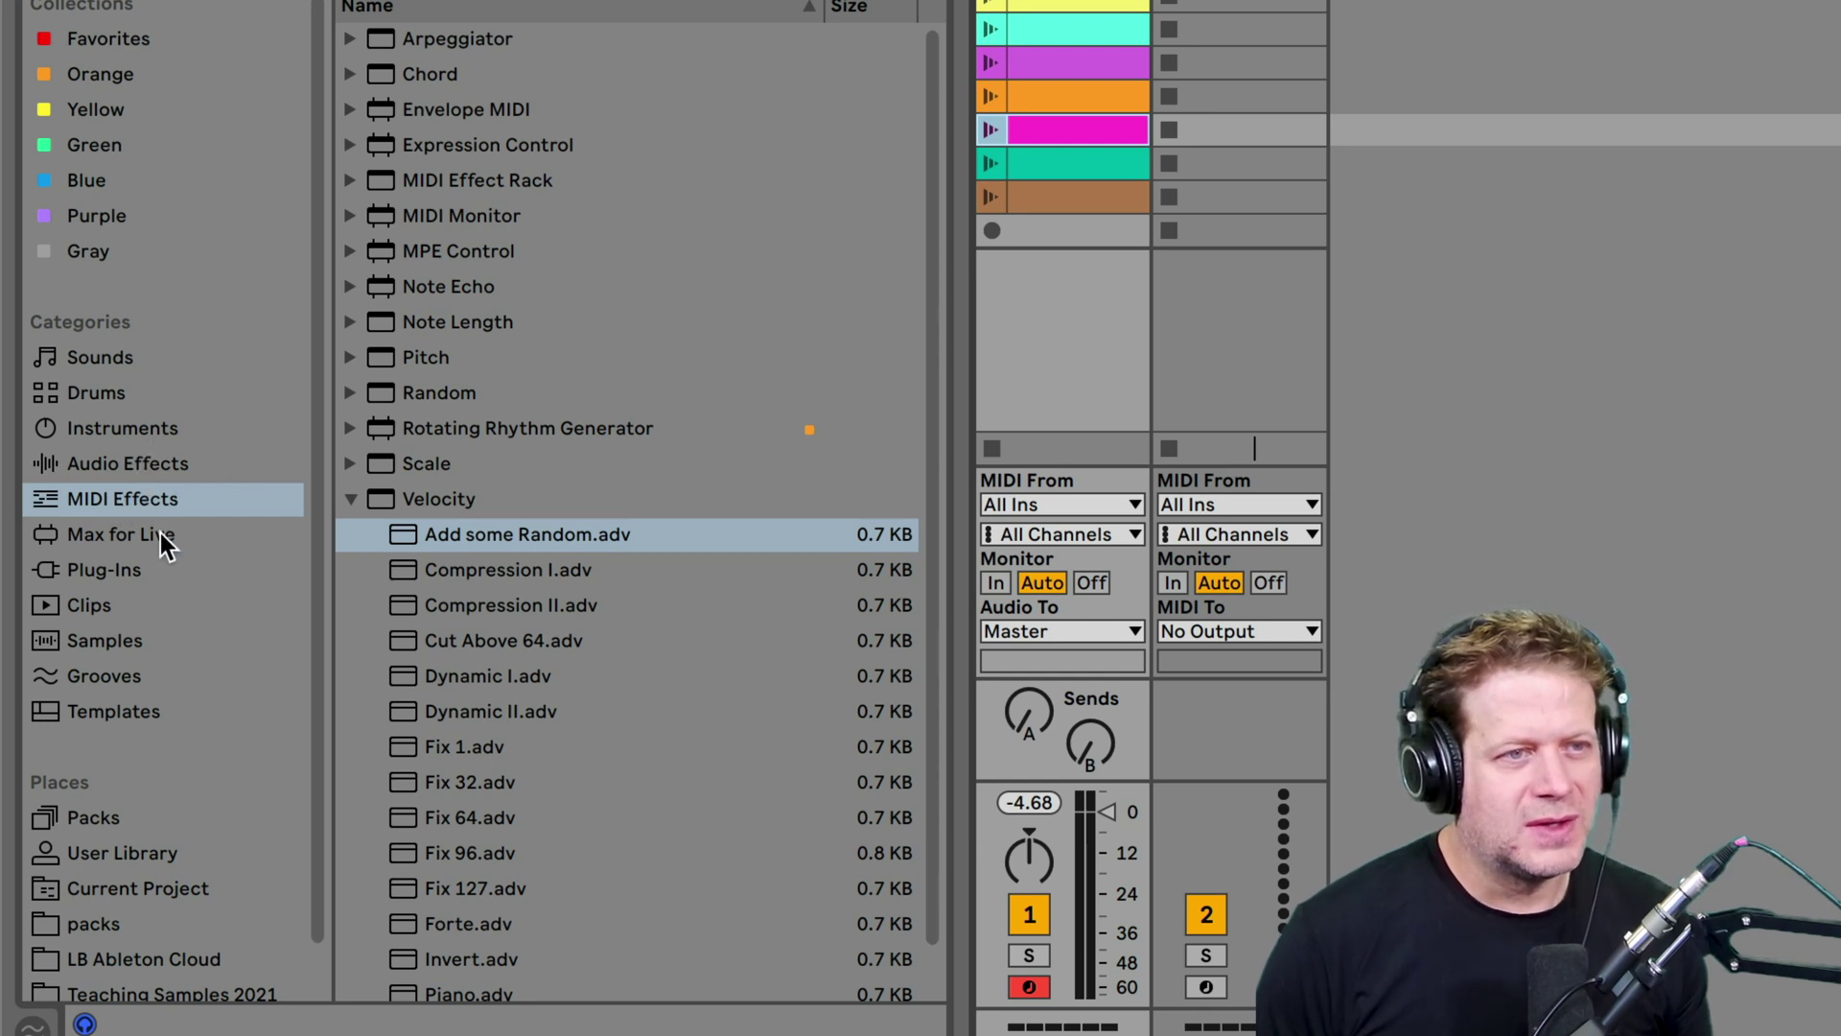
- Add an Arpeggiator to the piano track, placed ahead of Add some Random
{"action": "left_click", "coordinate": [163, 489]}
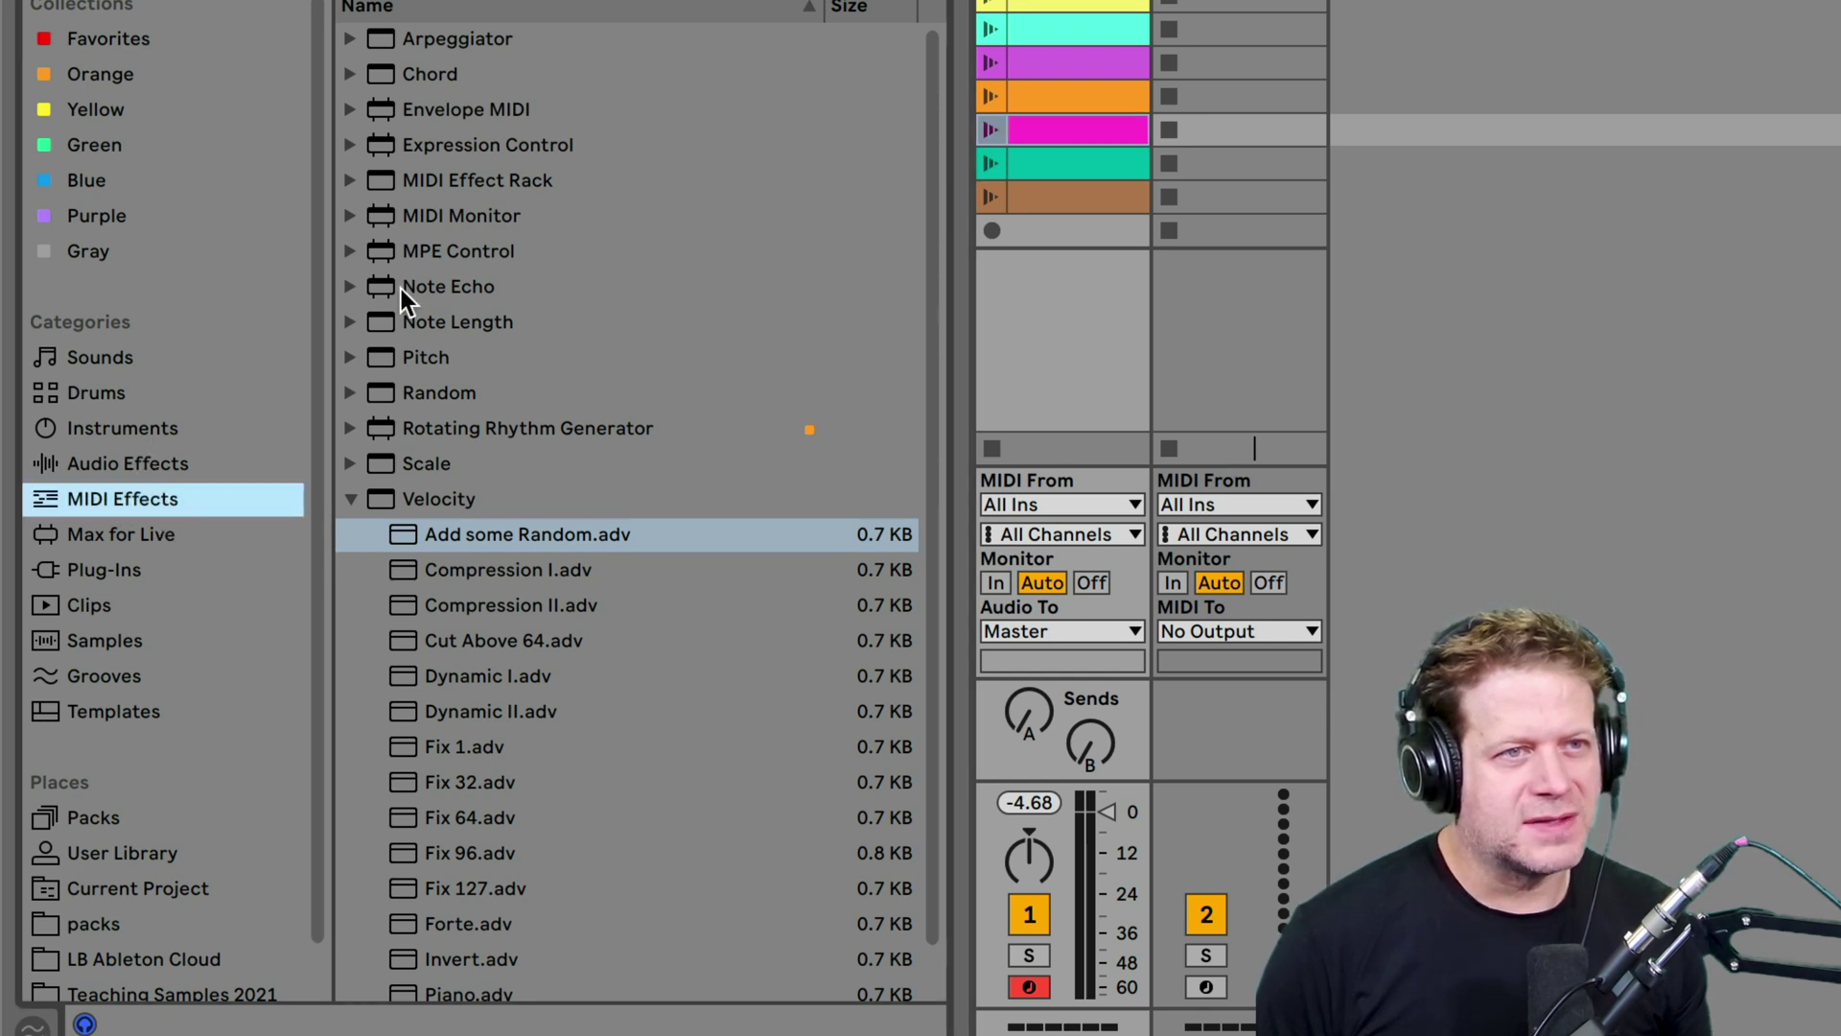
{"action": "left_click", "coordinate": [350, 39]}
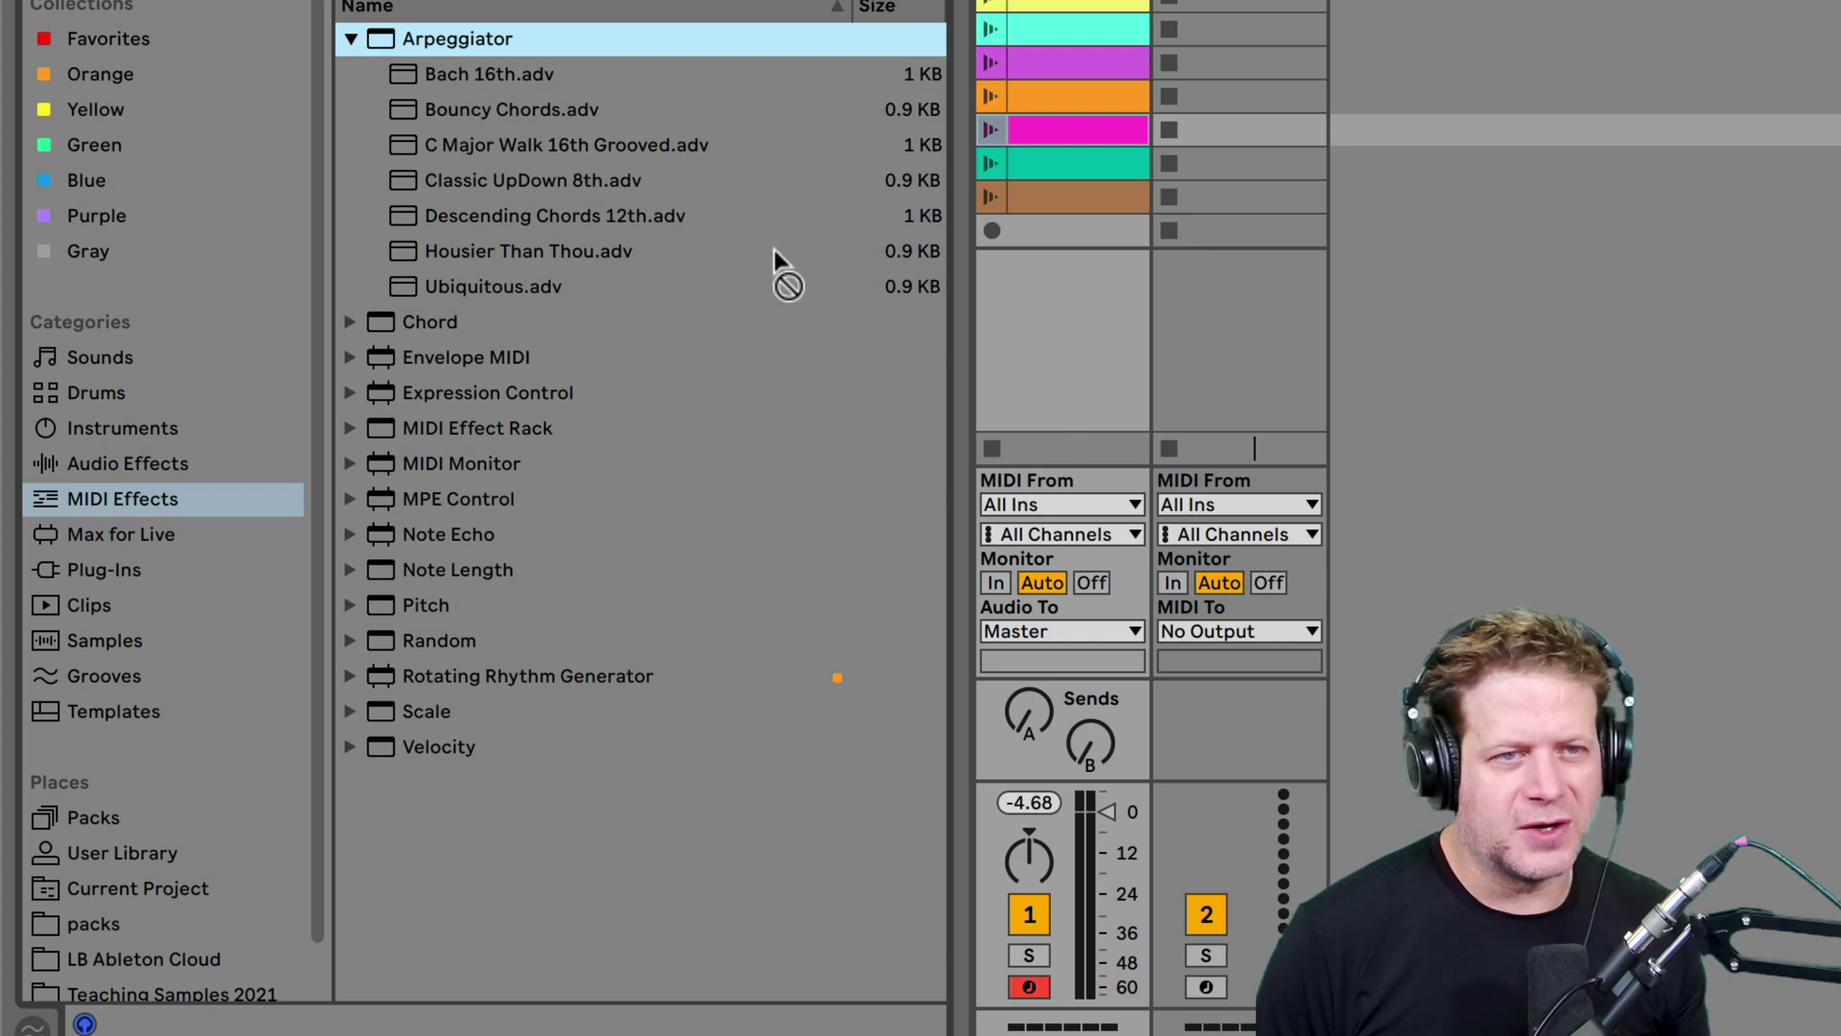
{"action": "left_click_drag", "start_coordinate": [1078, 366], "coordinate": [1074, 316]}
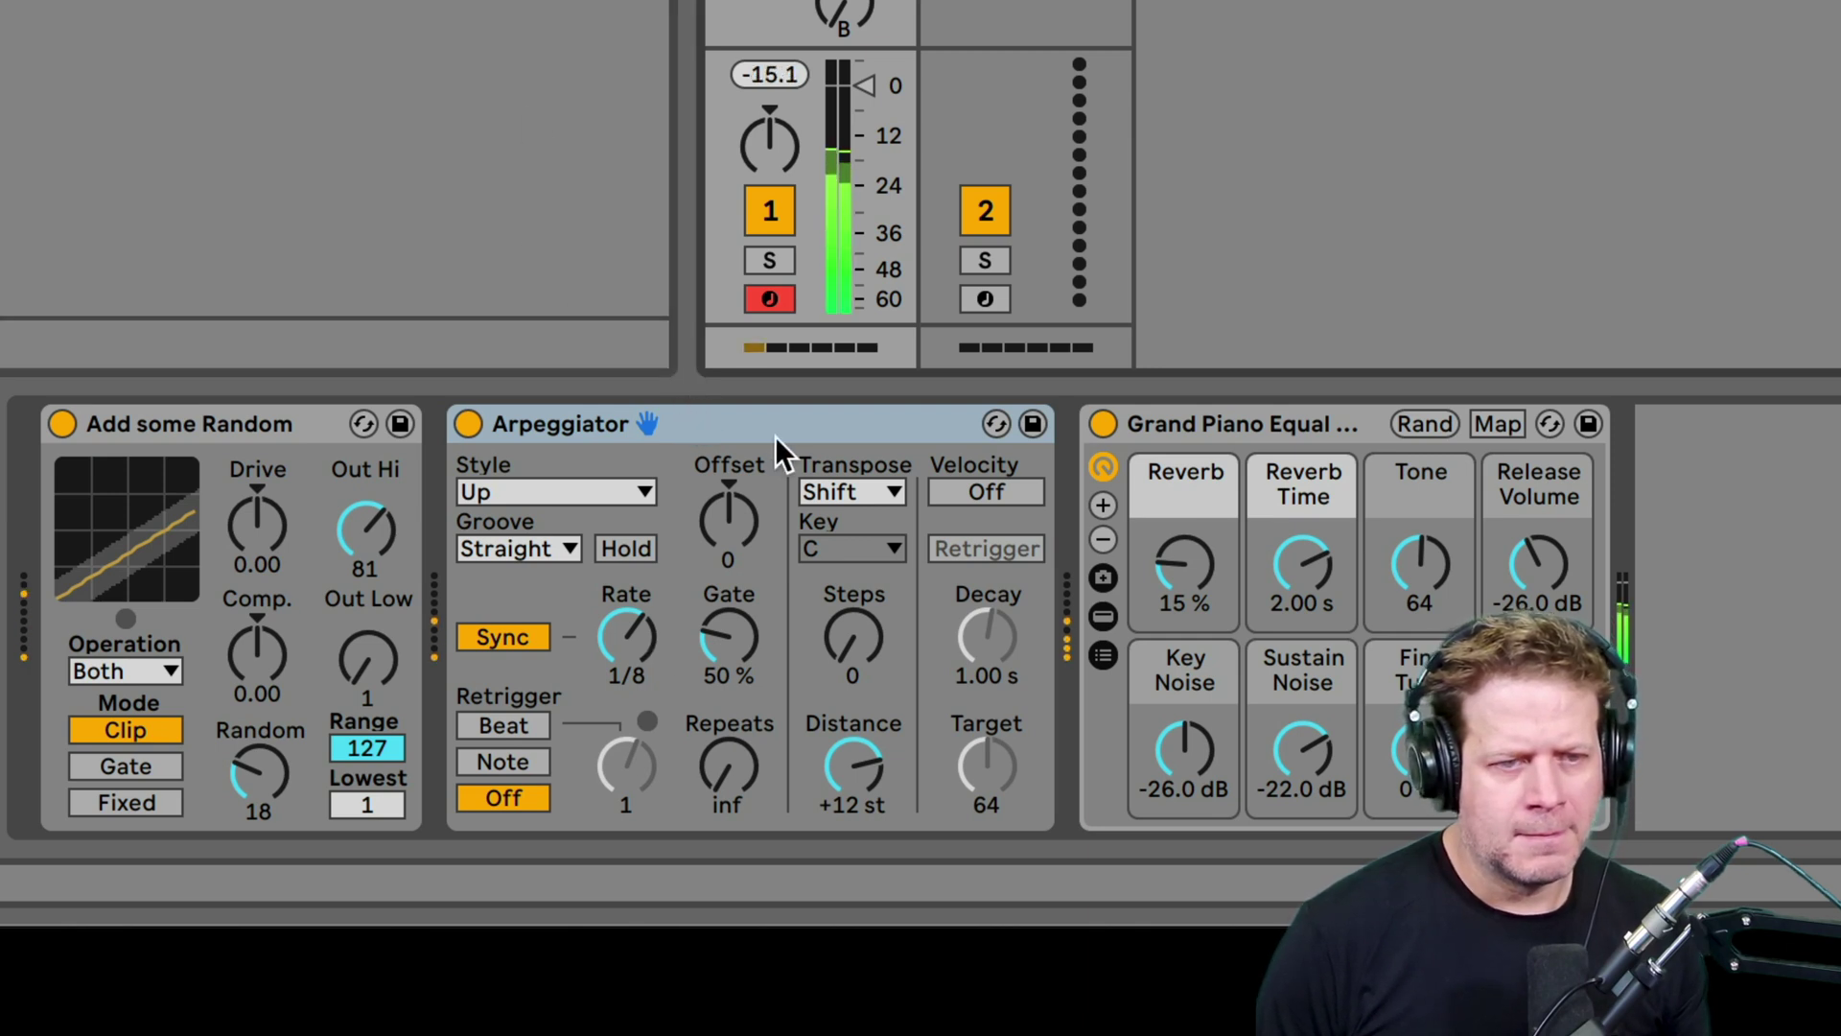
{"action": "left_click_drag", "start_coordinate": [796, 434], "coordinate": [119, 430]}
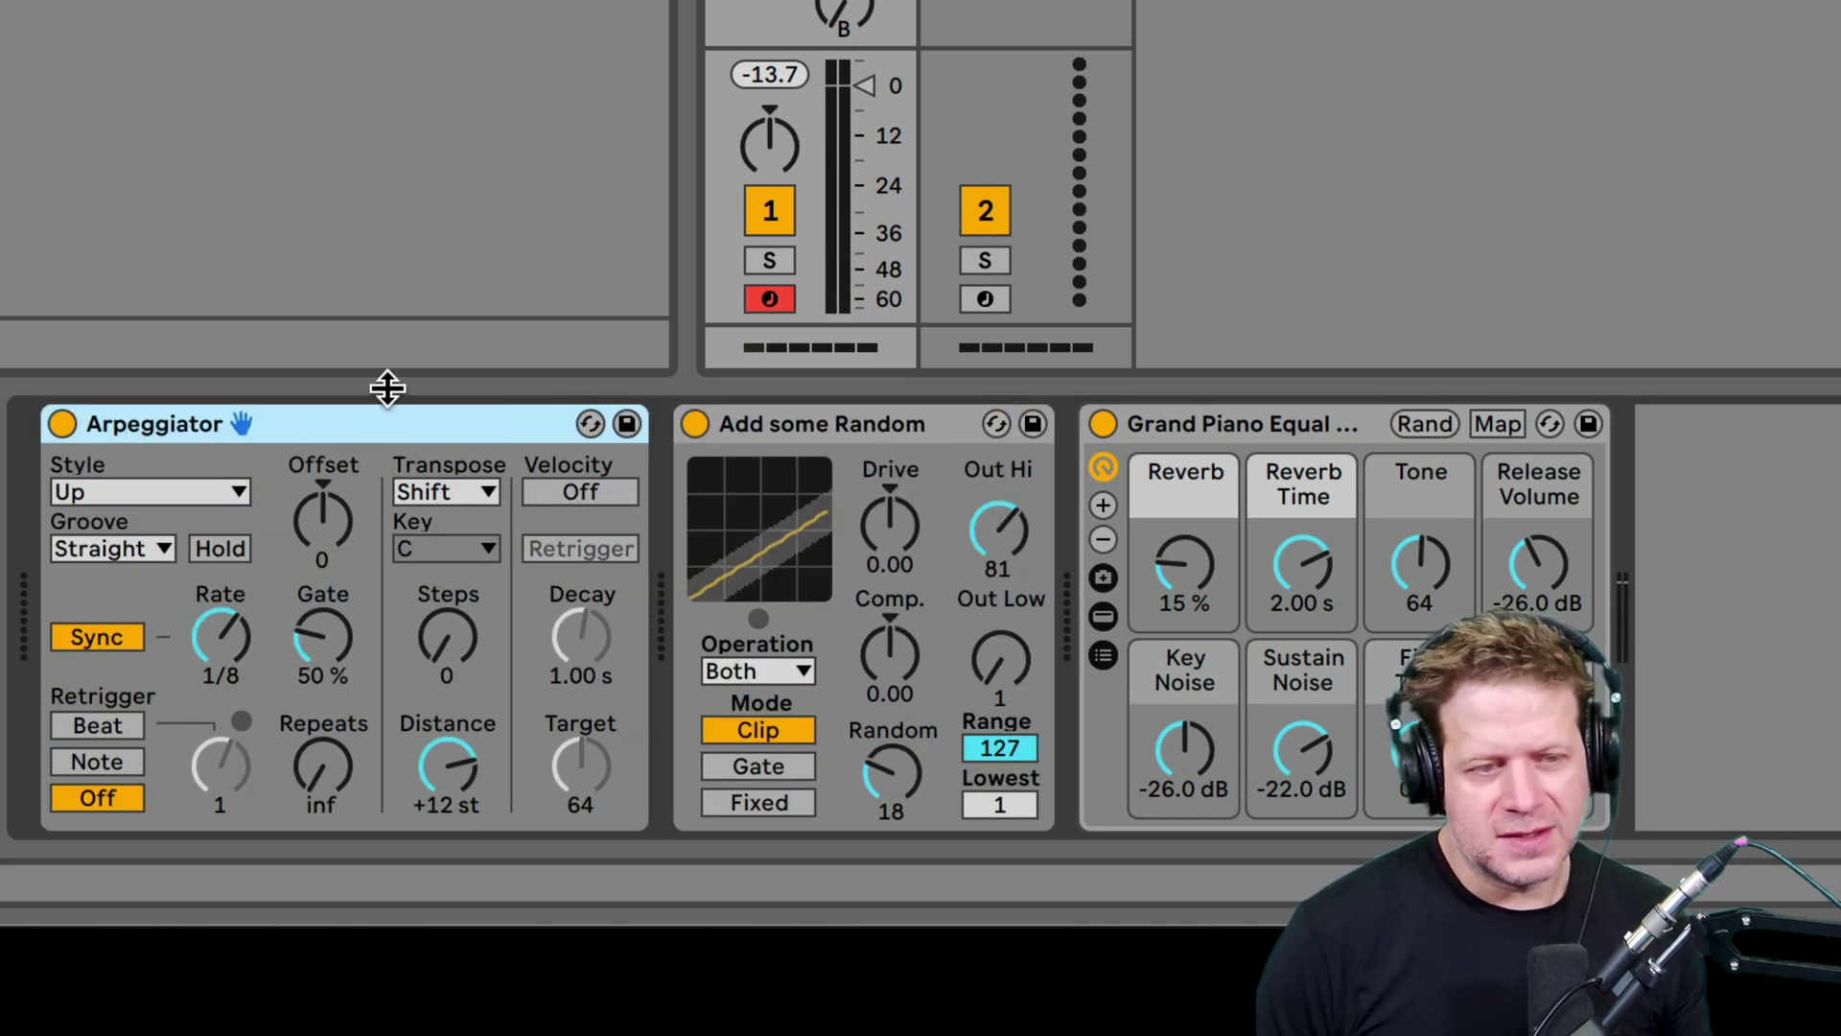
- Try Arpeggiator rates 1/16, 1/24 and slower, and raise Gate toward 99%
{"action": "mouse_move", "coordinate": [230, 640]}
{"action": "left_mouse_down"}
{"action": "mouse_move", "coordinate": [230, 659]}
{"action": "mouse_move", "coordinate": [221, 599]}
{"action": "mouse_move", "coordinate": [220, 629]}
{"action": "left_mouse_up"}
{"action": "left_click_drag", "start_coordinate": [337, 640], "coordinate": [337, 601]}
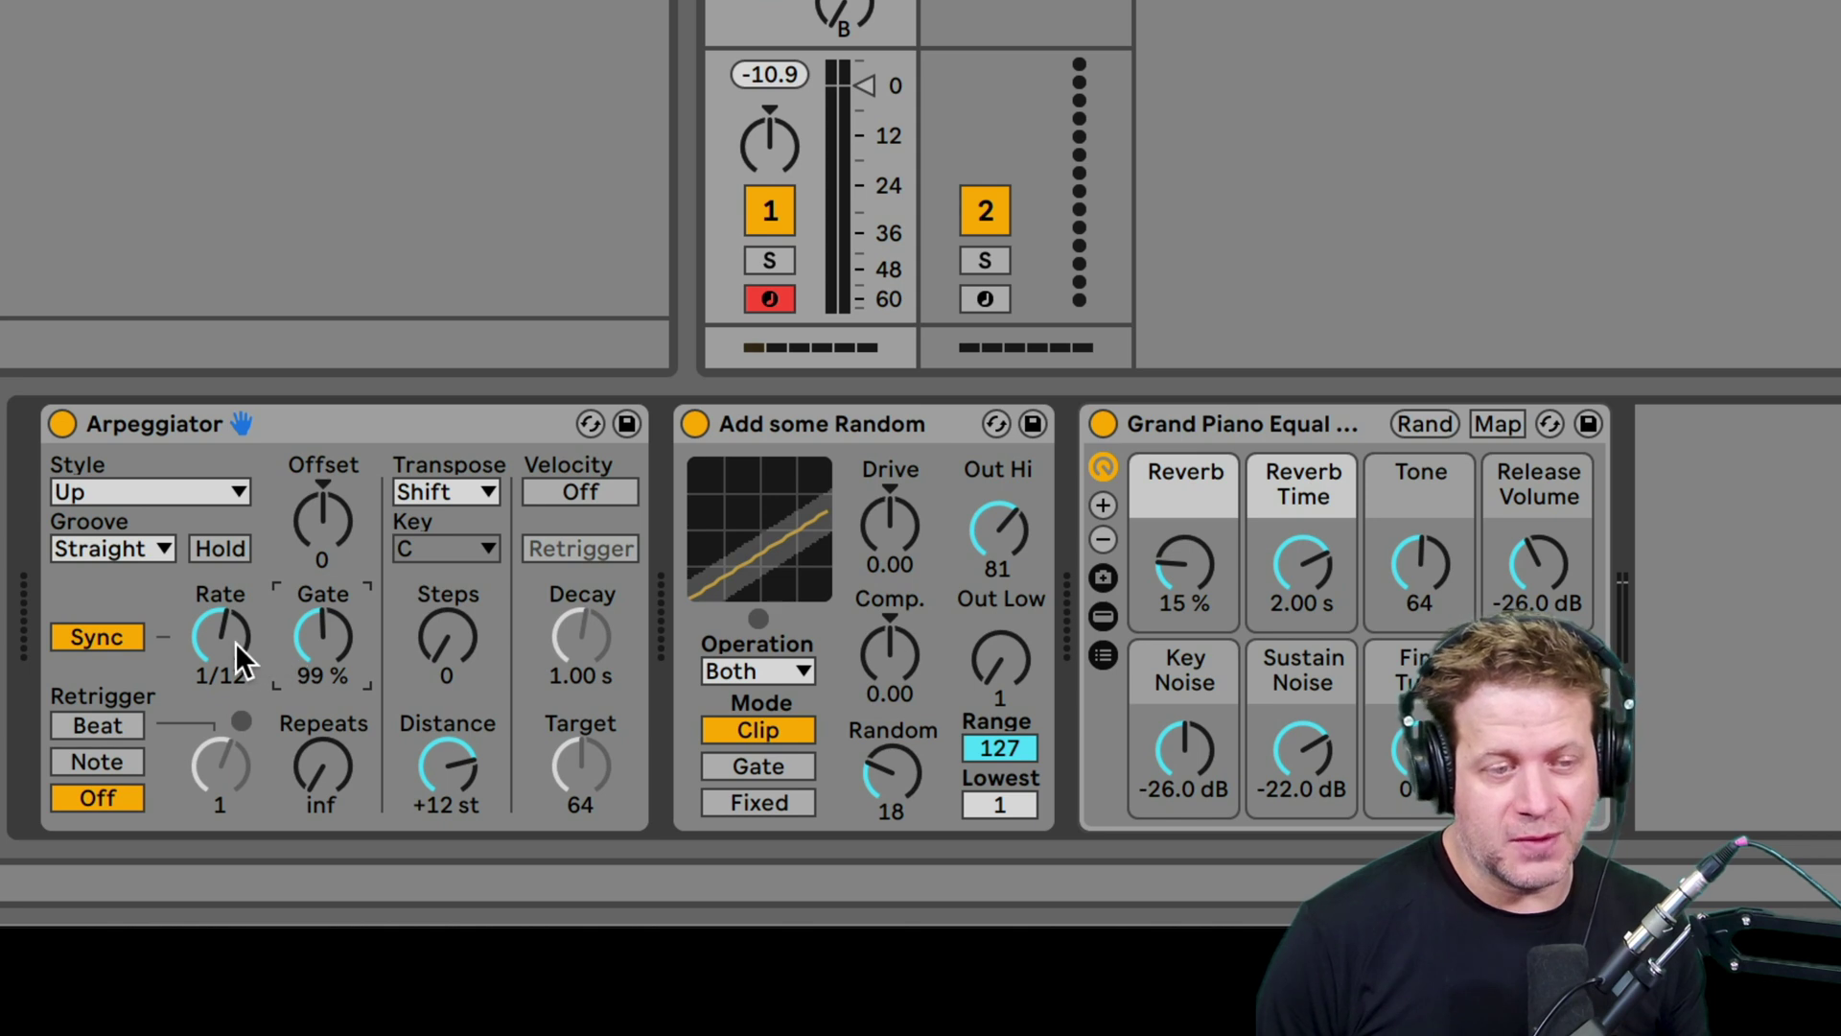
{"action": "mouse_move", "coordinate": [232, 642]}
{"action": "left_mouse_down"}
{"action": "mouse_move", "coordinate": [232, 658]}
{"action": "mouse_move", "coordinate": [232, 619]}
{"action": "left_mouse_up"}
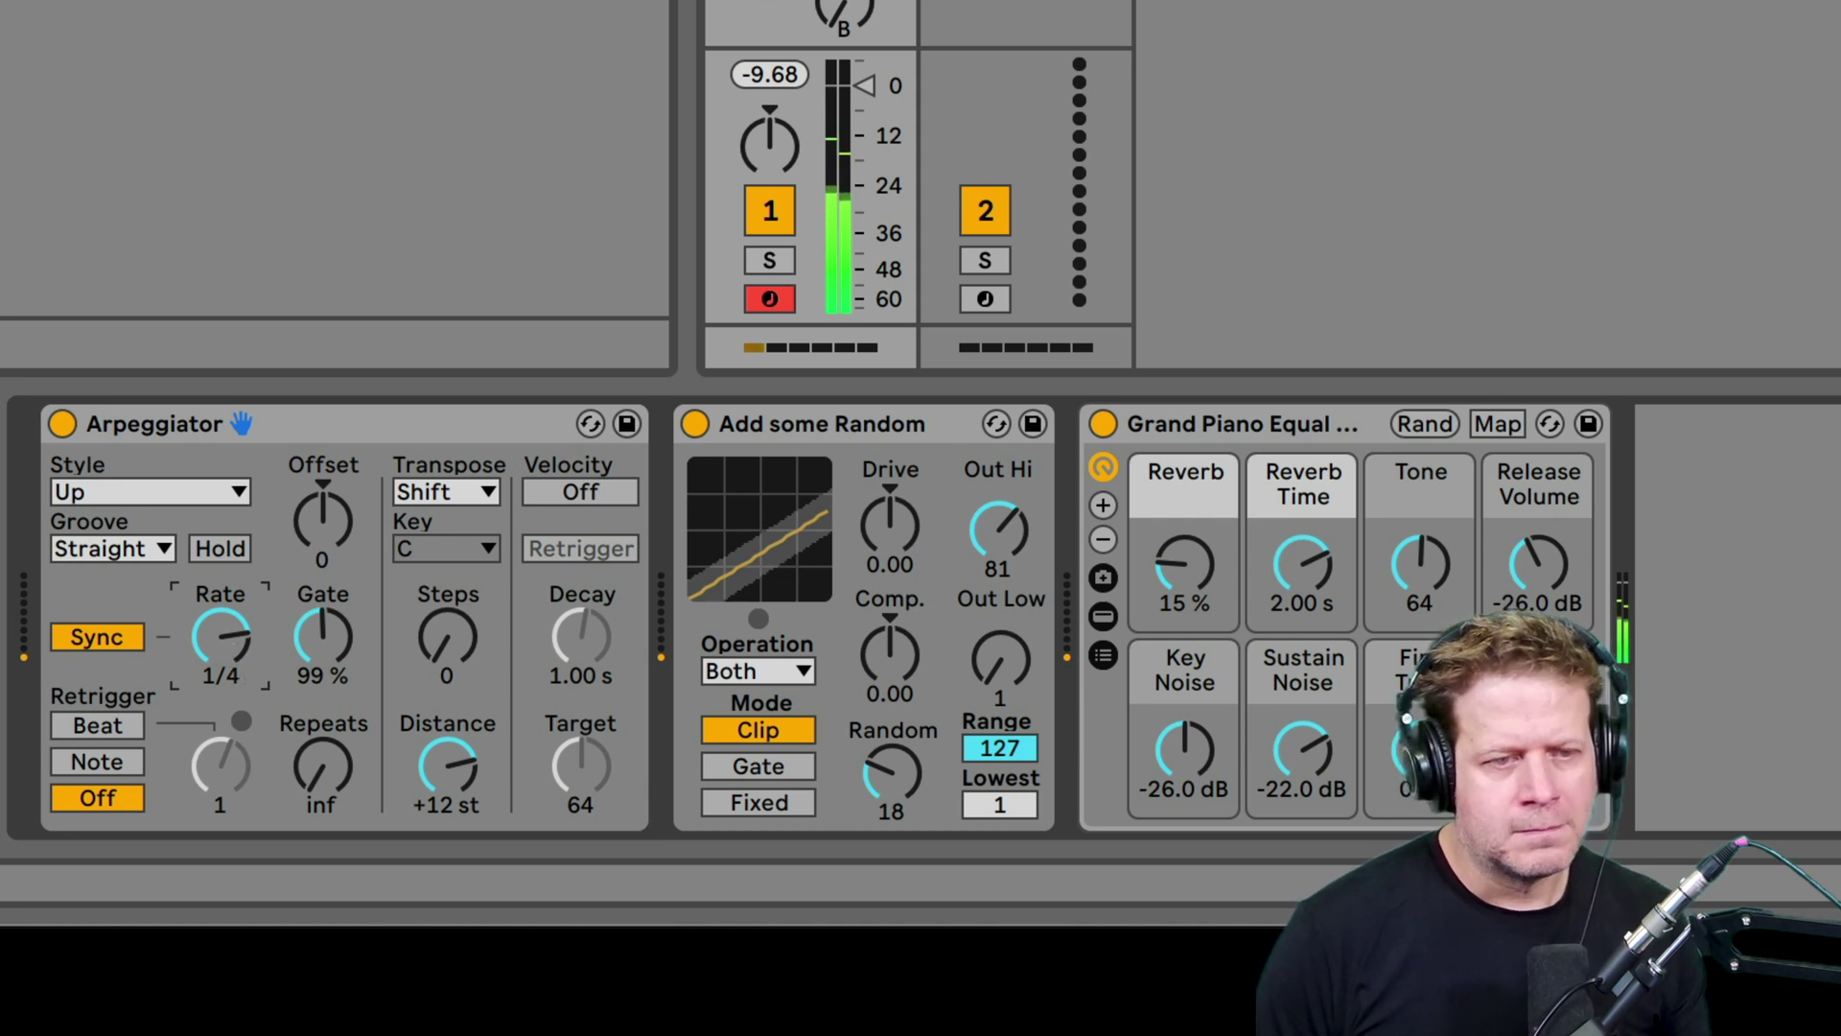
{"action": "mouse_move", "coordinate": [216, 632]}
{"action": "left_mouse_down"}
{"action": "mouse_move", "coordinate": [217, 608]}
{"action": "mouse_move", "coordinate": [216, 623]}
{"action": "left_mouse_up"}
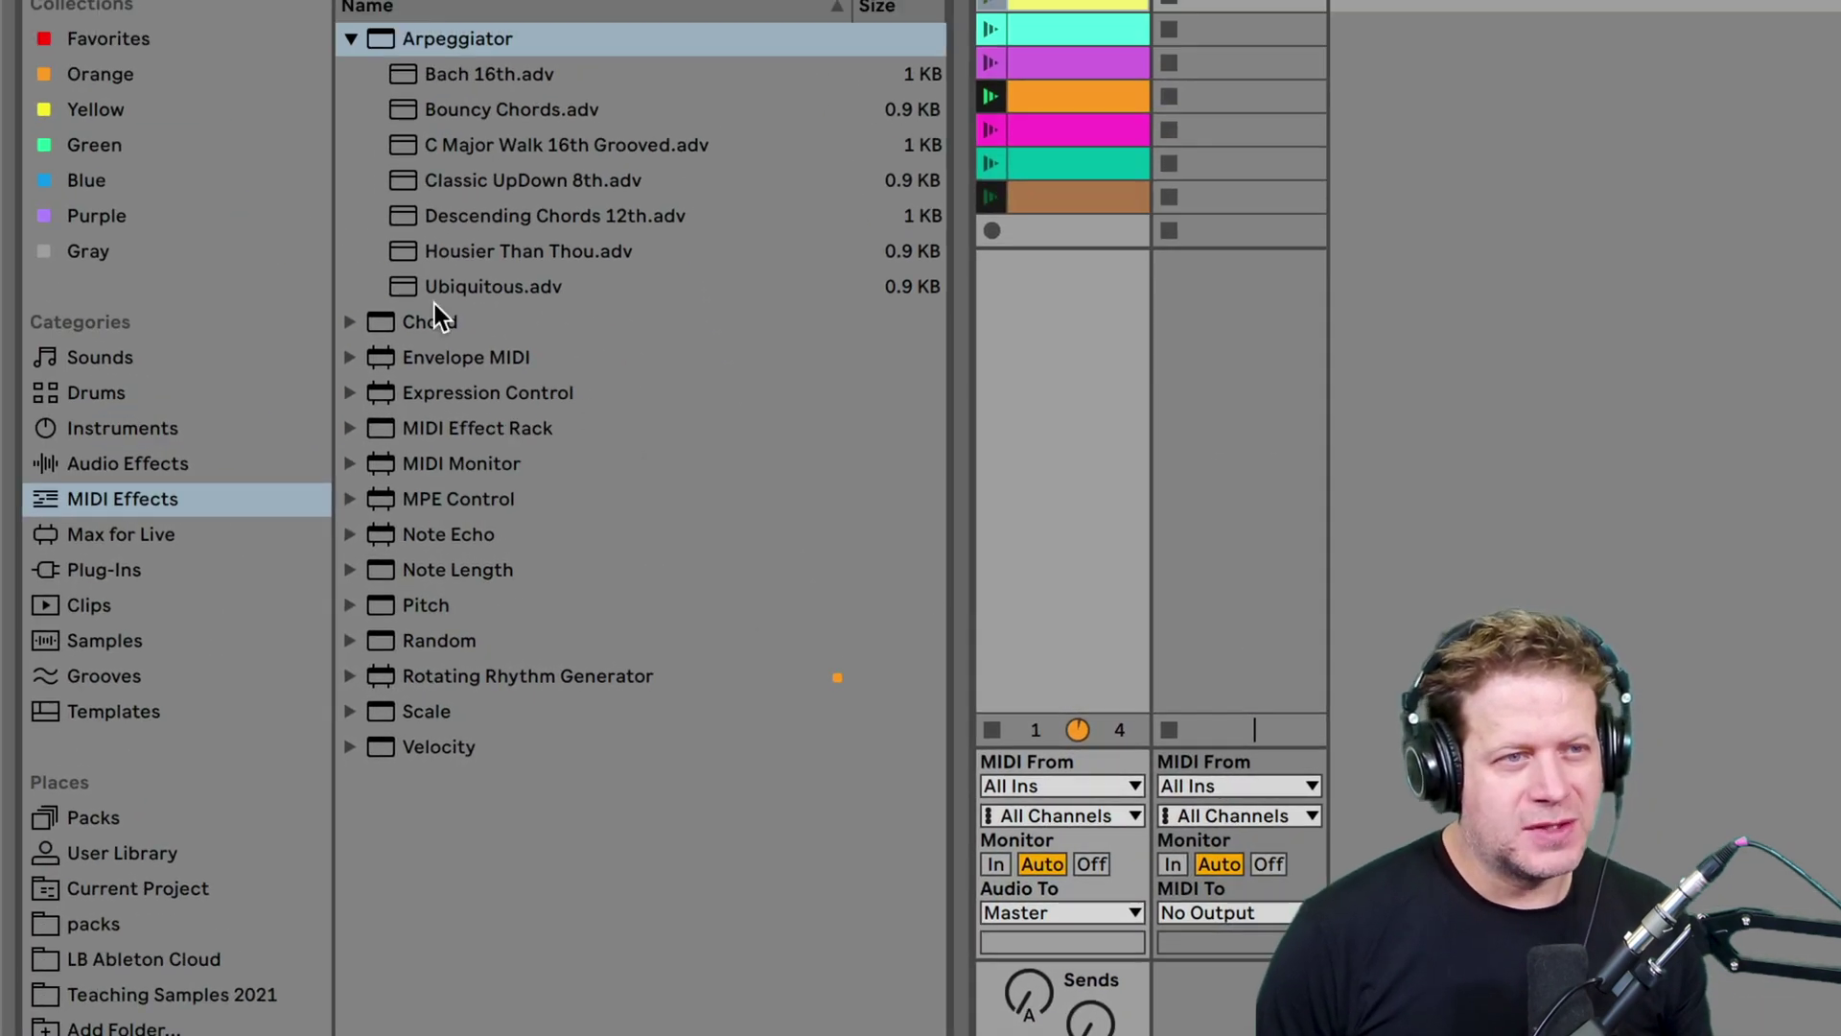
- Load an LFO from Audio Effects > Modulators after the Grand Piano on this track
{"action": "left_click", "coordinate": [206, 459]}
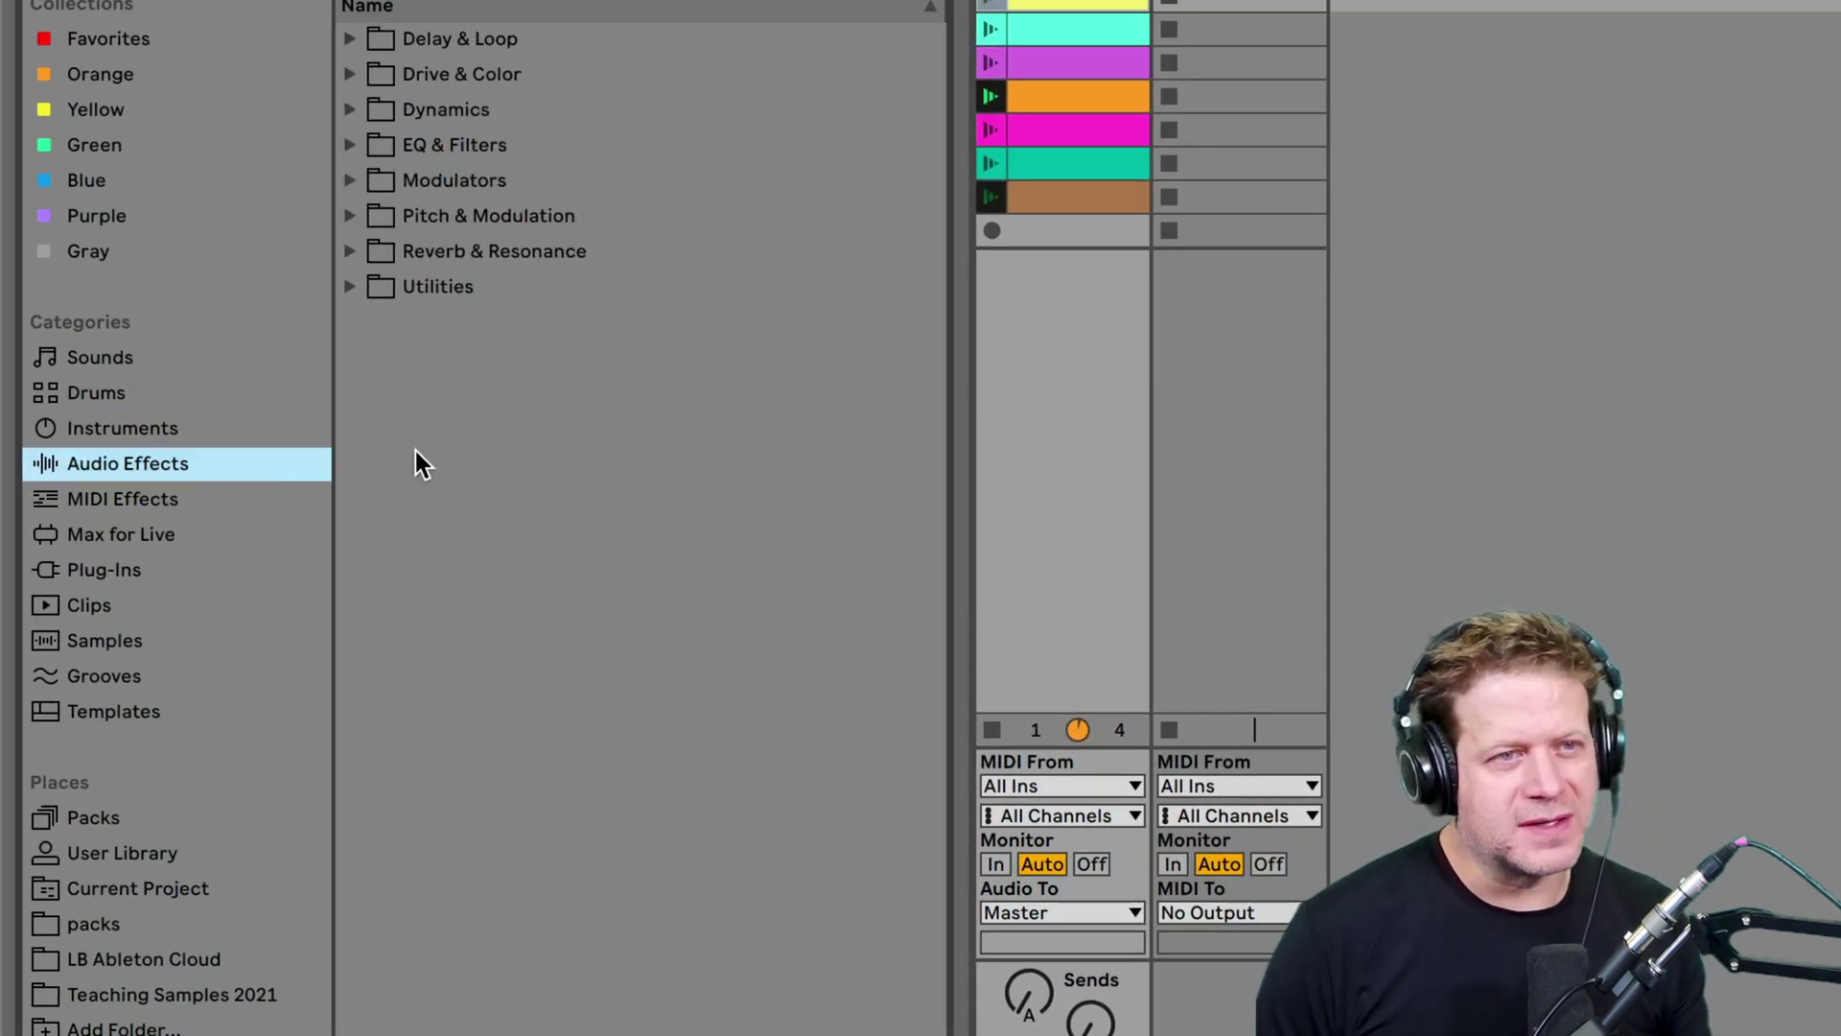
{"action": "left_click", "coordinate": [348, 185]}
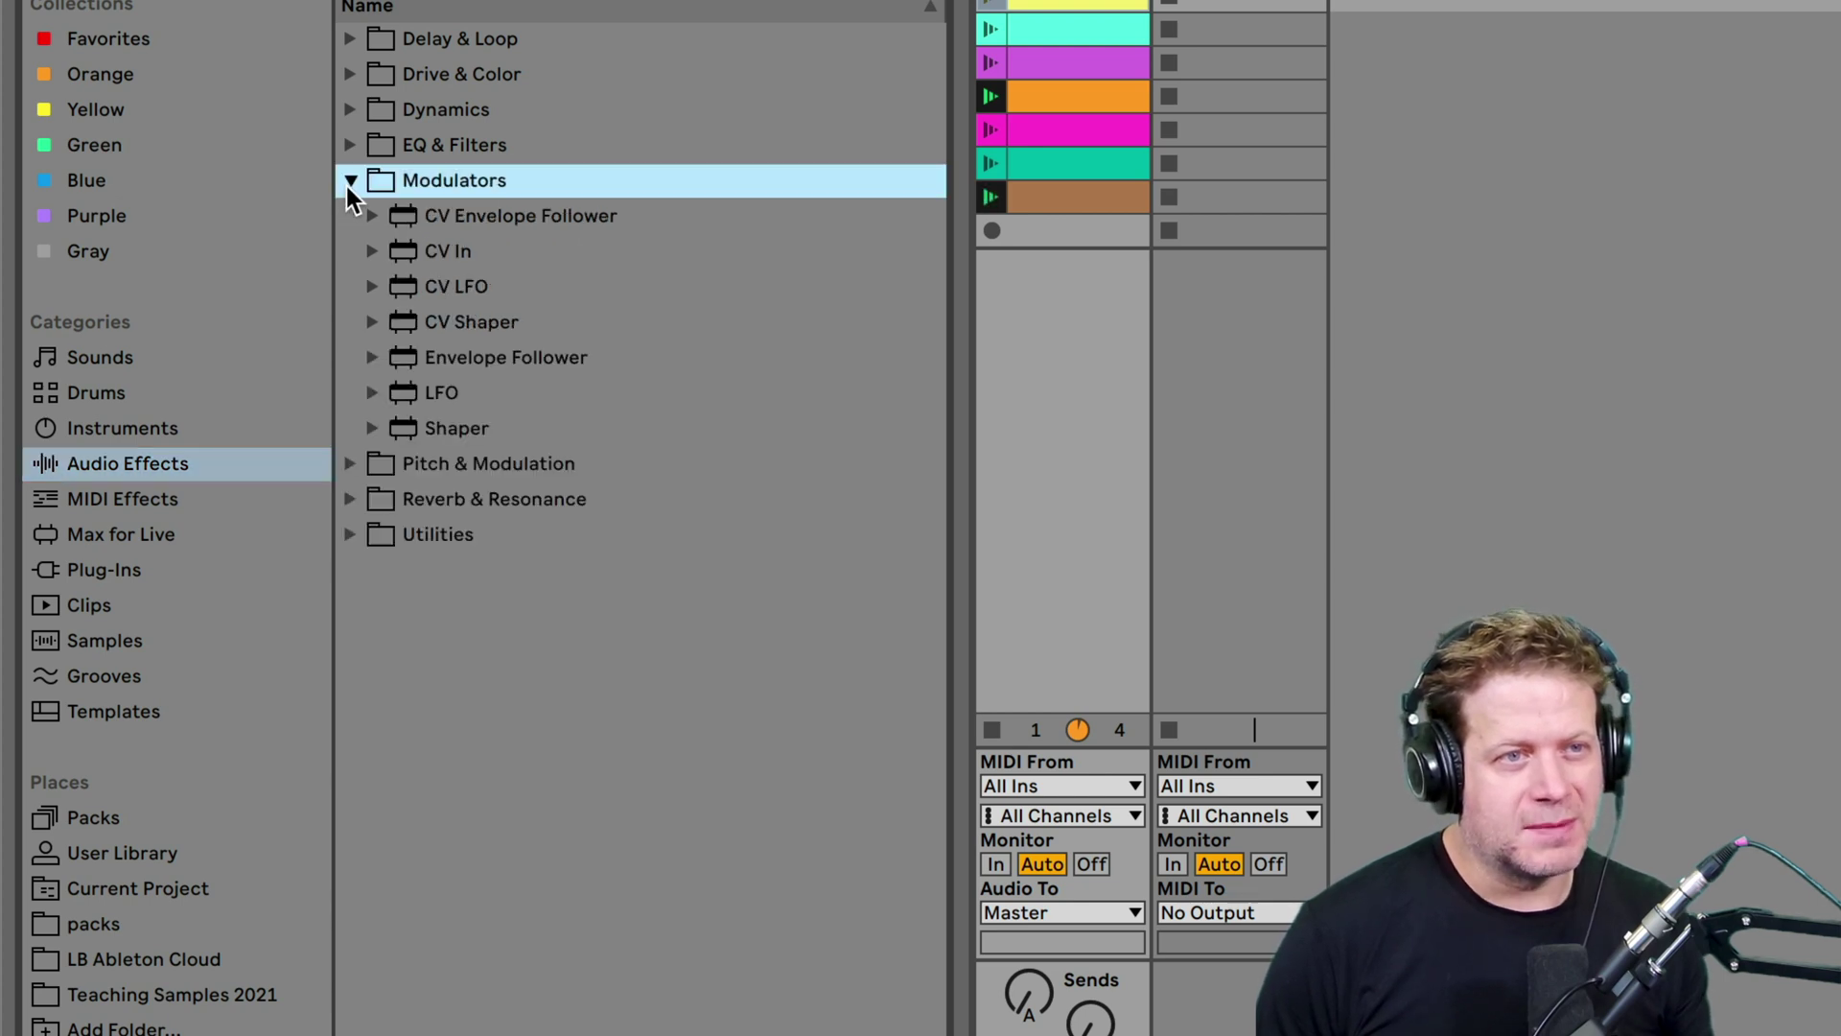
{"action": "left_click", "coordinate": [445, 406]}
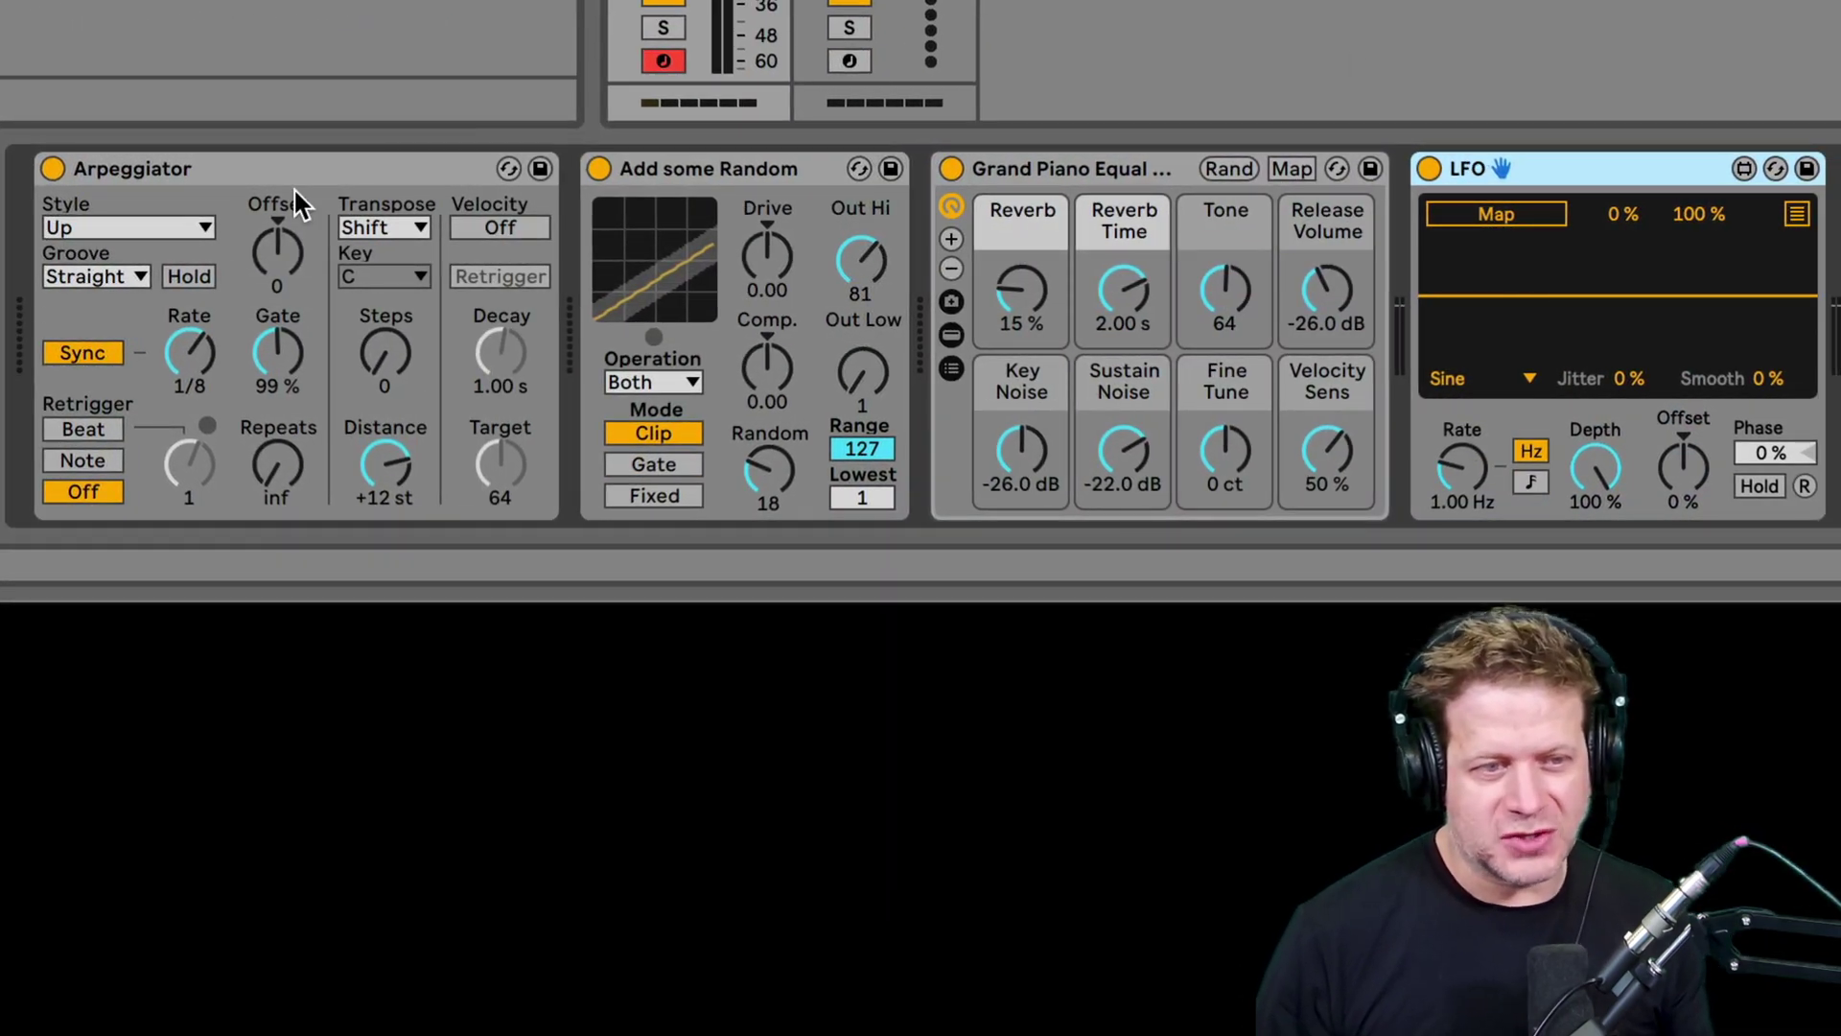
{"action": "left_click", "coordinate": [292, 172]}
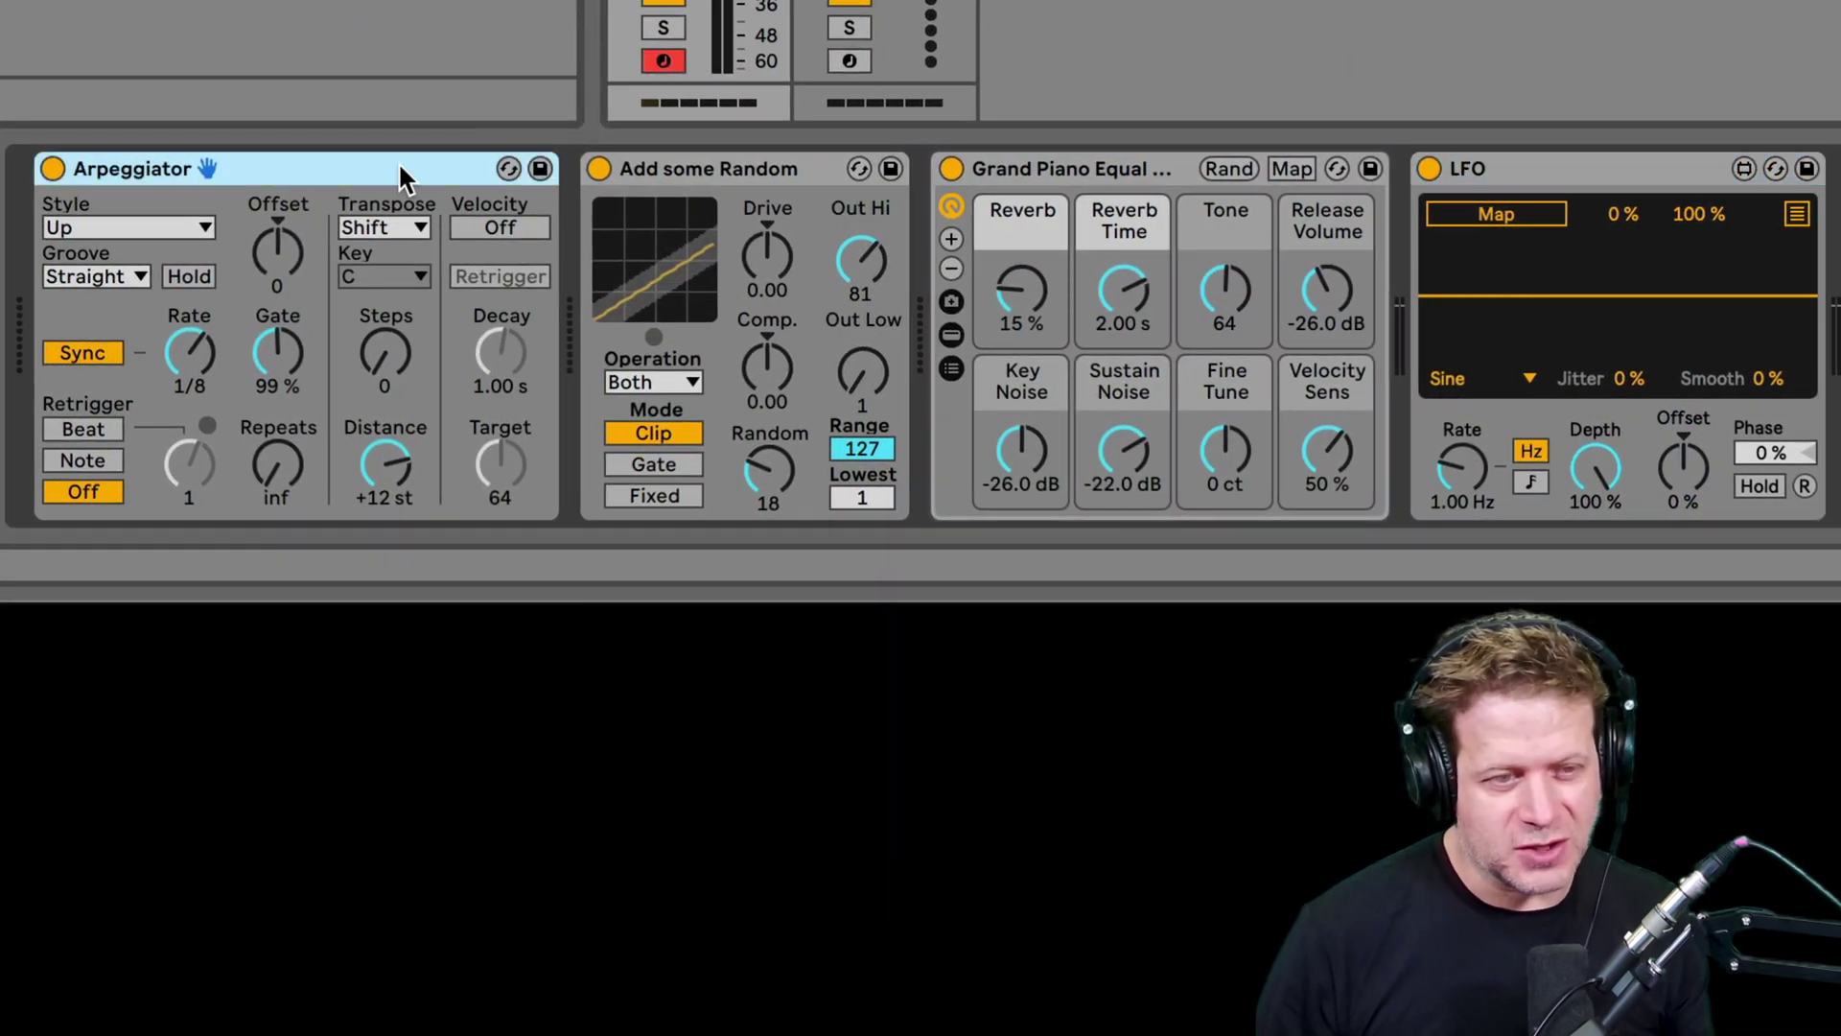
{"action": "left_click", "coordinate": [1540, 232]}
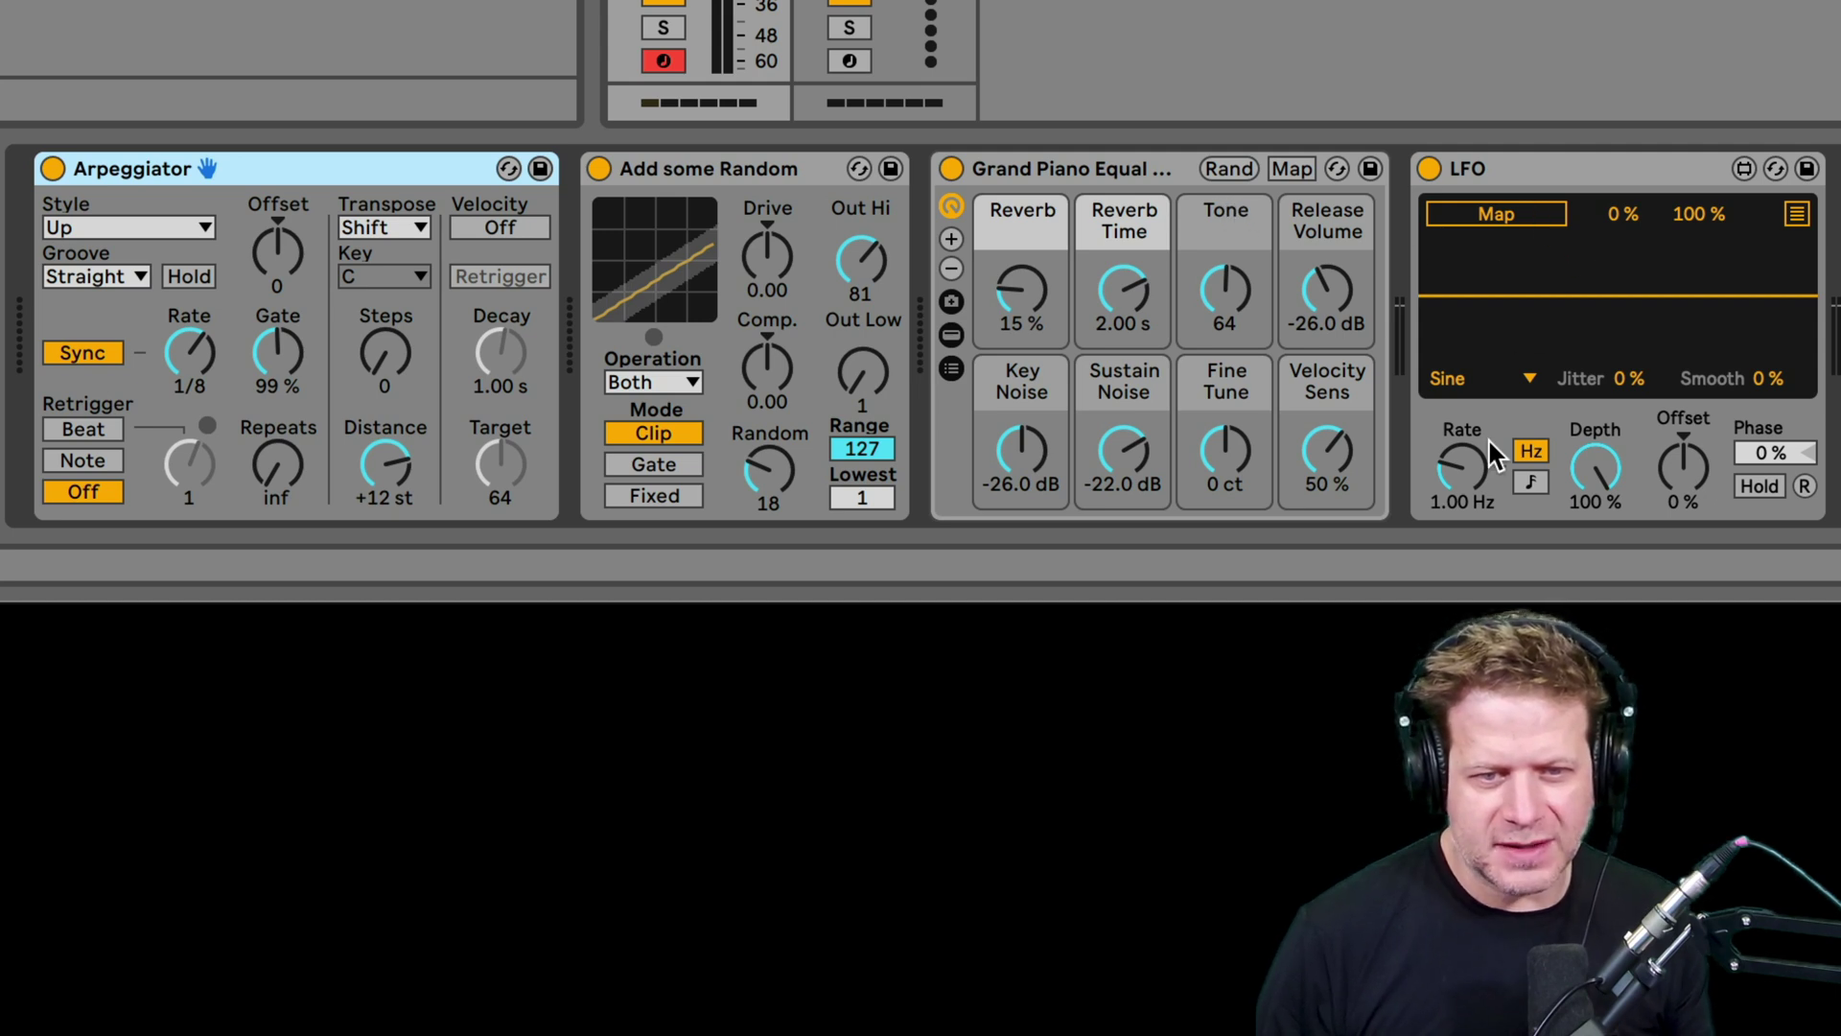
- Tempo-sync the LFO at 1/2 with a Random waveform and enable Map
{"action": "left_click", "coordinate": [1530, 481]}
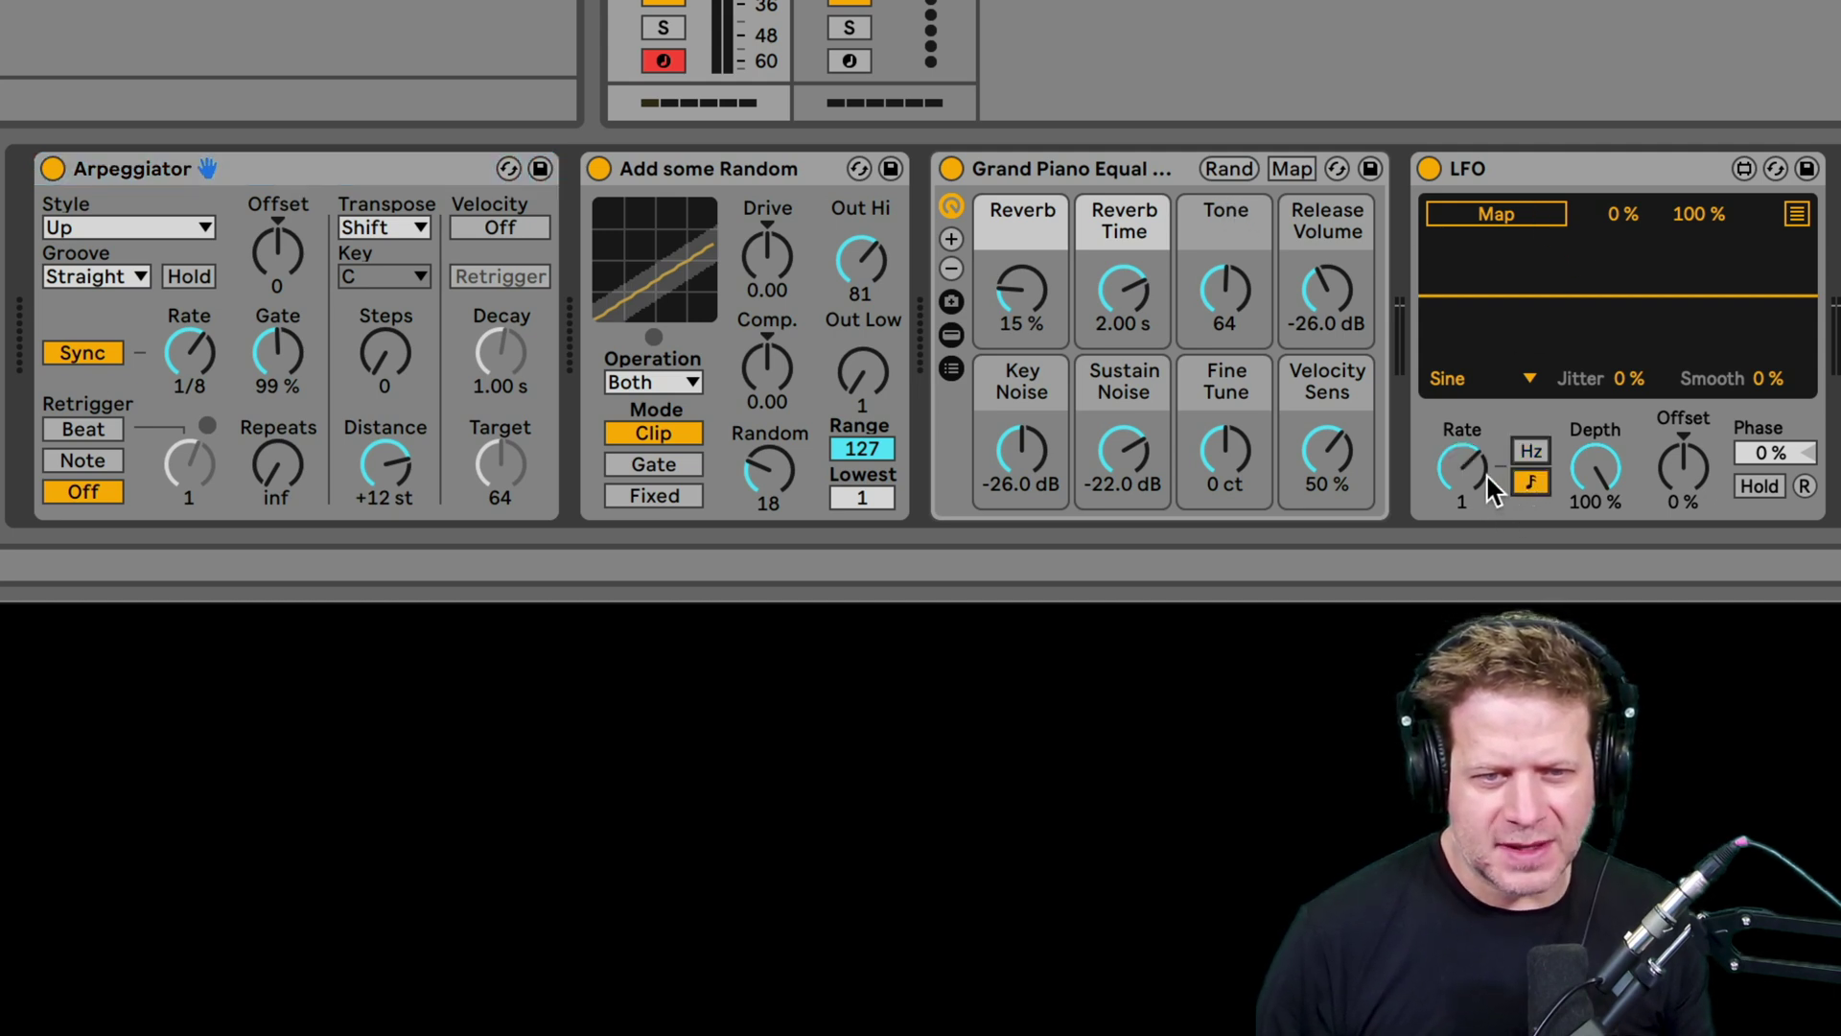
{"action": "left_click", "coordinate": [1477, 470]}
{"action": "key", "text": "Down"}
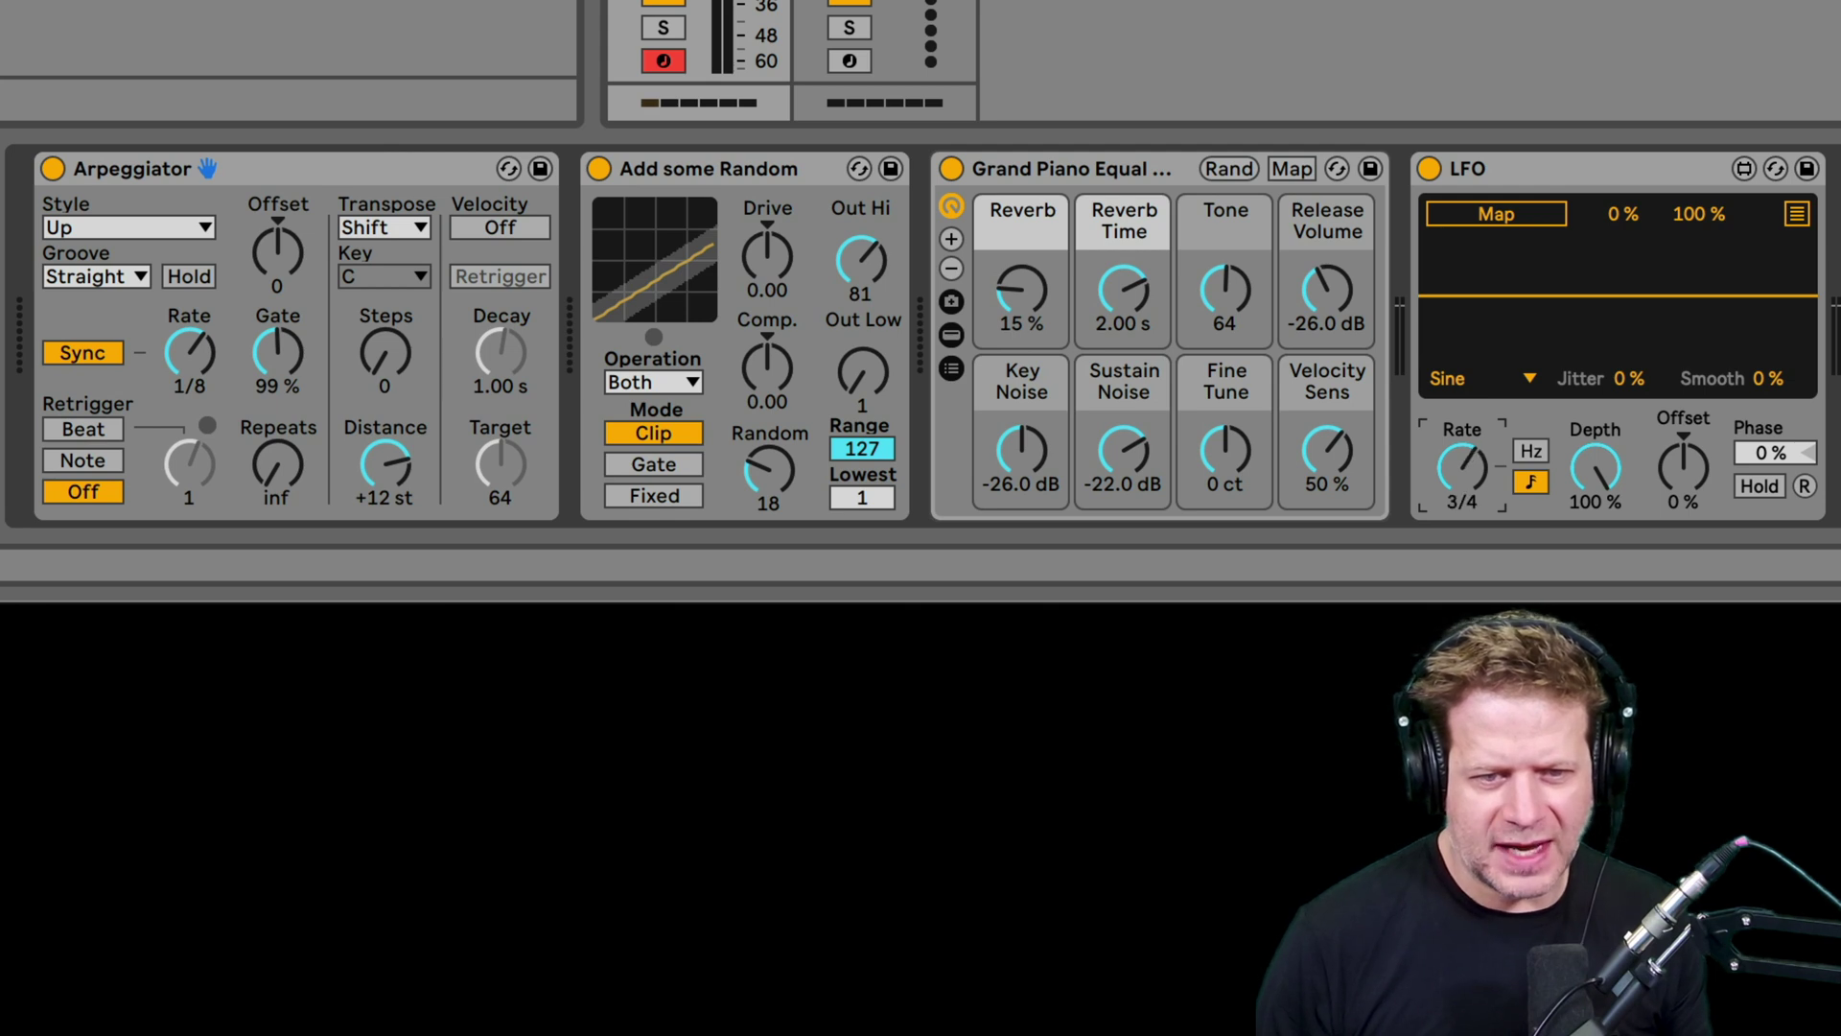
{"action": "key", "text": "Down"}
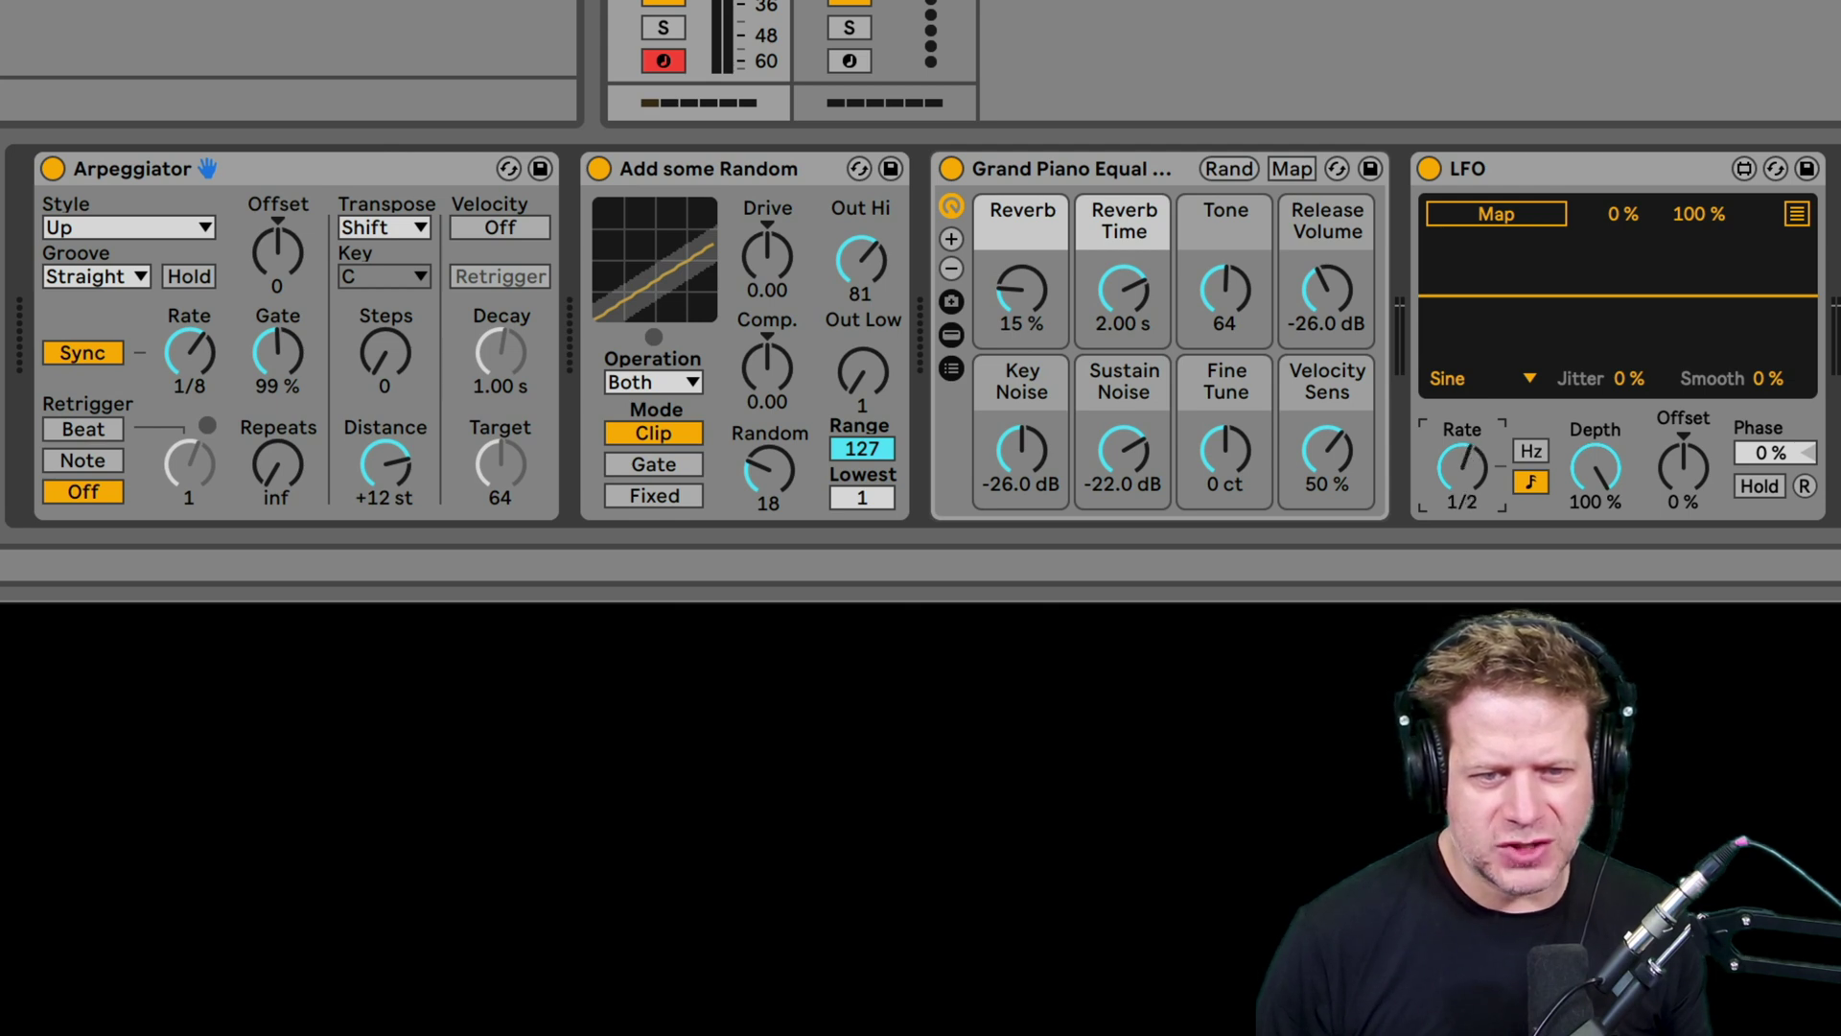
{"action": "left_click", "coordinate": [1480, 384]}
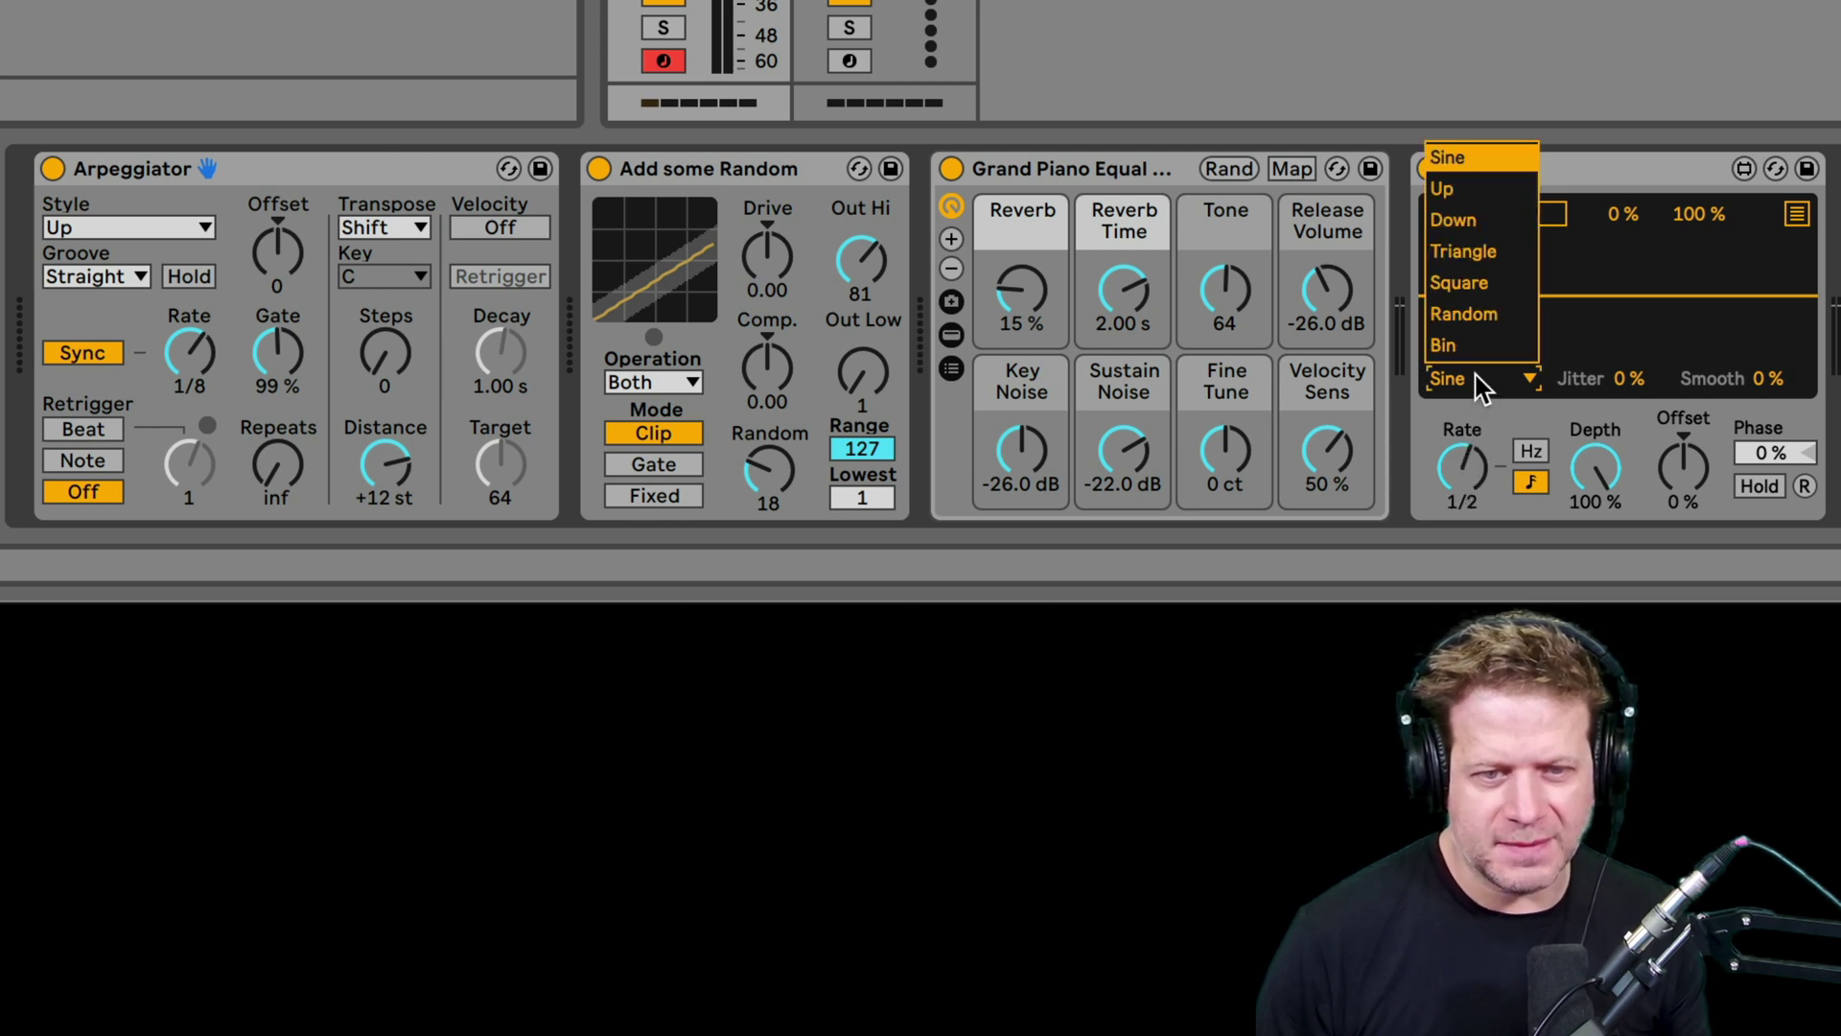
{"action": "left_click", "coordinate": [1479, 316]}
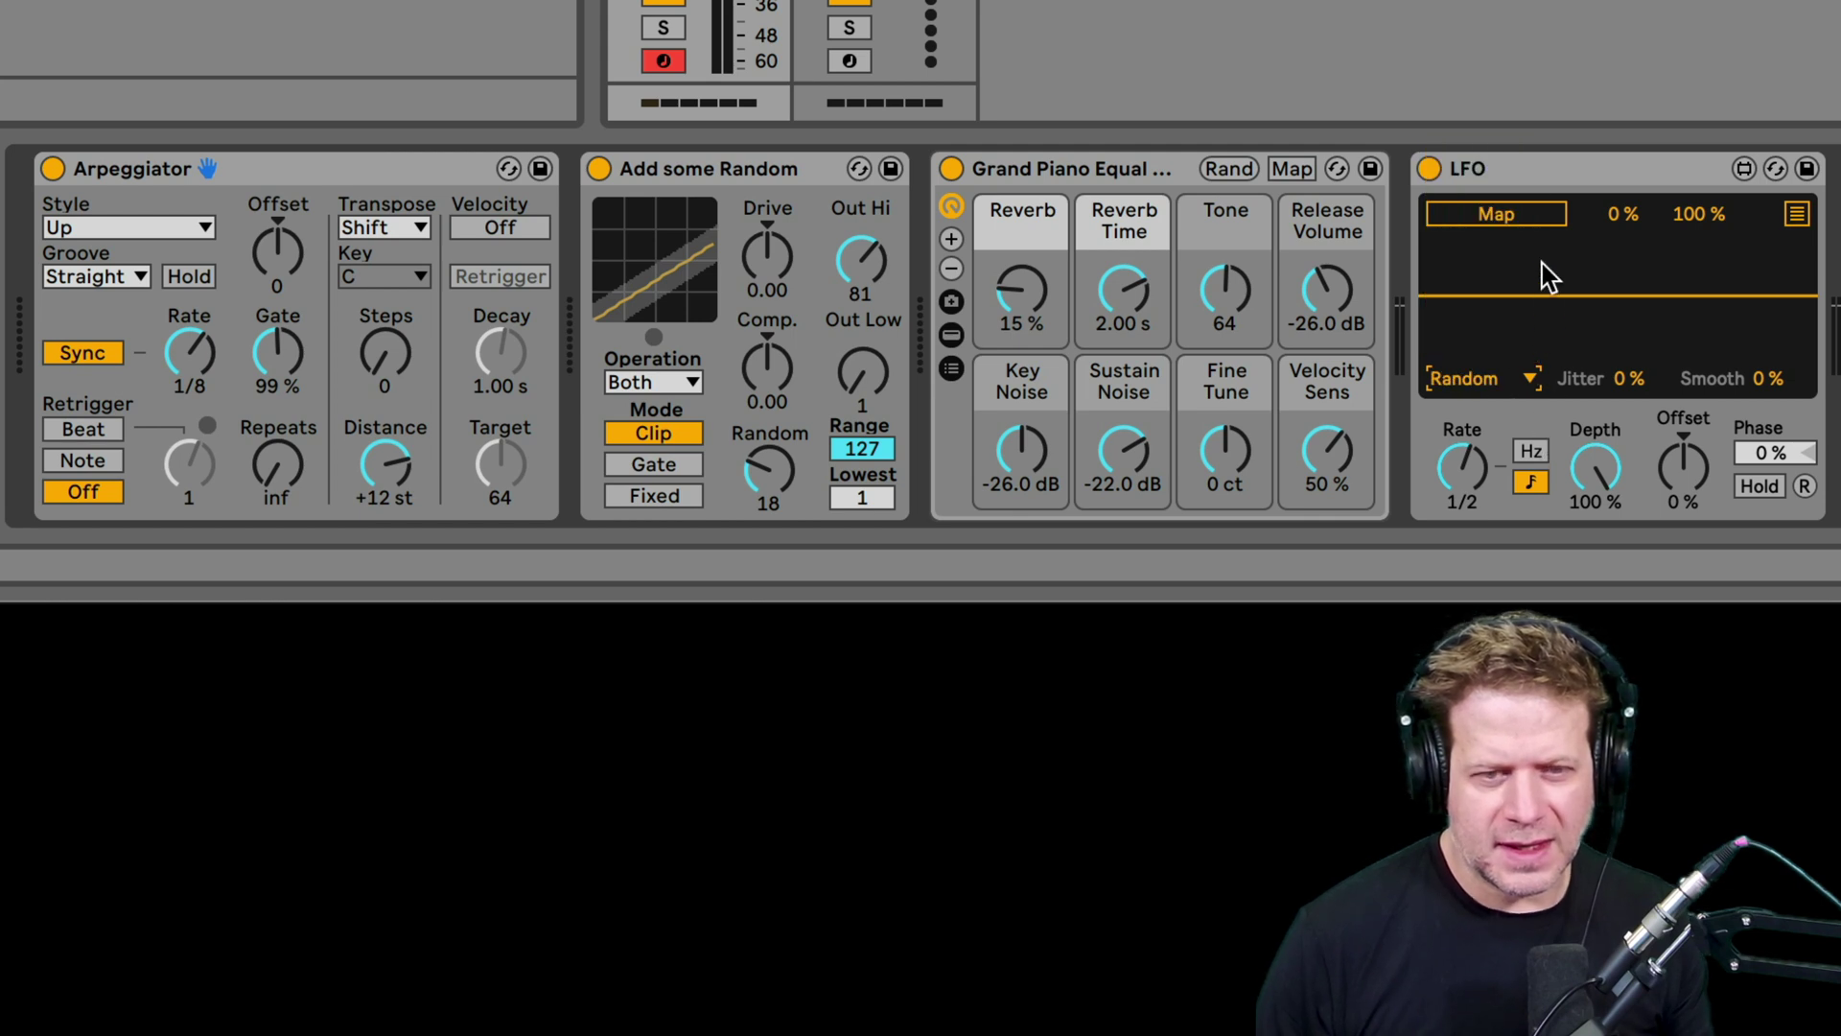
{"action": "left_click", "coordinate": [1525, 215]}
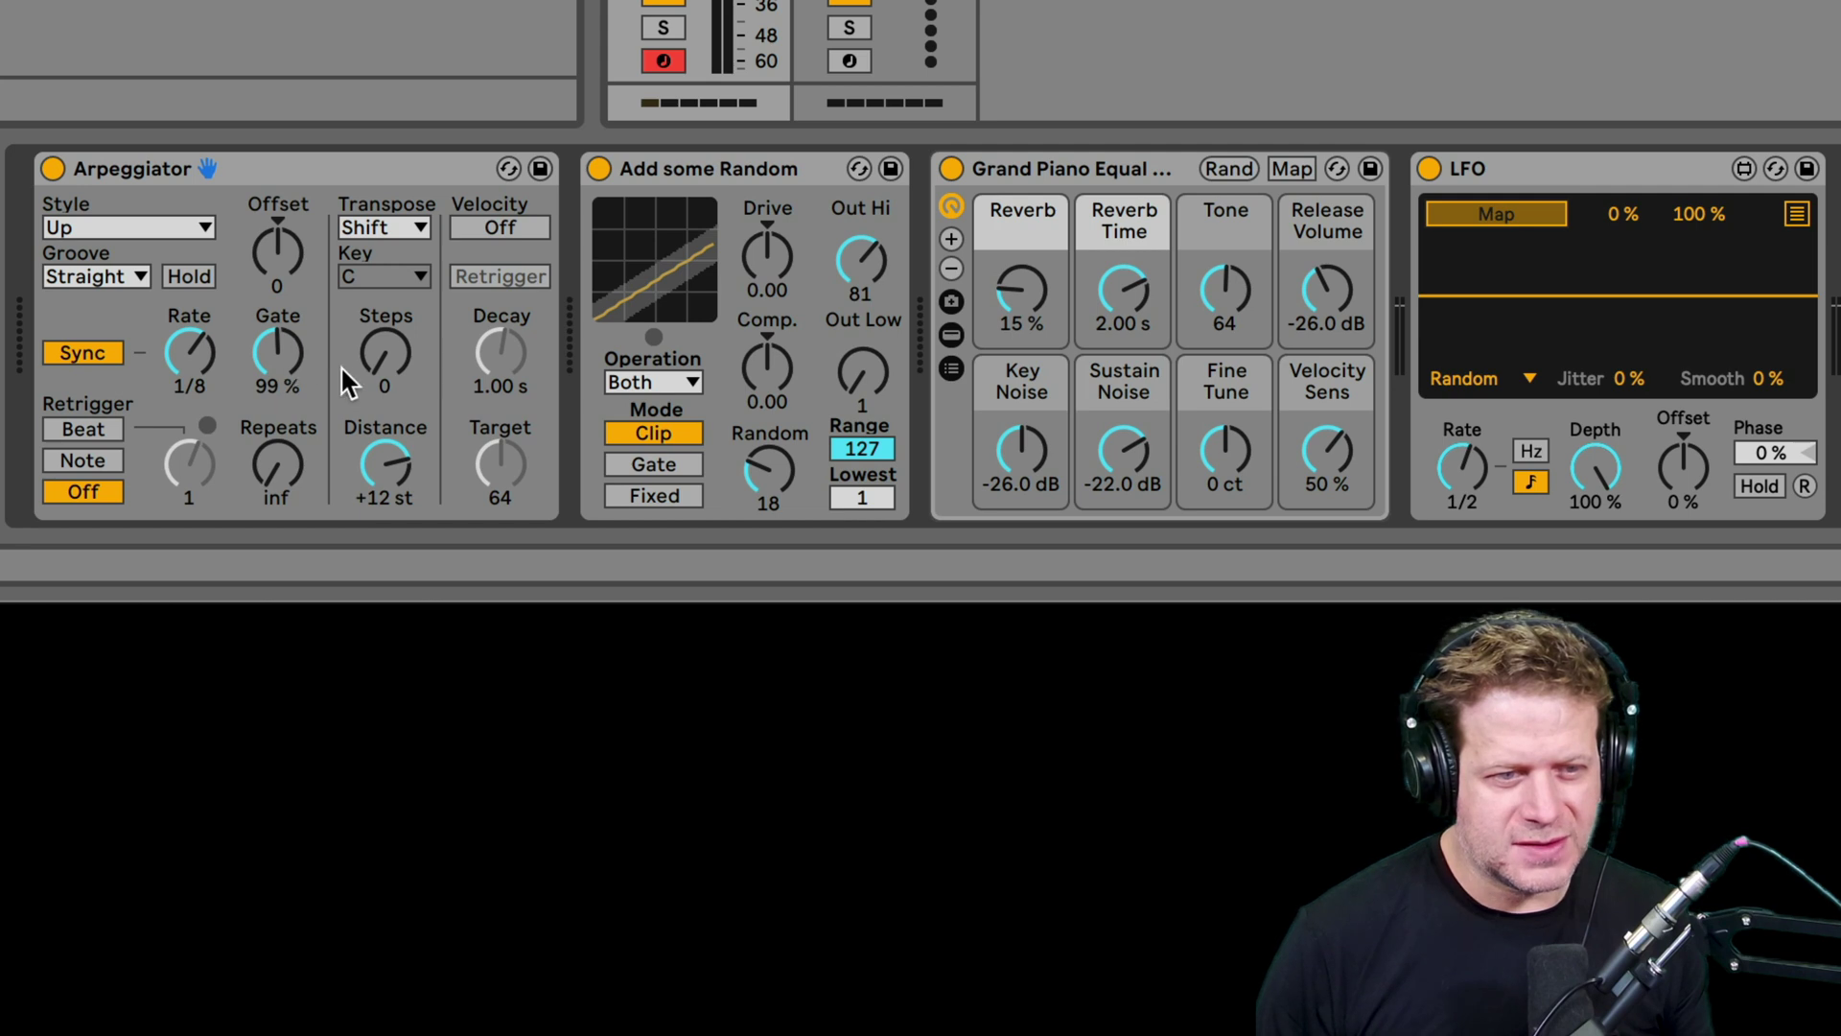
- Map the LFO to the Arpeggiator's Rate and raise the range minimum to 30%
{"action": "left_click", "coordinate": [192, 350]}
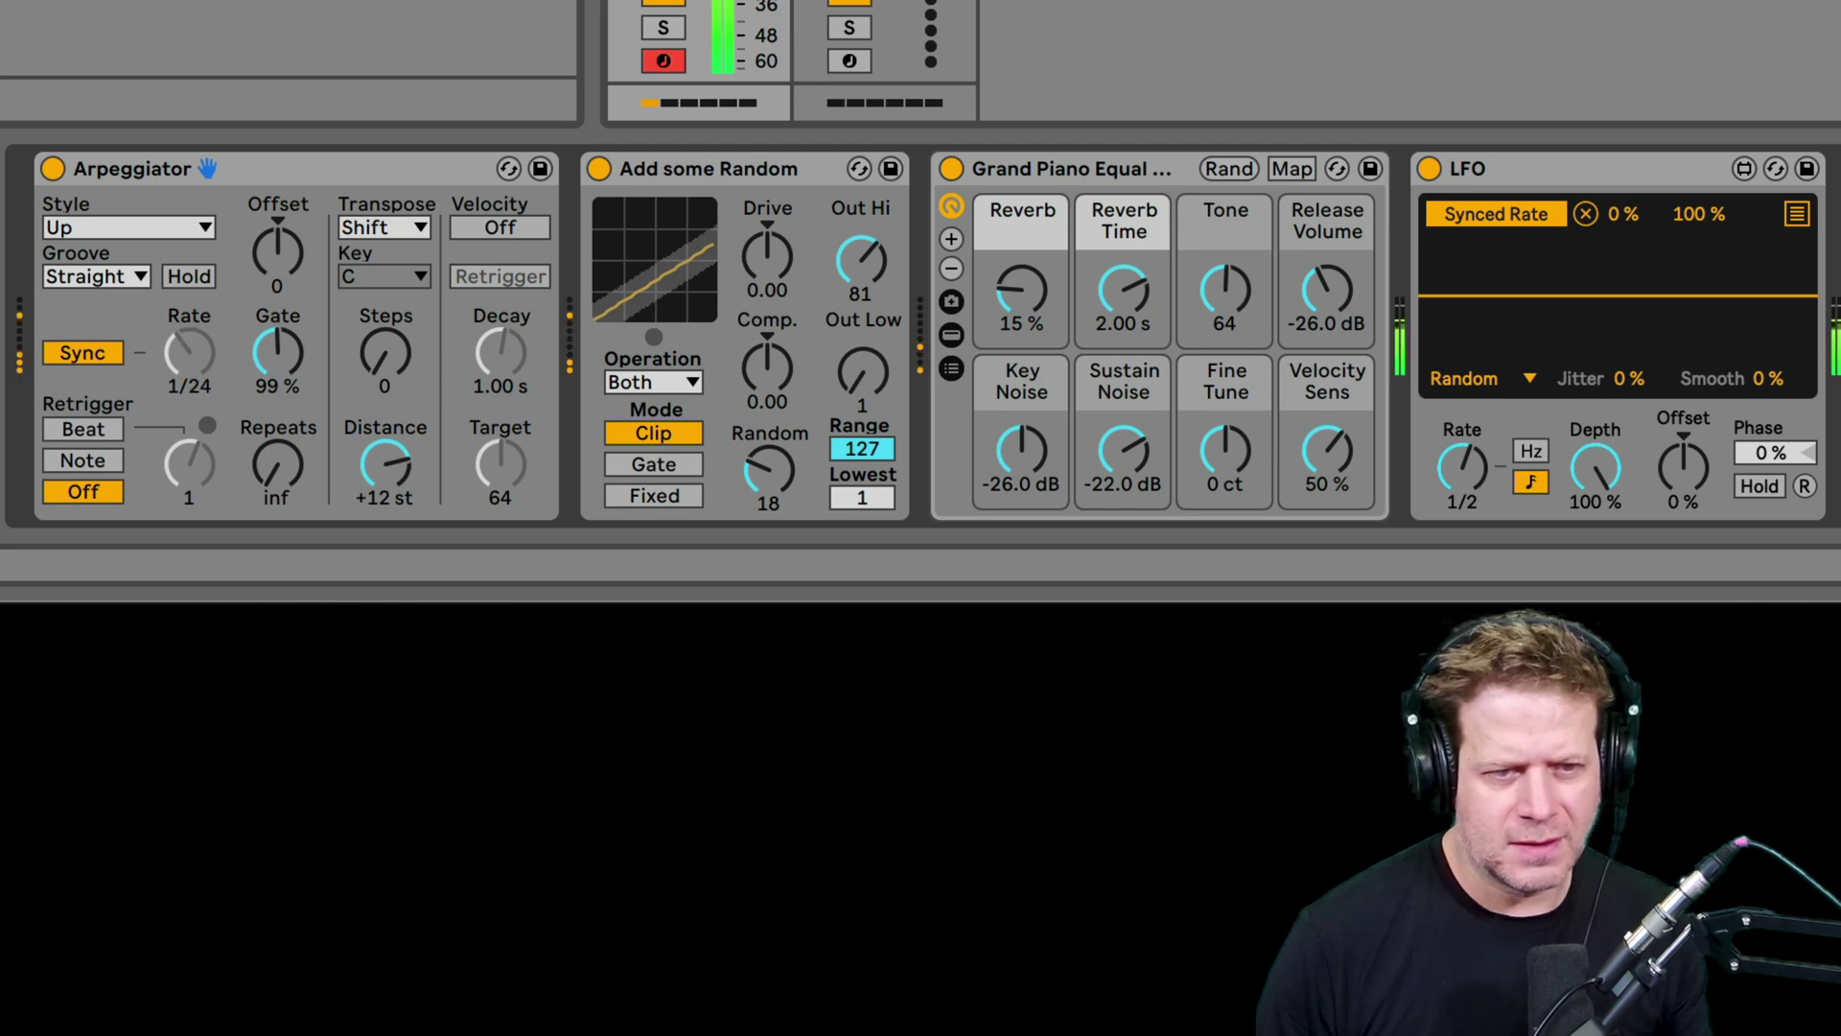
{"action": "key", "text": "shift+Tab"}
{"action": "key", "text": "shift+Tab"}
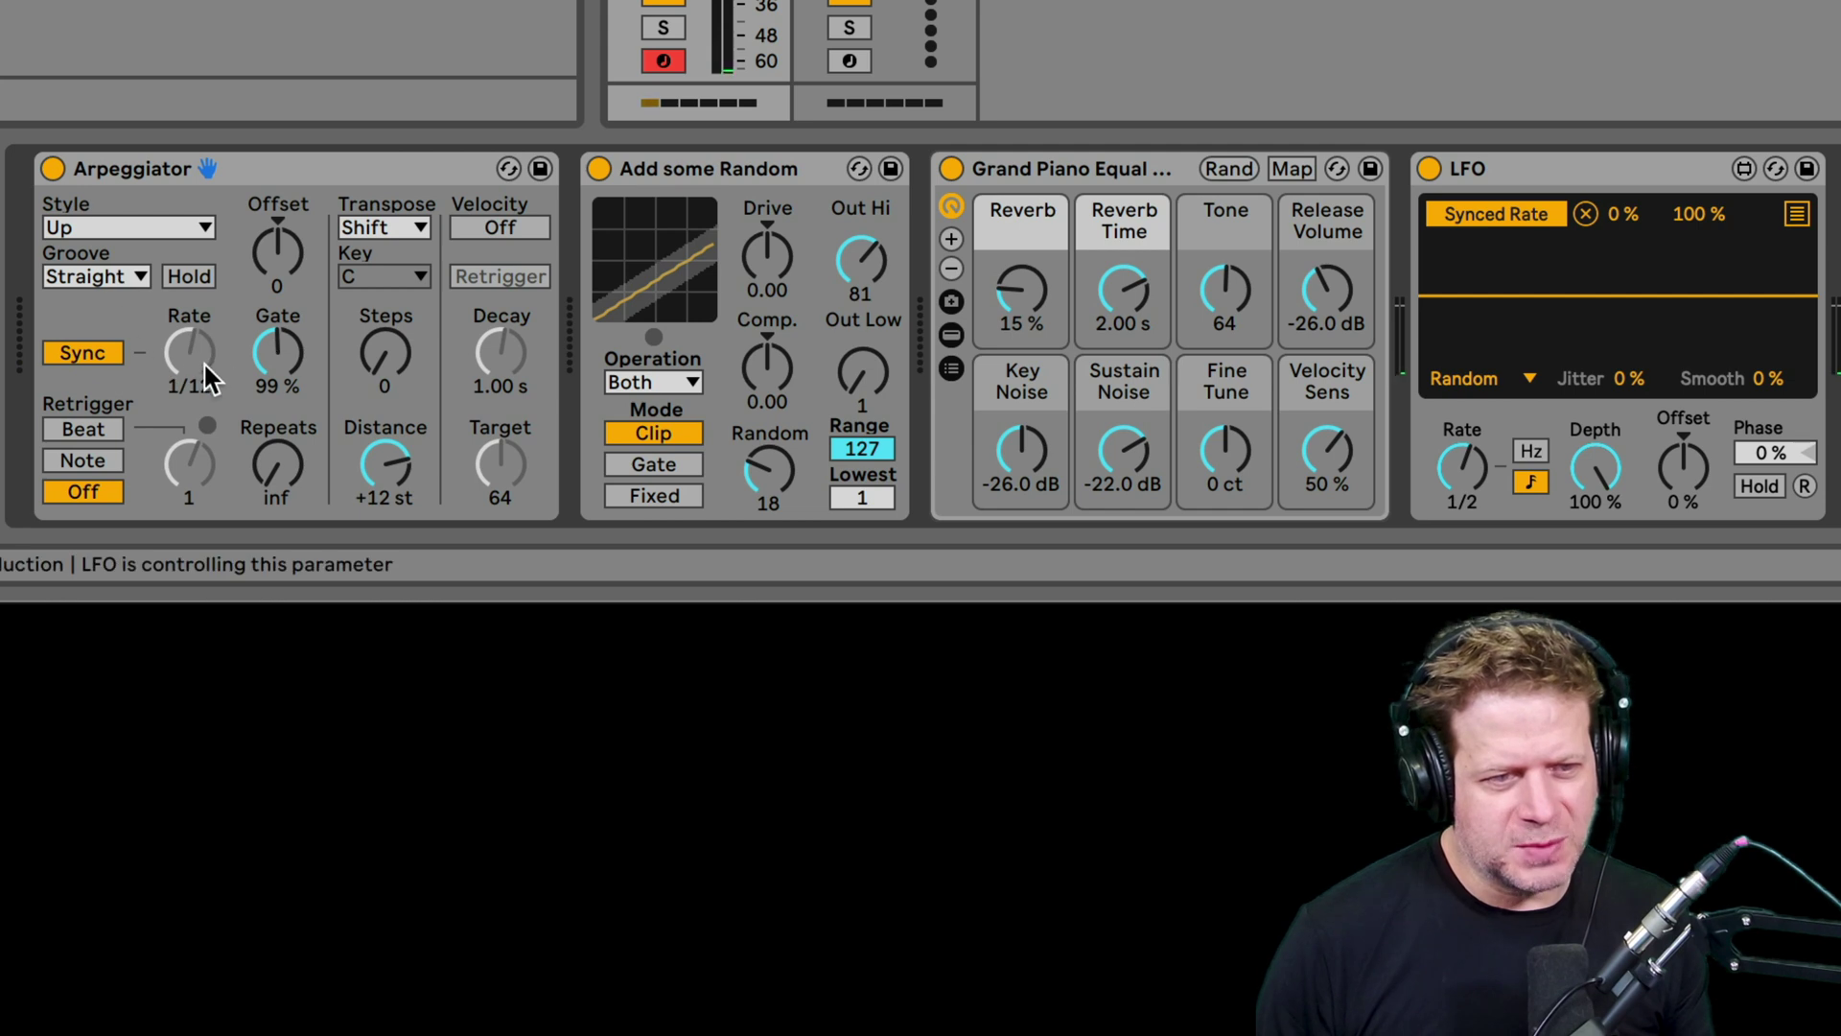
{"action": "left_click", "coordinate": [1622, 219]}
{"action": "left_click_drag", "start_coordinate": [1623, 220], "coordinate": [1631, 233]}
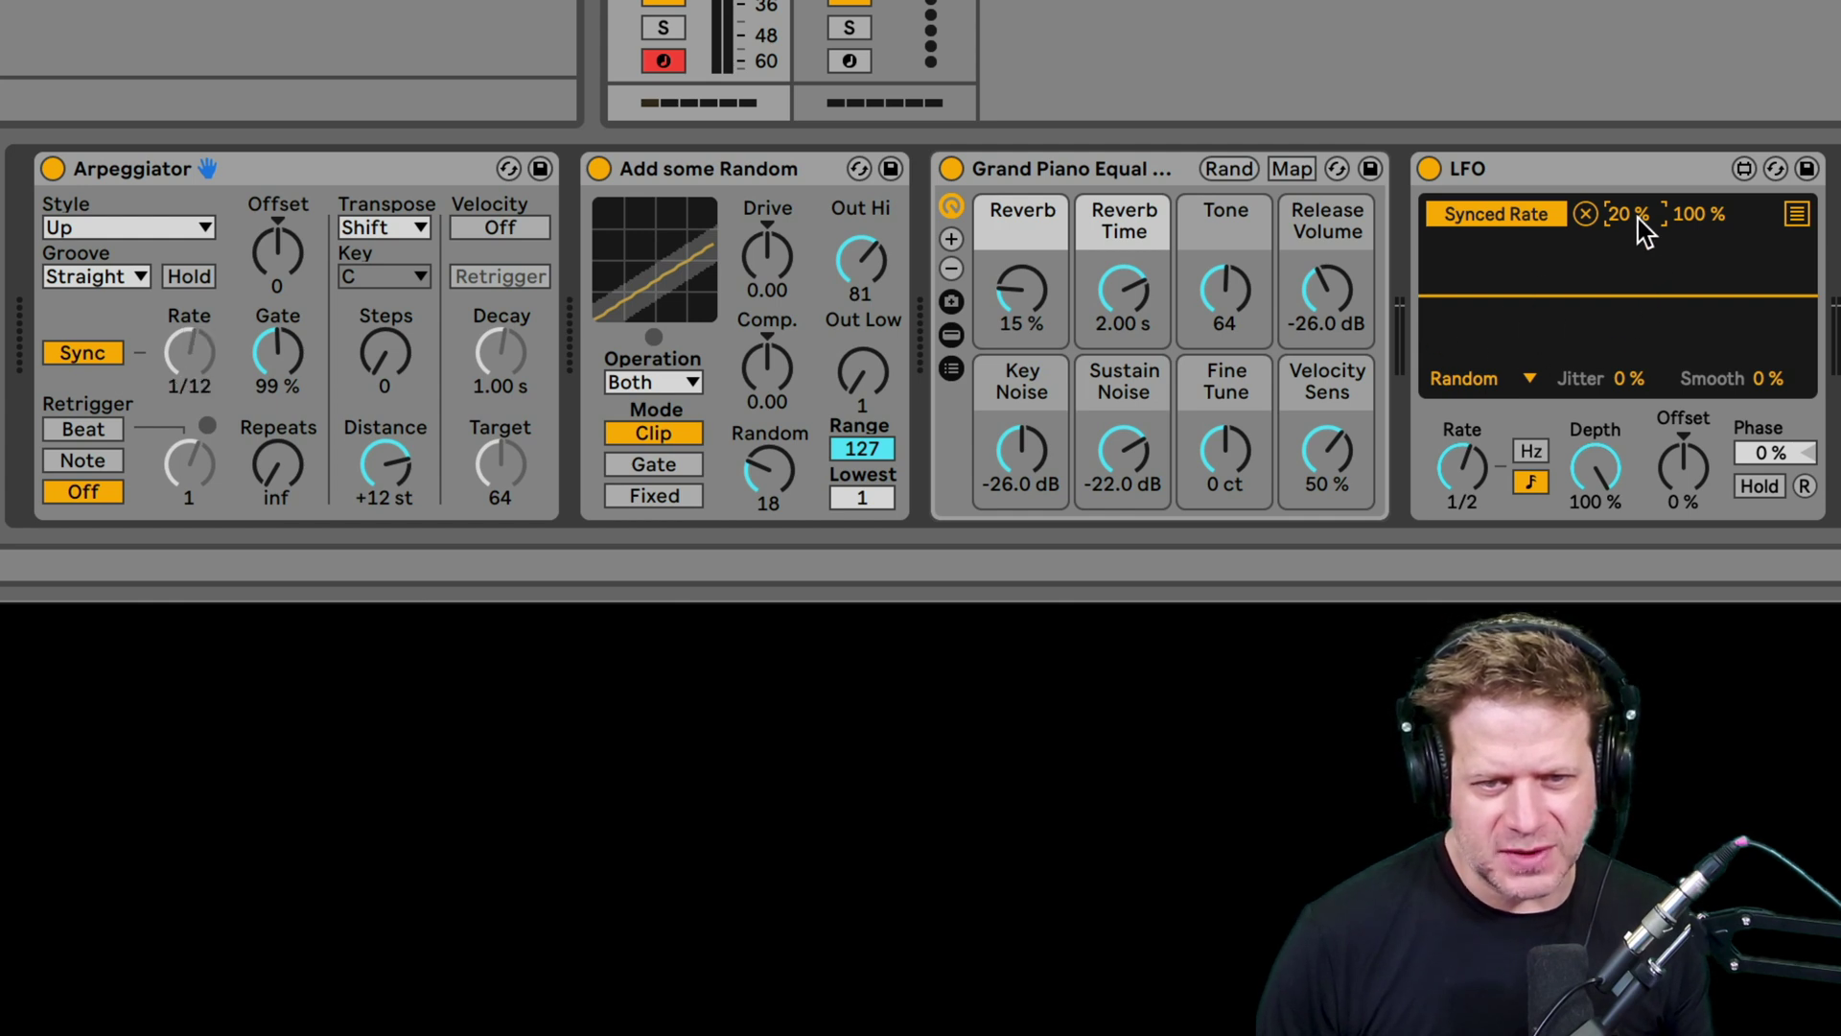
{"action": "left_click_drag", "start_coordinate": [1638, 218], "coordinate": [1638, 205]}
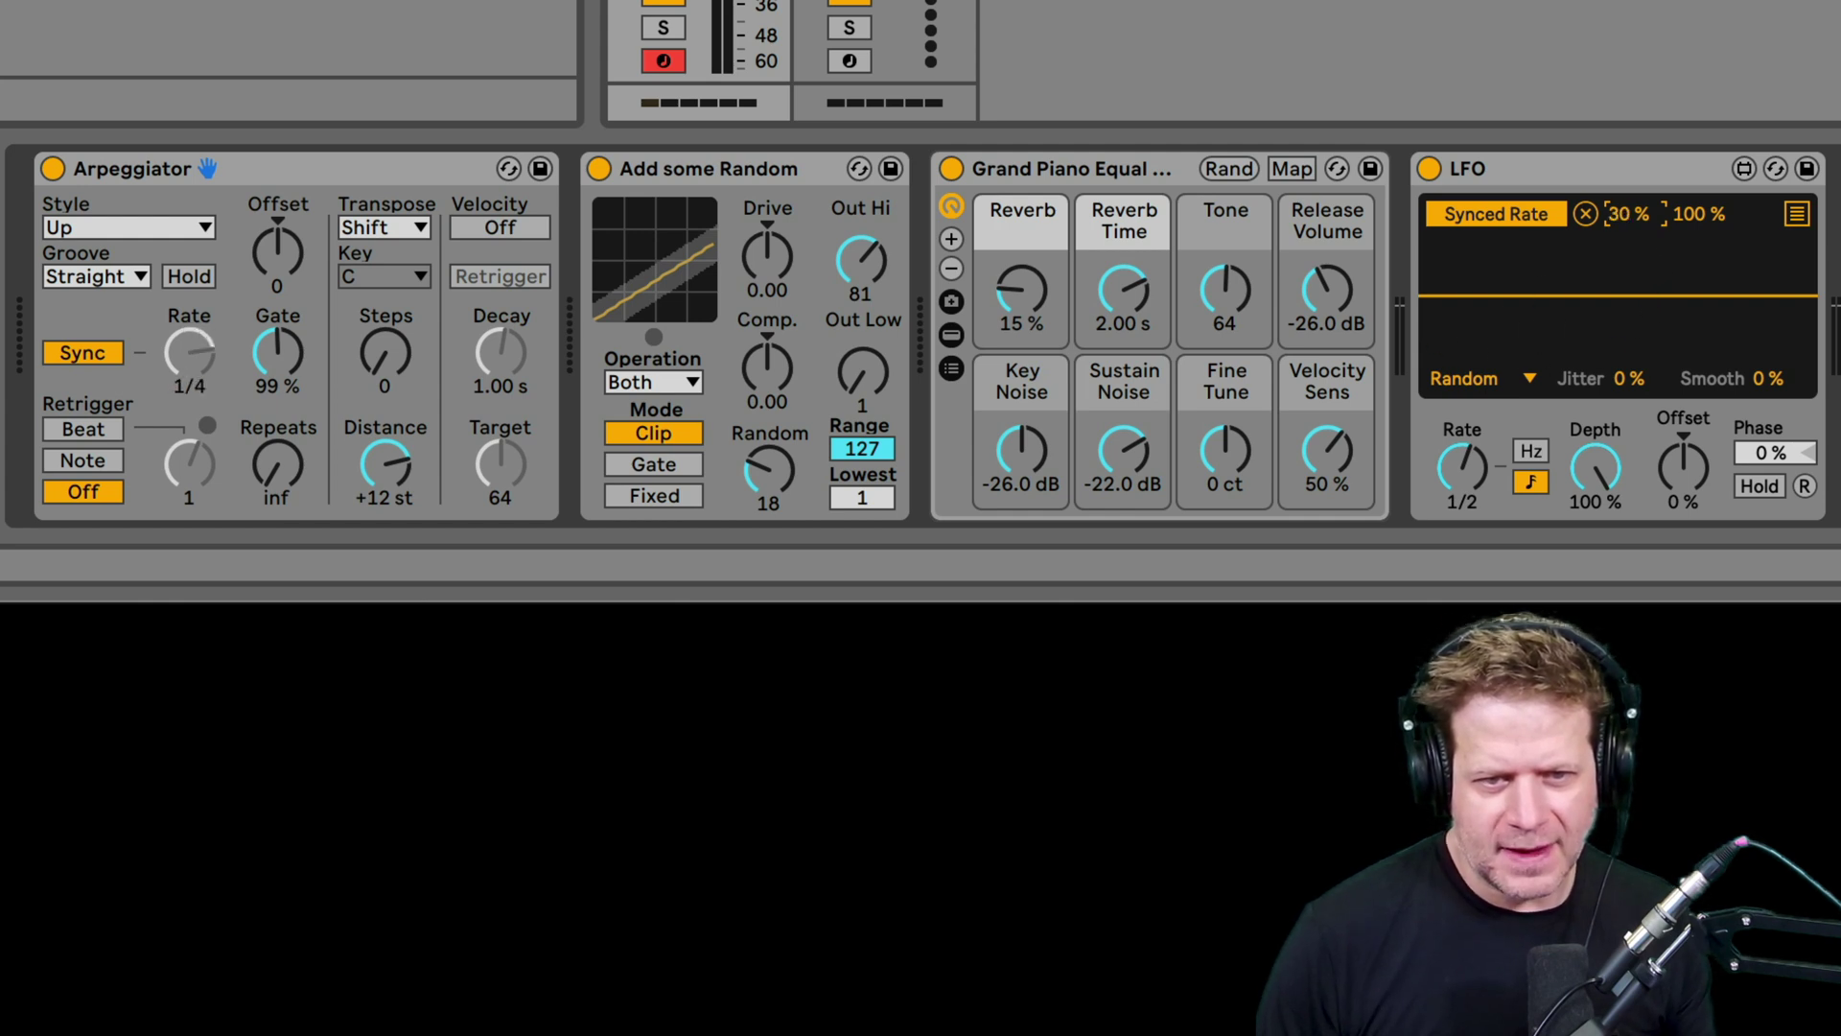
{"action": "double_click", "coordinate": [1589, 174]}
{"action": "double_click", "coordinate": [1421, 238]}
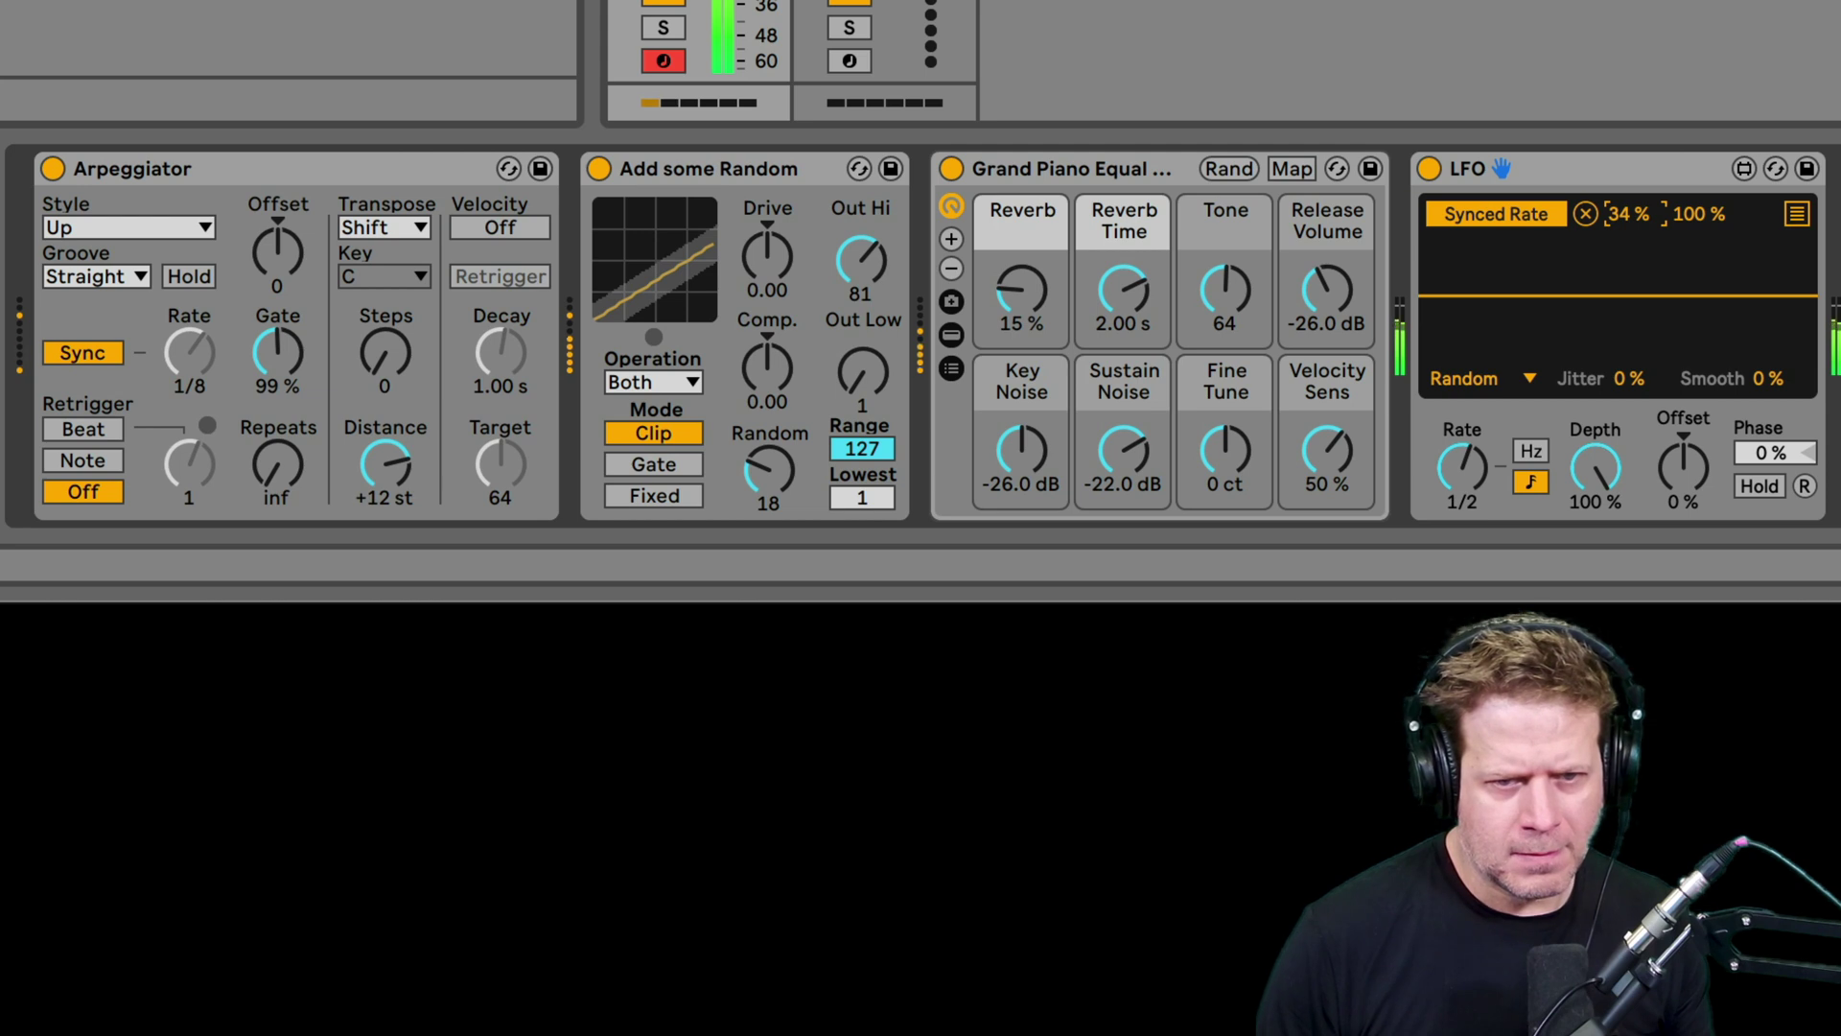
- Raise the LFO's range minimum to 48% and increase the Arpeggiator's Steps
{"action": "left_click_drag", "start_coordinate": [1627, 213], "coordinate": [1627, 209]}
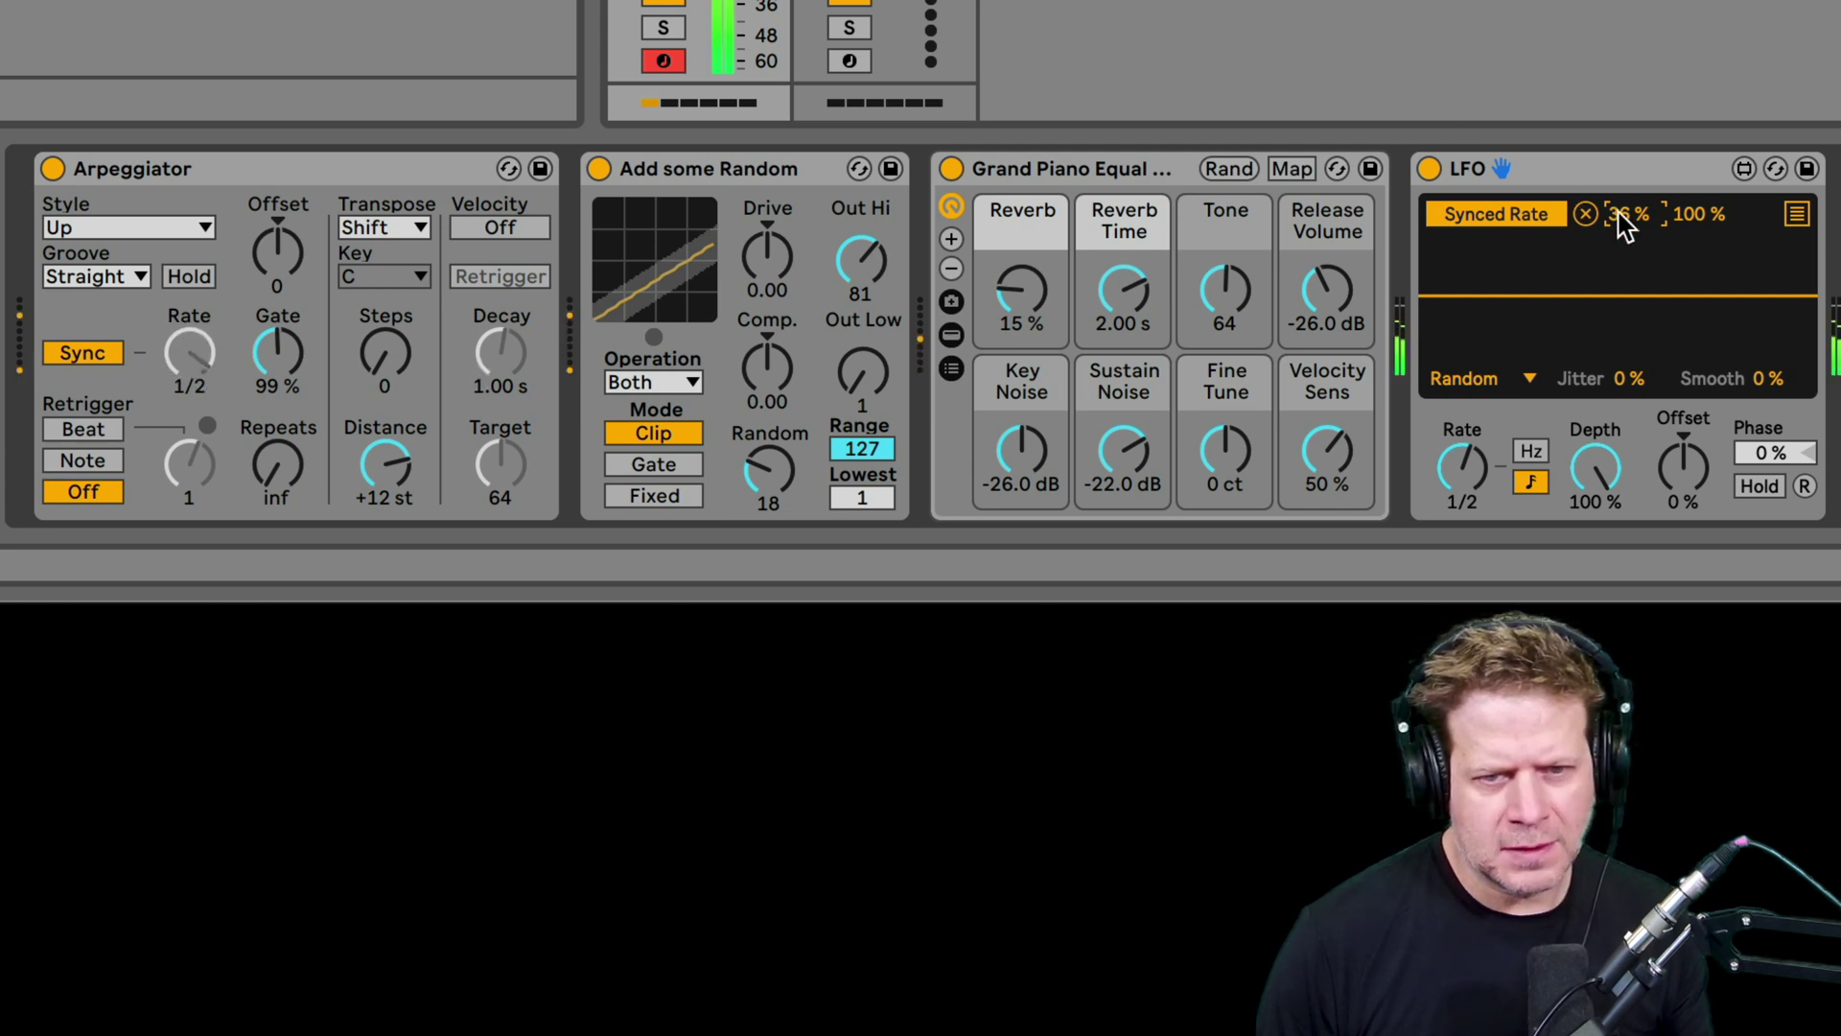
{"action": "left_click_drag", "start_coordinate": [1624, 214], "coordinate": [1624, 210]}
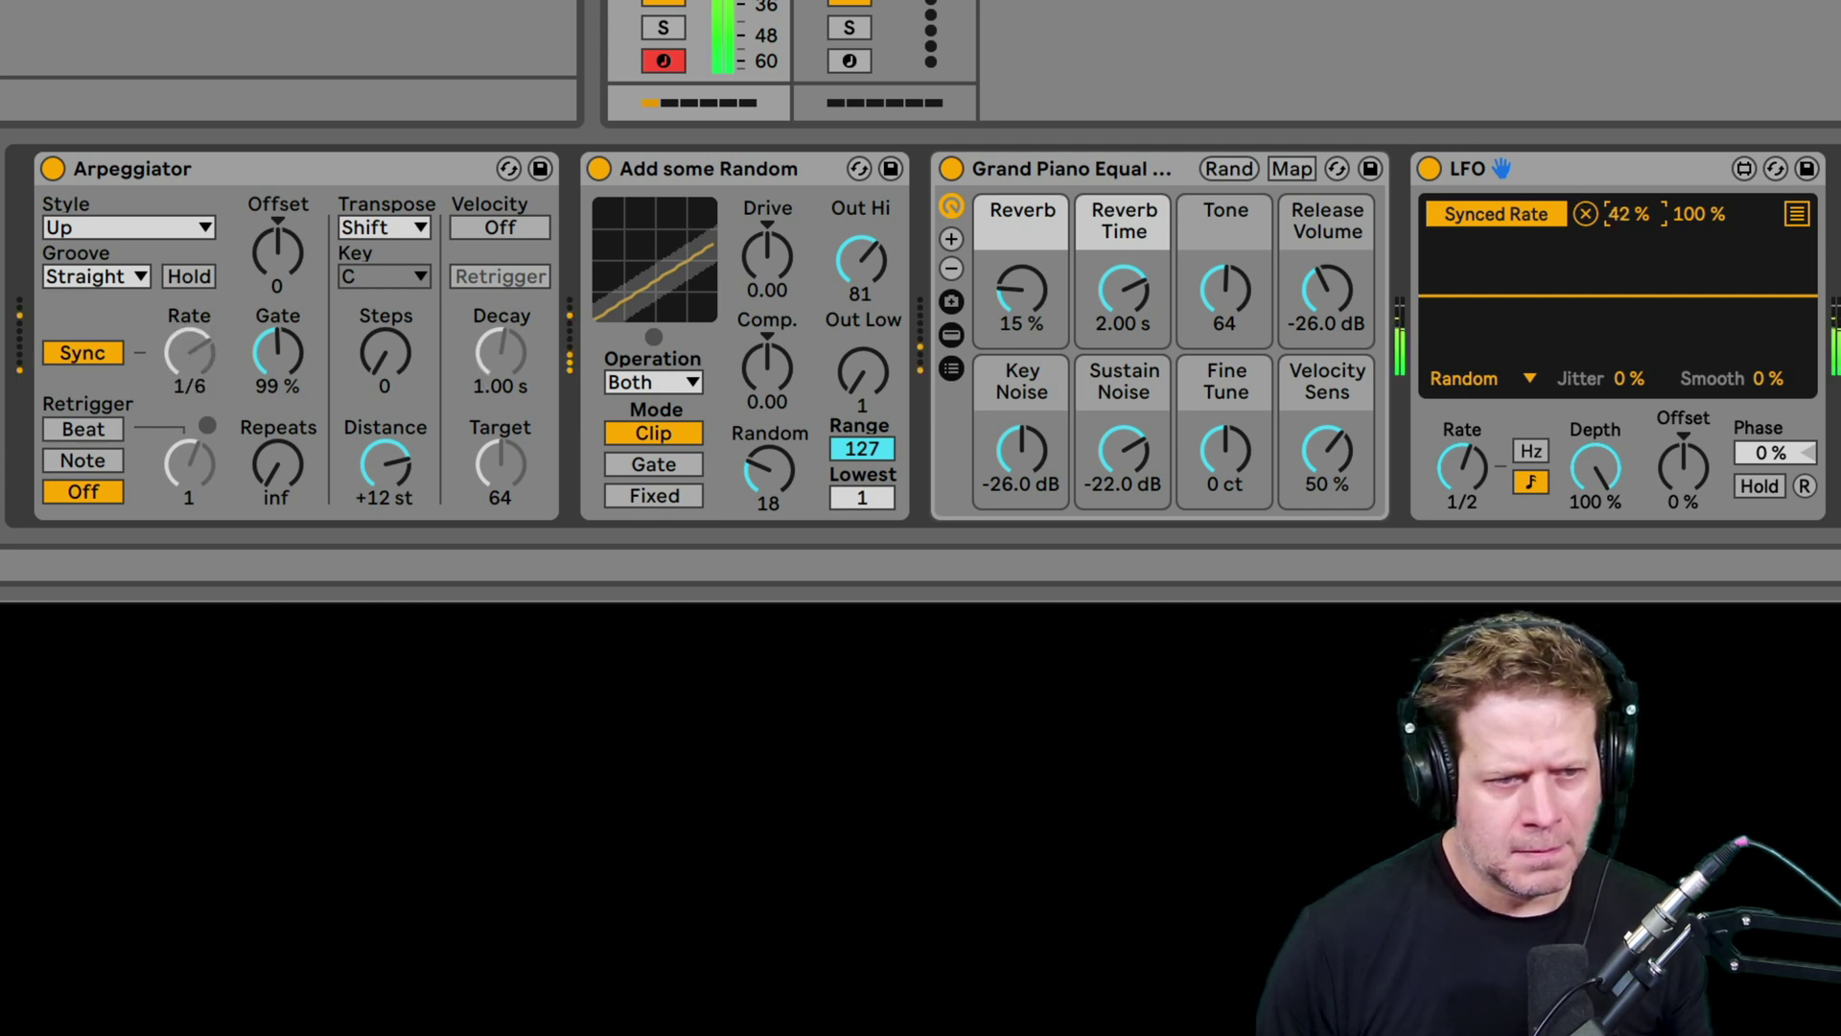
{"action": "left_click_drag", "start_coordinate": [1627, 213], "coordinate": [1627, 208]}
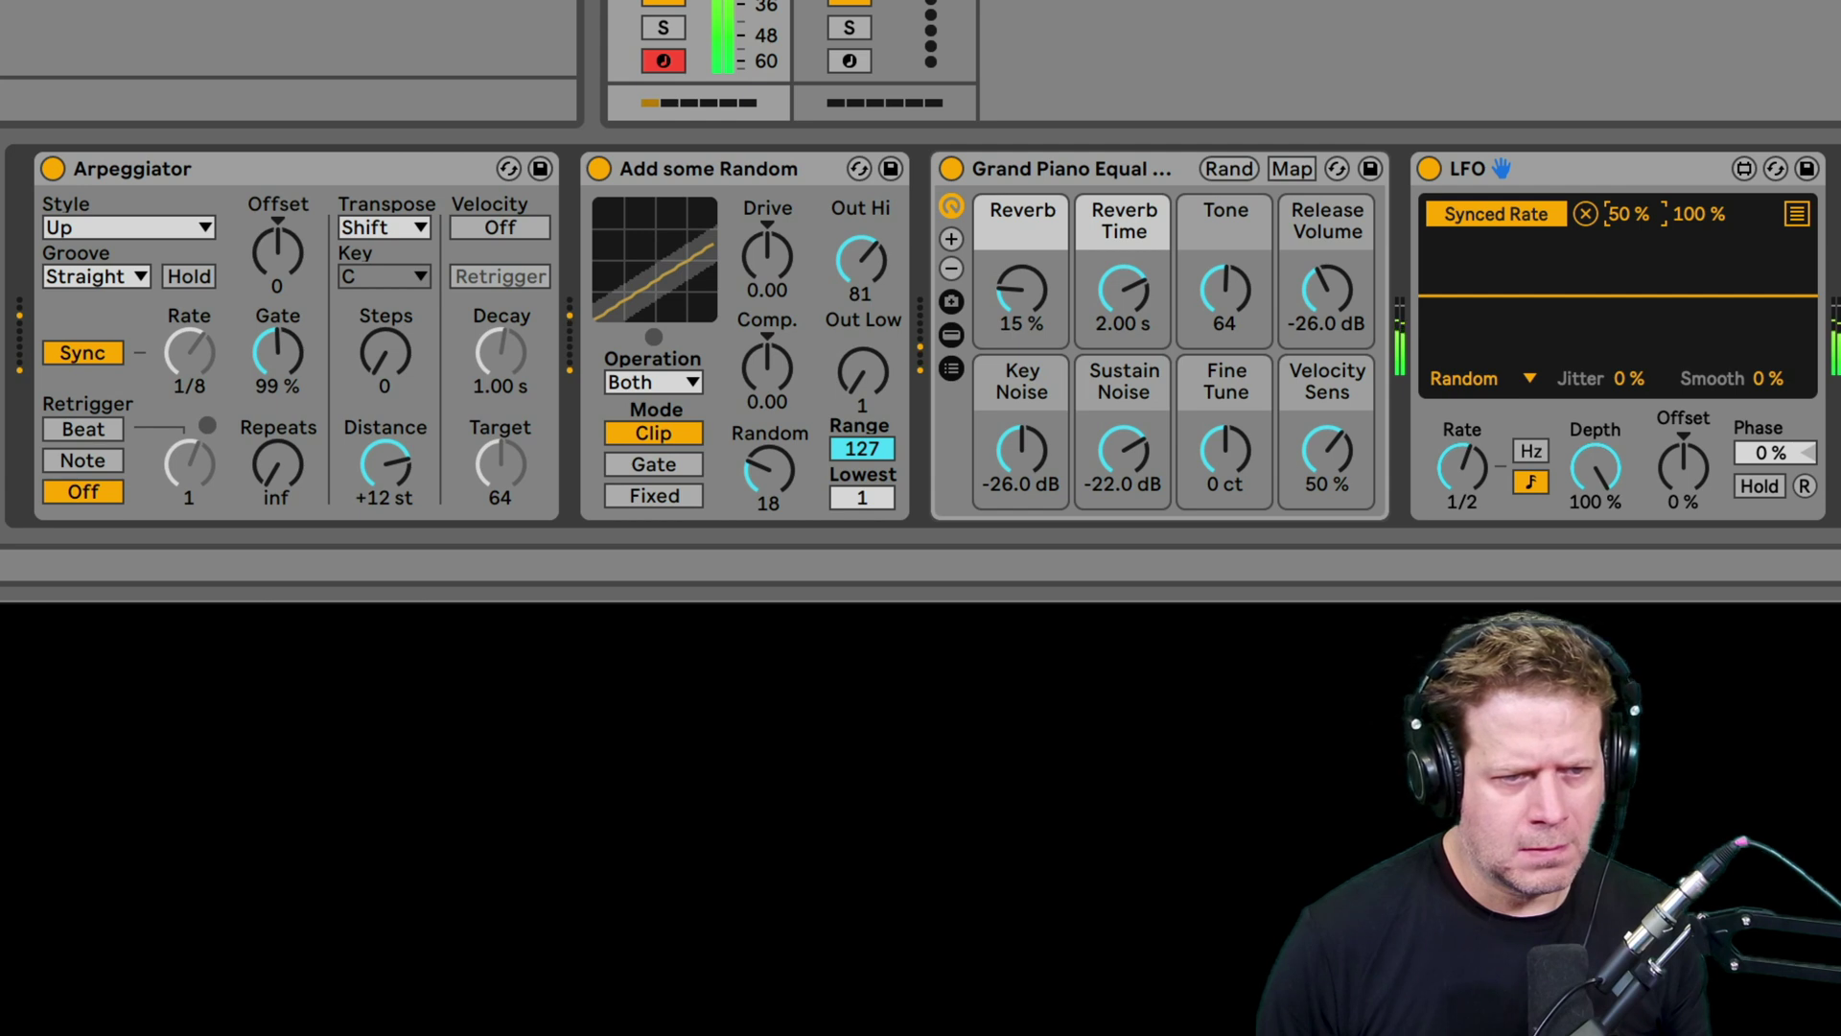
{"action": "left_click_drag", "start_coordinate": [1627, 208], "coordinate": [1628, 210]}
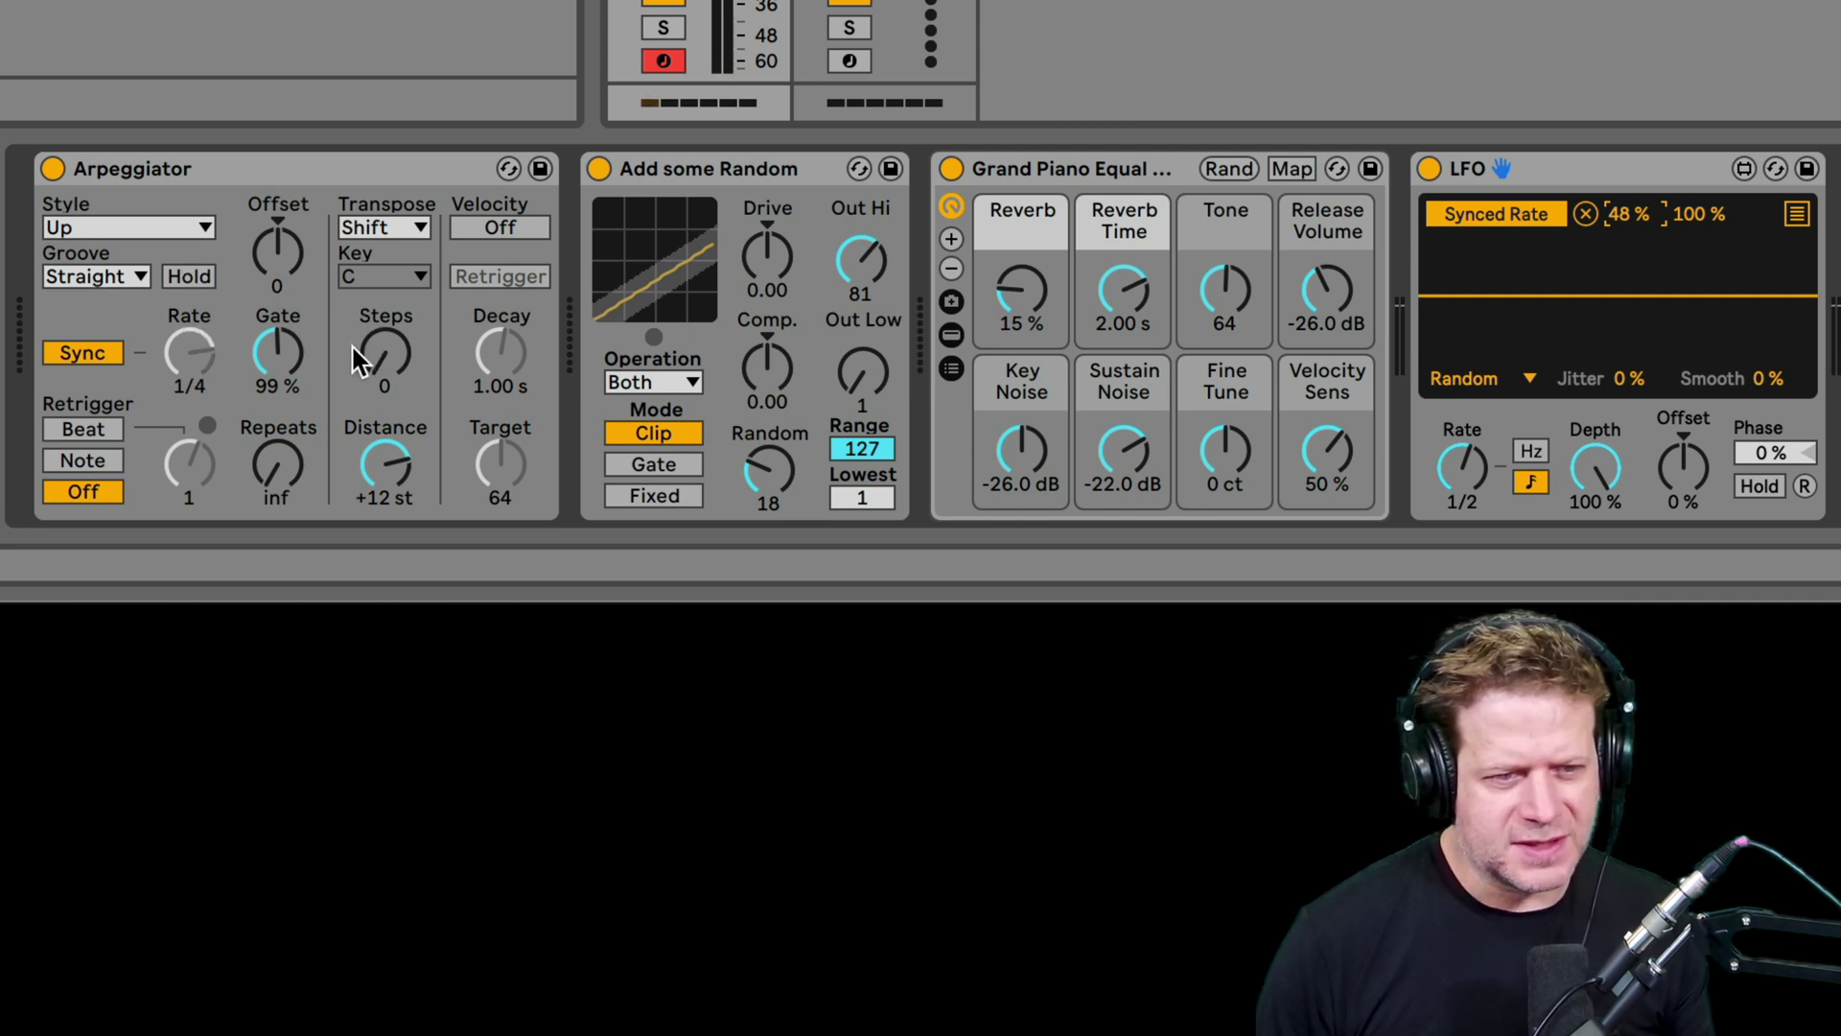
{"action": "left_click_drag", "start_coordinate": [375, 370], "coordinate": [384, 357]}
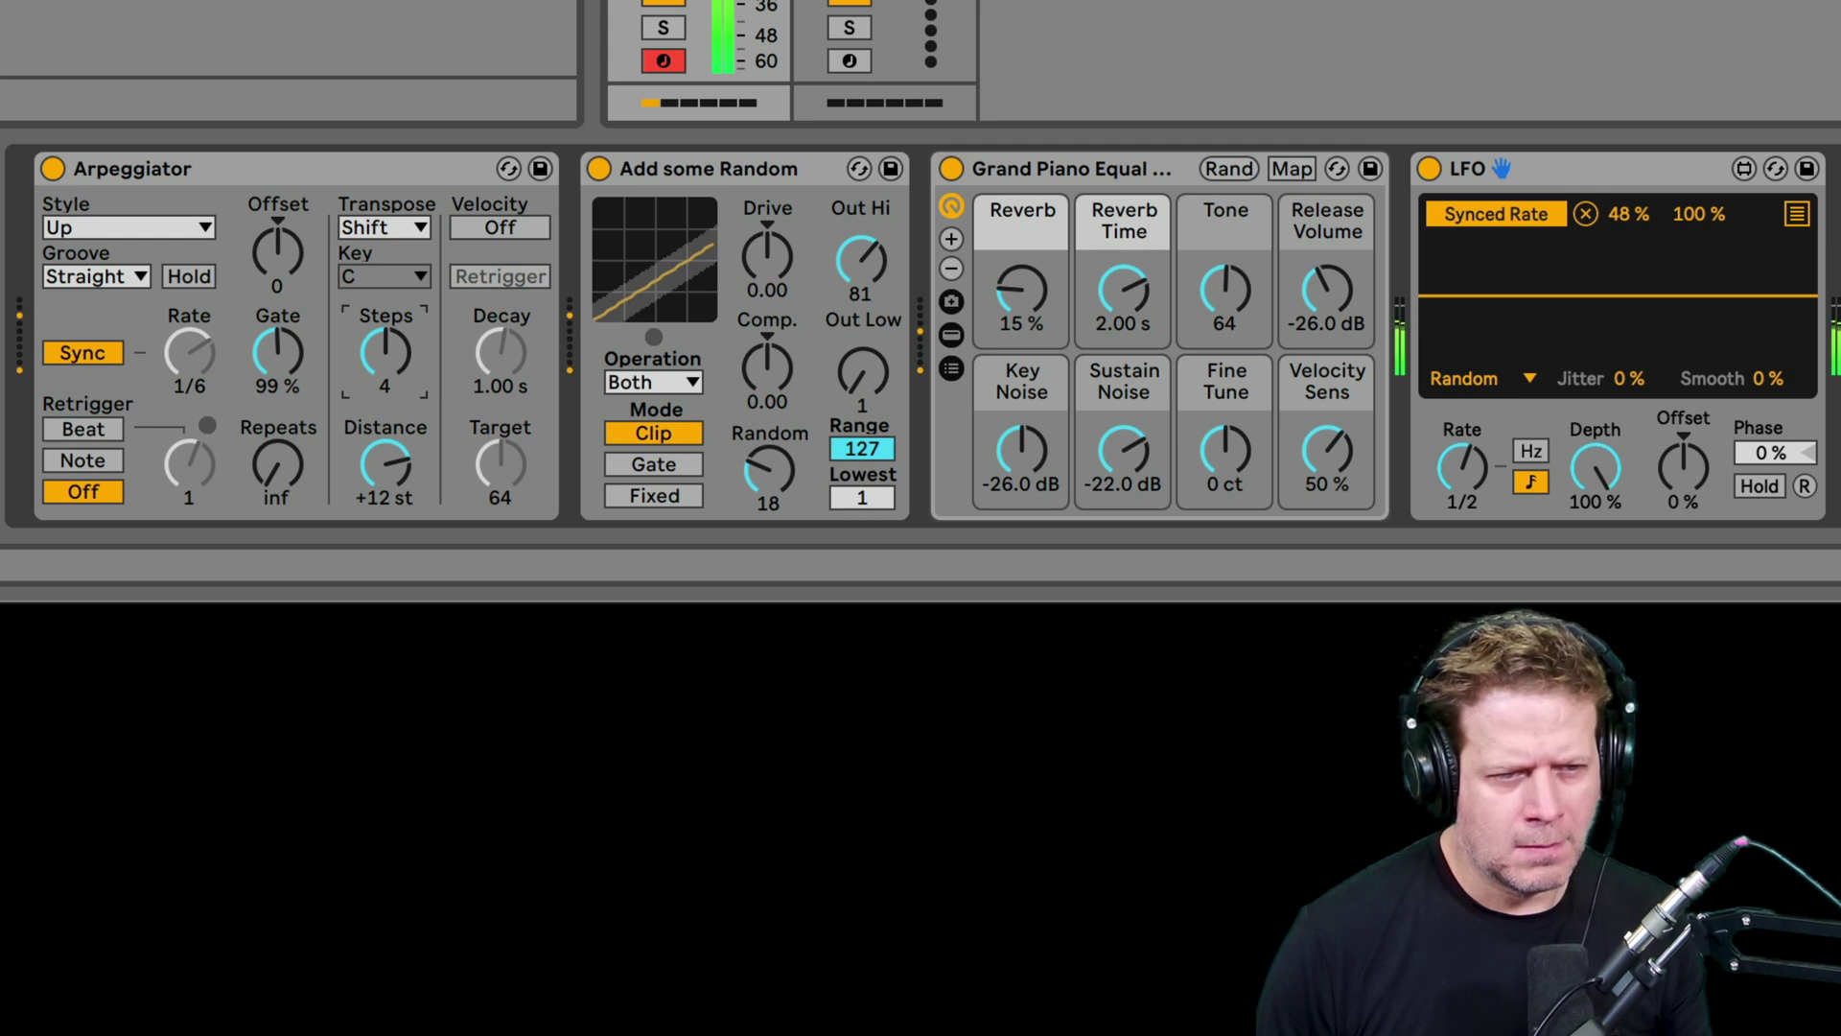
- Choose Random Other from the Arpeggiator's Style list
{"action": "left_click", "coordinate": [115, 278]}
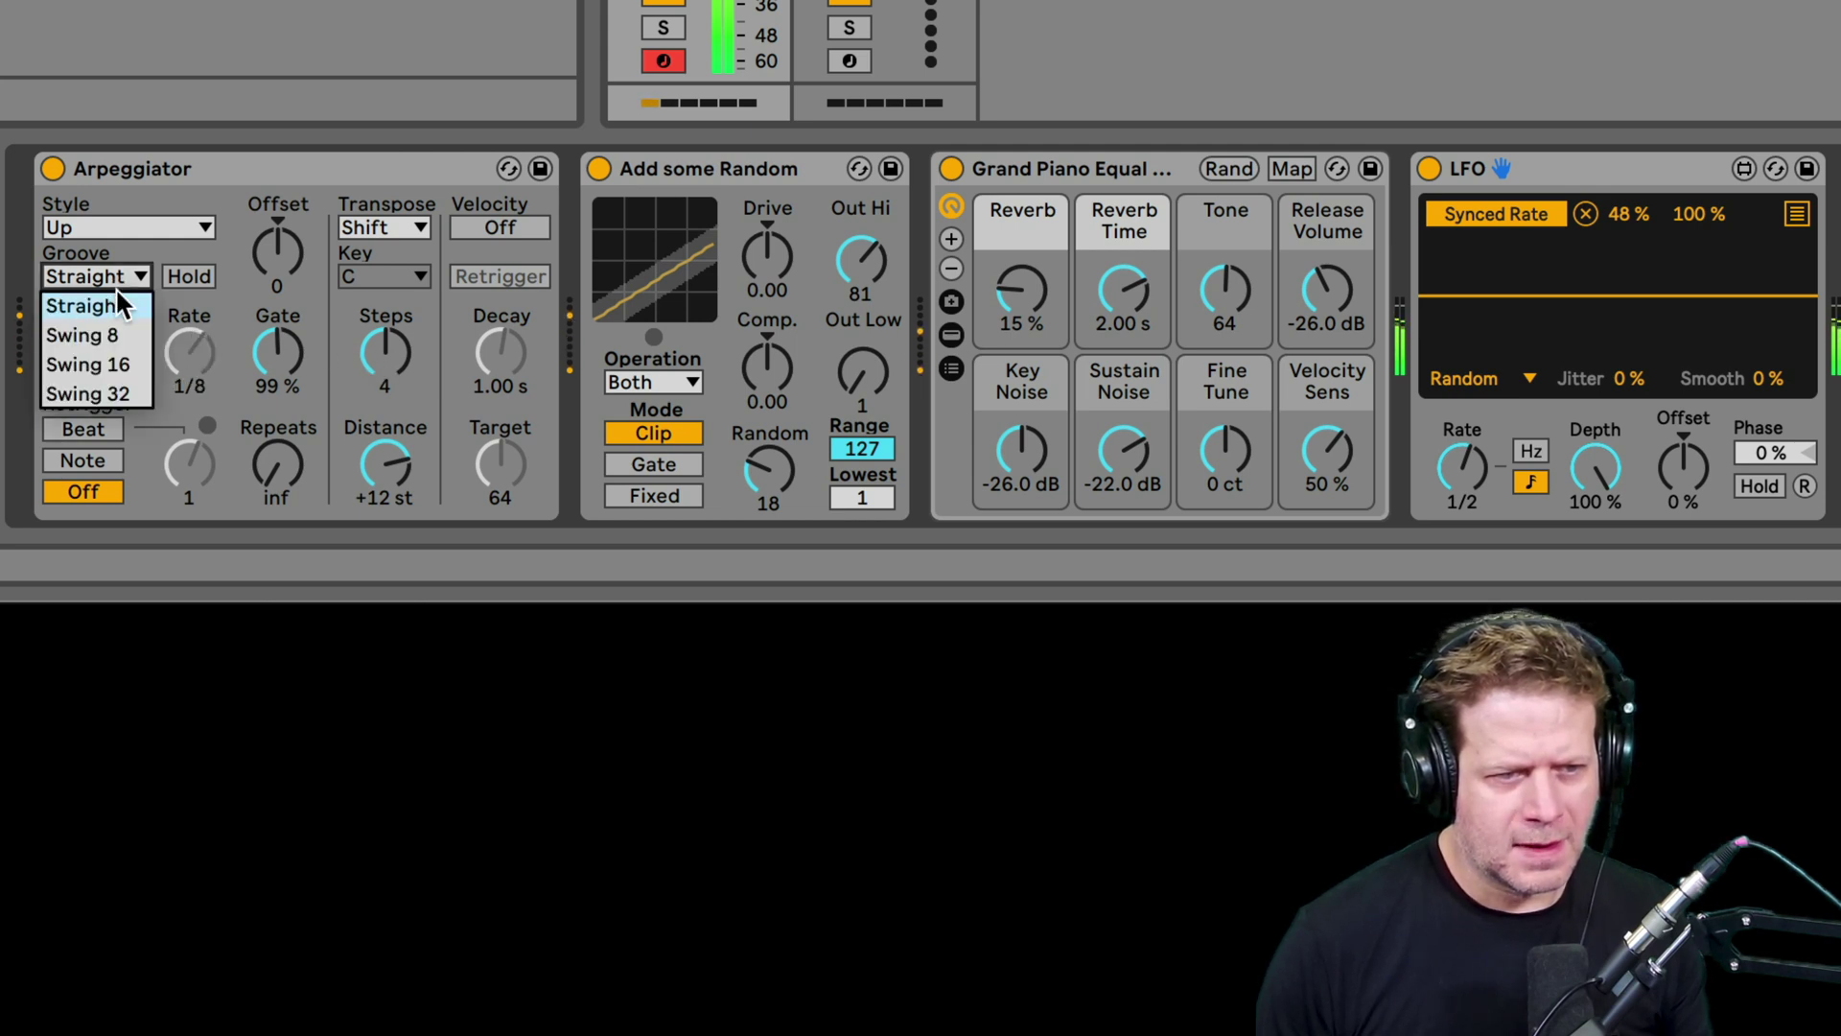
{"action": "left_click", "coordinate": [115, 286]}
{"action": "left_click", "coordinate": [127, 223]}
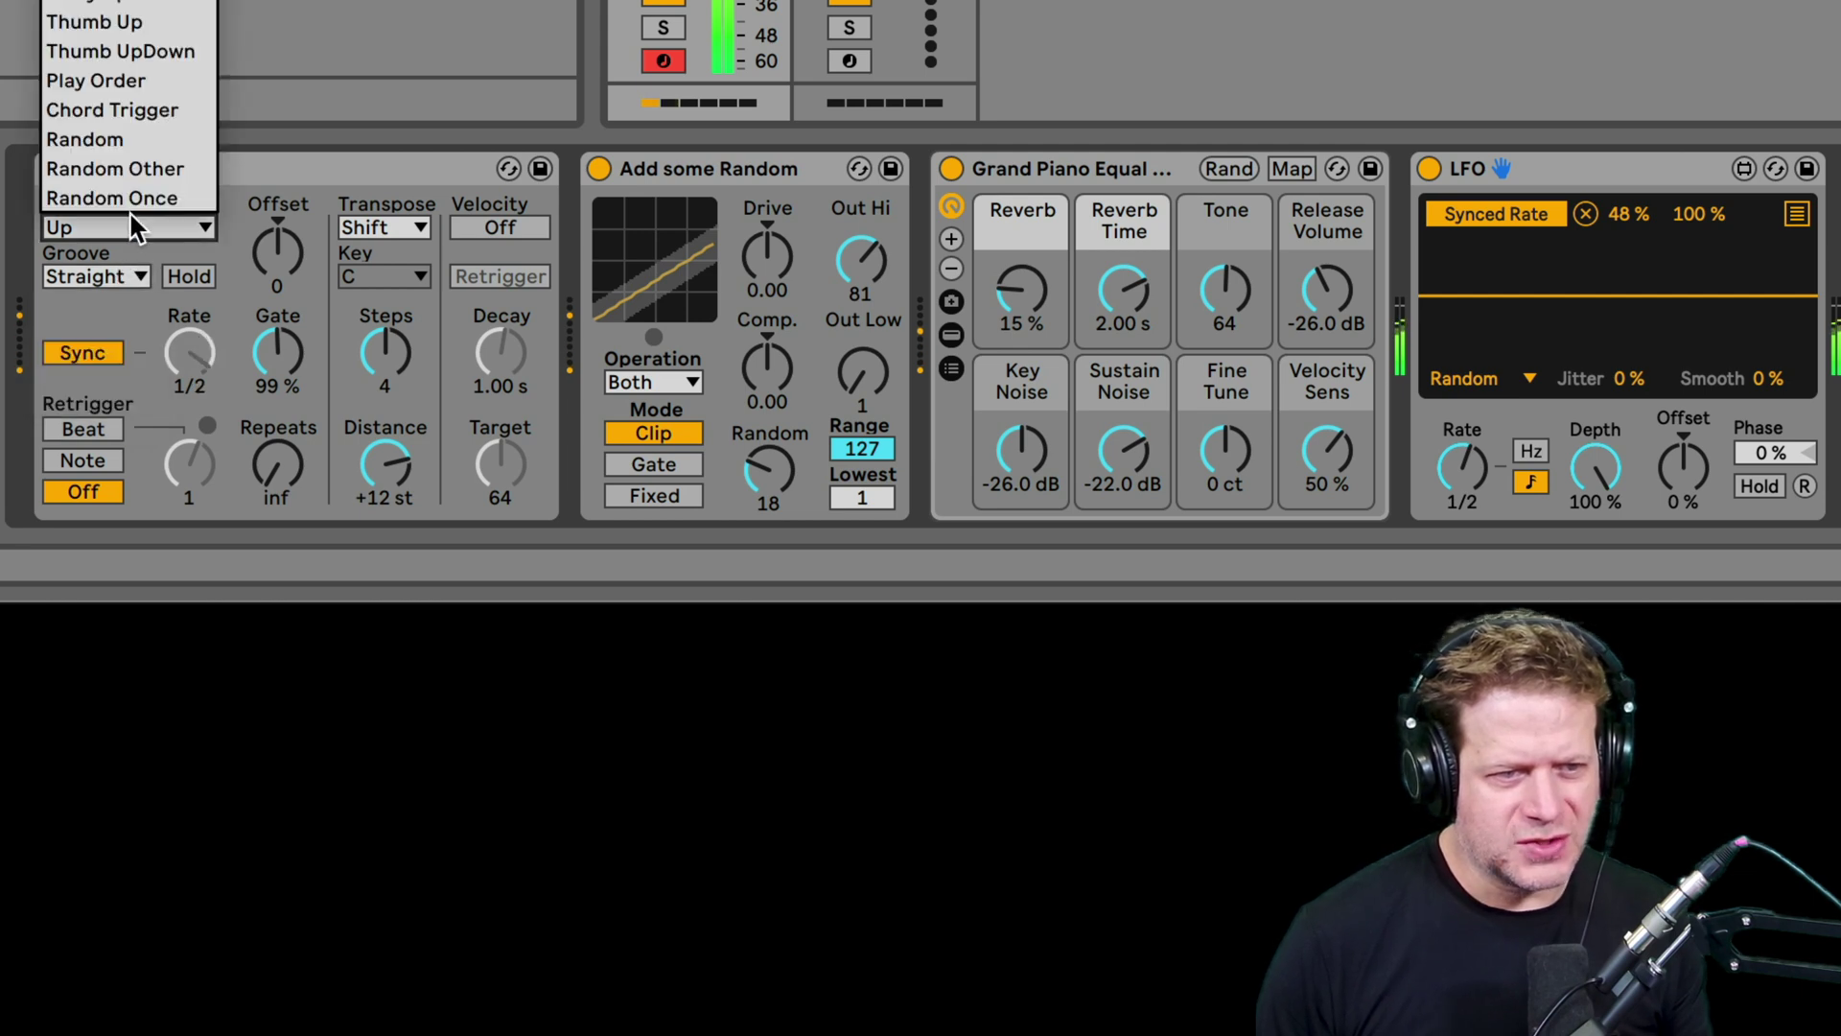
{"action": "left_click", "coordinate": [138, 170]}
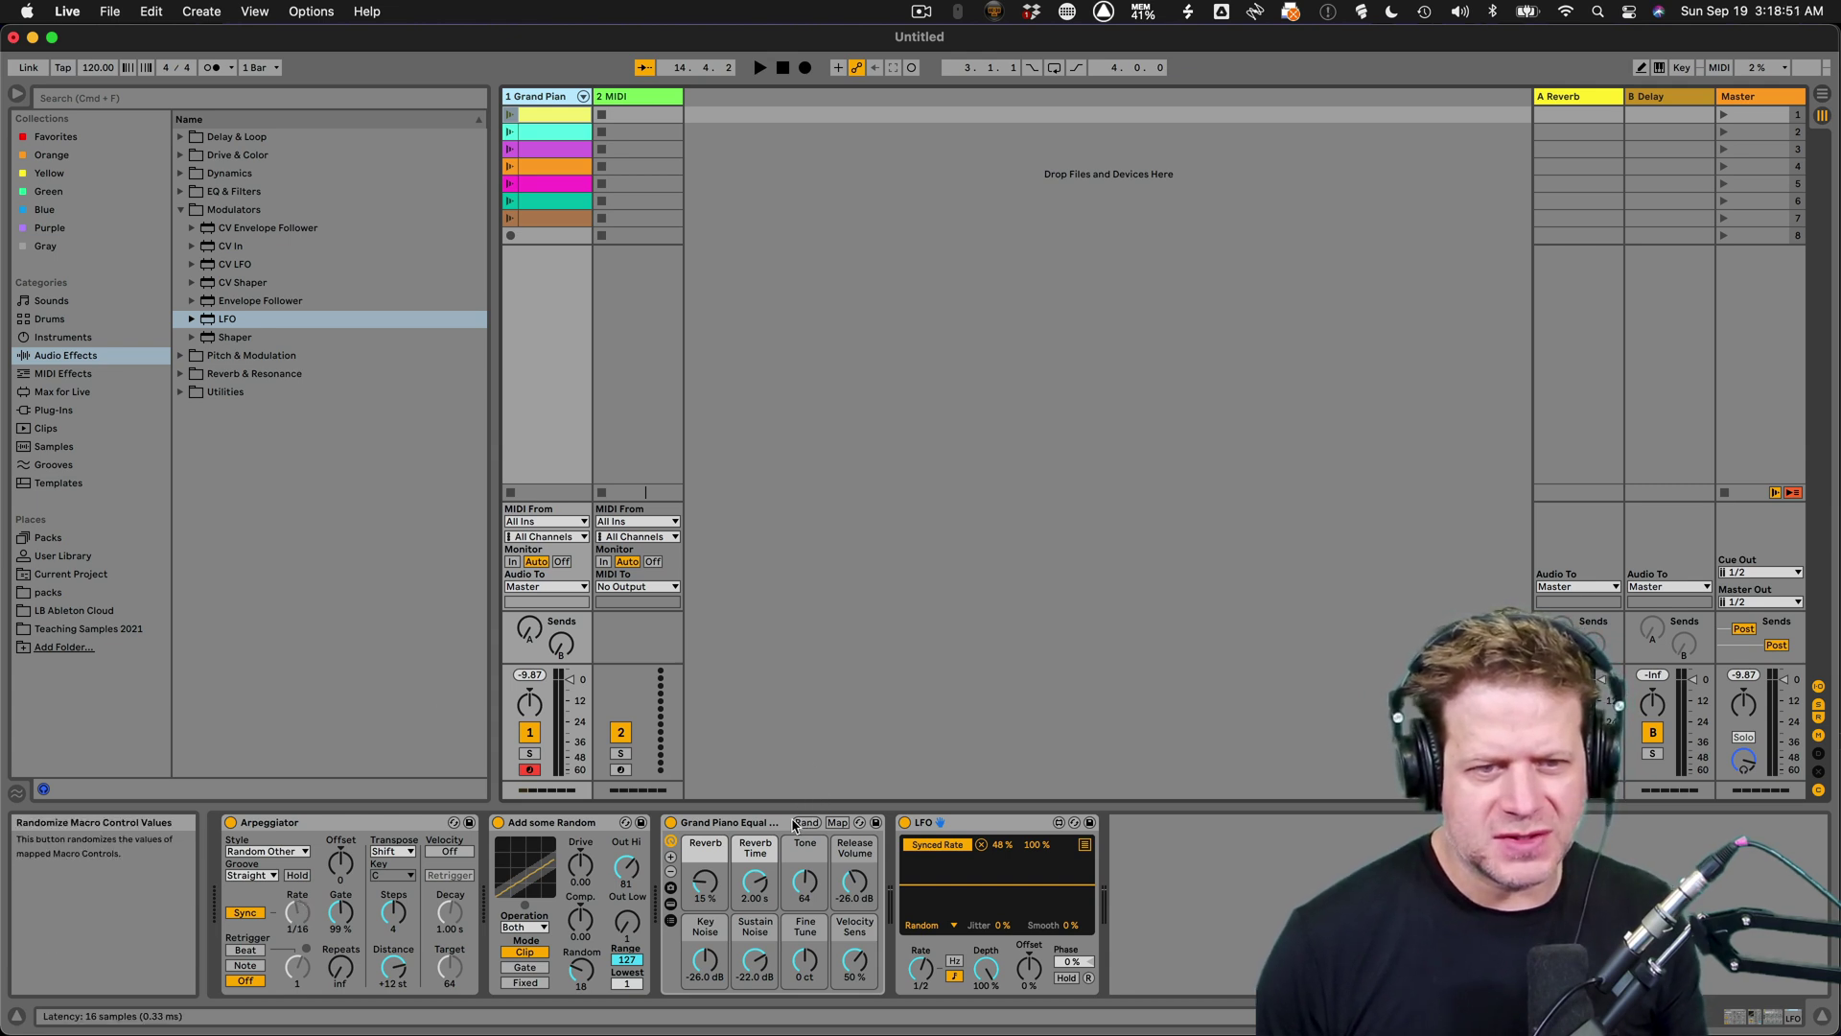
- Deactivate the piano track and select the empty second MIDI track
{"action": "left_click", "coordinate": [749, 827]}
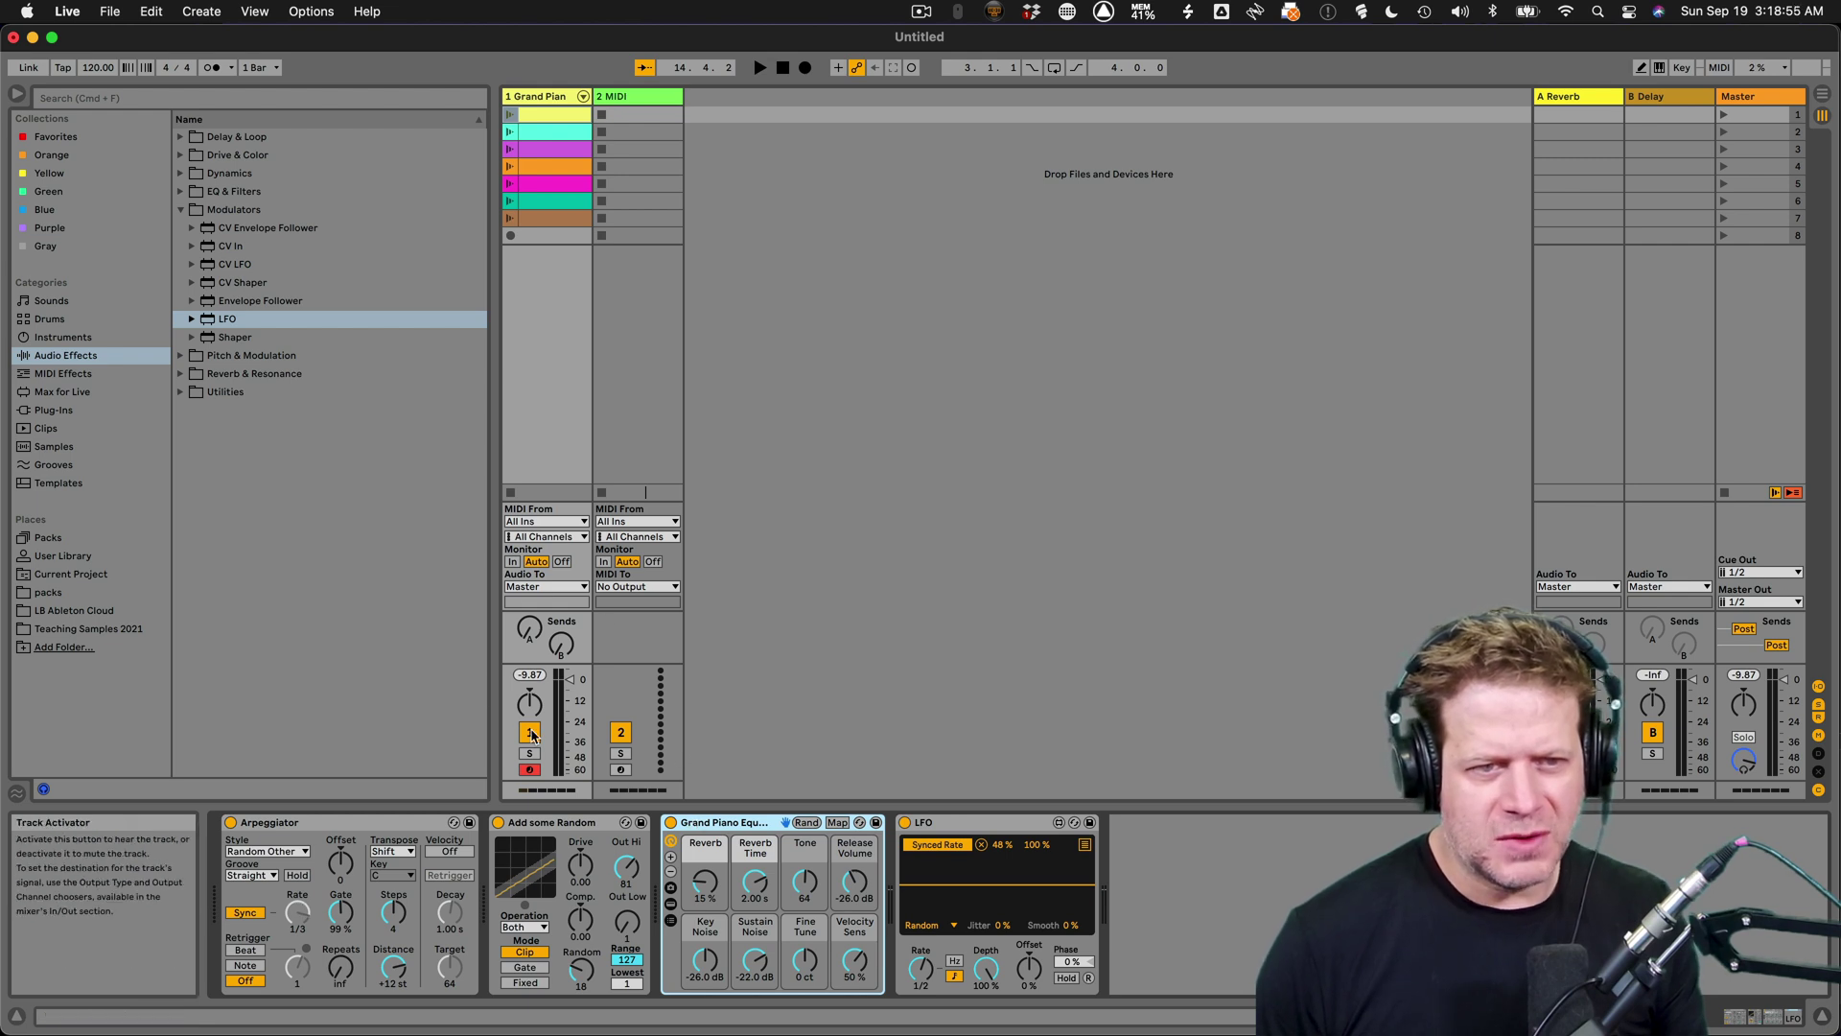
{"action": "left_click", "coordinate": [621, 752]}
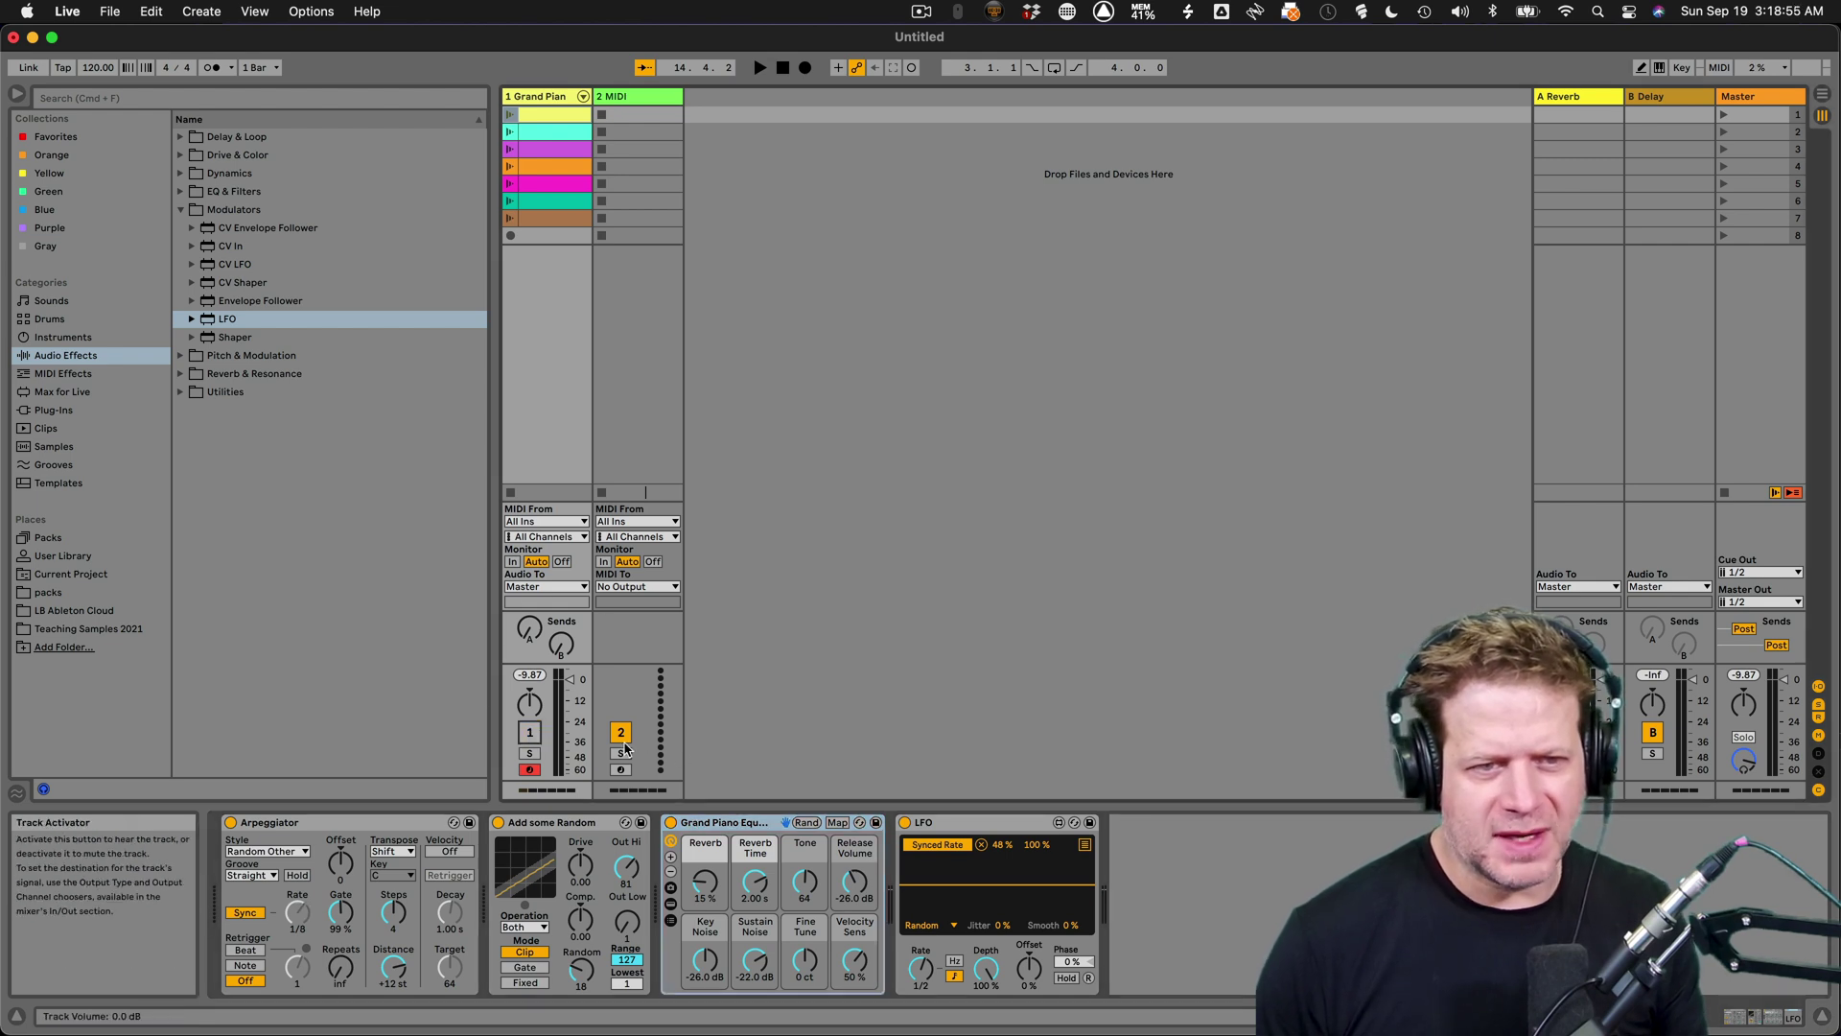
{"action": "left_click", "coordinate": [637, 97]}
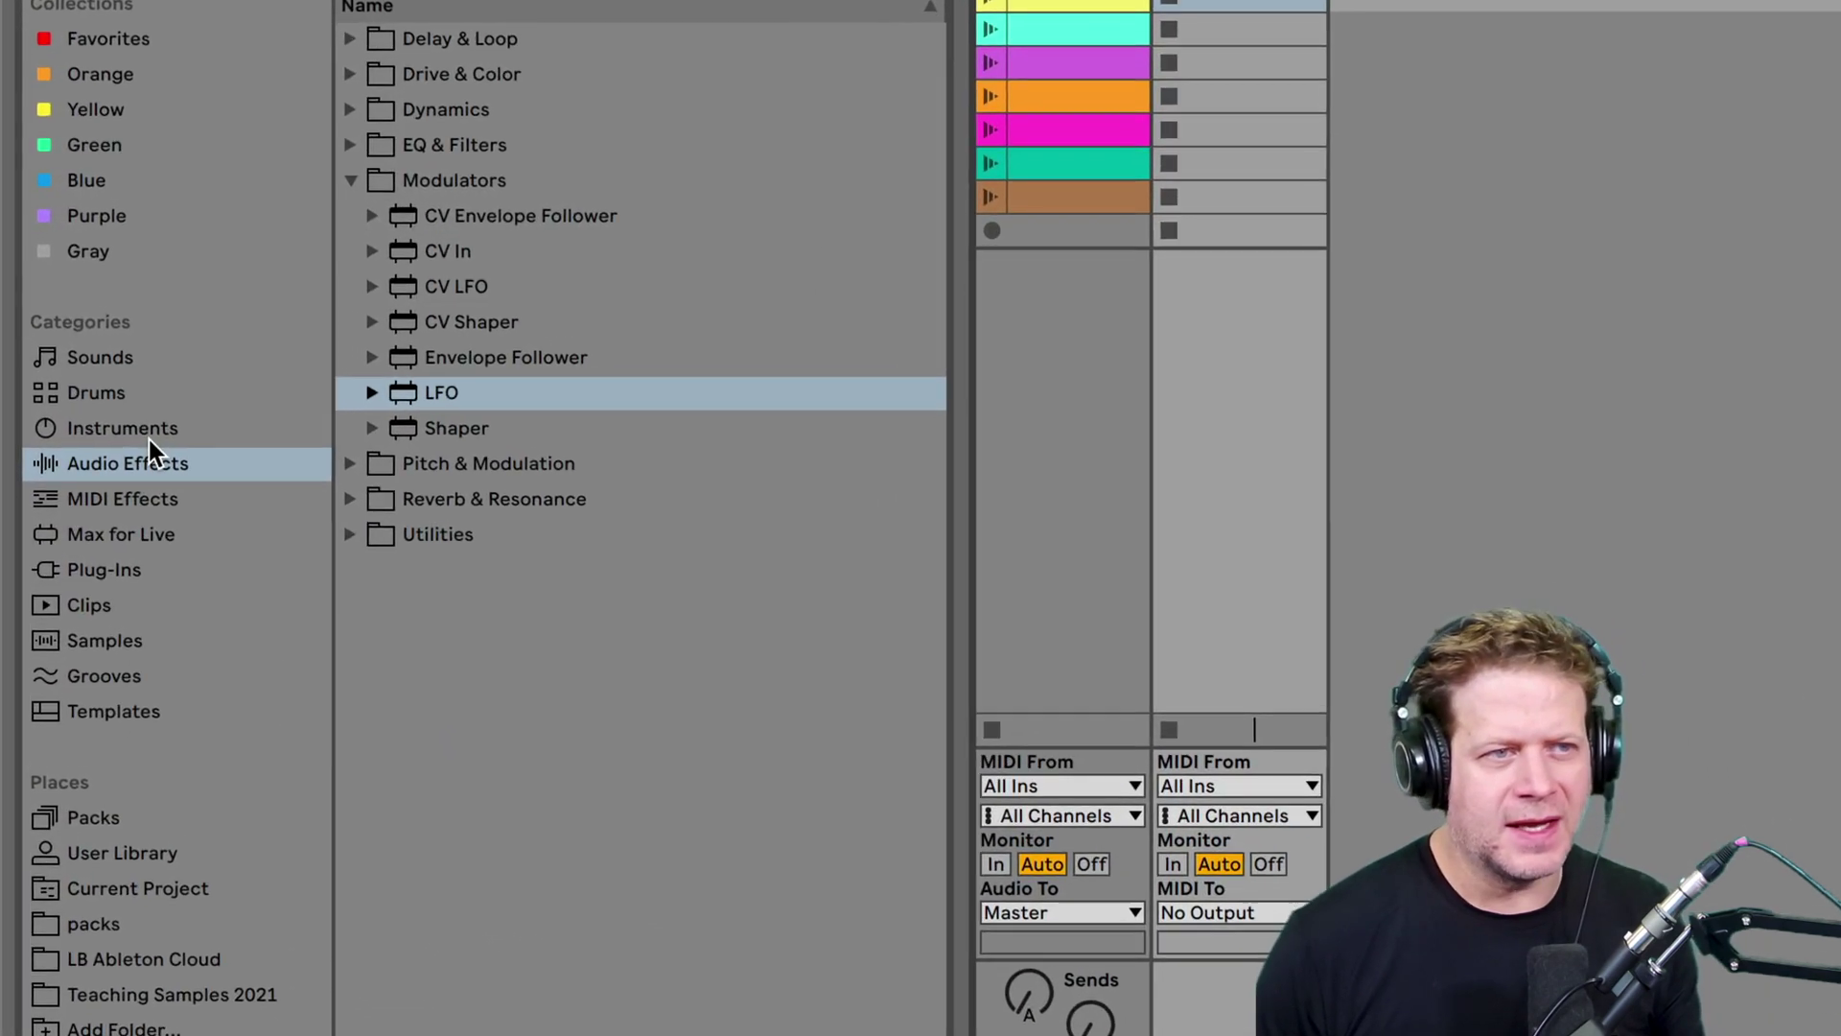
- Load Short All-in-one - String Quartet from Spitfire's String Quartet pack onto track 2
{"action": "left_click", "coordinate": [148, 435]}
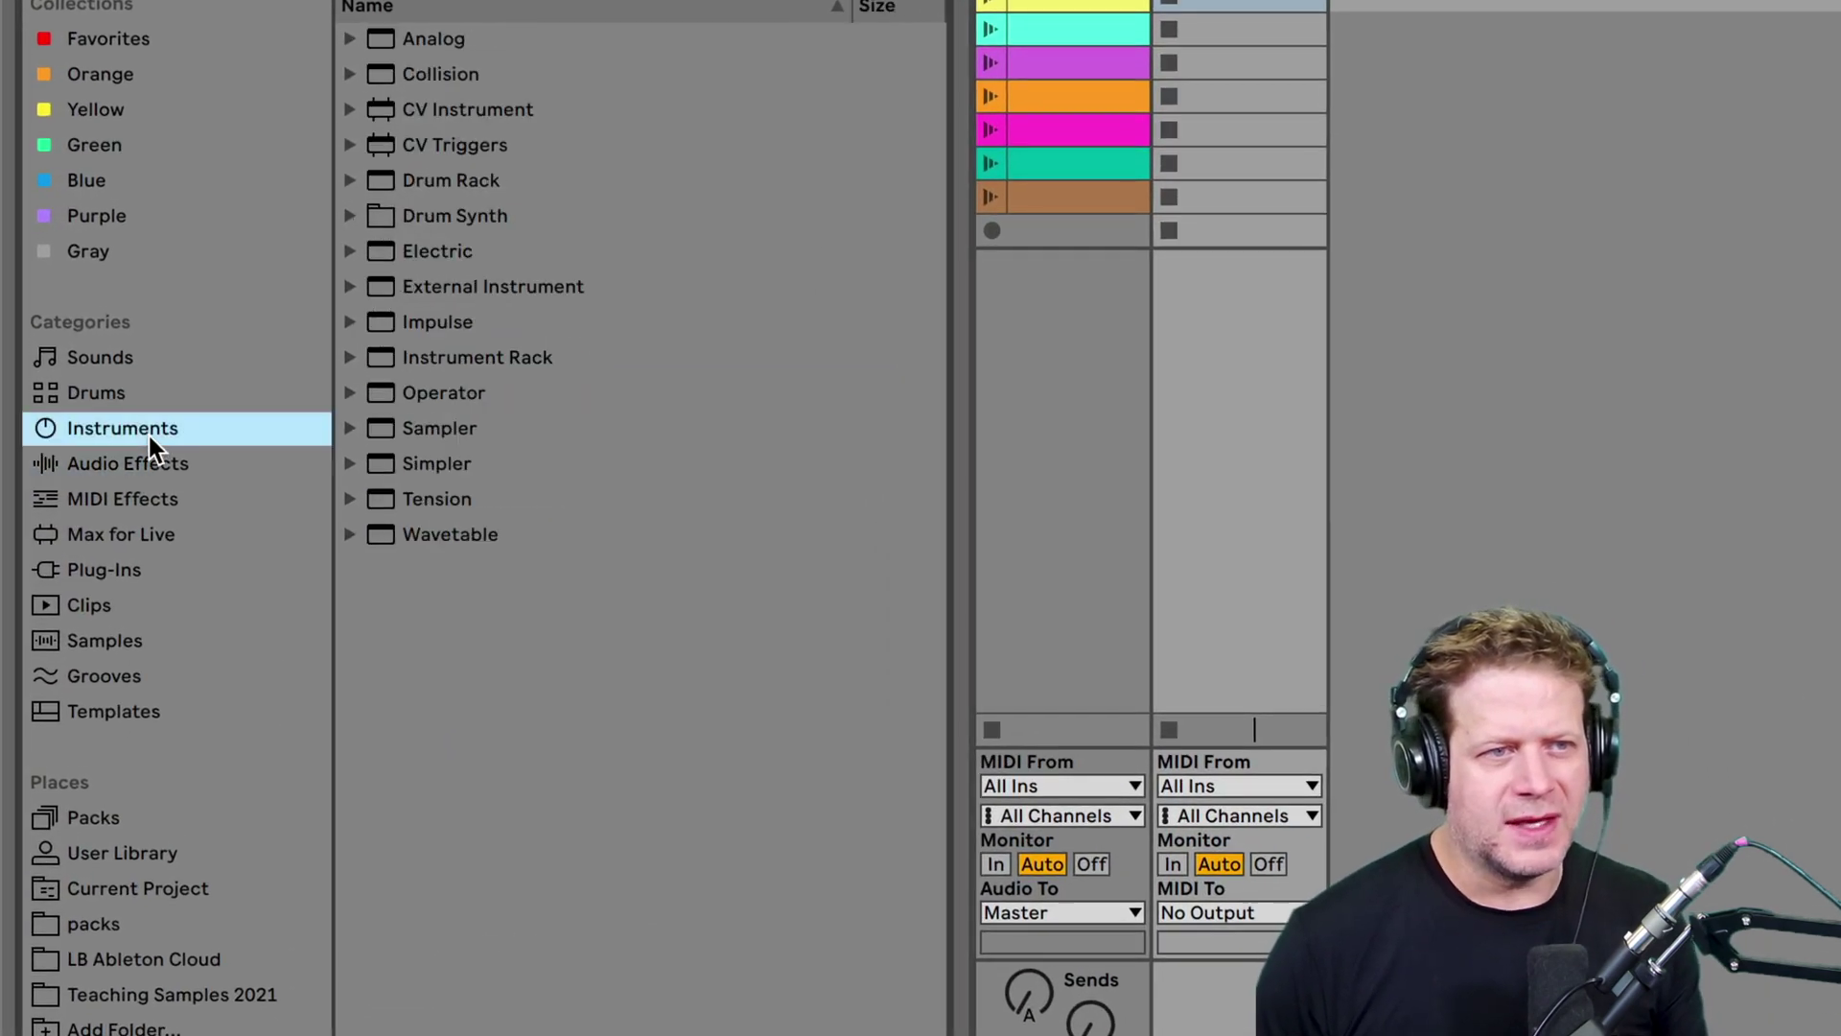
{"action": "left_click", "coordinate": [102, 822]}
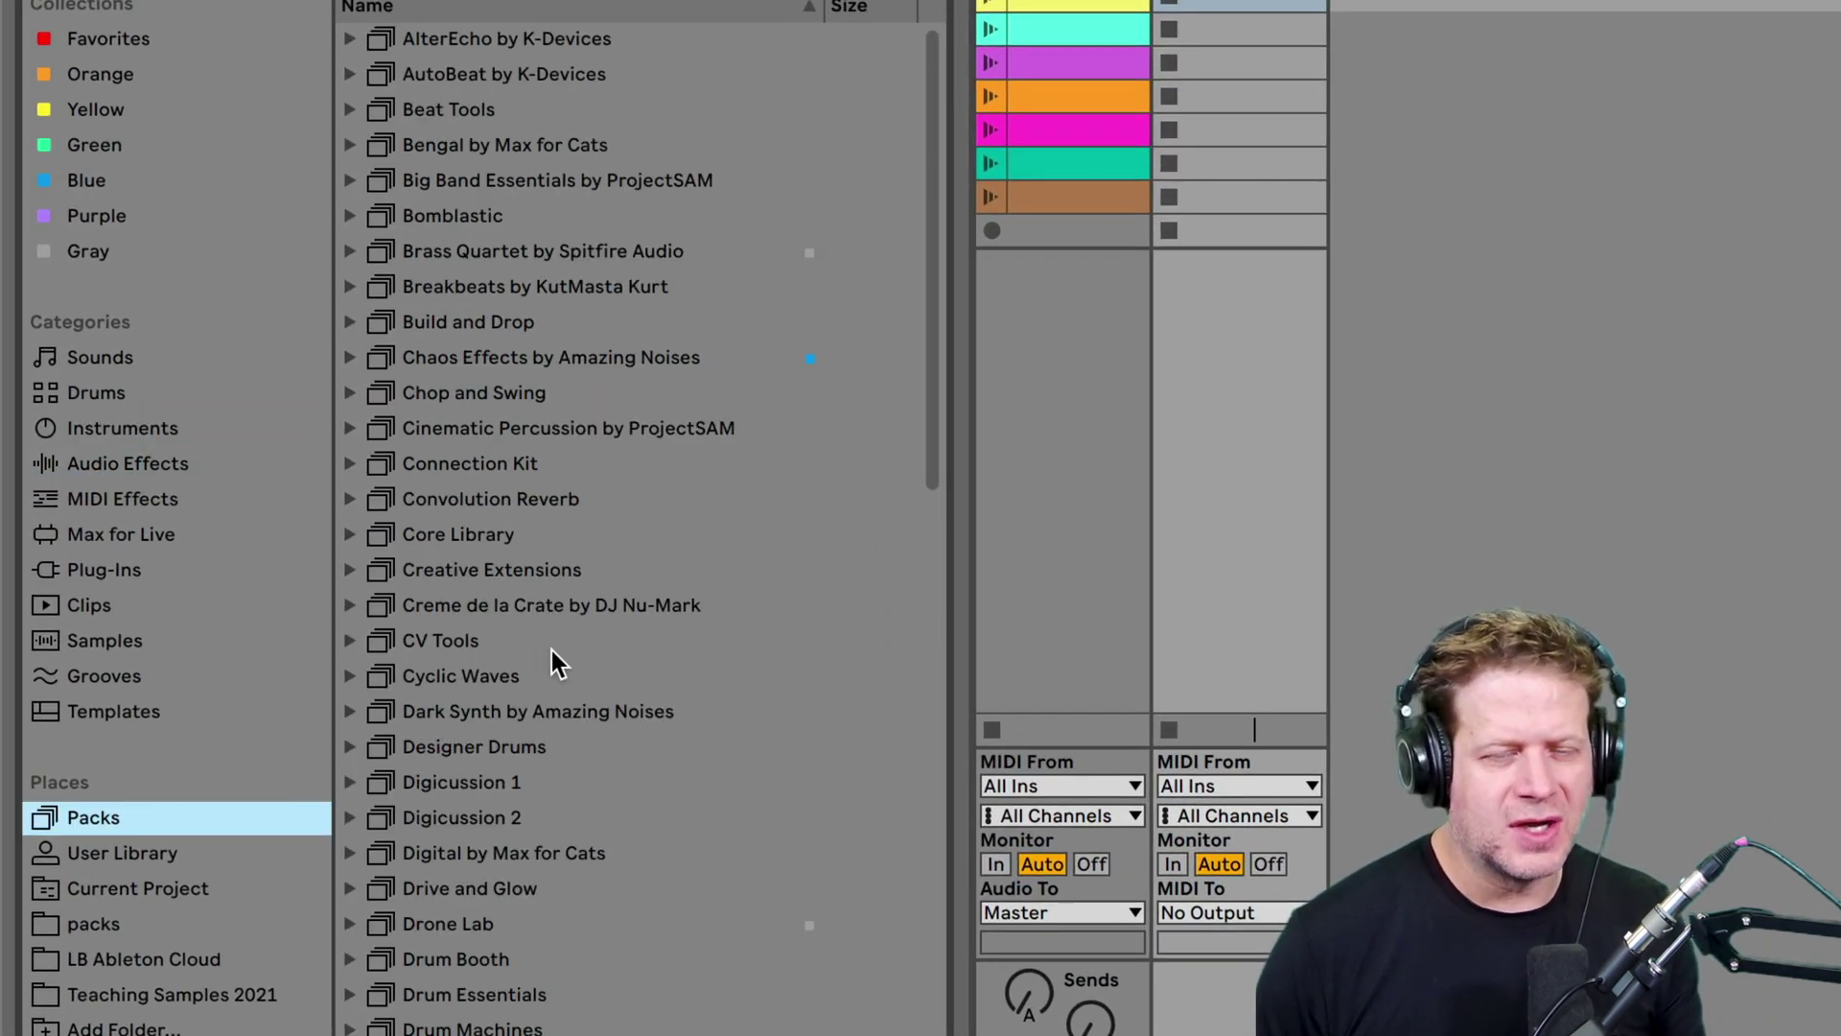
{"action": "scroll", "coordinate": [550, 650], "scroll_direction": "down", "scroll_amount": 8}
{"action": "scroll", "coordinate": [550, 650], "scroll_direction": "down", "scroll_amount": 12}
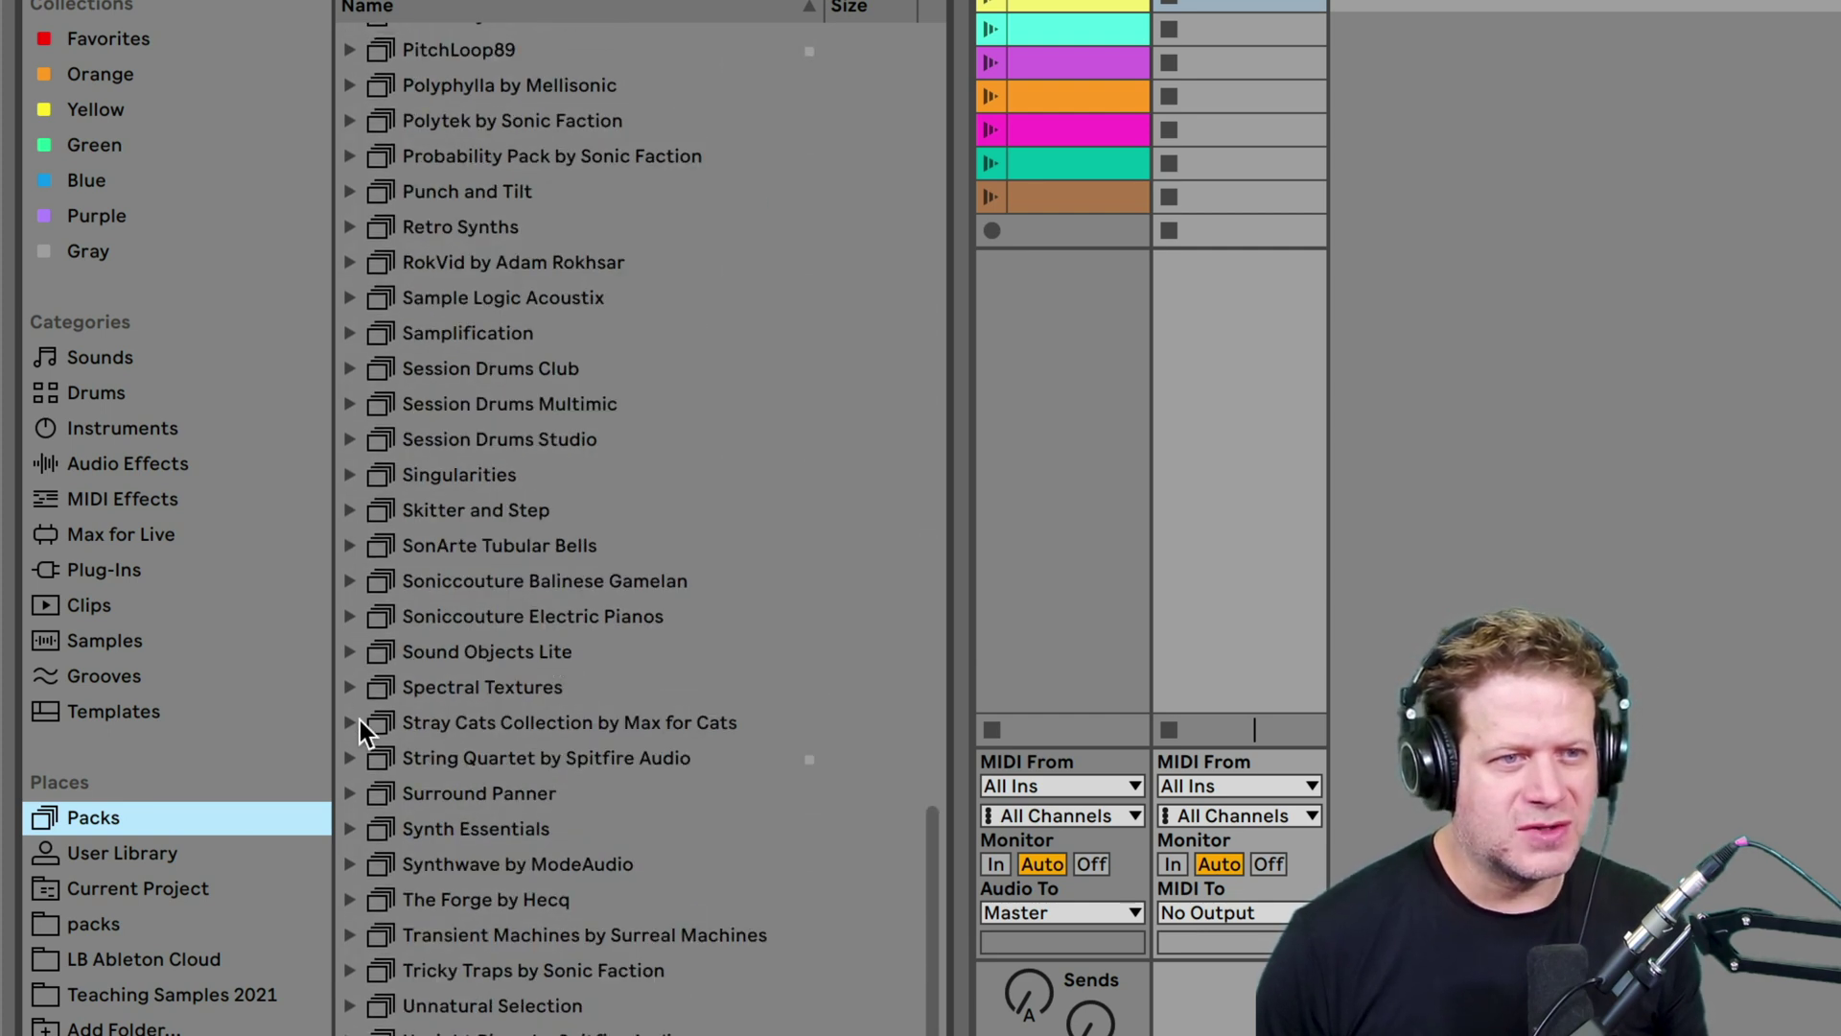
{"action": "left_click", "coordinate": [351, 757]}
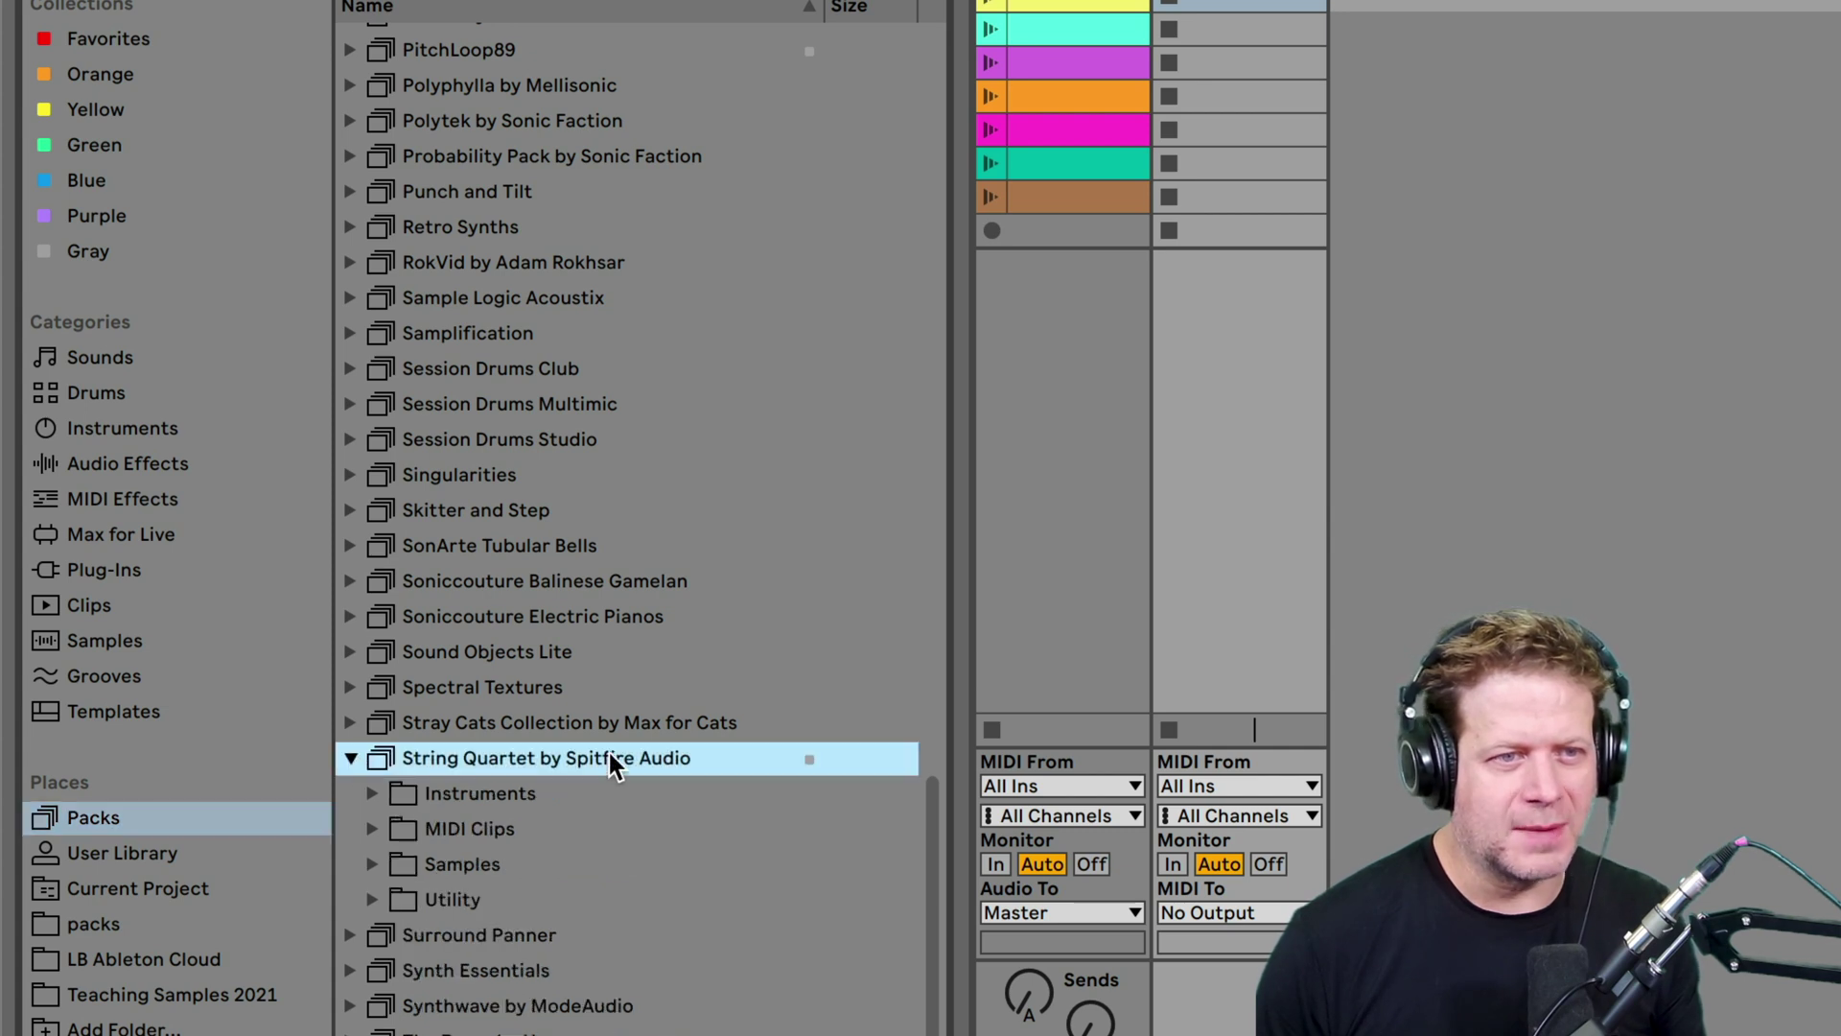
{"action": "scroll", "coordinate": [608, 752], "scroll_direction": "down", "scroll_amount": 1}
{"action": "left_click", "coordinate": [372, 714]}
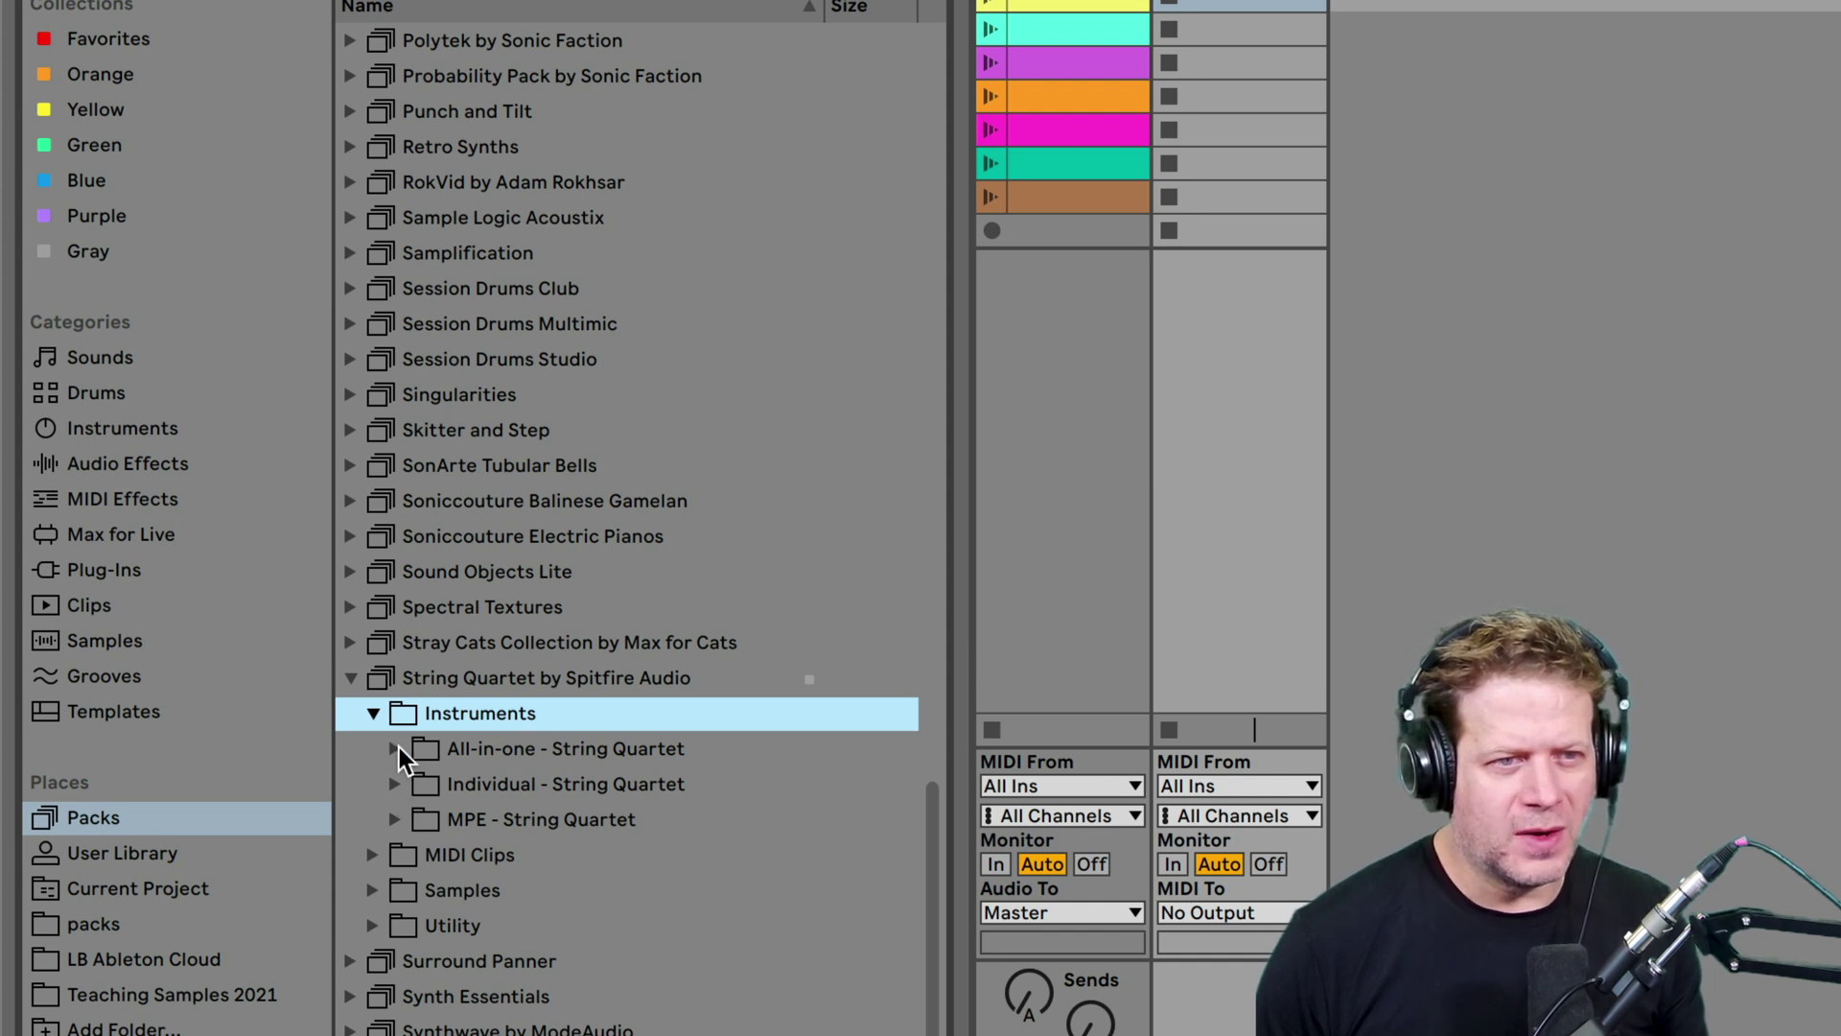
{"action": "left_click", "coordinate": [397, 747]}
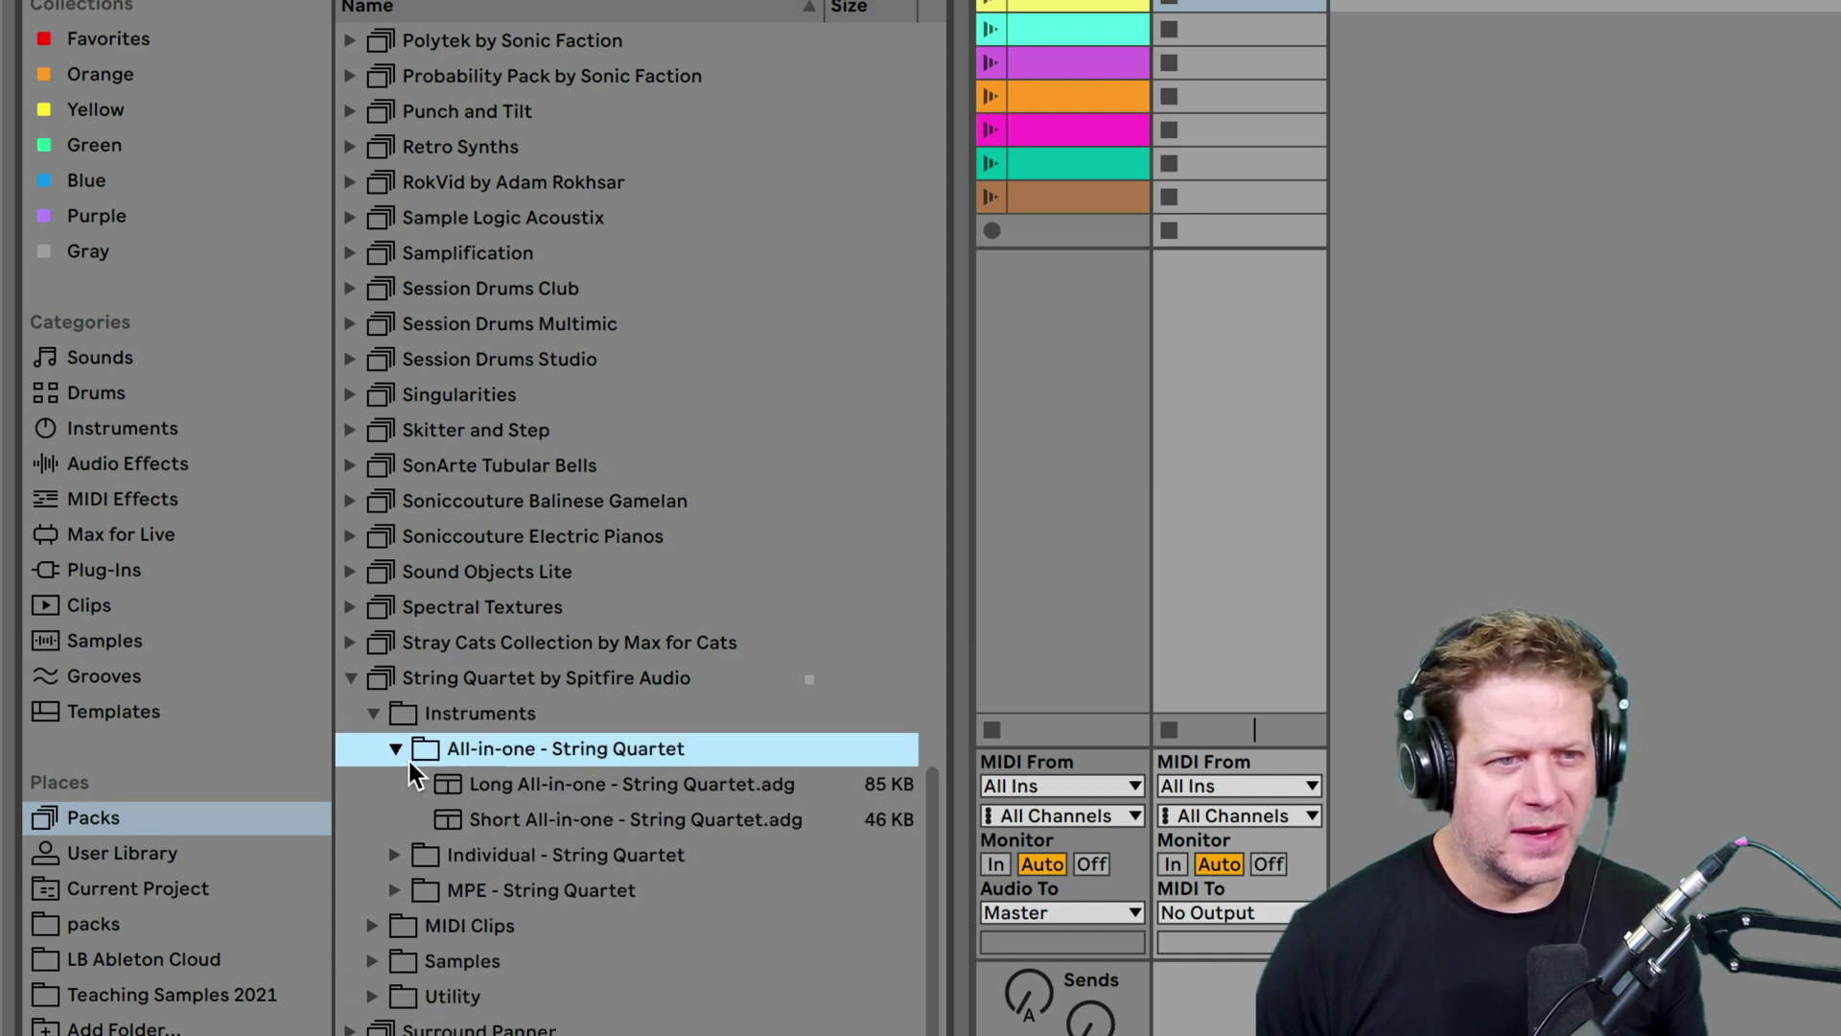
{"action": "left_click", "coordinate": [553, 817]}
{"action": "left_click_drag", "start_coordinate": [542, 830], "coordinate": [1160, 14]}
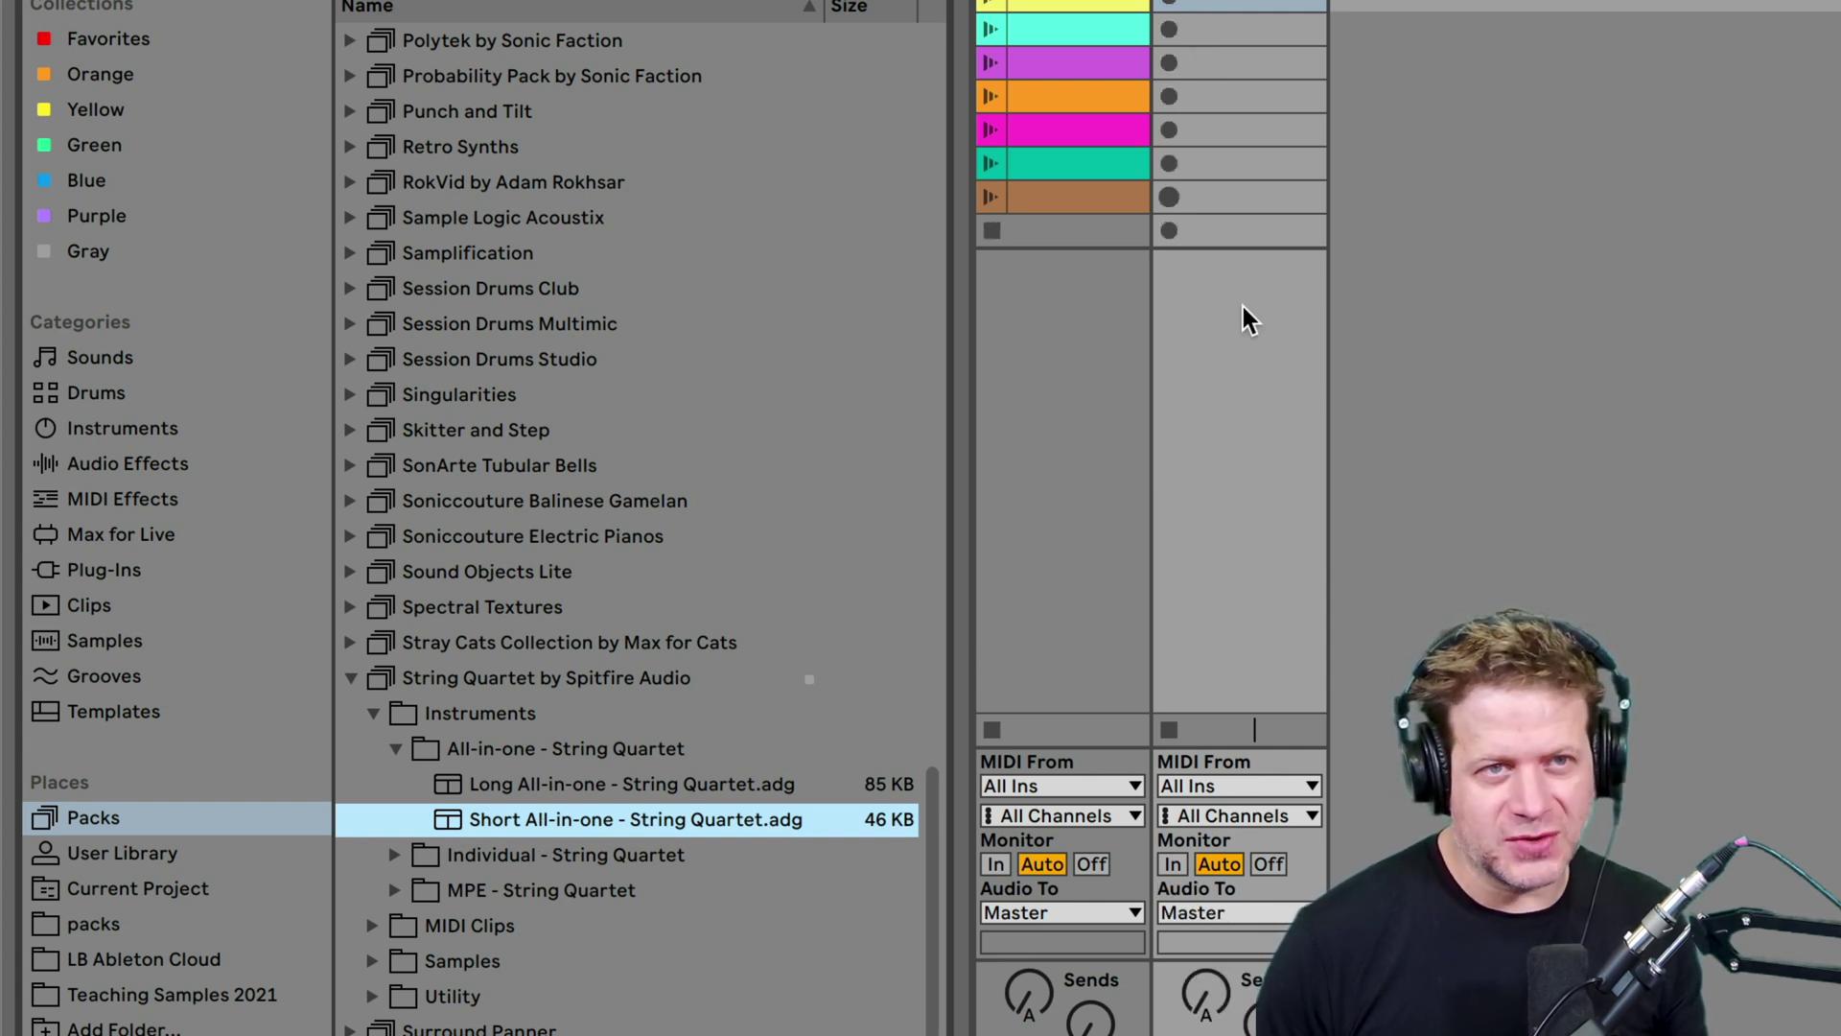
{"action": "left_click", "coordinate": [1052, 364]}
{"action": "left_click", "coordinate": [1203, 379]}
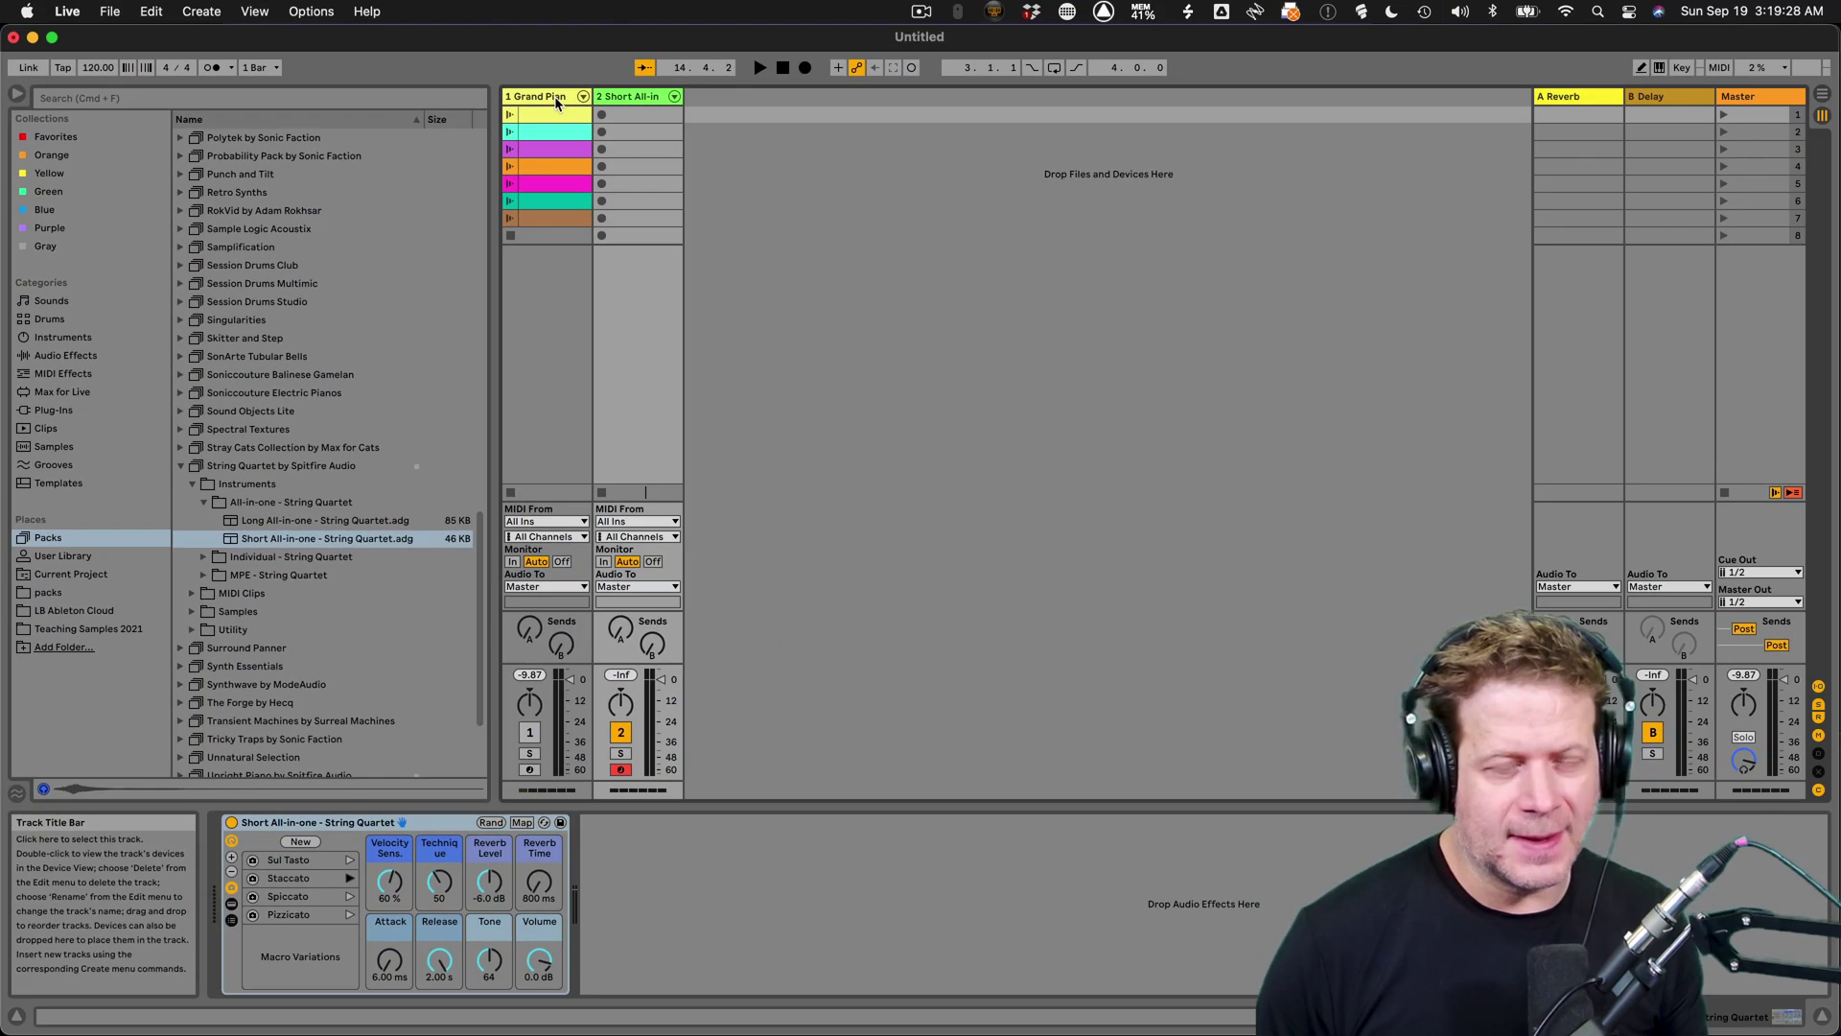
- Rename track 1 to 'Random Melody'
{"action": "right_click", "coordinate": [854, 18]}
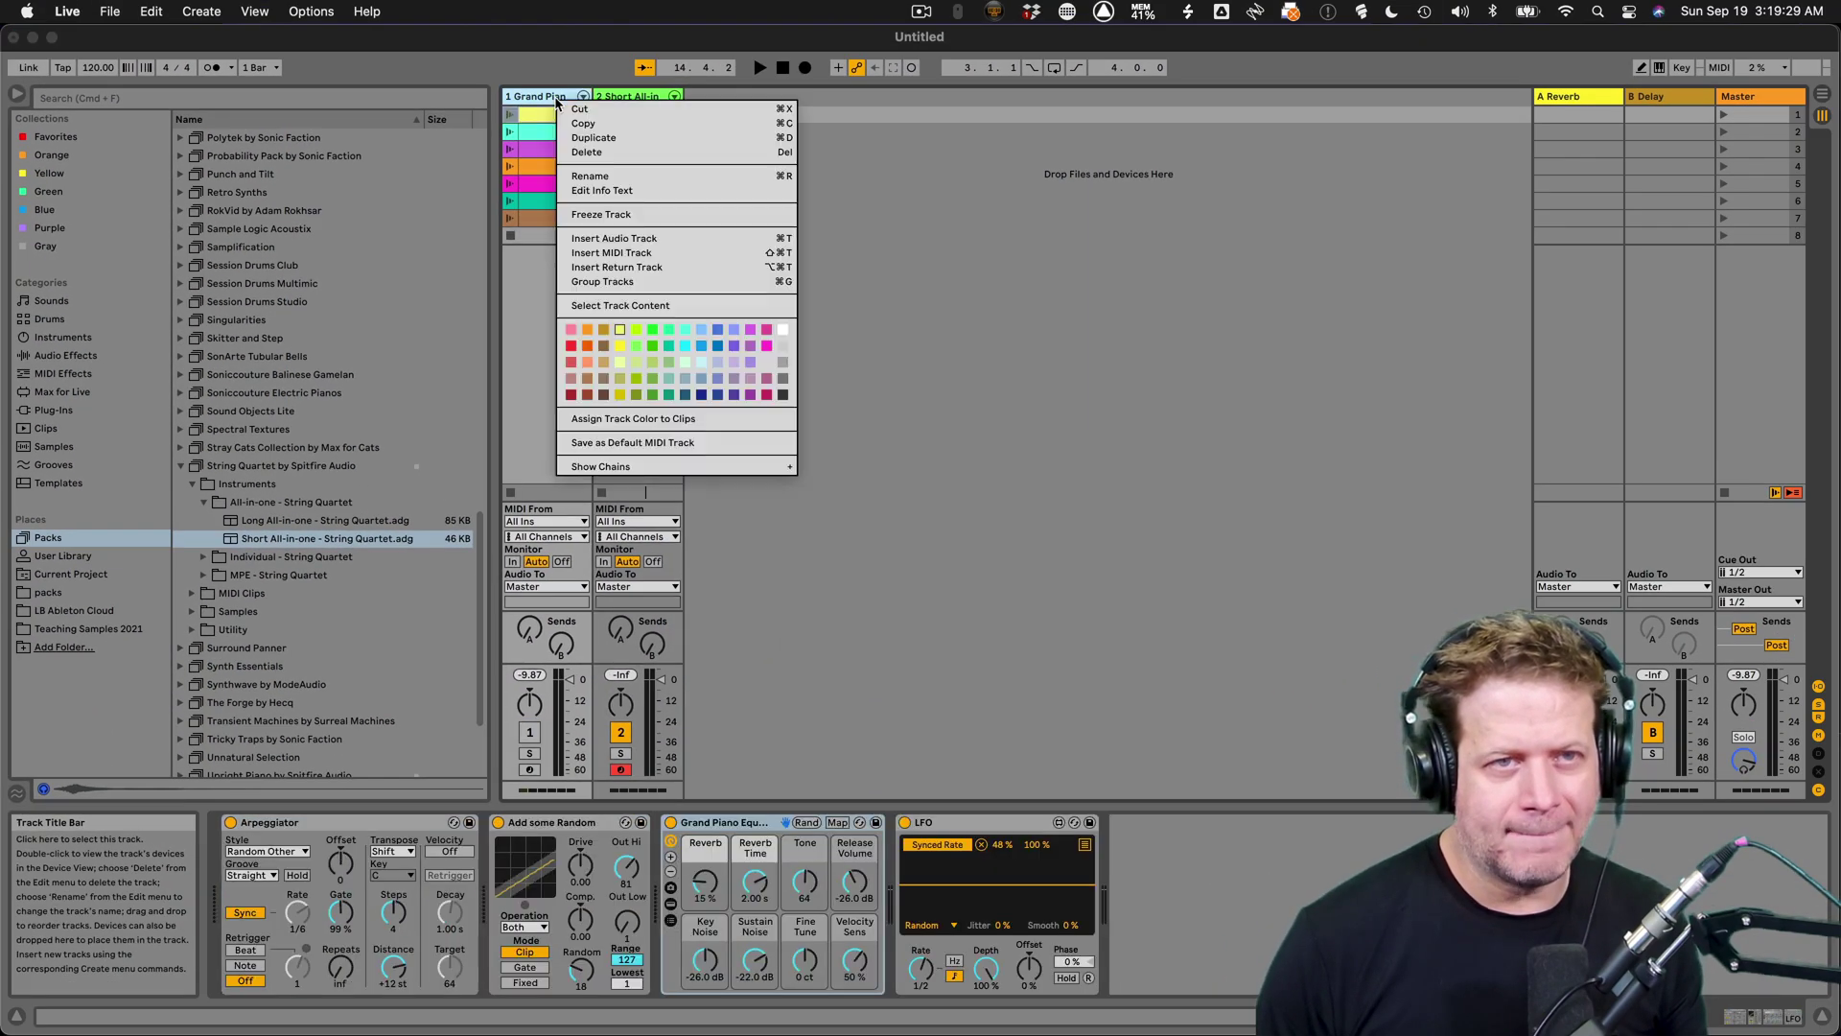
{"action": "left_click", "coordinate": [634, 177]}
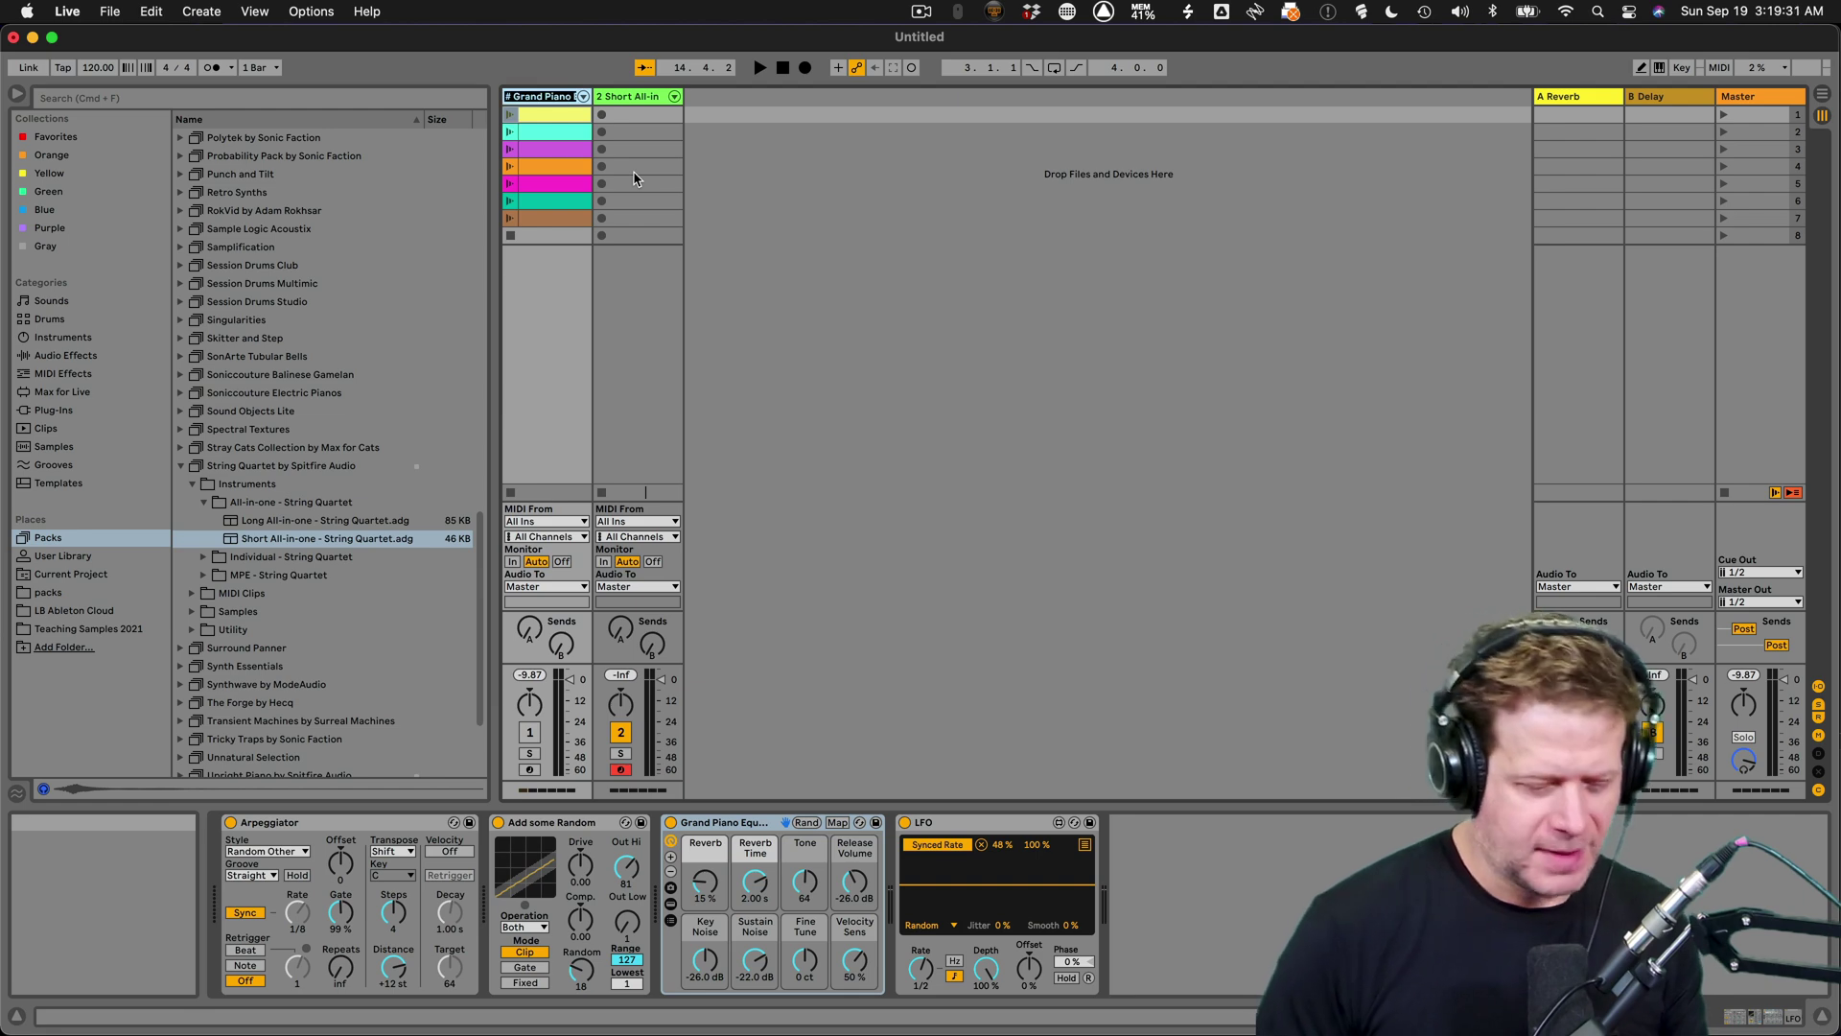
{"action": "type", "text": "Random"}
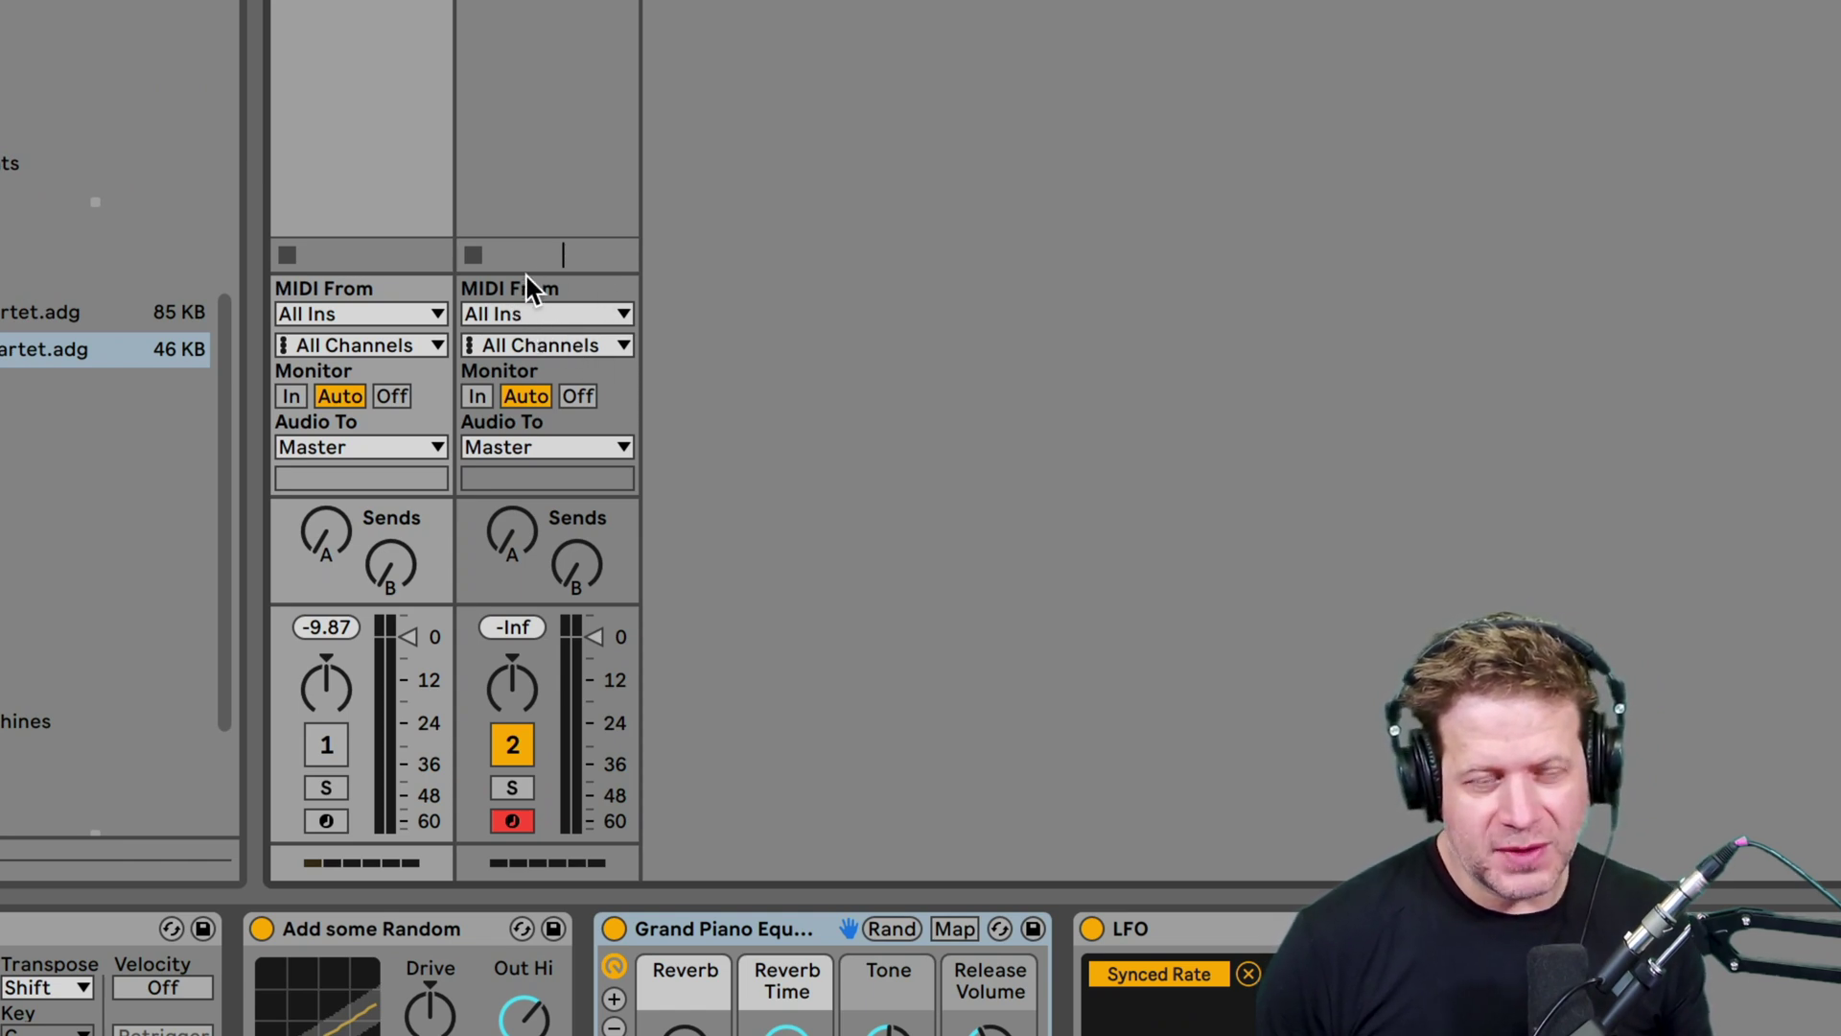
- Route track 2's MIDI from Random Melody, Monitor In, and launch the melody's first clip
{"action": "left_click", "coordinate": [560, 316]}
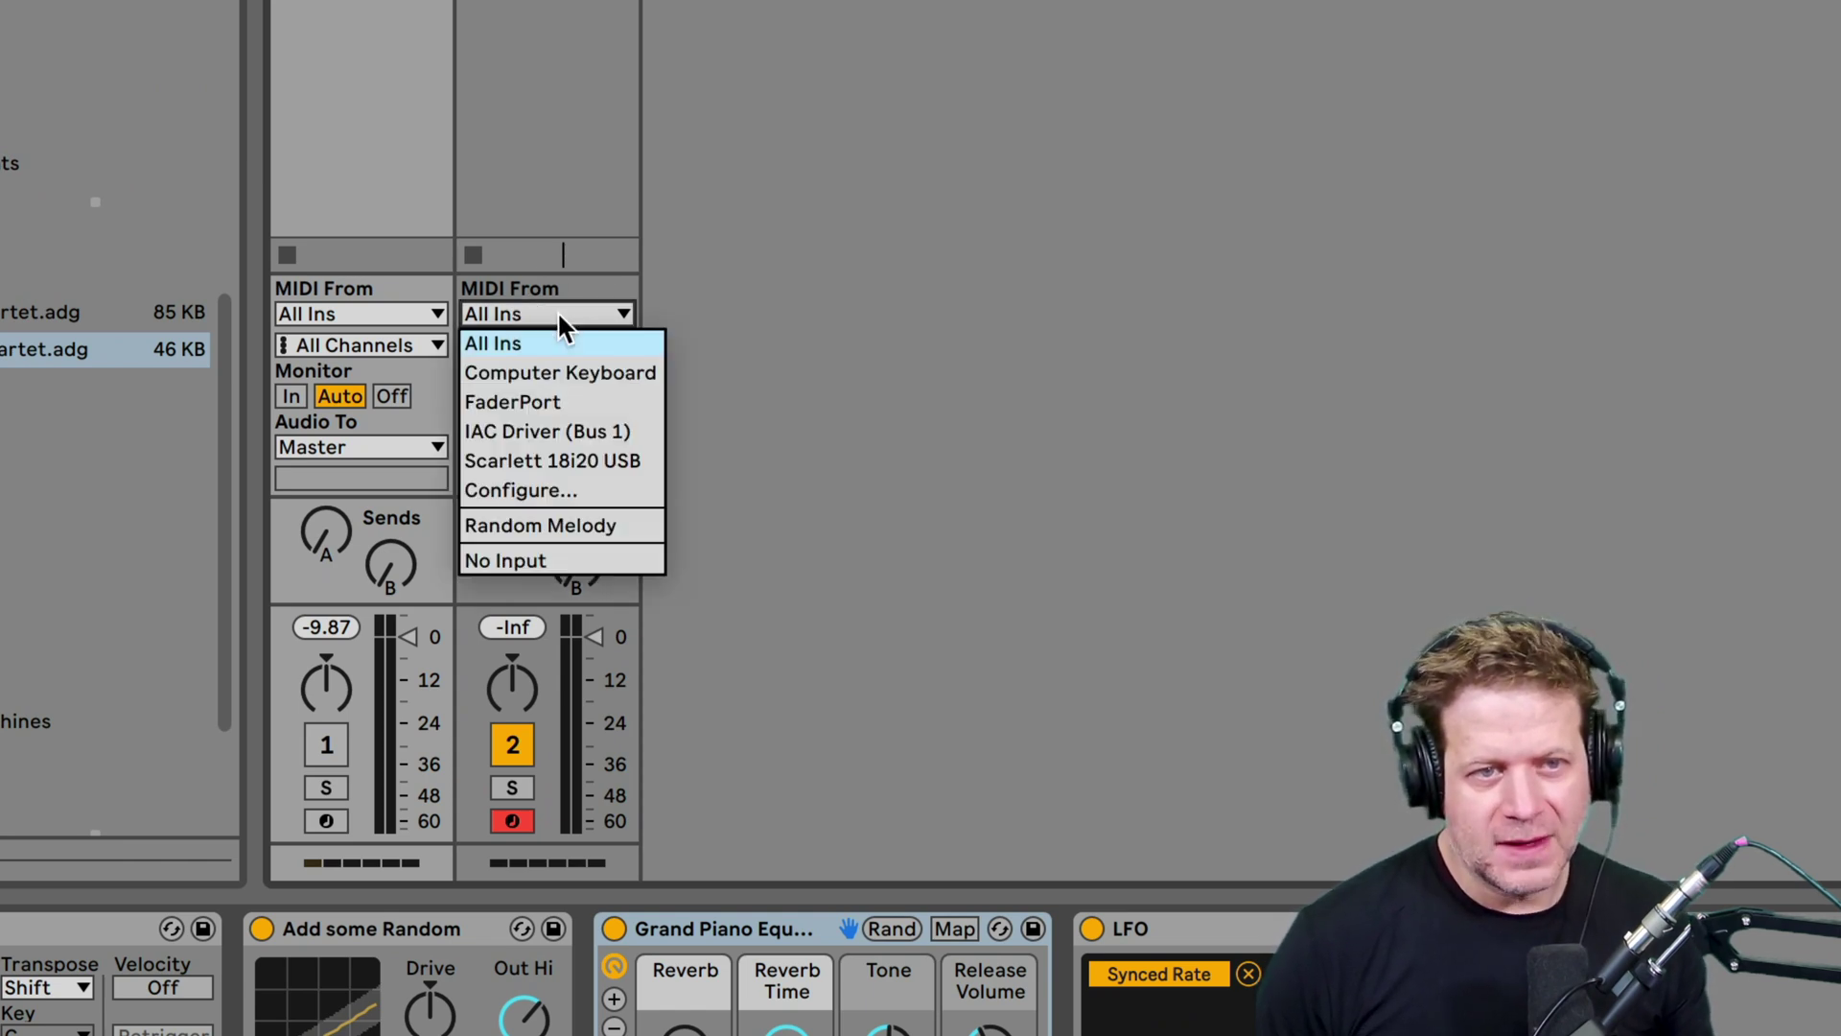
{"action": "left_click", "coordinate": [580, 526]}
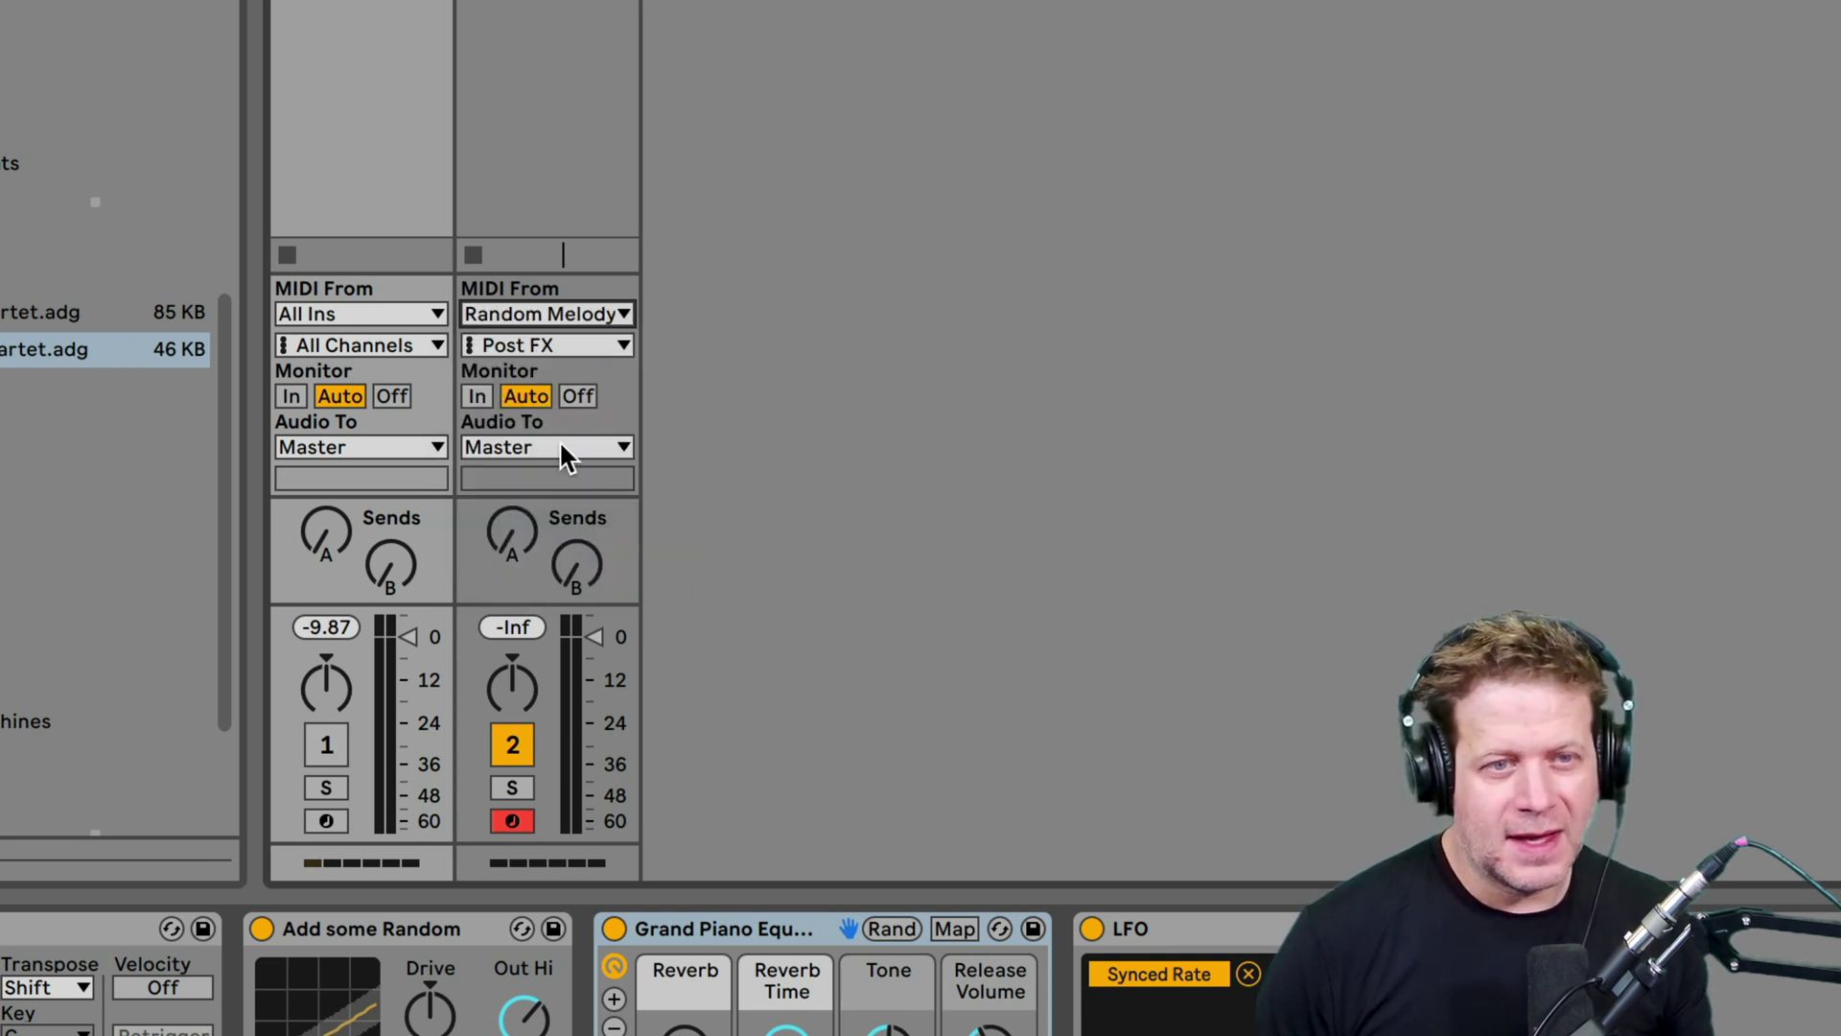
{"action": "left_click", "coordinate": [478, 397]}
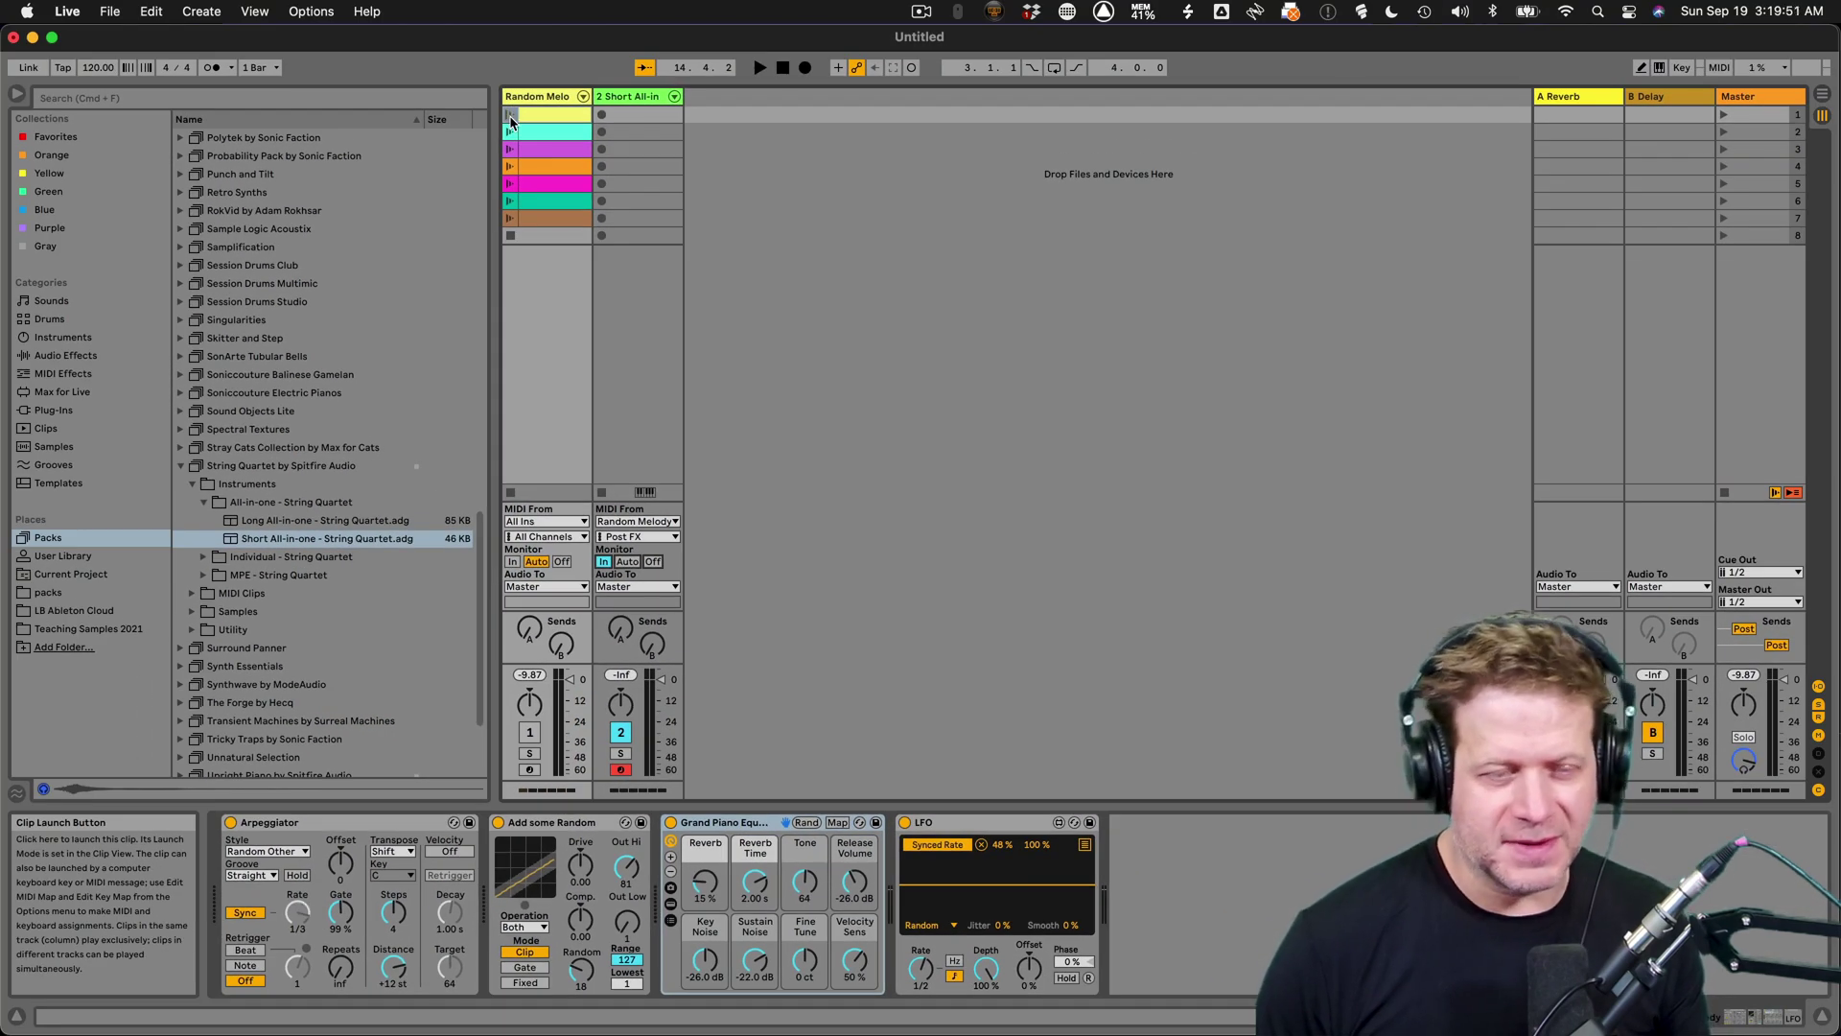
{"action": "left_click", "coordinate": [511, 116]}
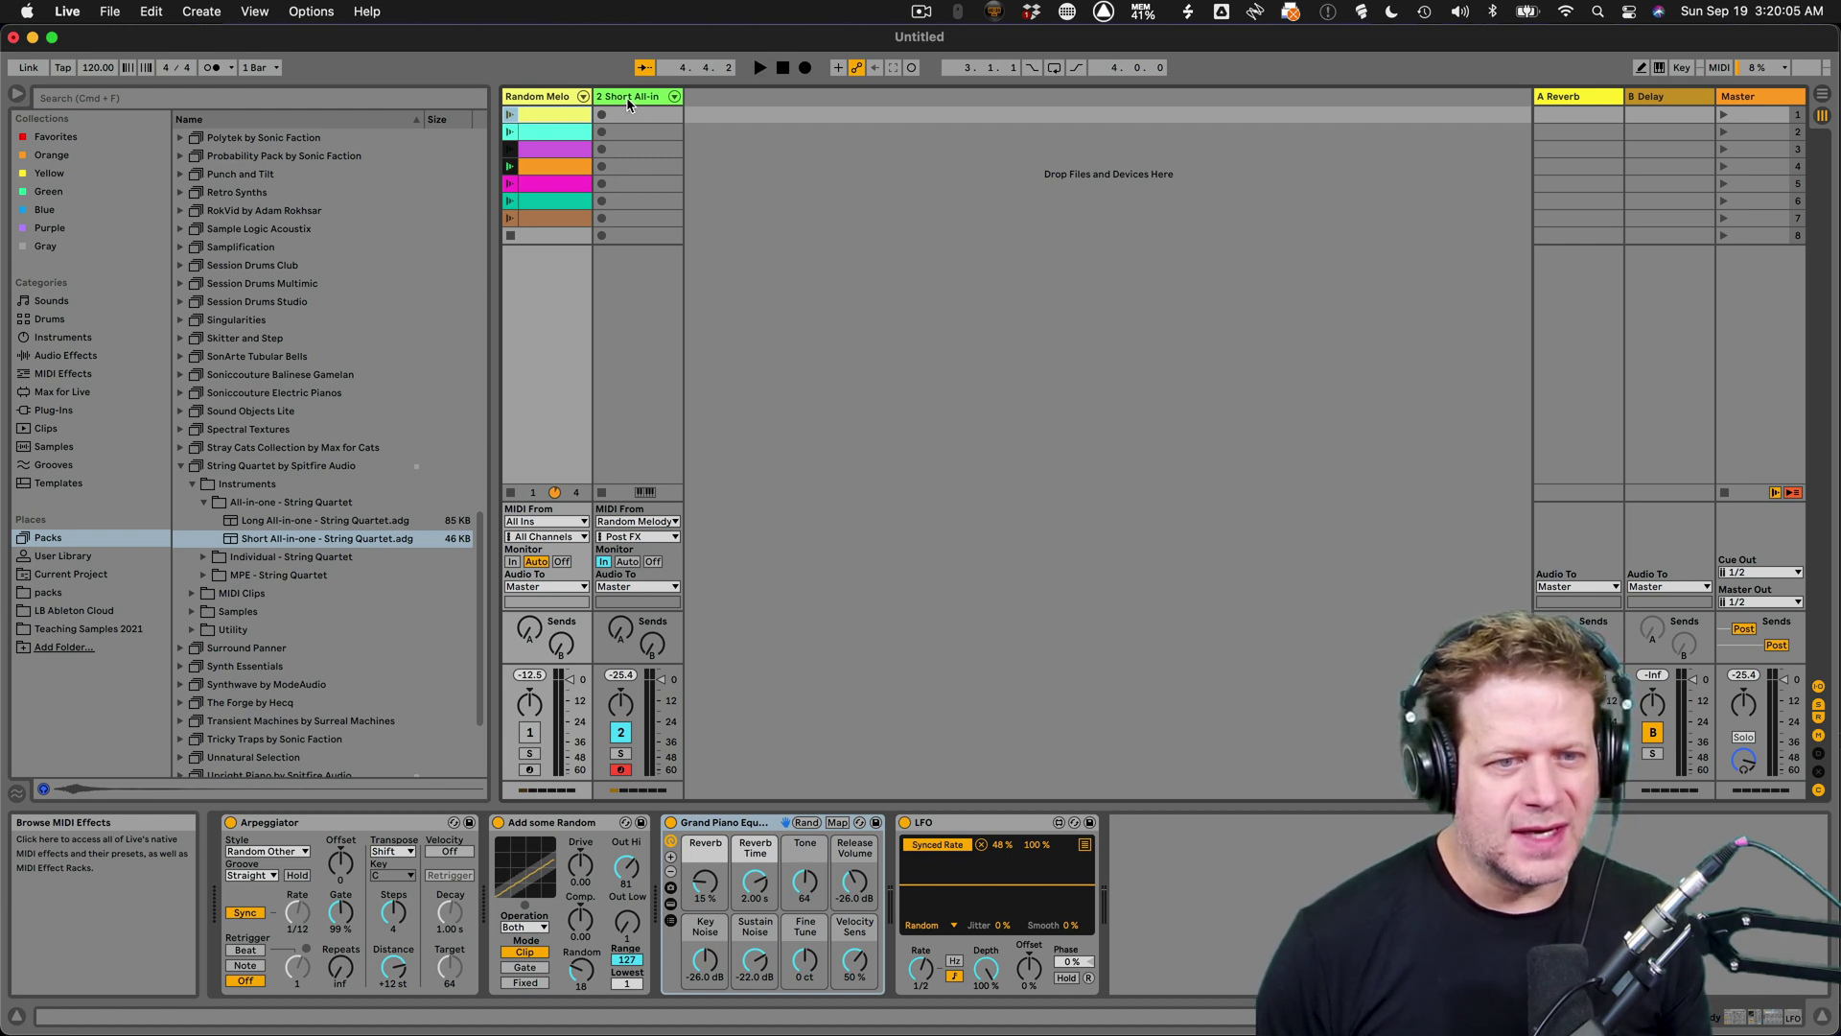
{"action": "left_click", "coordinate": [652, 175]}
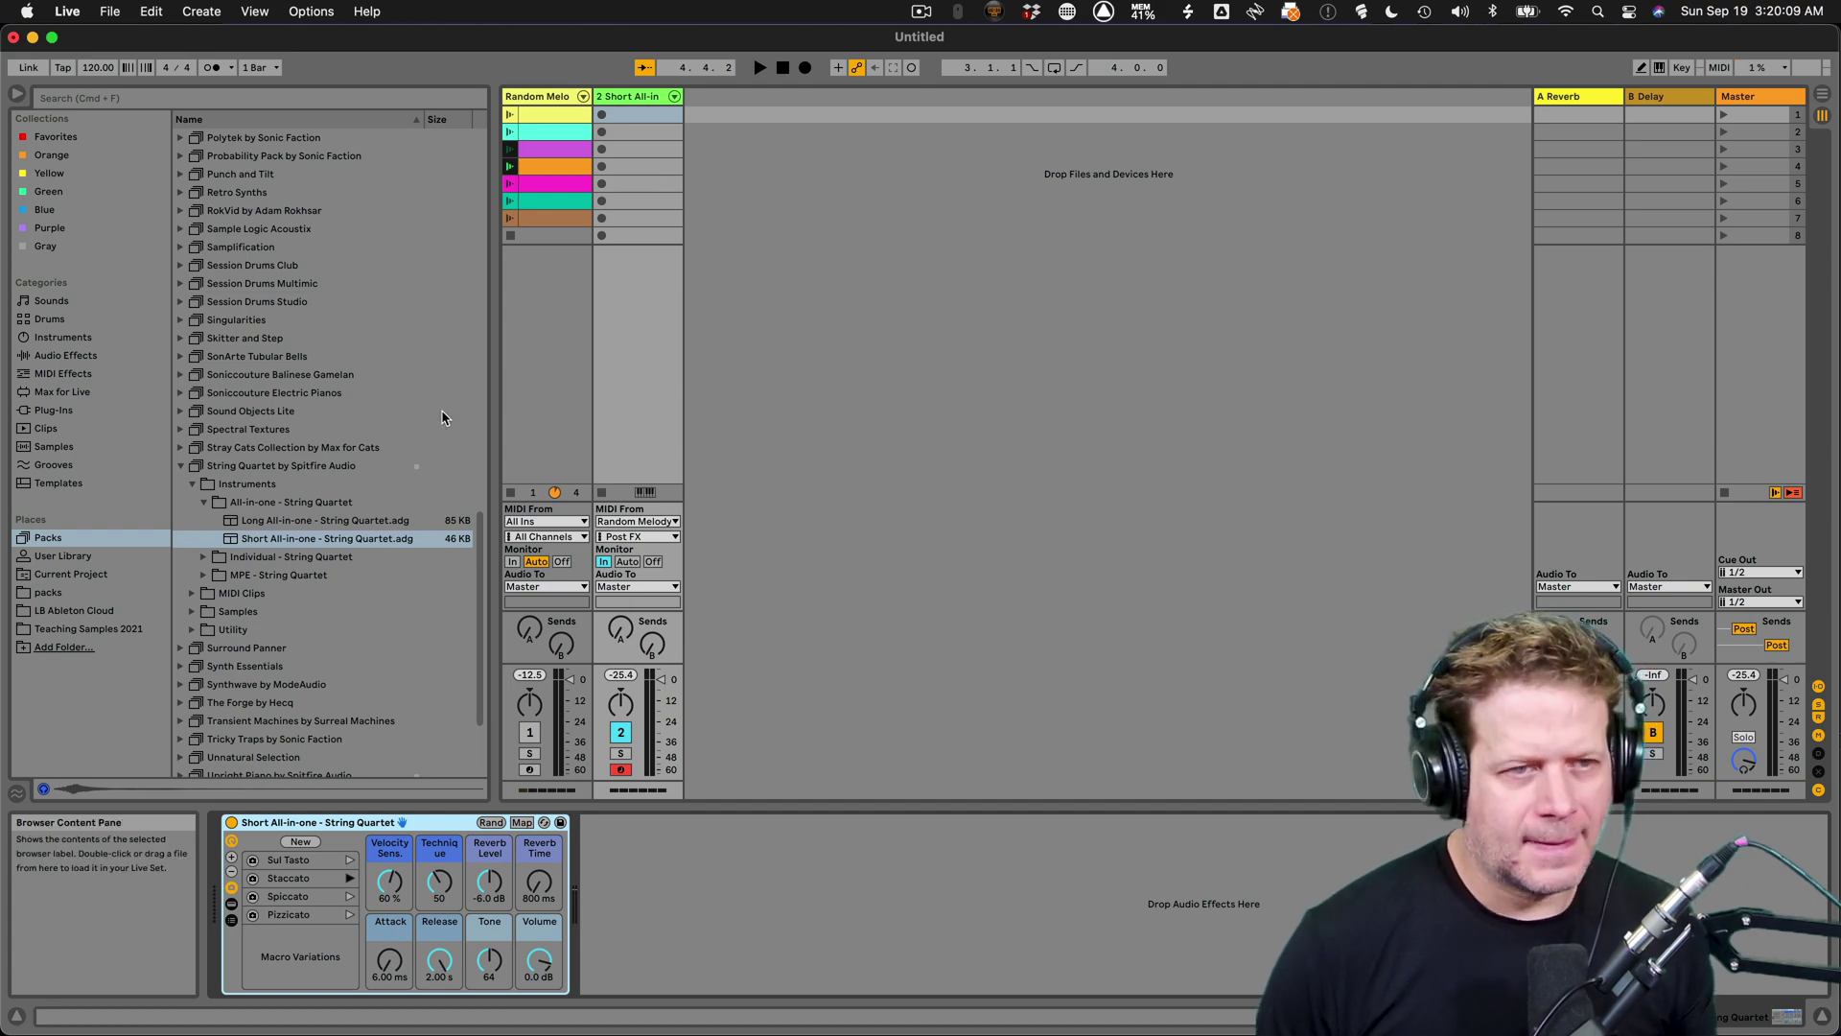
- During playback, add a Compressor to the string track: threshold -37.6 dB, output 18.8 dB
{"action": "key", "text": "space"}
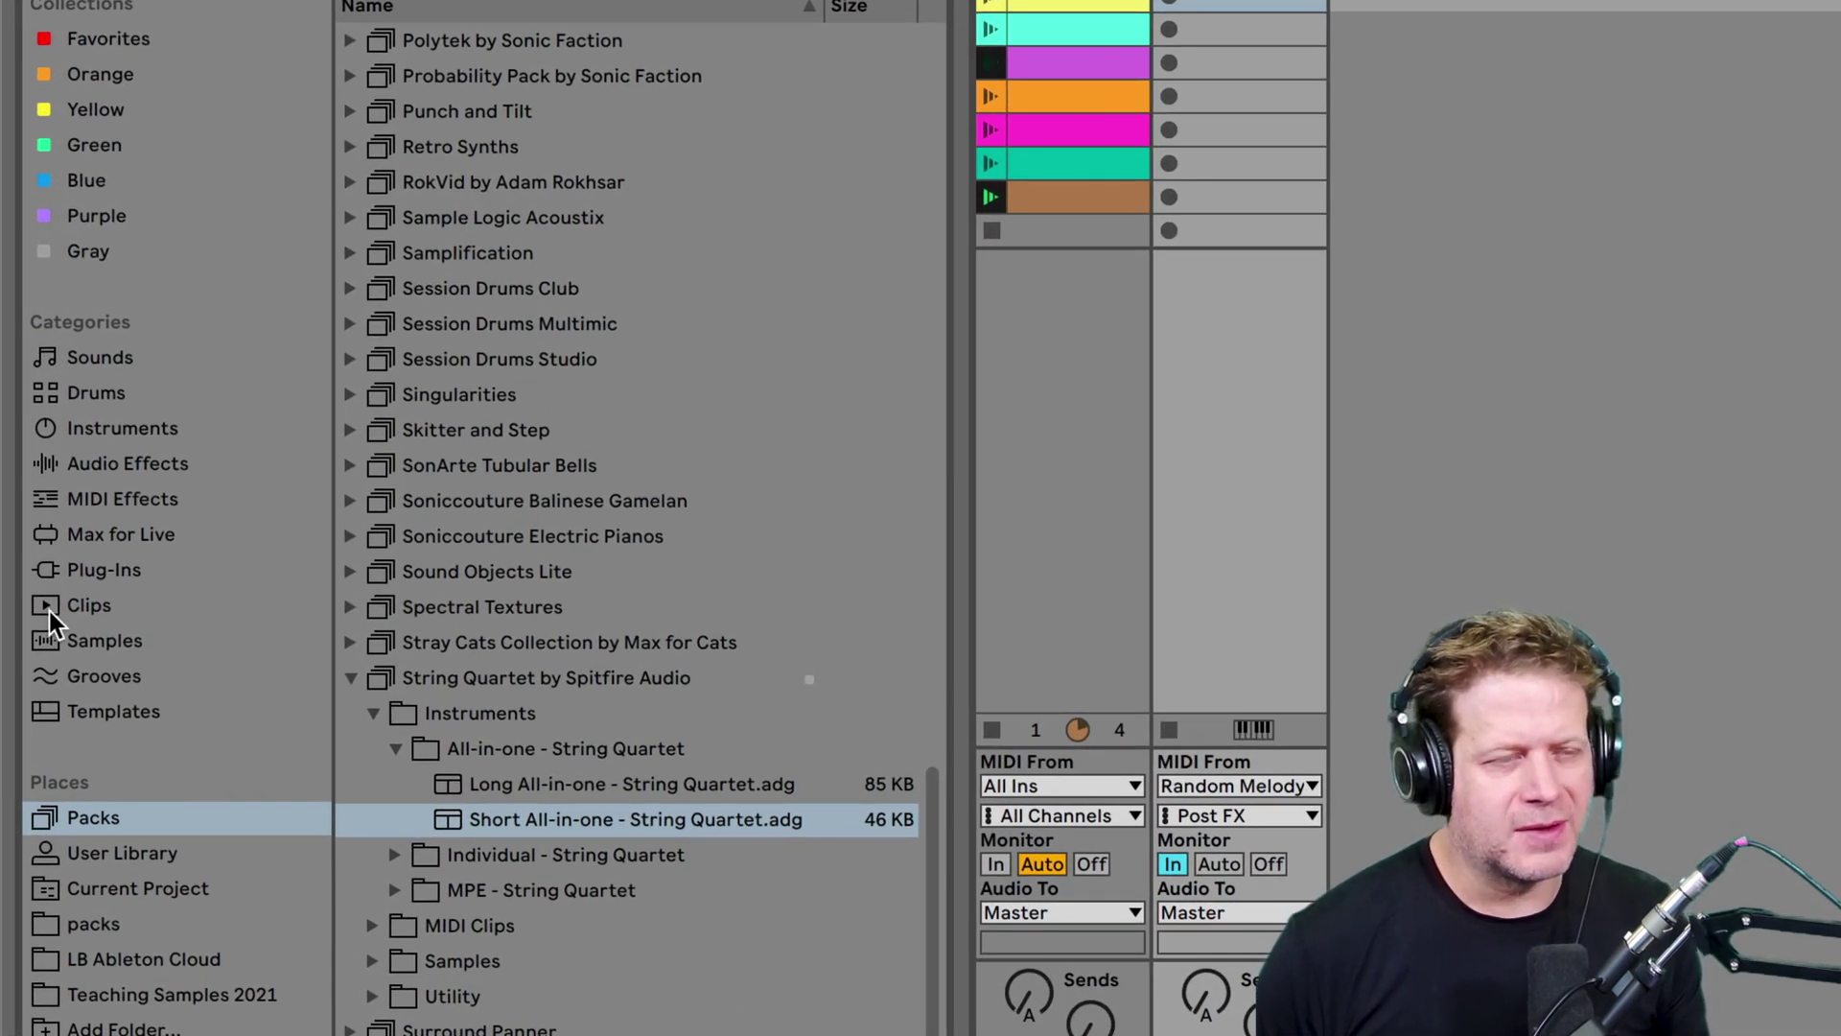
{"action": "left_click", "coordinate": [144, 466]}
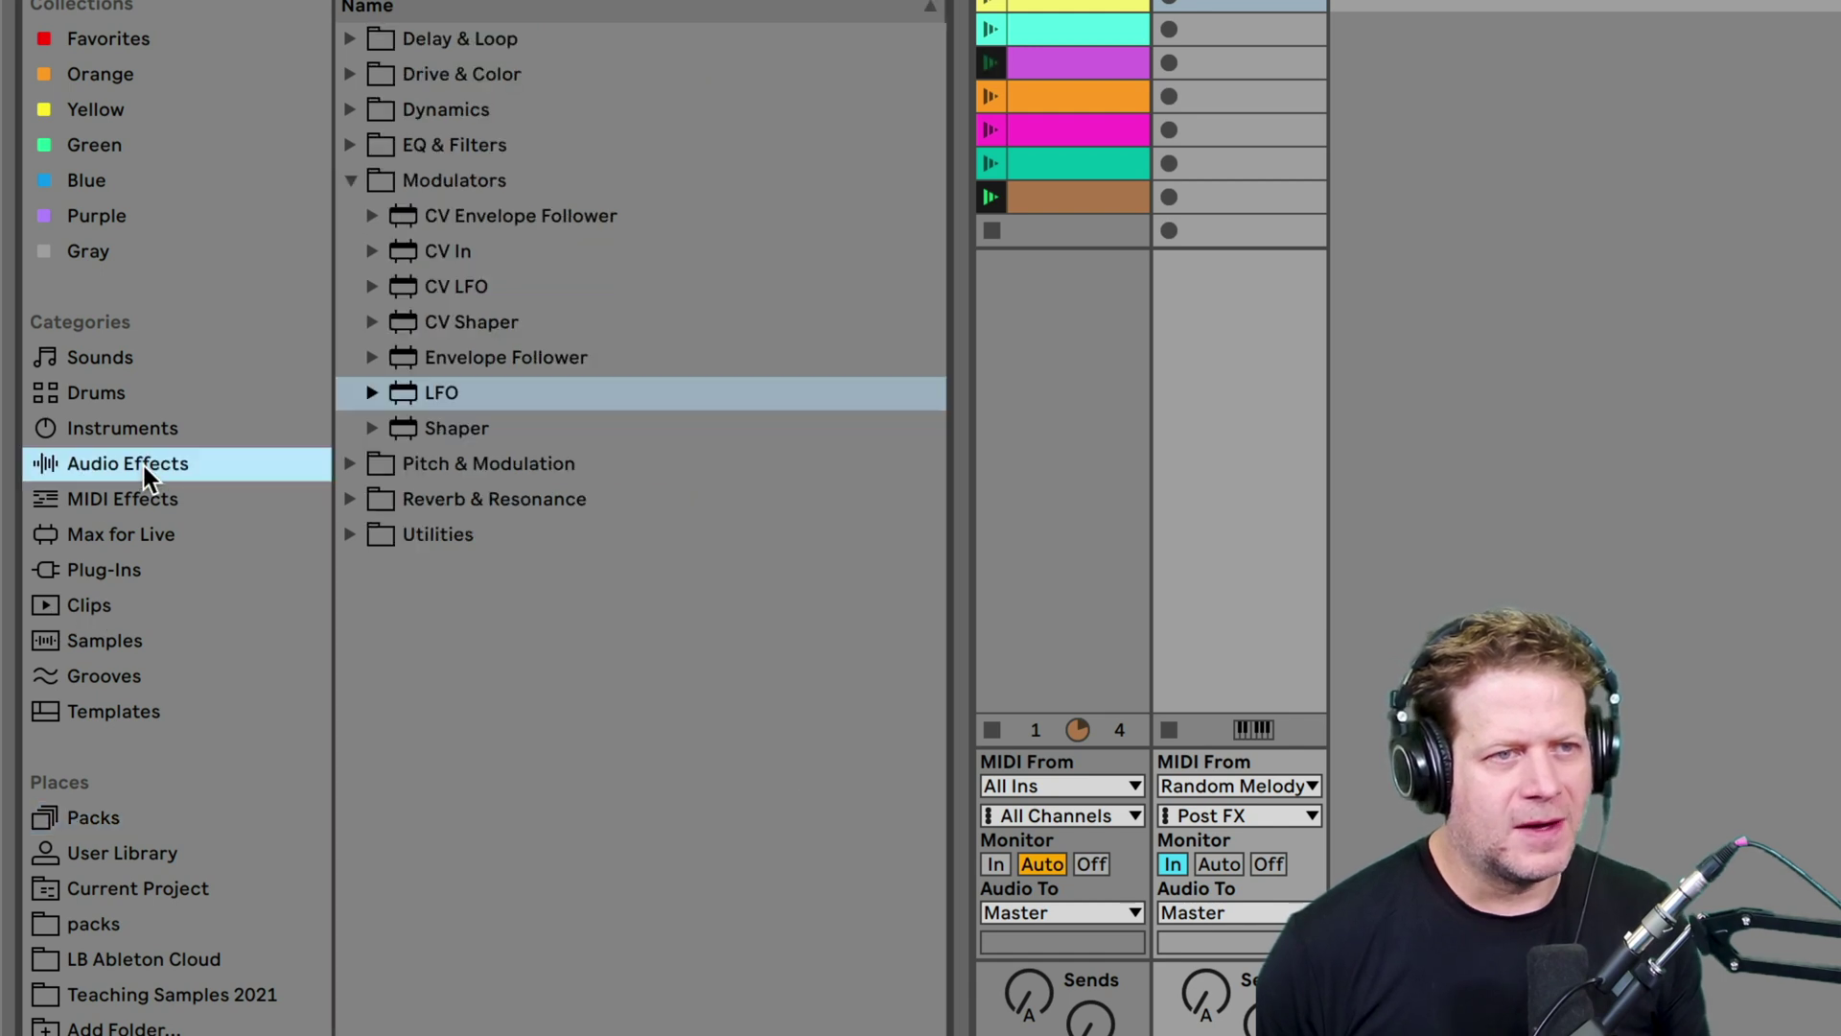
{"action": "left_click", "coordinate": [349, 113]}
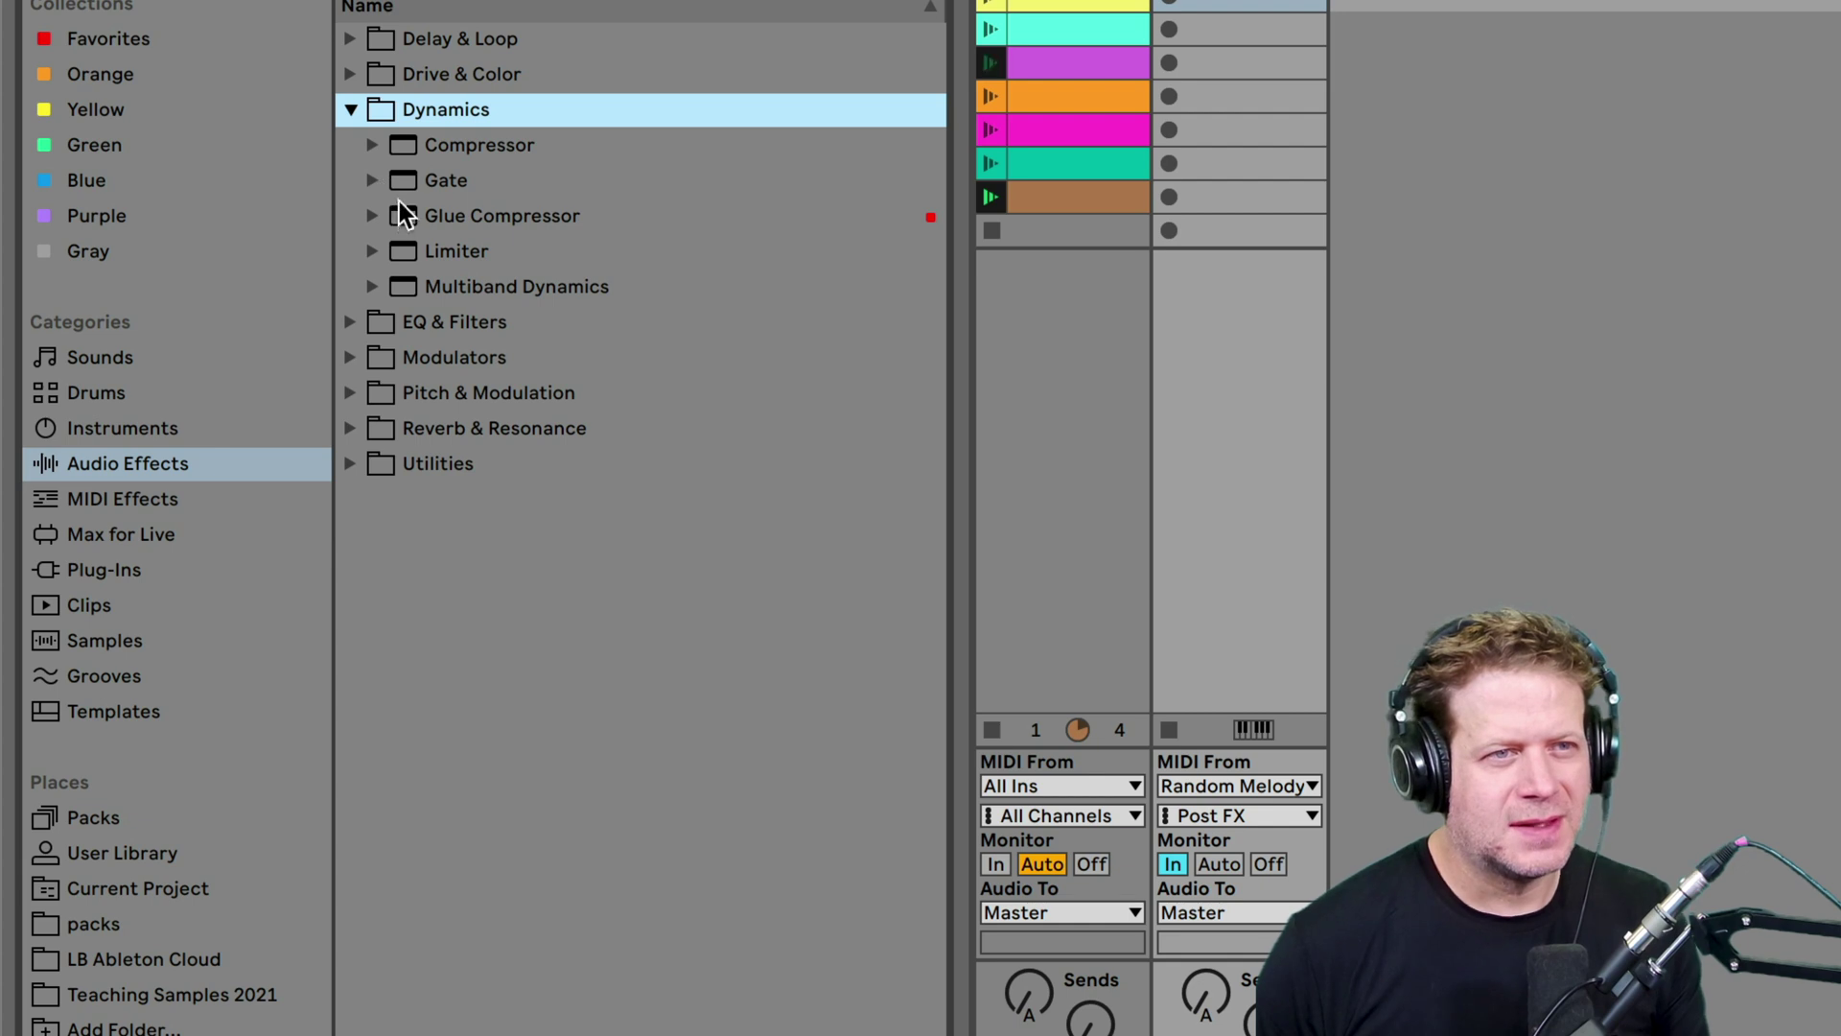
{"action": "left_click_drag", "start_coordinate": [382, 152], "coordinate": [430, 169]}
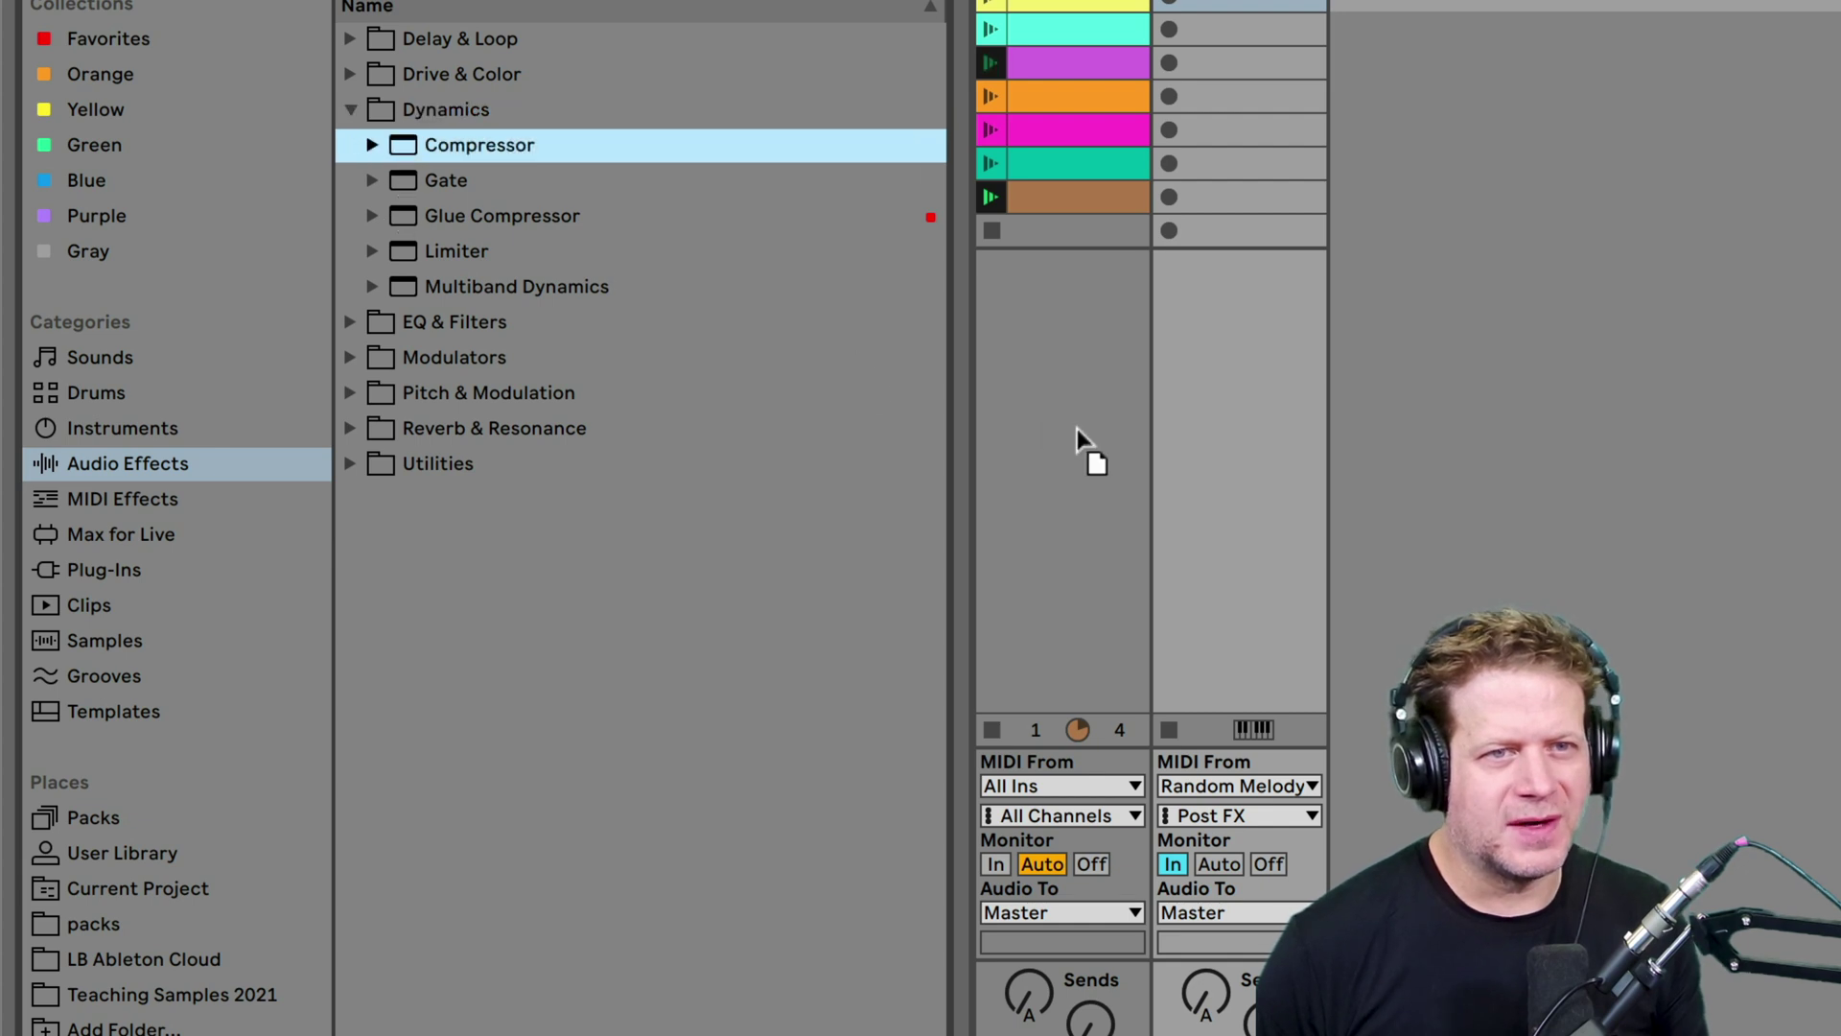
{"action": "left_click_drag", "start_coordinate": [1080, 429], "coordinate": [1225, 464]}
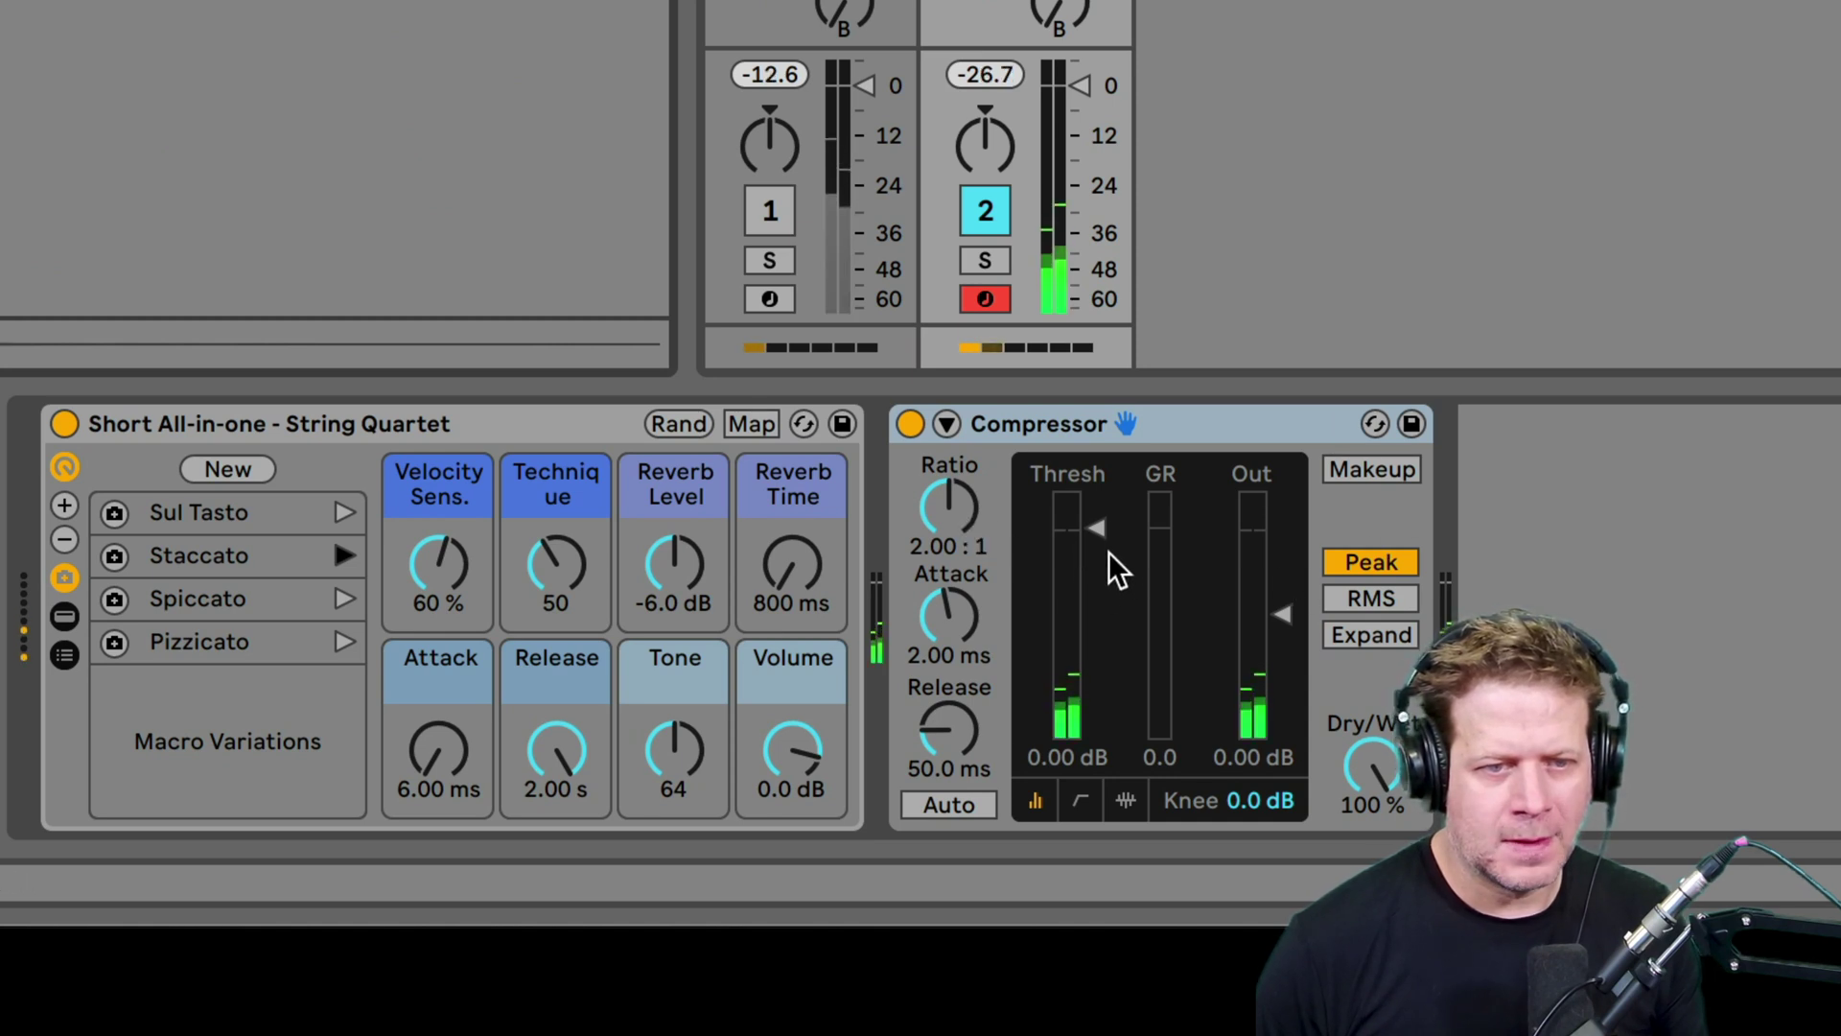
{"action": "left_click_drag", "start_coordinate": [1099, 527], "coordinate": [1099, 695]}
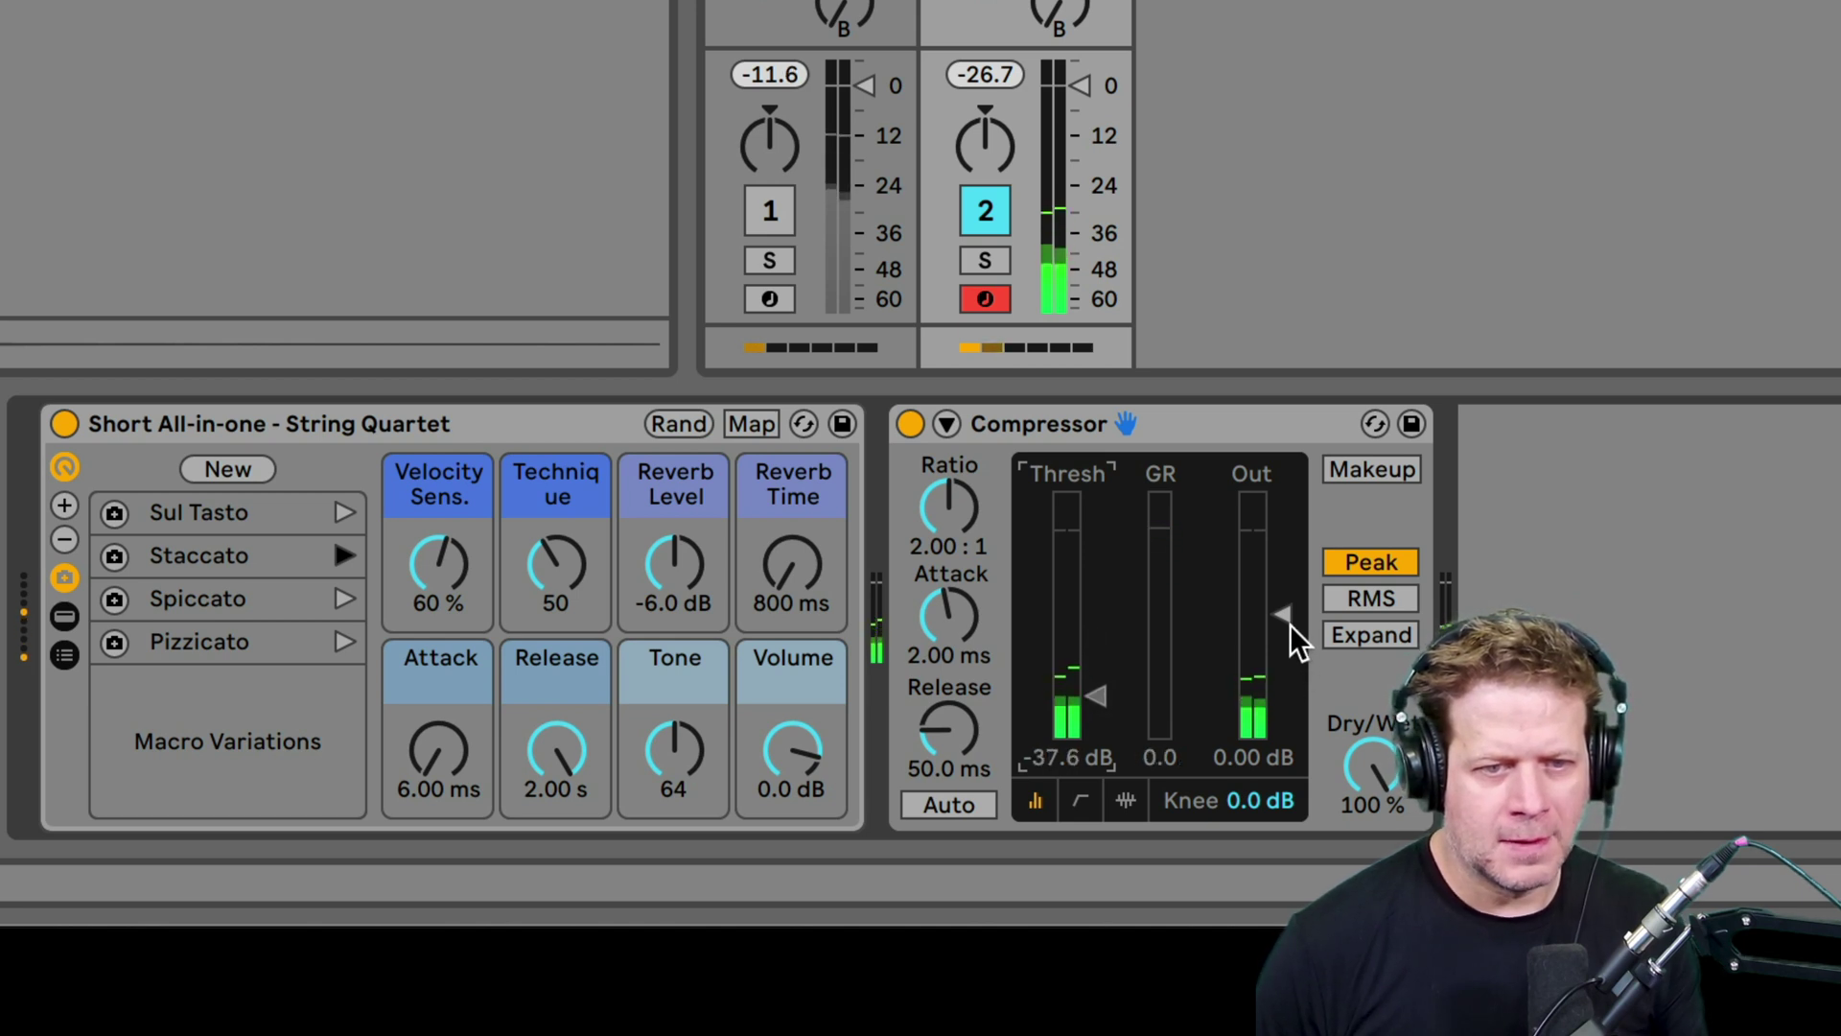
{"action": "left_click_drag", "start_coordinate": [1281, 614], "coordinate": [1281, 550]}
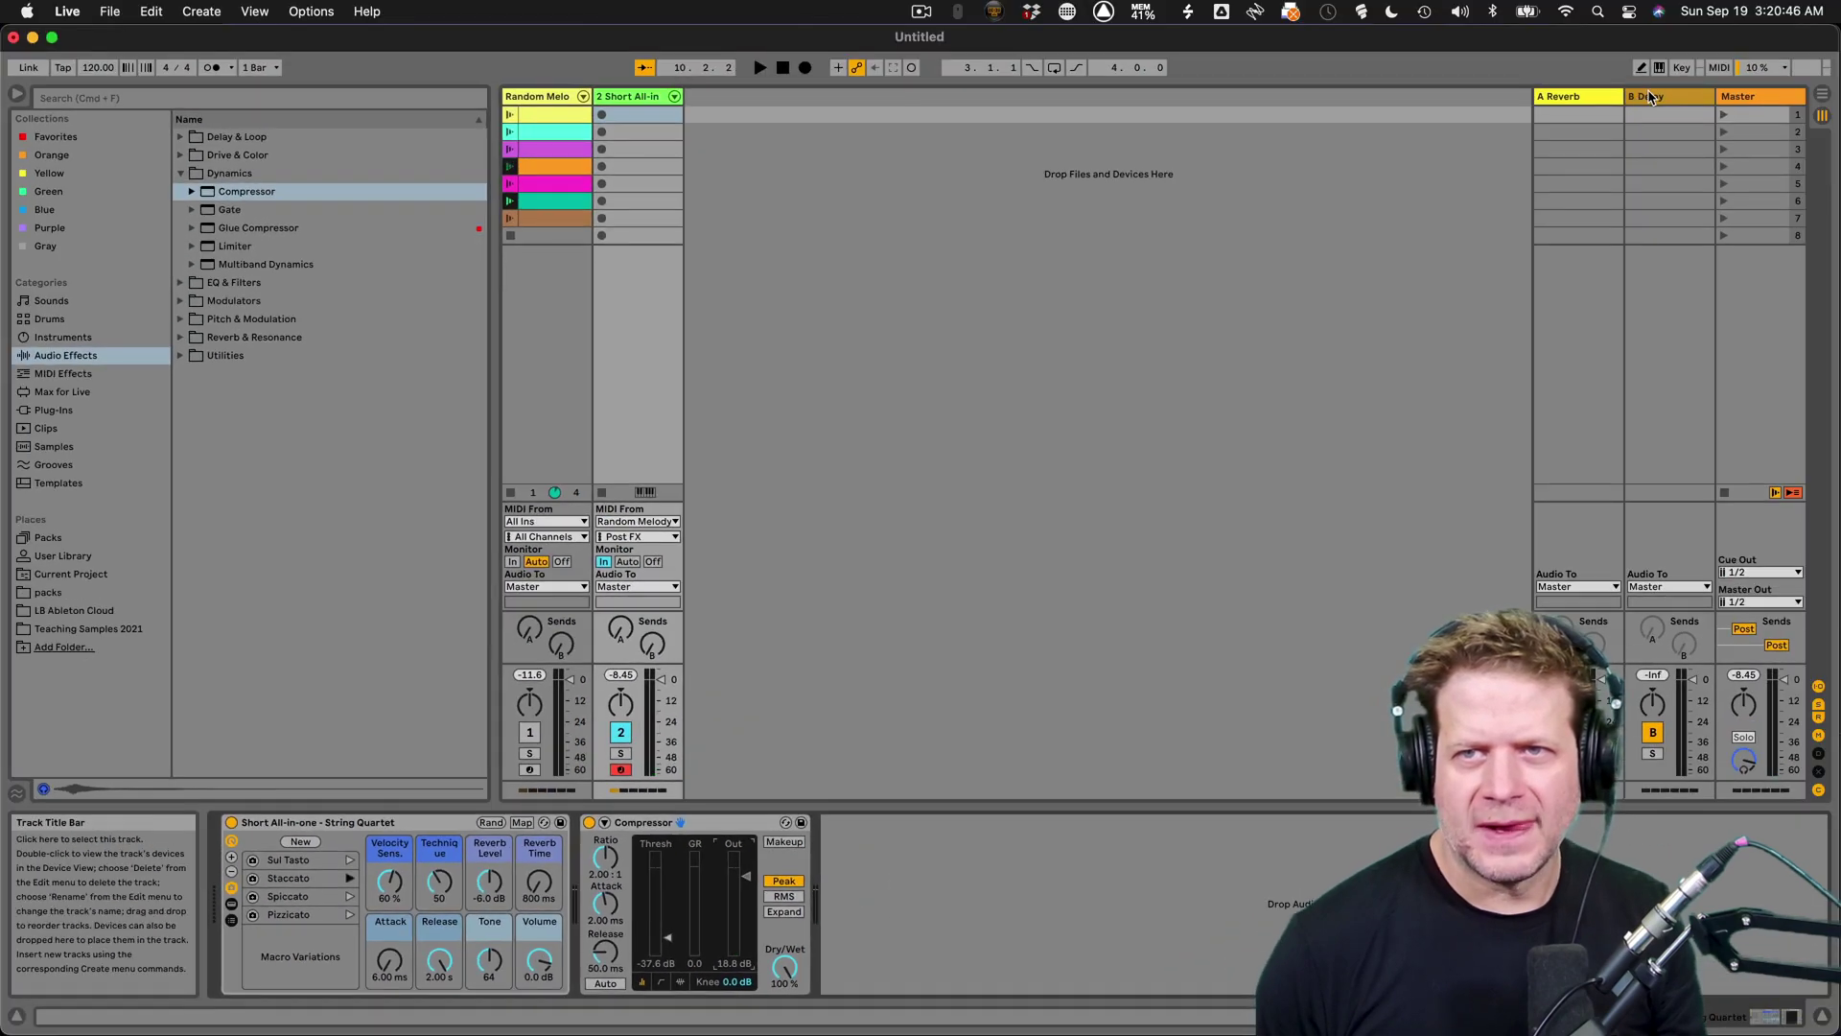
- Turn on Ping Pong in the Delay return and raise track 2's Send B
{"action": "left_click", "coordinate": [1649, 96]}
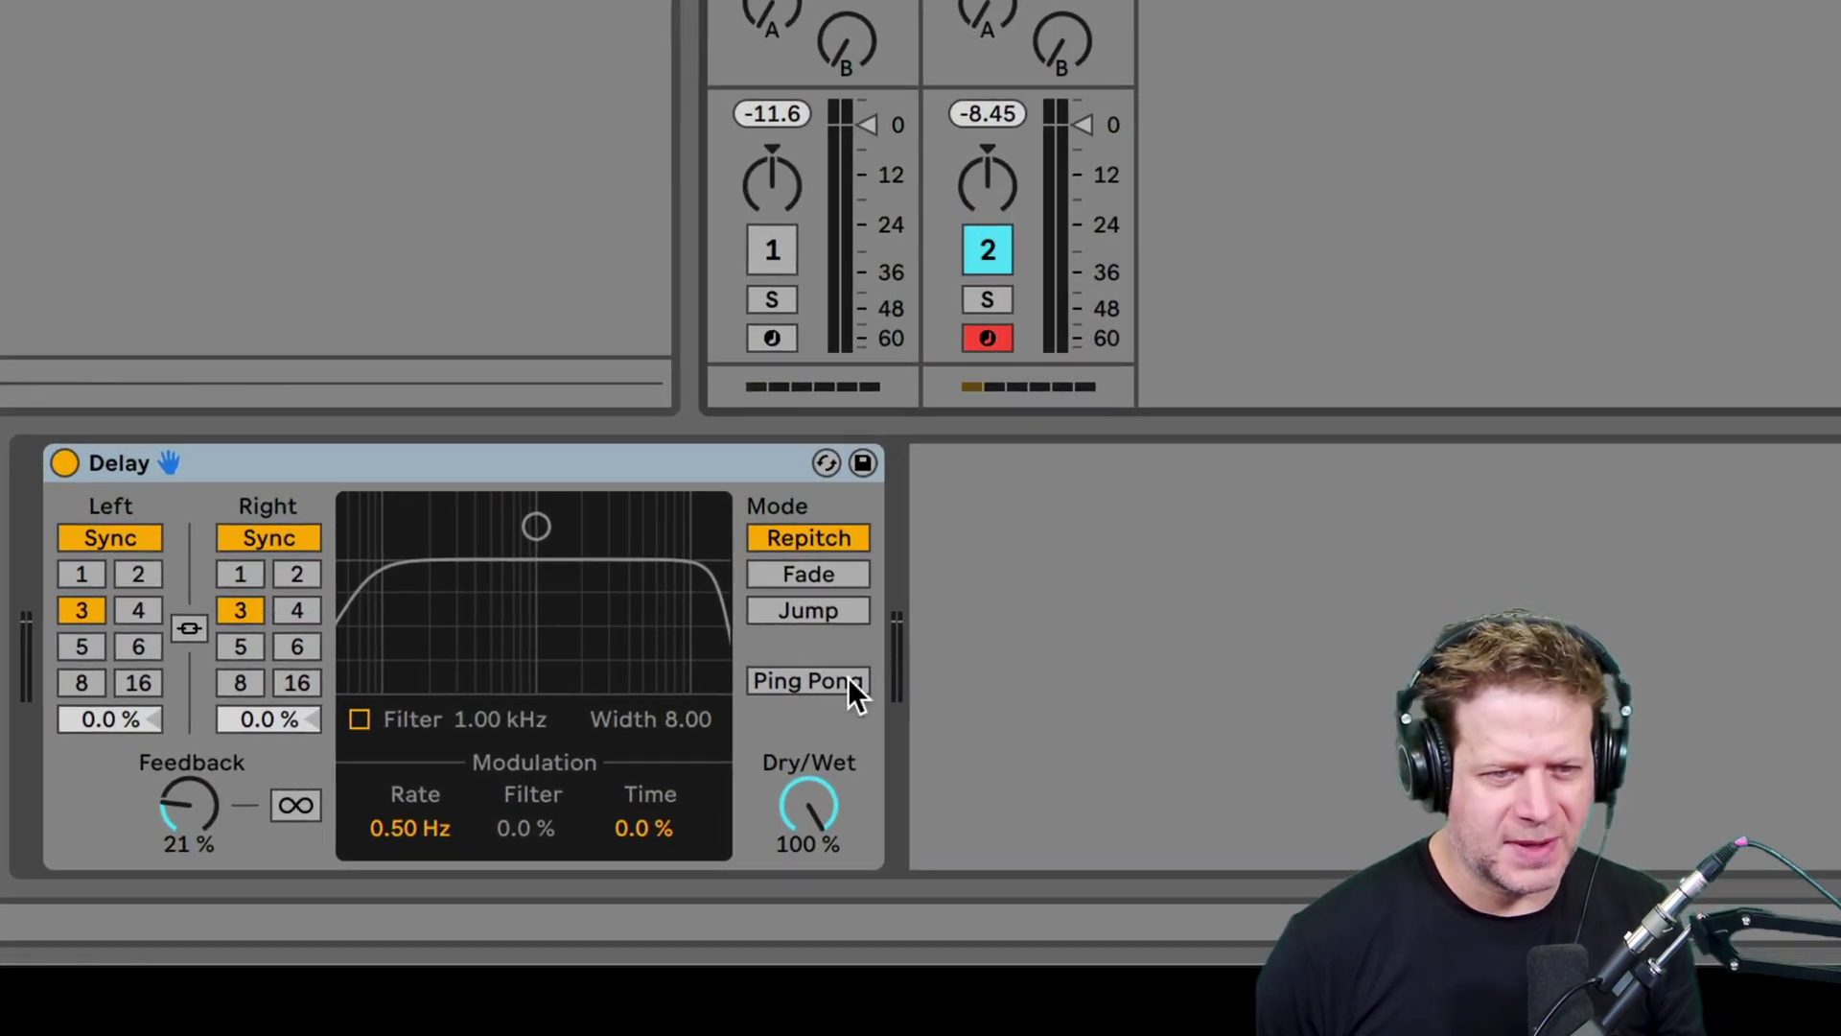
{"action": "left_click", "coordinate": [788, 679]}
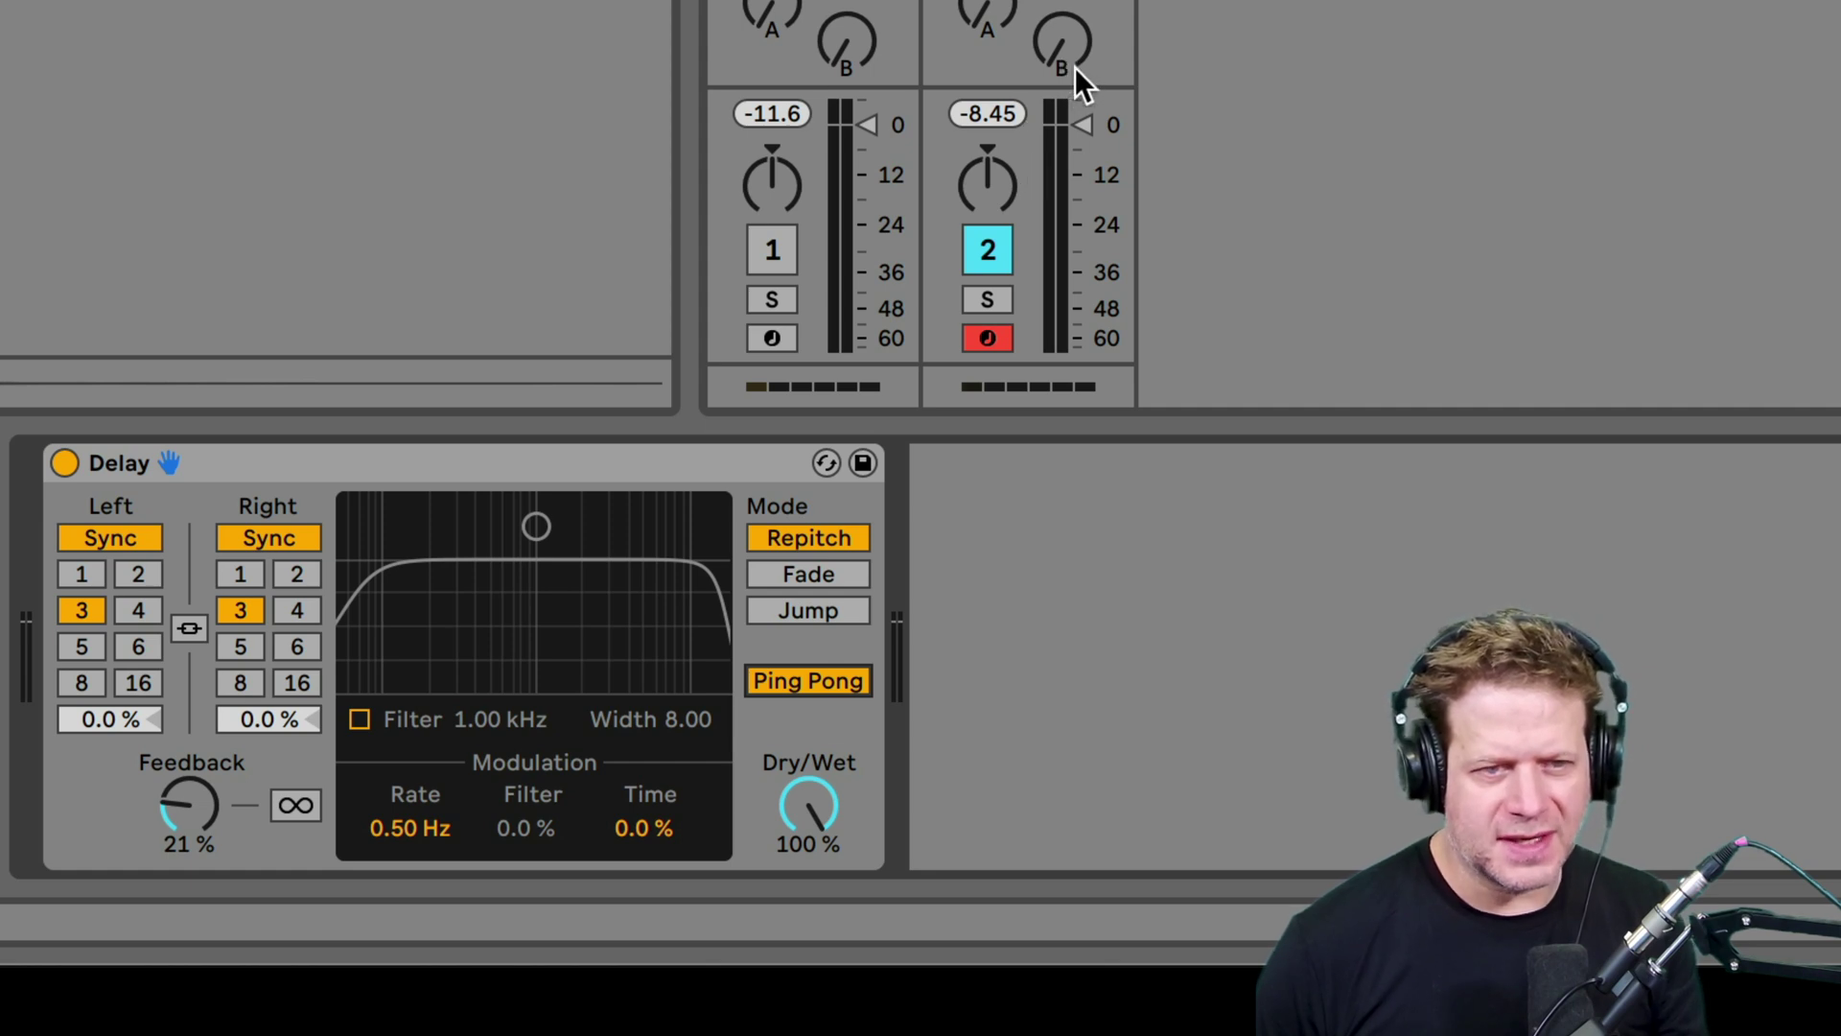
{"action": "left_click_drag", "start_coordinate": [1074, 61], "coordinate": [1074, 19]}
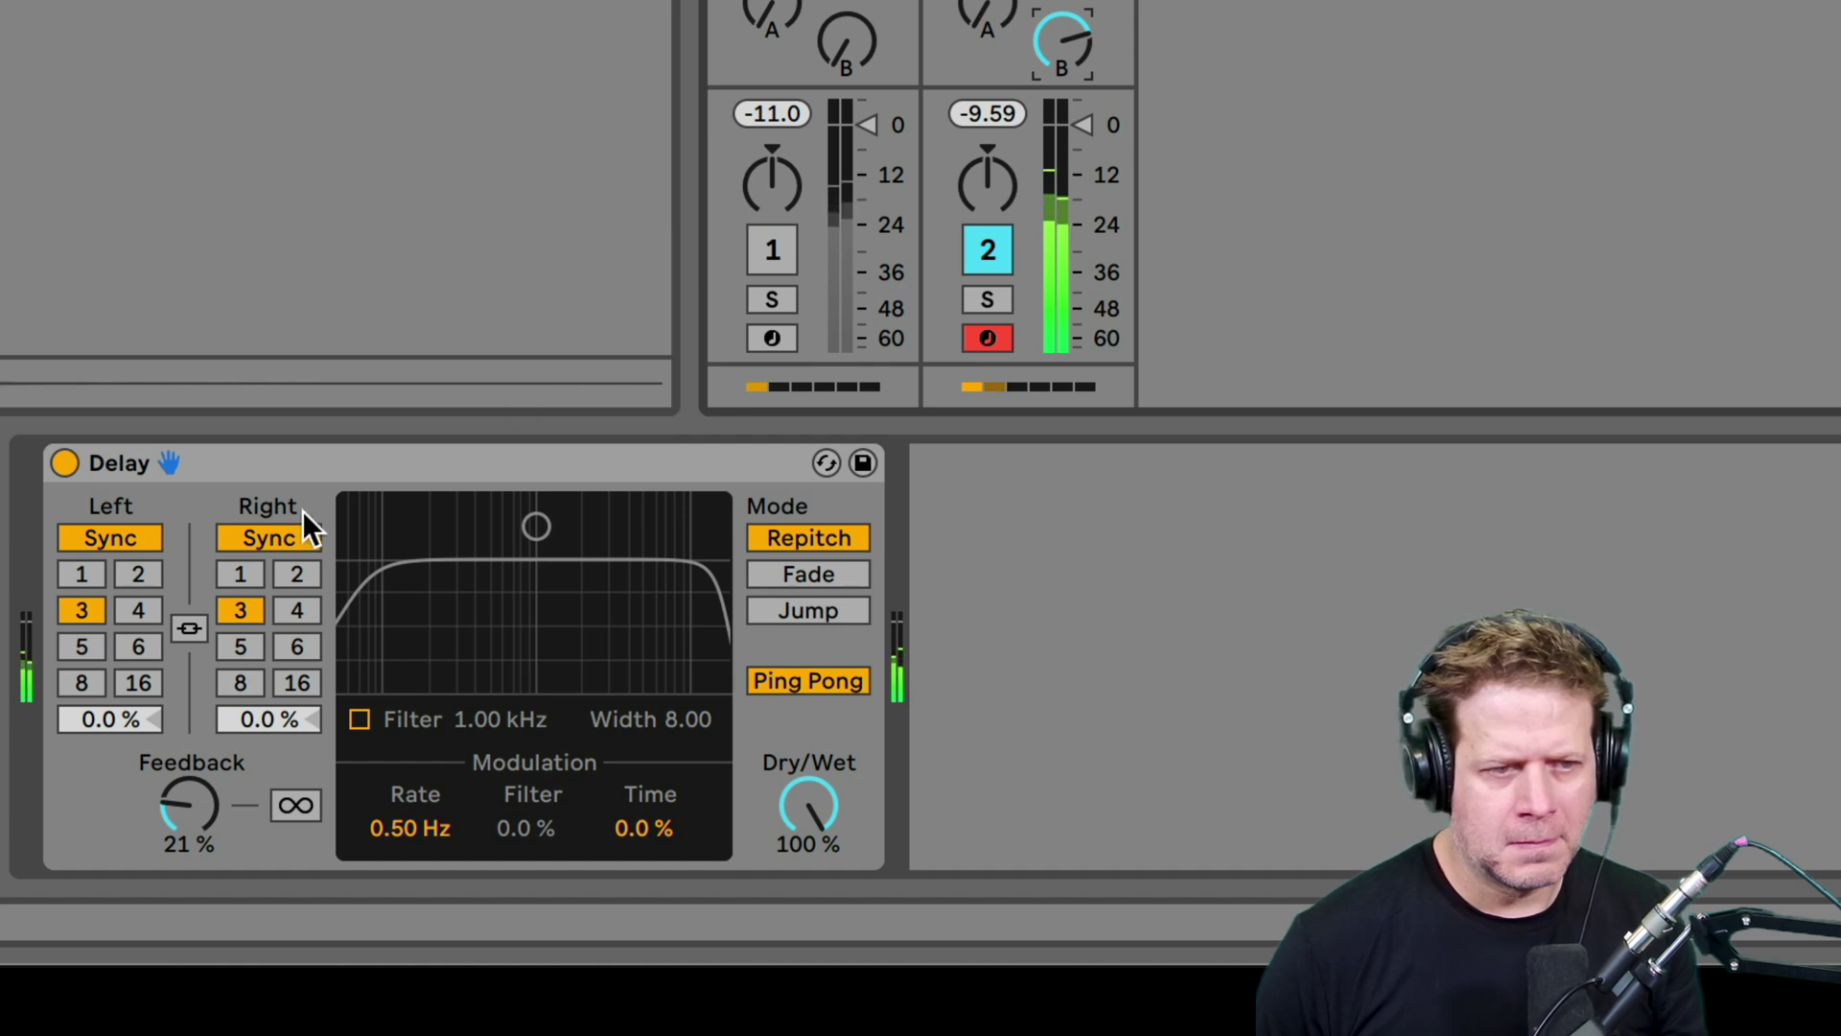
- Set the Delay's left time to 4 and enable its filter at about 400 Hz
{"action": "left_click", "coordinate": [140, 611]}
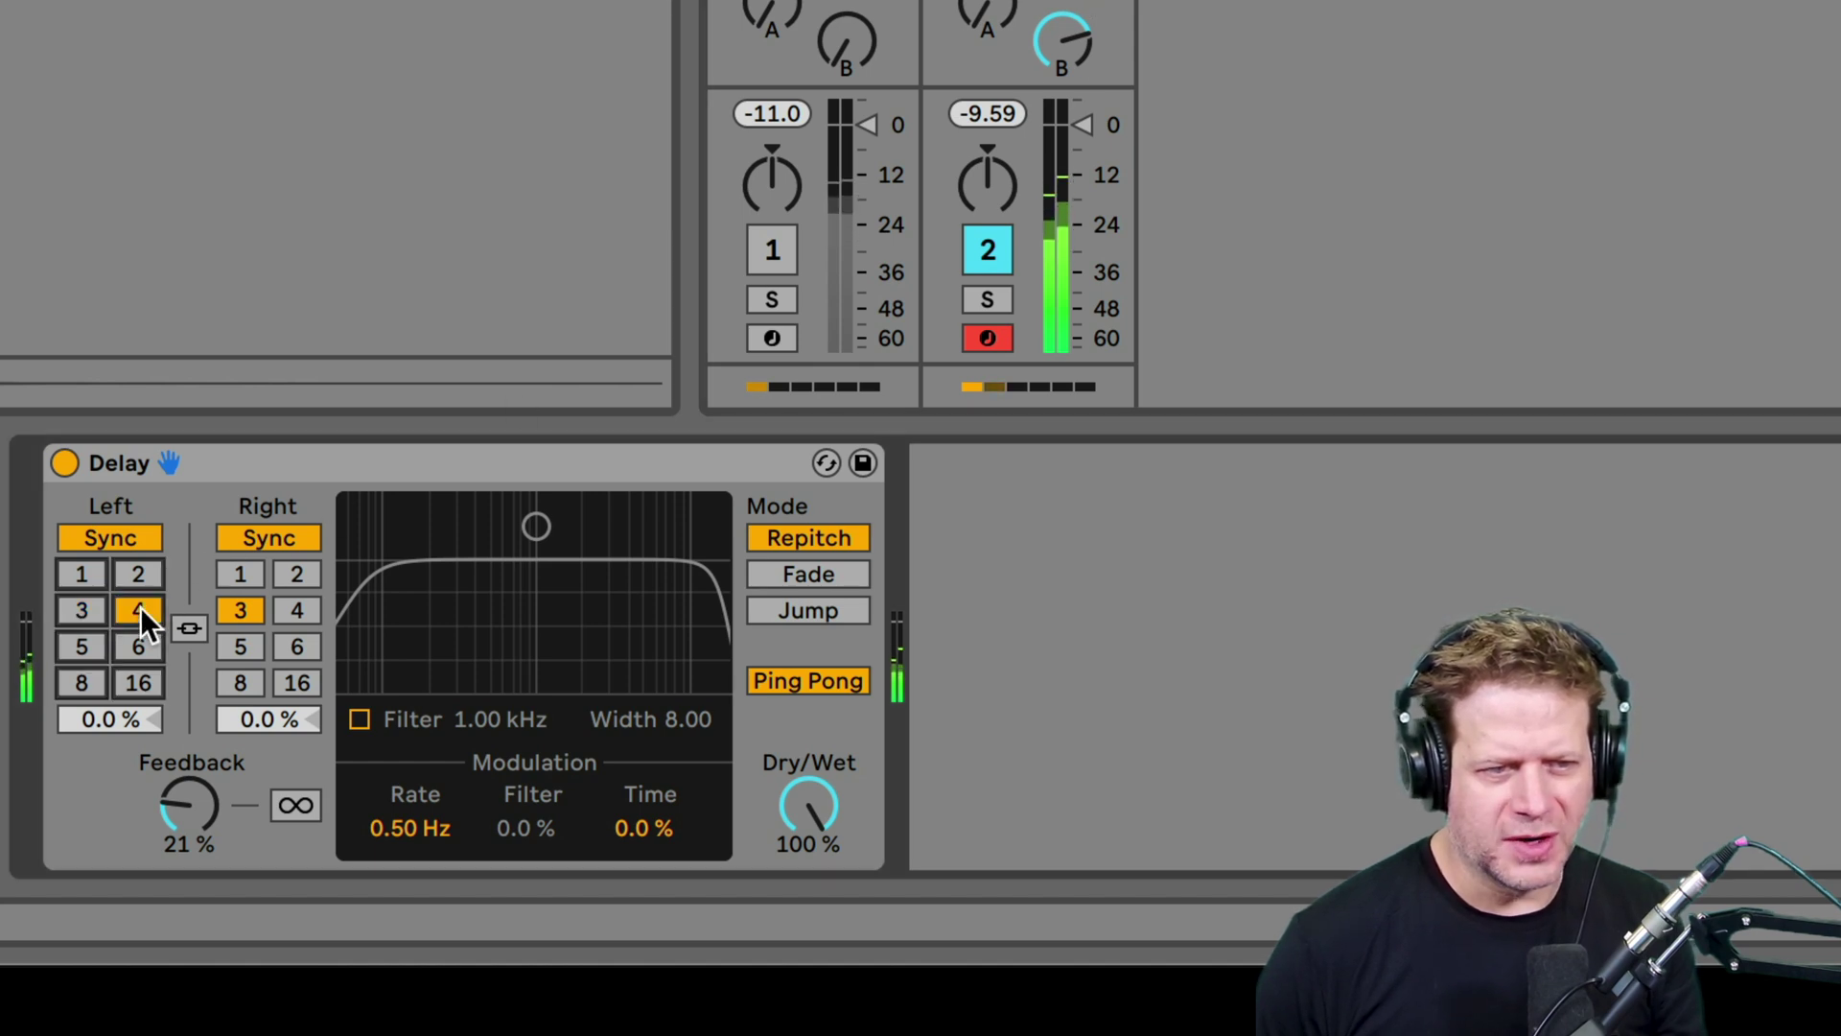
{"action": "left_click", "coordinate": [1085, 131]}
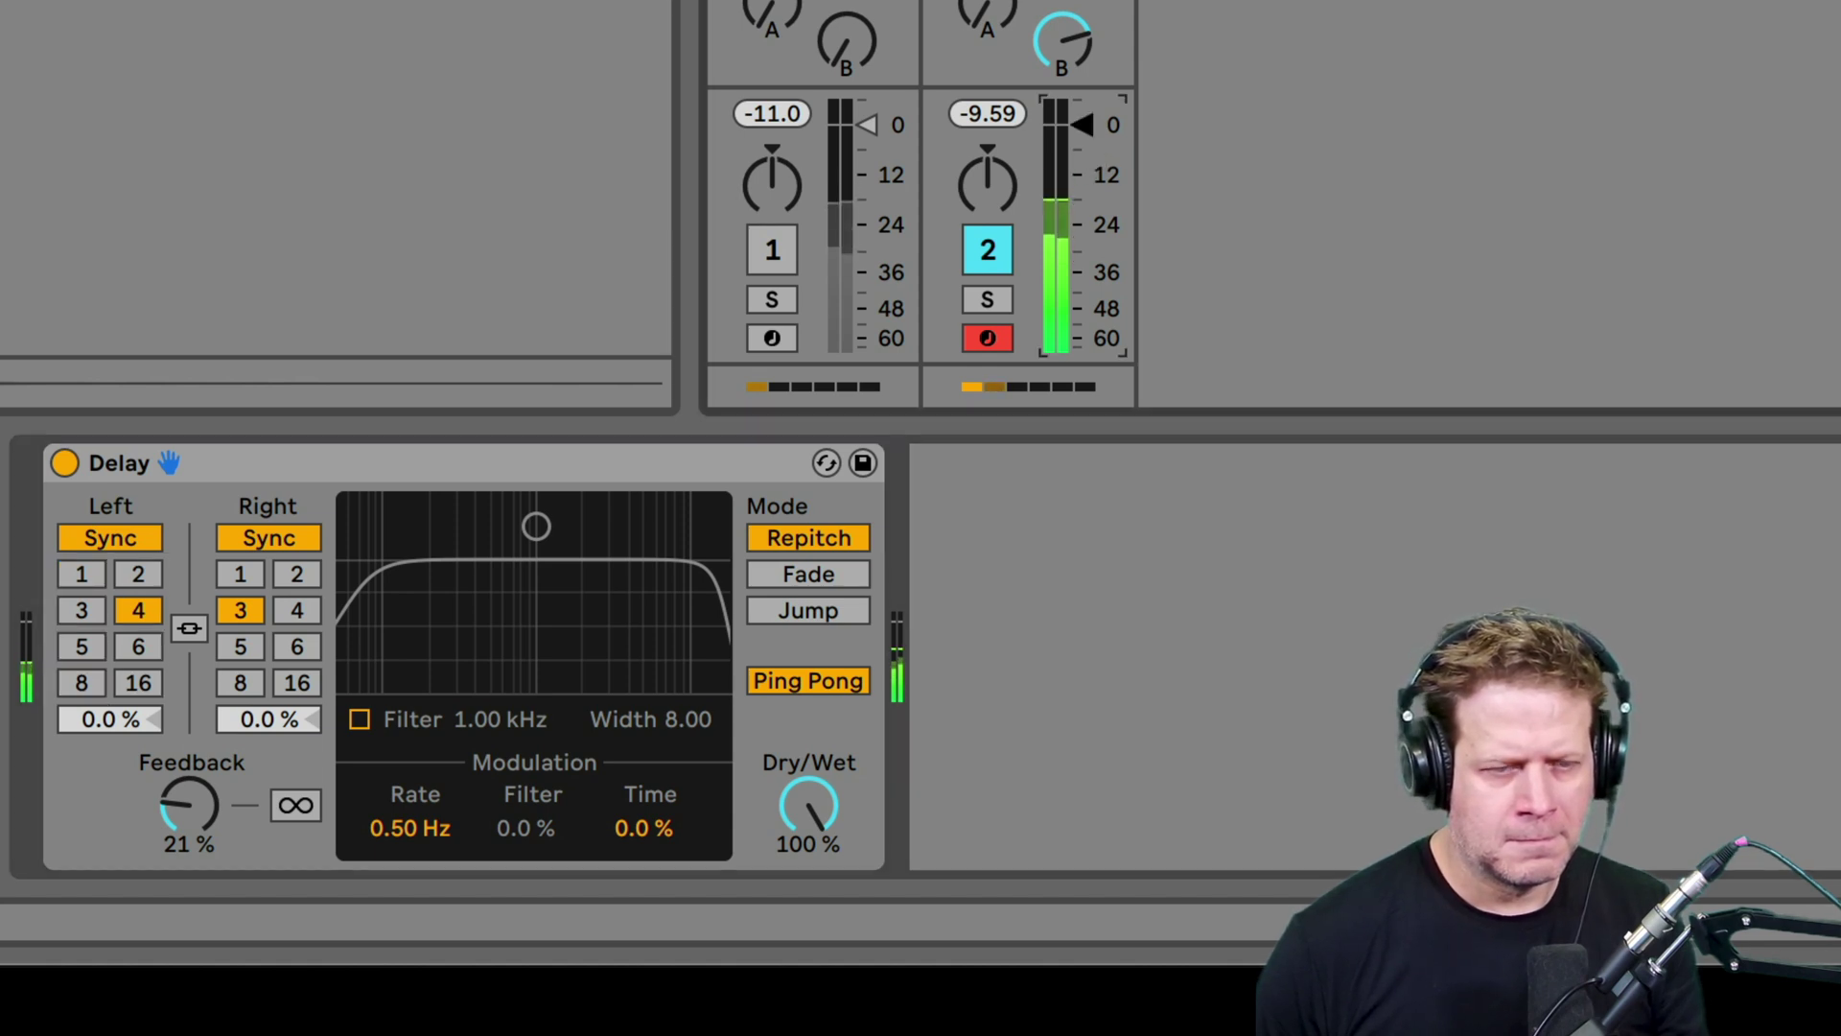
{"action": "left_click", "coordinate": [360, 719]}
{"action": "left_click_drag", "start_coordinate": [537, 527], "coordinate": [481, 529]}
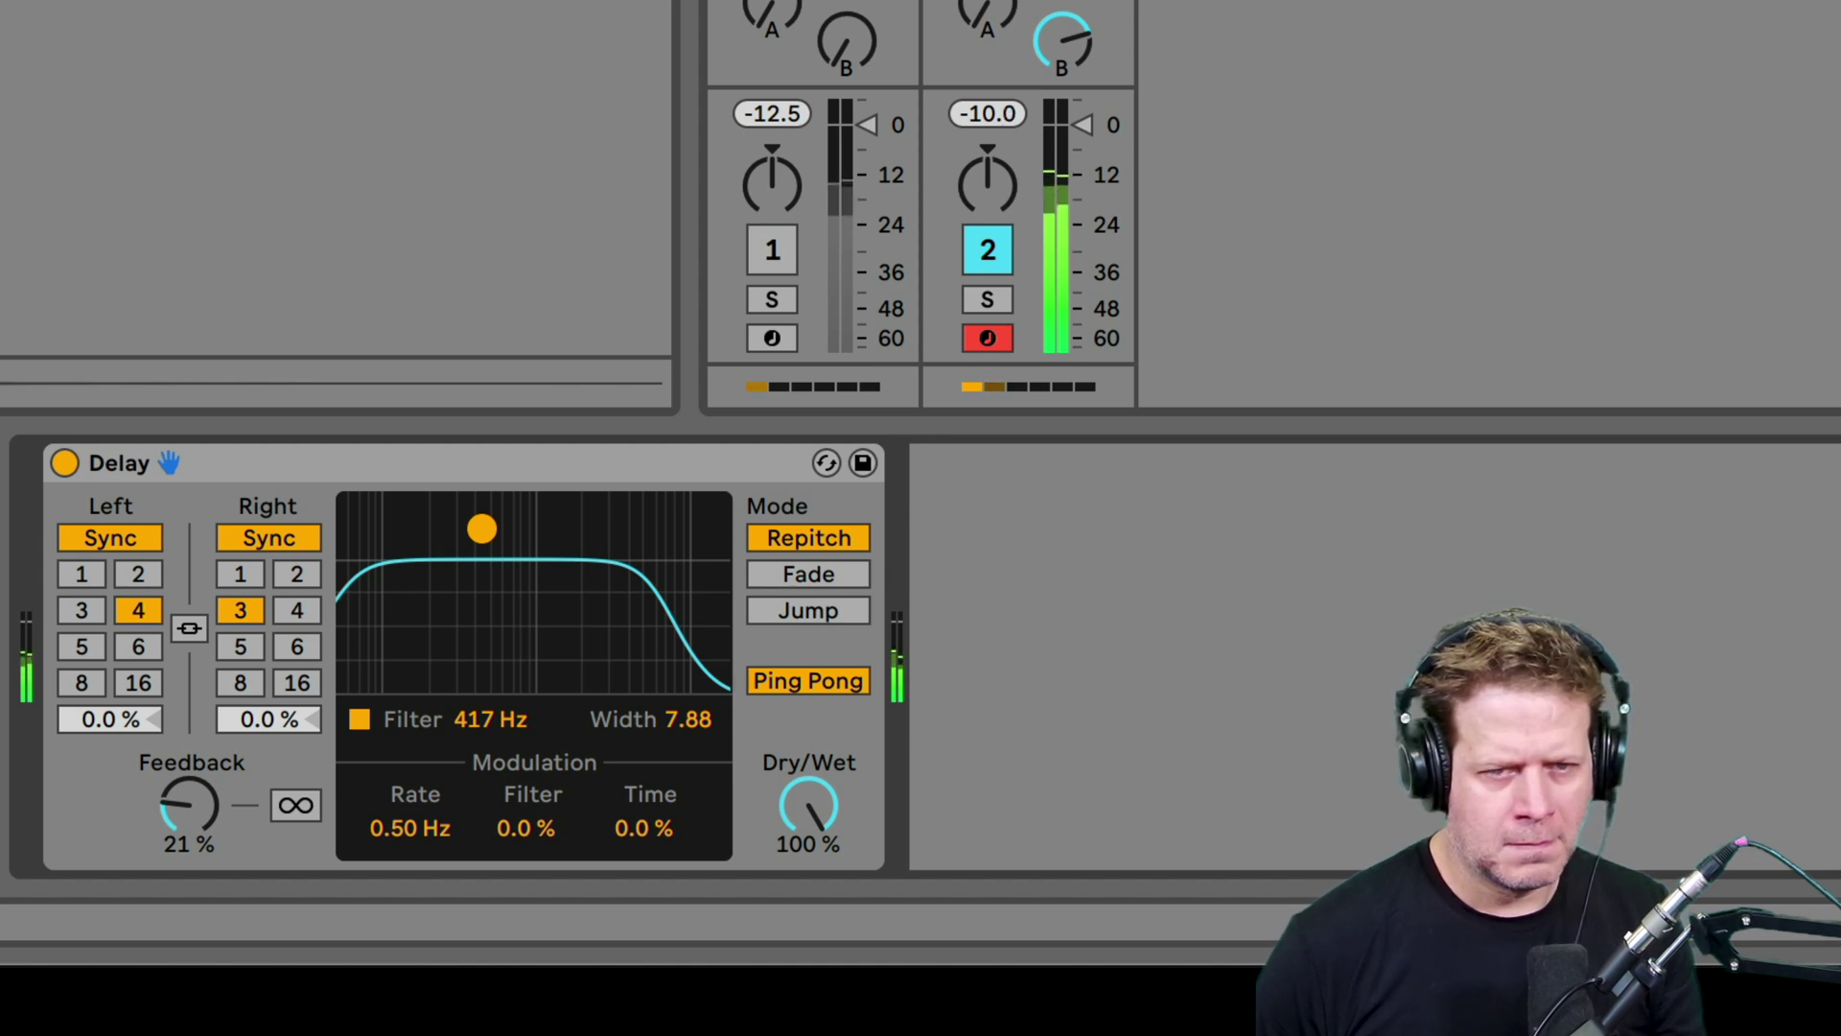
{"action": "left_click_drag", "start_coordinate": [481, 528], "coordinate": [479, 528]}
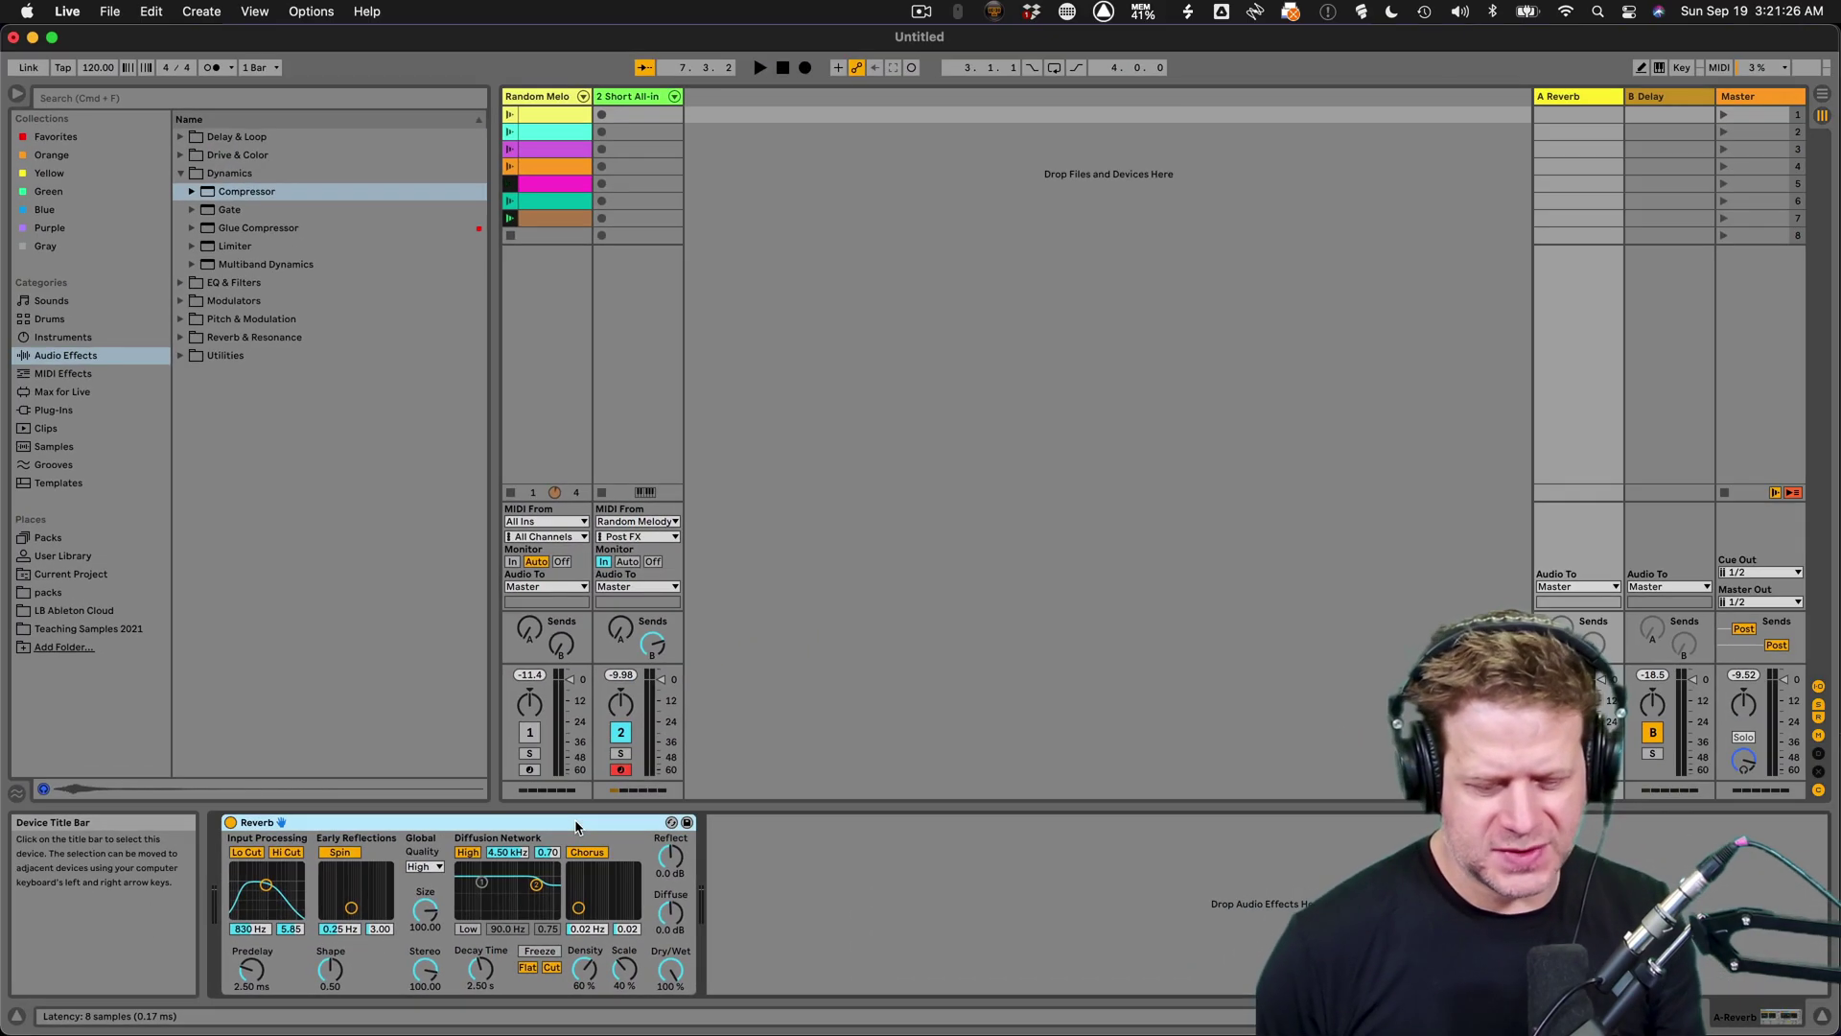
- Replace return A's Reverb with a Hybrid Reverb
{"action": "left_click", "coordinate": [616, 762]}
{"action": "key", "text": "Delete"}
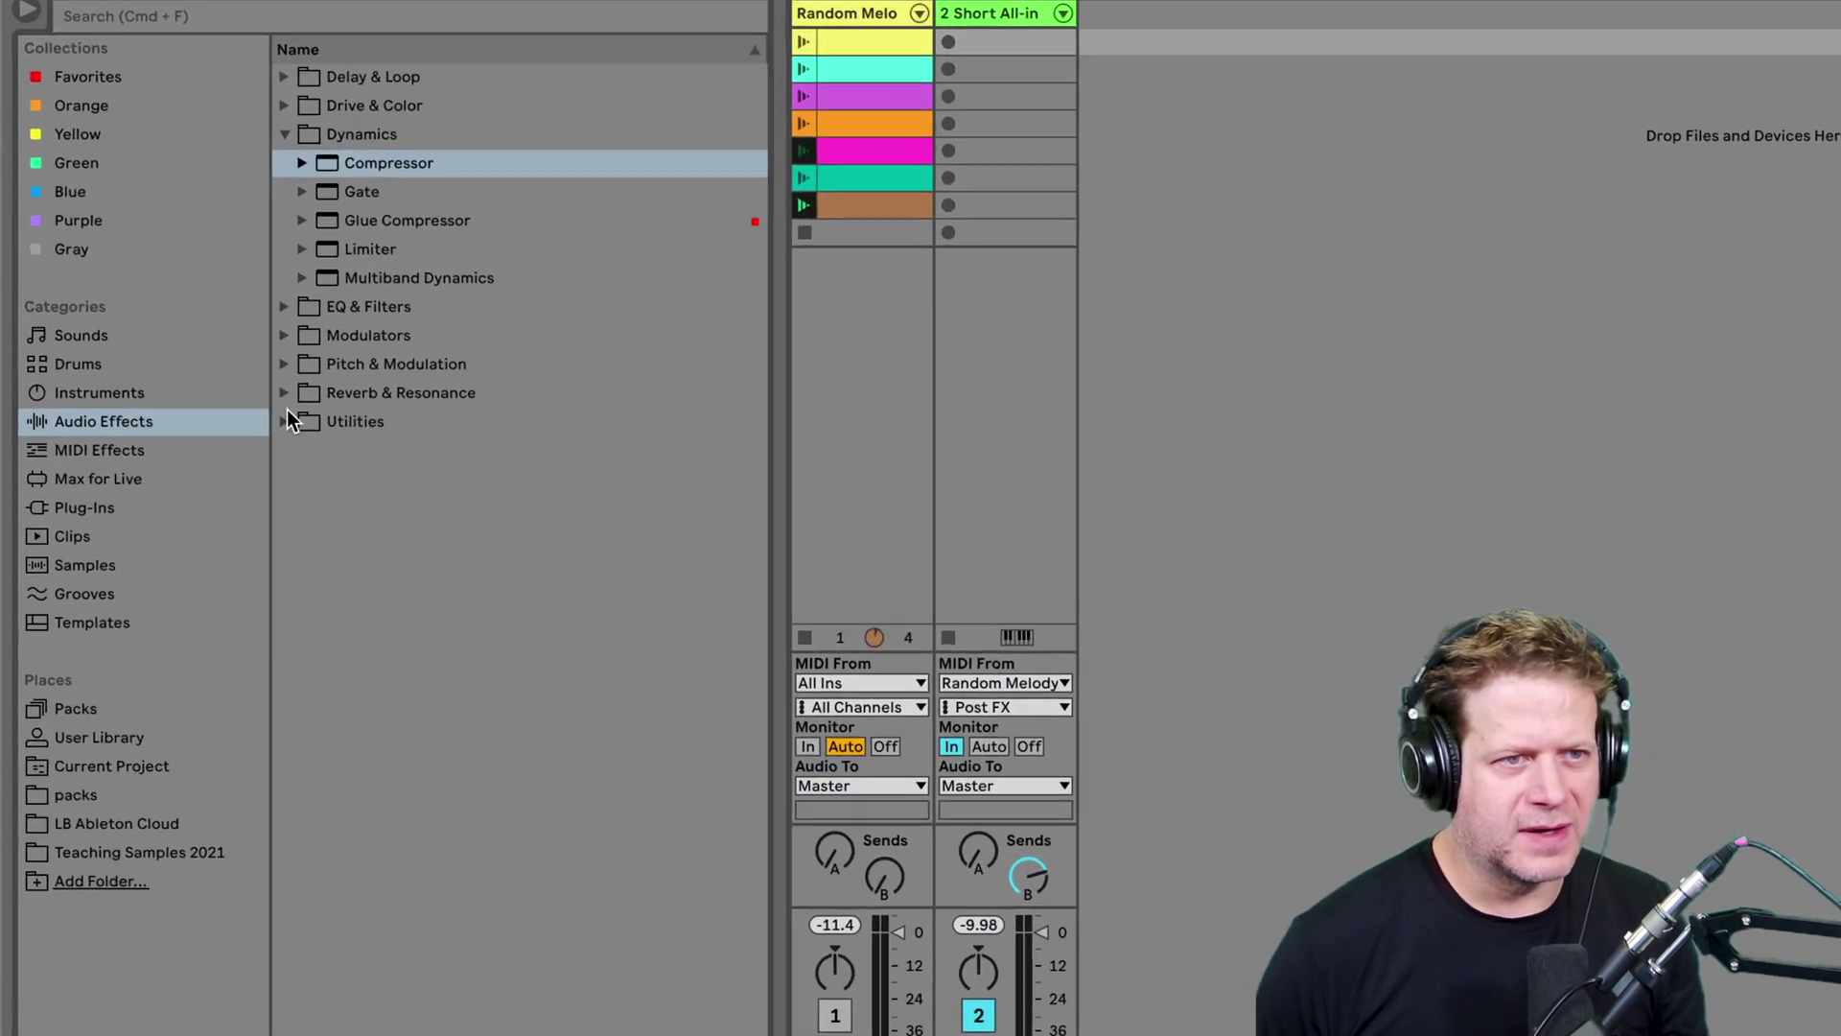
{"action": "left_click", "coordinate": [181, 337]}
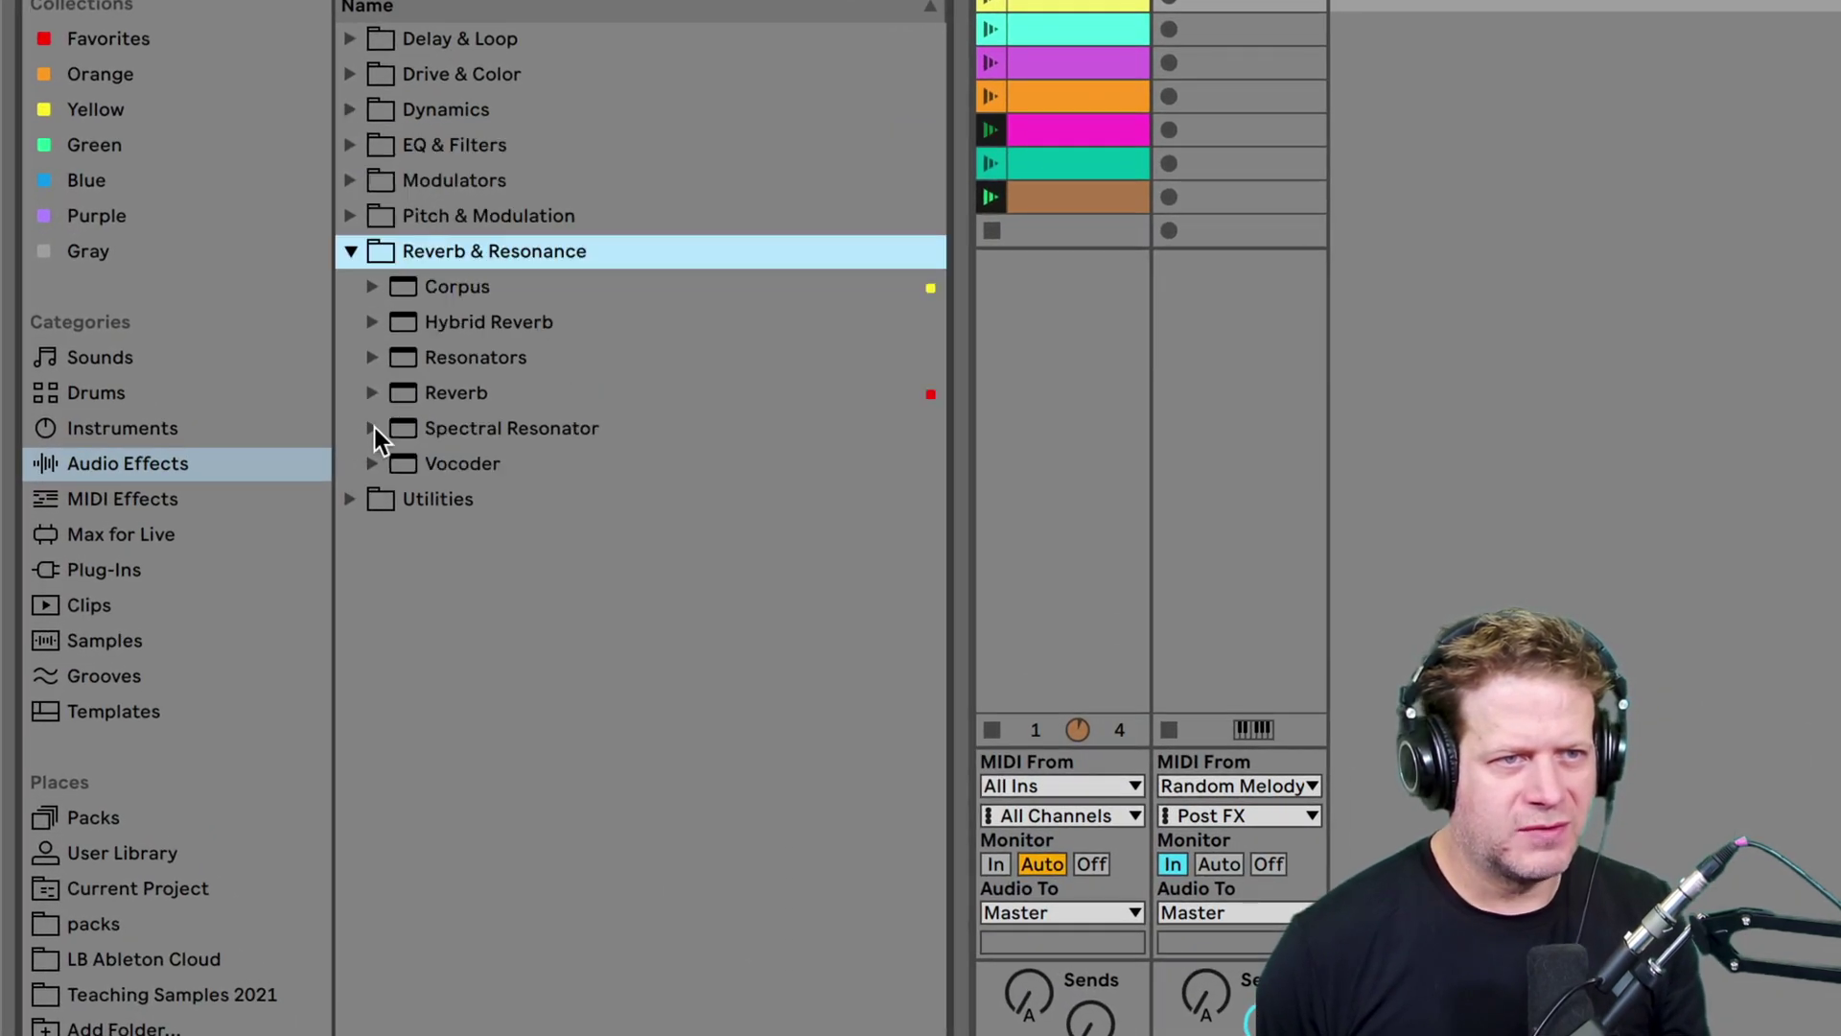
{"action": "left_click", "coordinate": [437, 324]}
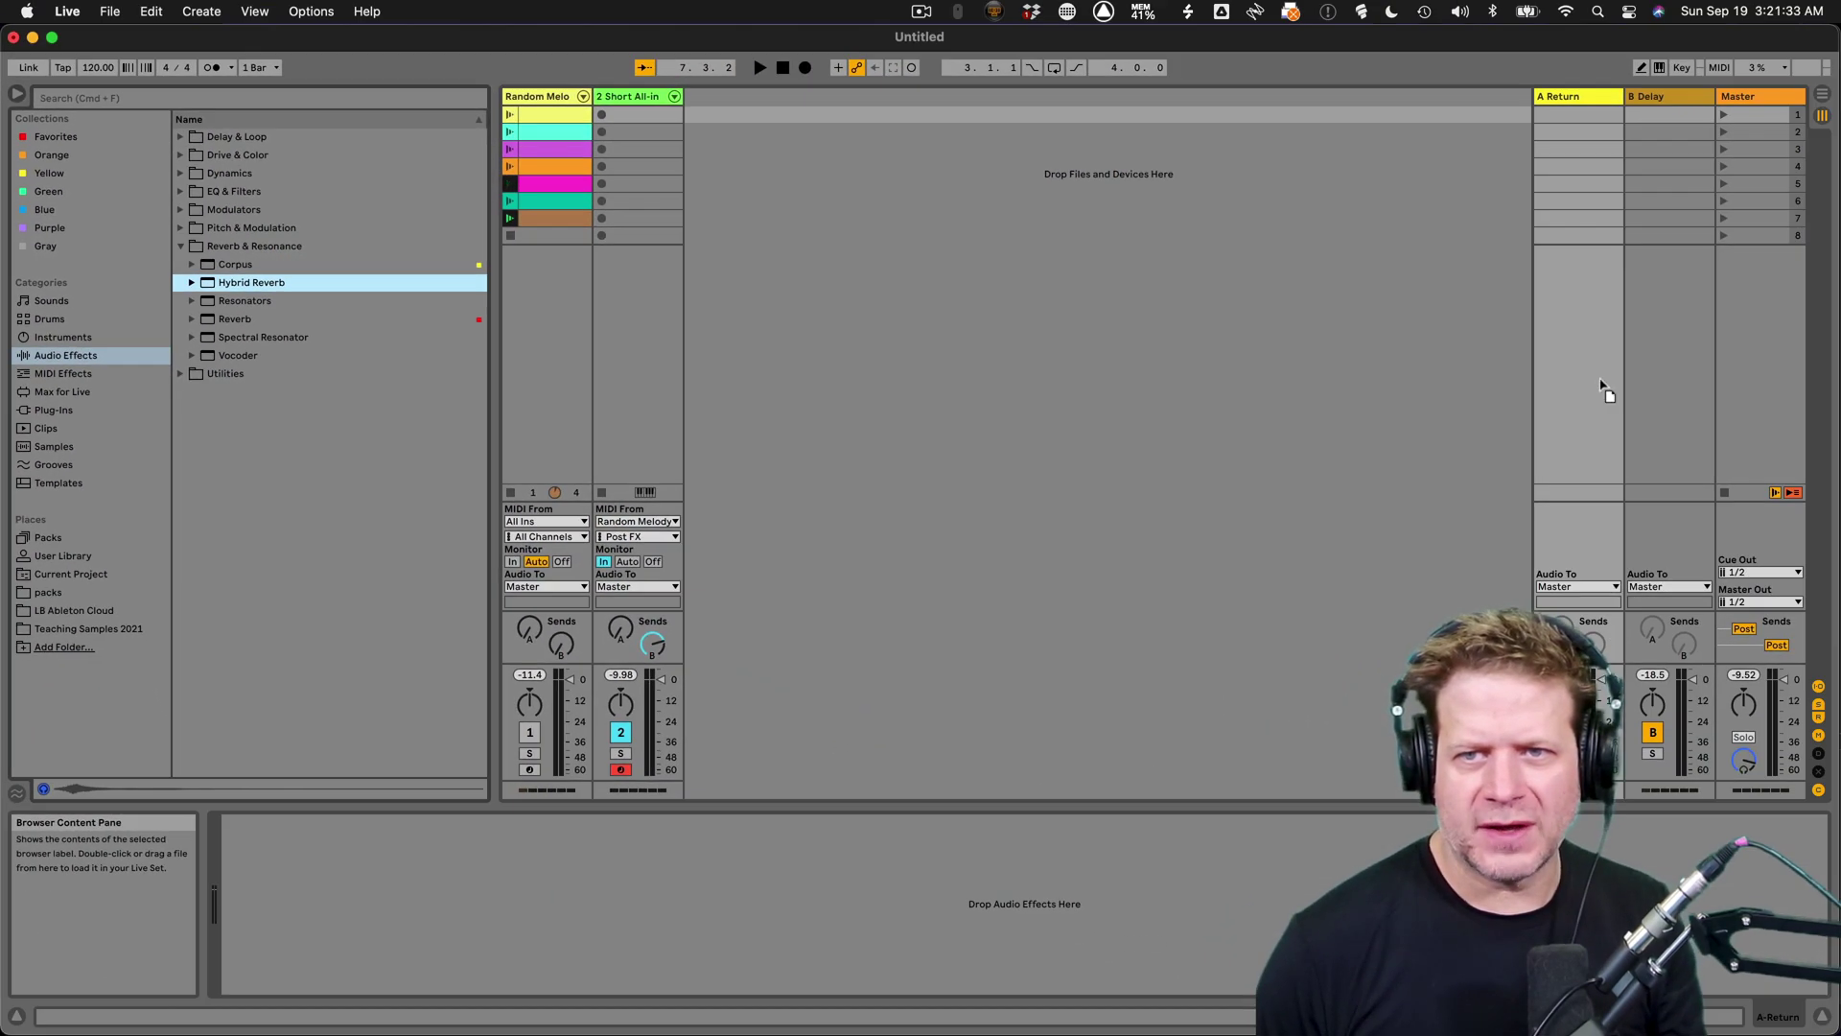
{"action": "left_click_drag", "start_coordinate": [1602, 388], "coordinate": [1598, 376]}
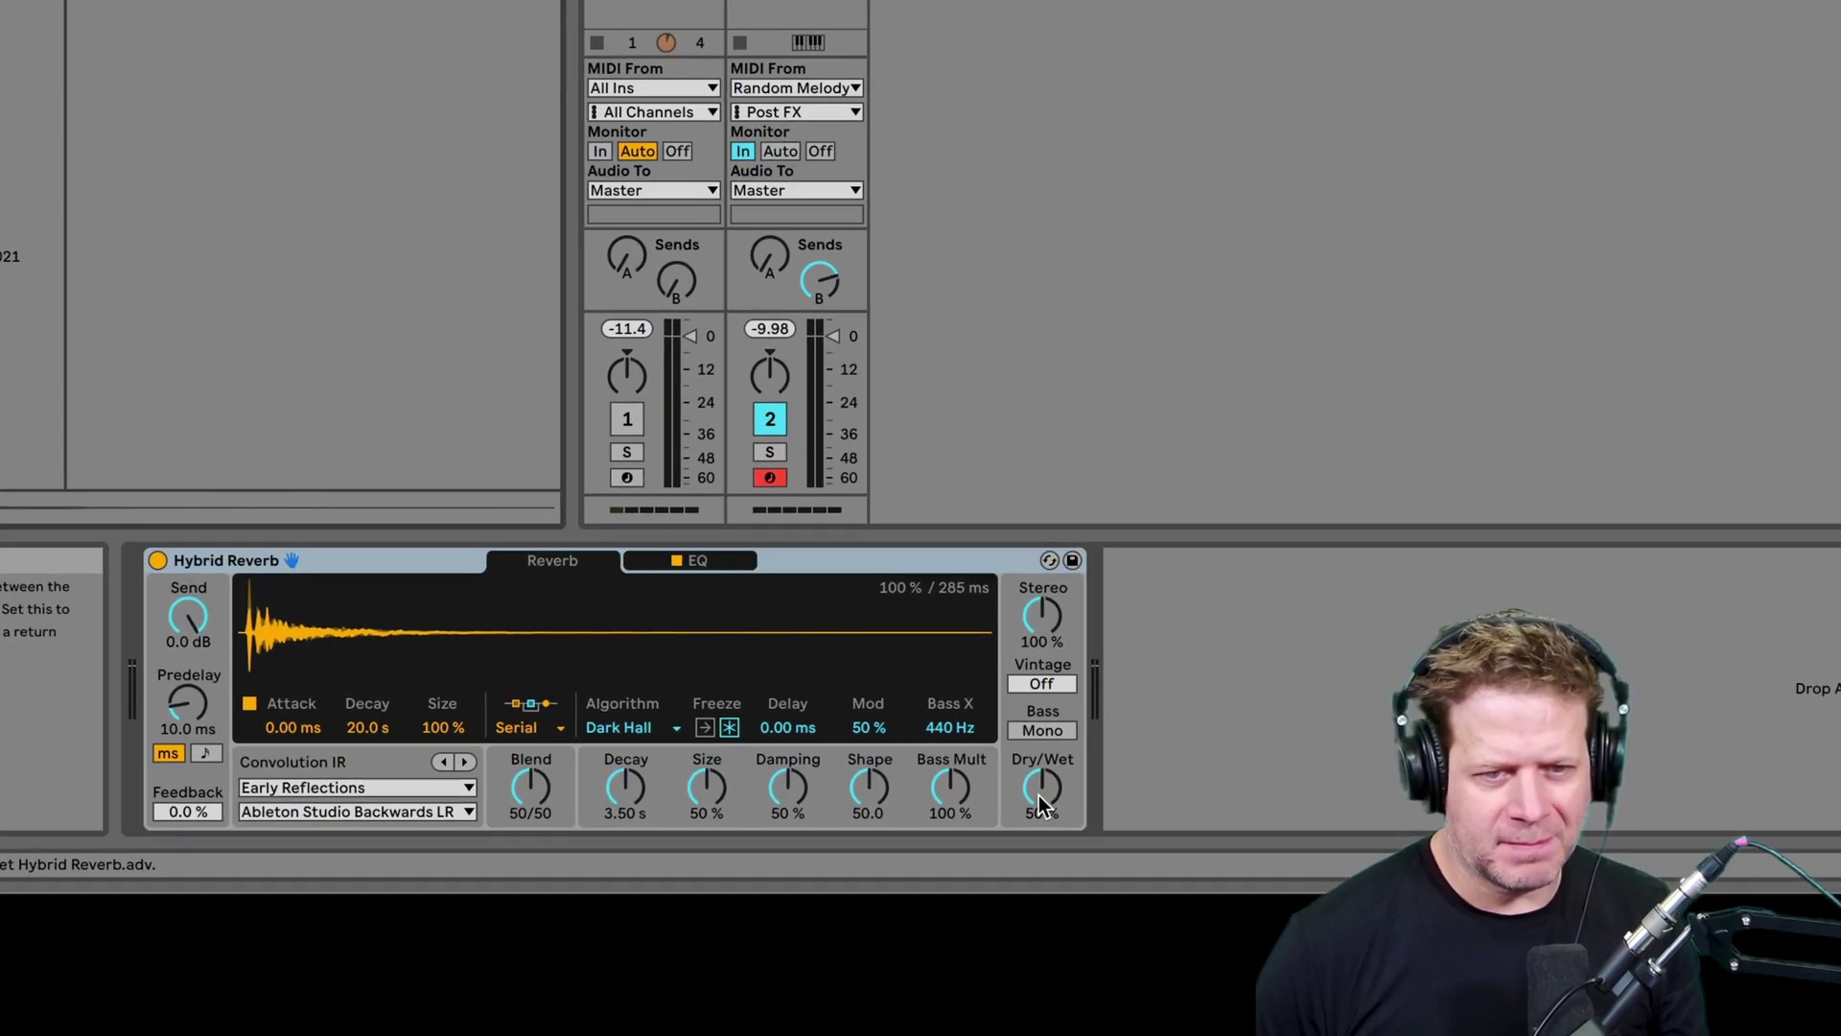
- Set Hybrid Reverb to 100% wet, 4.75 s decay, Halls Berliner Hall LR, and raise track 2's Send A
{"action": "left_click_drag", "start_coordinate": [1039, 796], "coordinate": [1039, 743]}
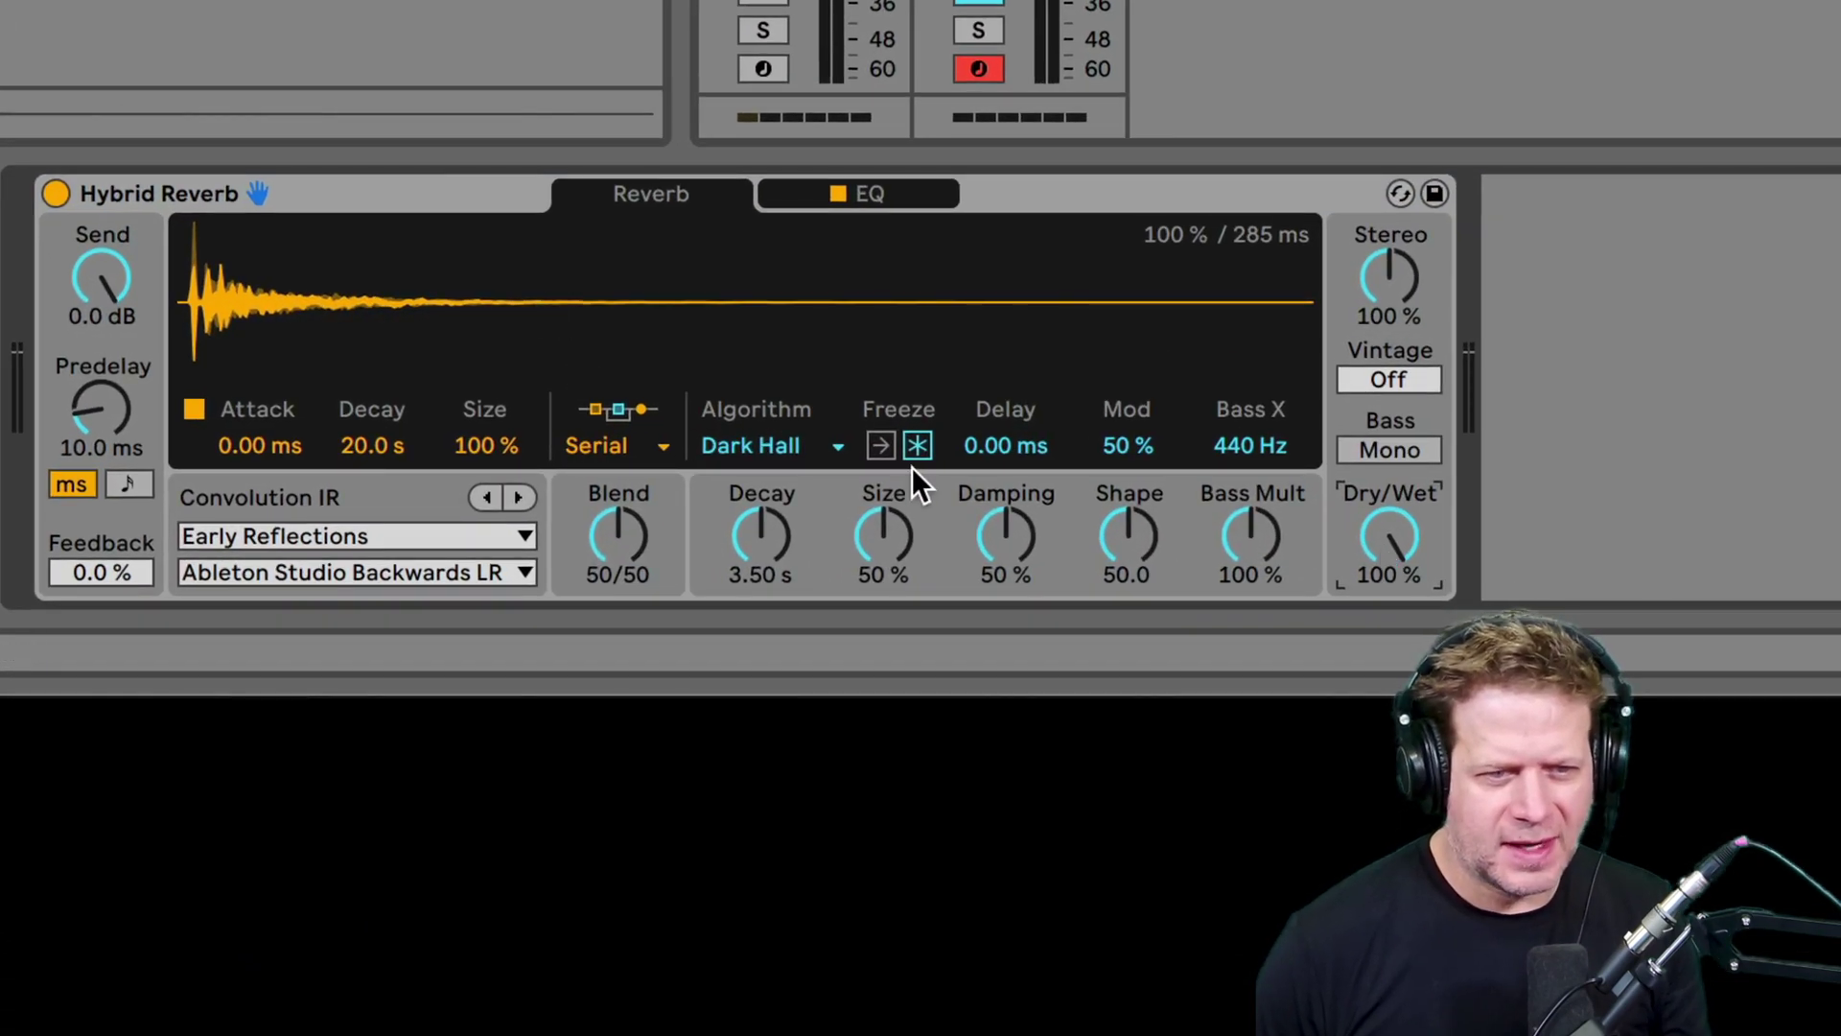
{"action": "left_click_drag", "start_coordinate": [760, 535], "coordinate": [761, 481]}
{"action": "left_click", "coordinate": [435, 532]}
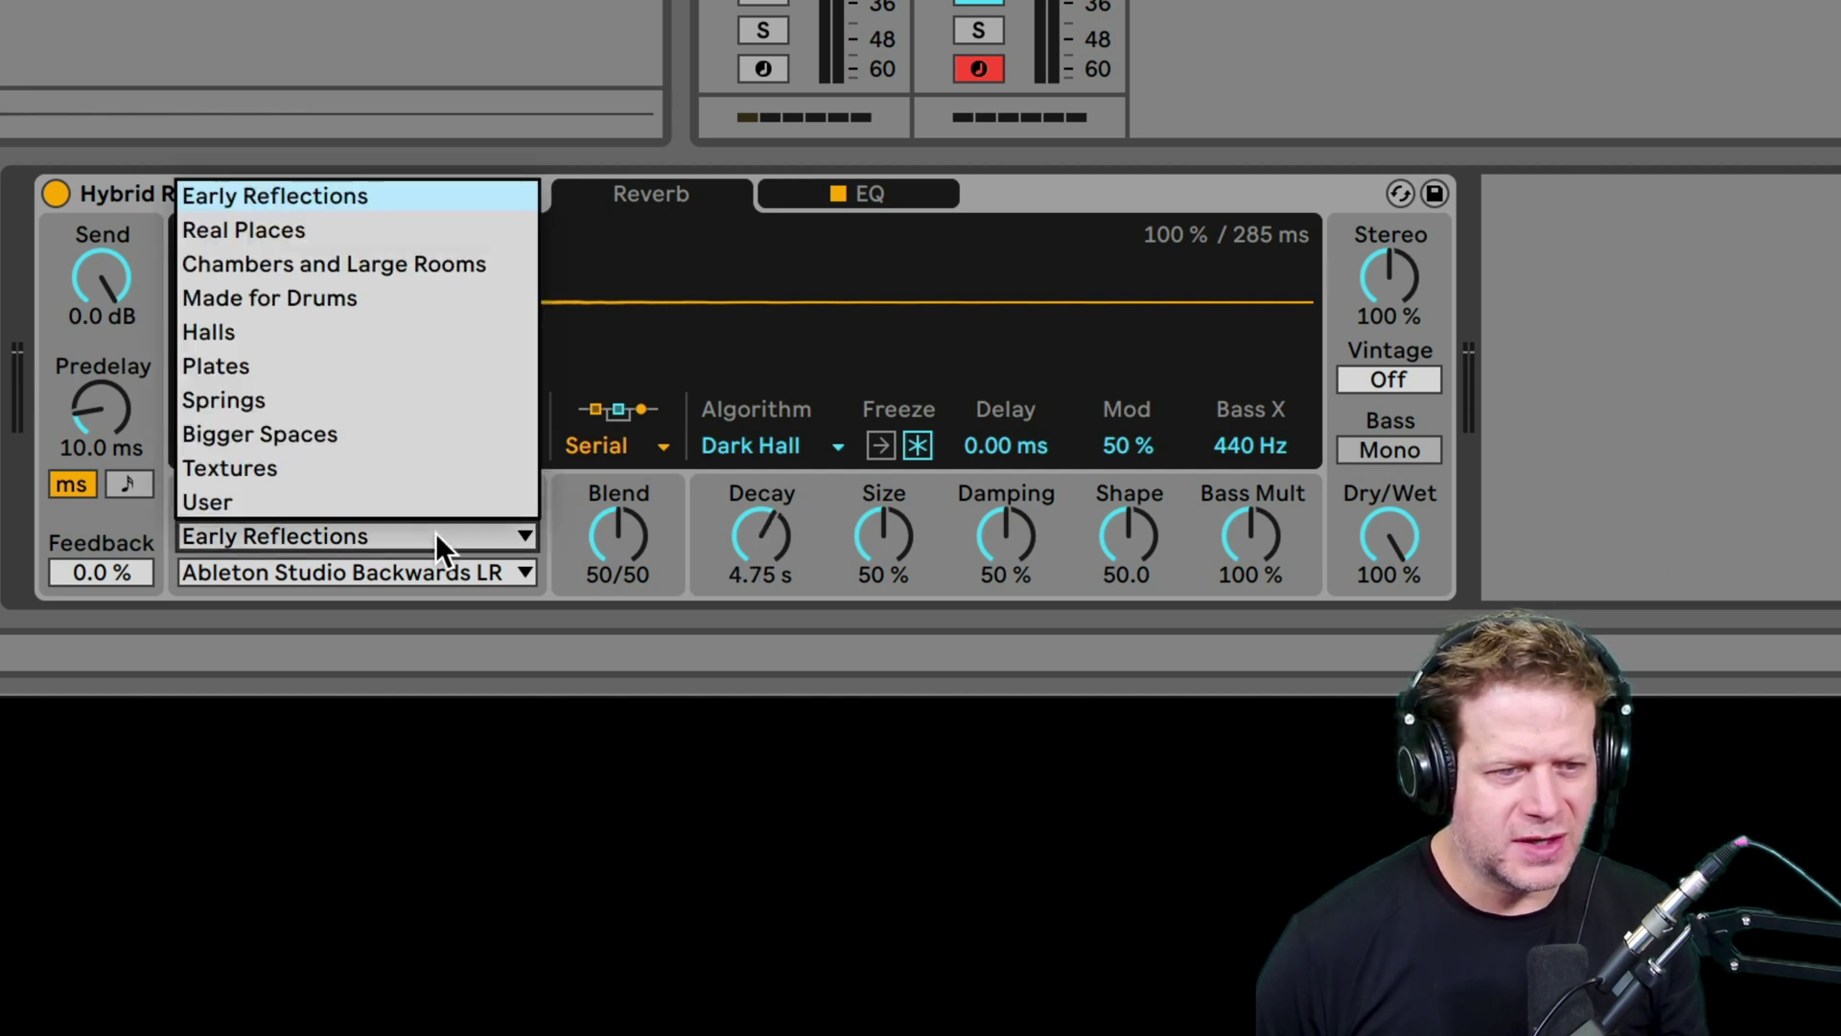
{"action": "left_click", "coordinate": [394, 326]}
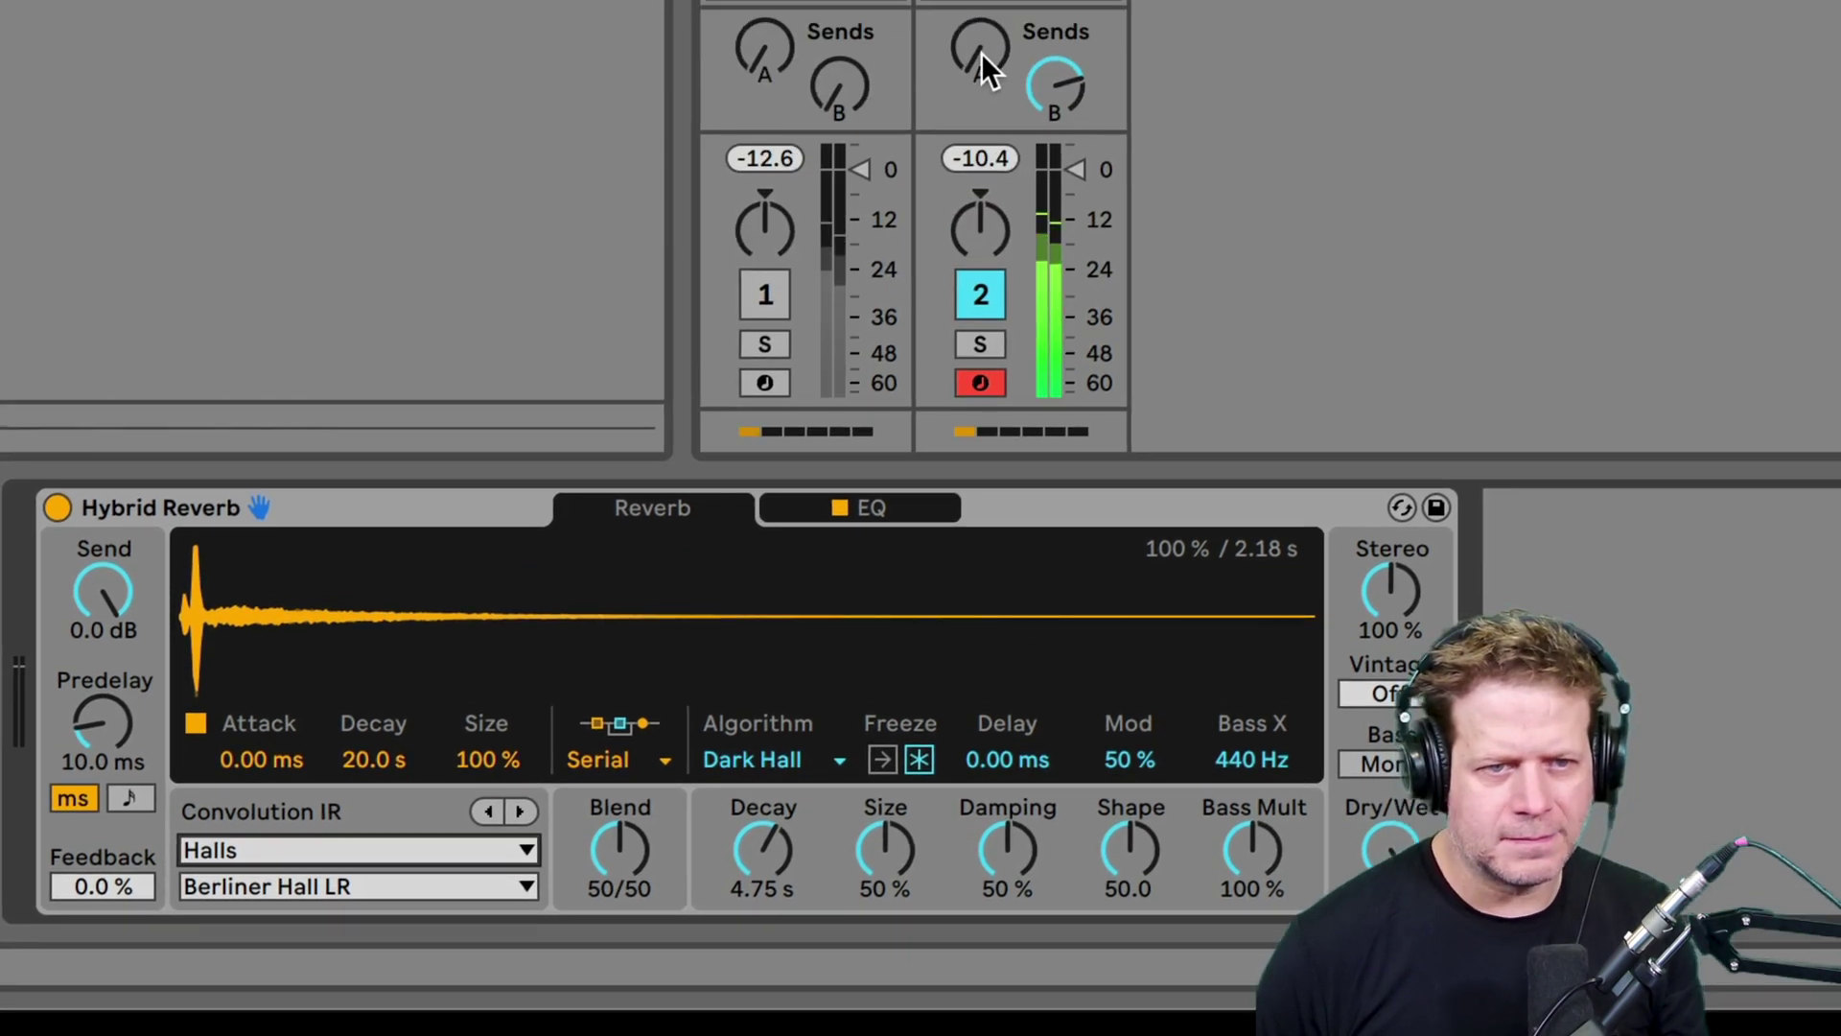
{"action": "left_click_drag", "start_coordinate": [984, 67], "coordinate": [985, 39]}
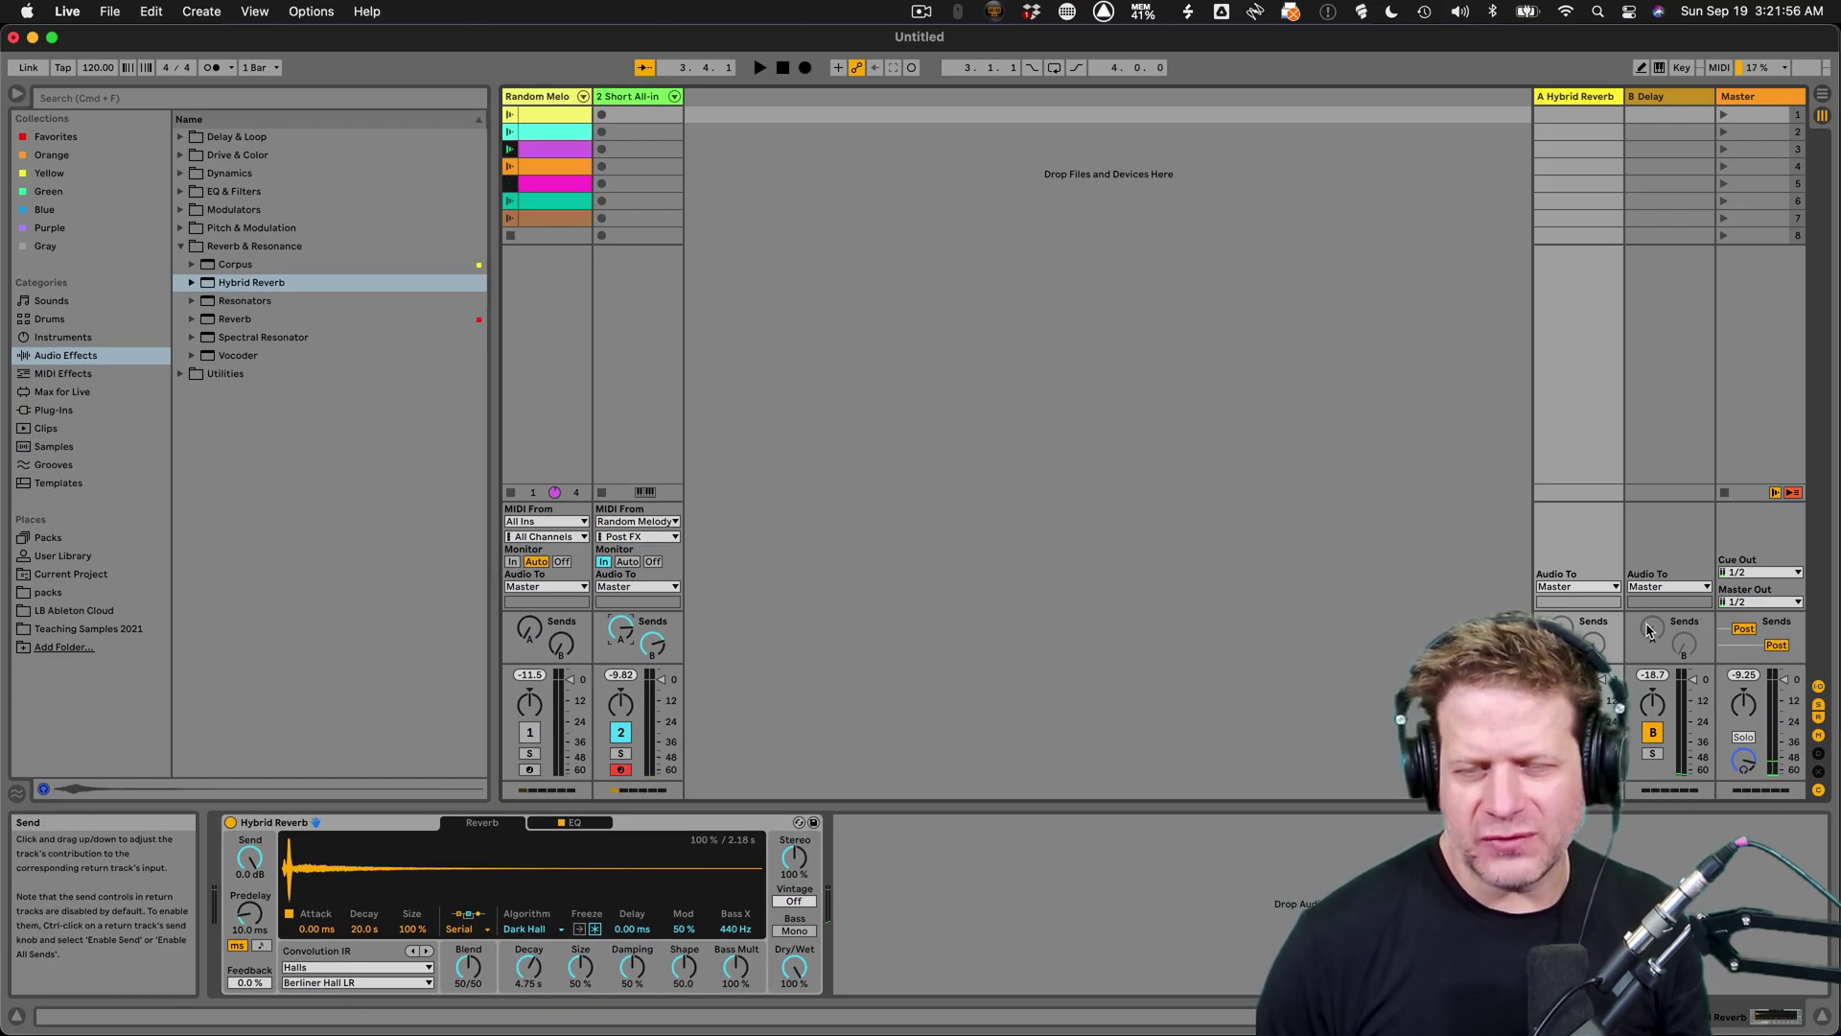
- Enable the Delay return's Send A and turn it up into the Hybrid Reverb
{"action": "right_click", "coordinate": [1648, 628]}
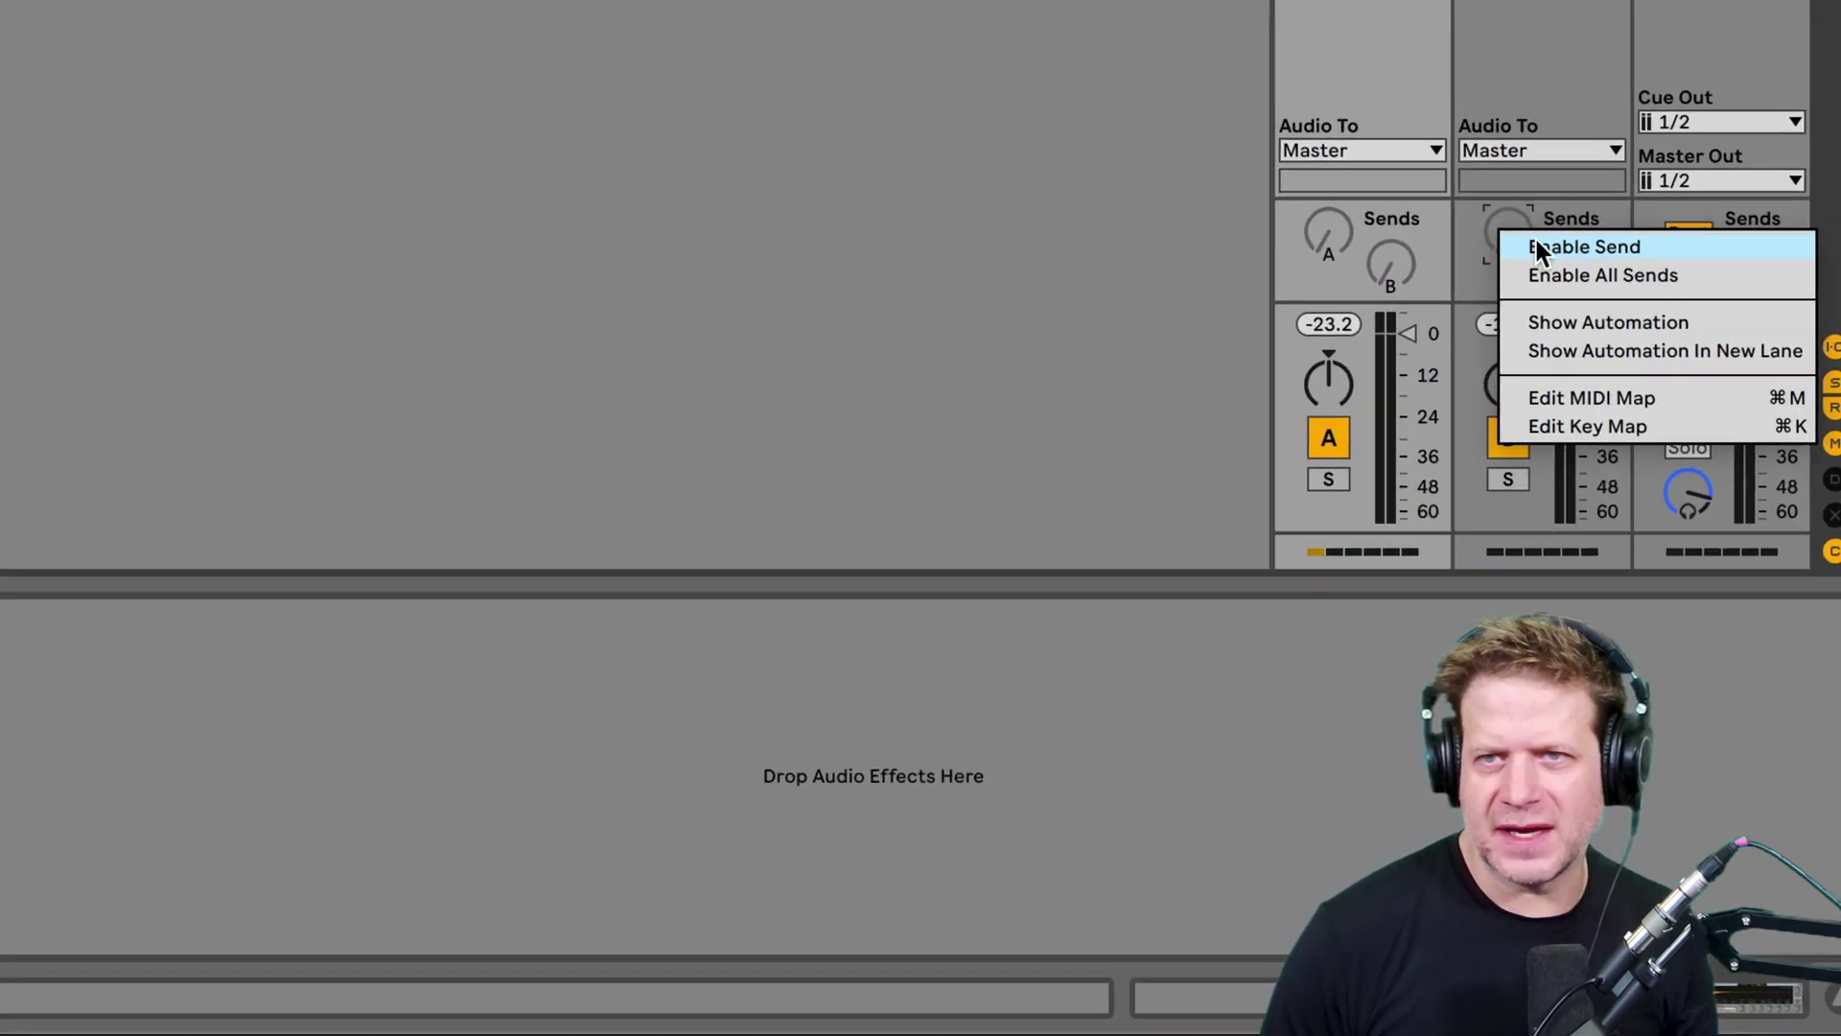
{"action": "left_click", "coordinate": [1537, 246]}
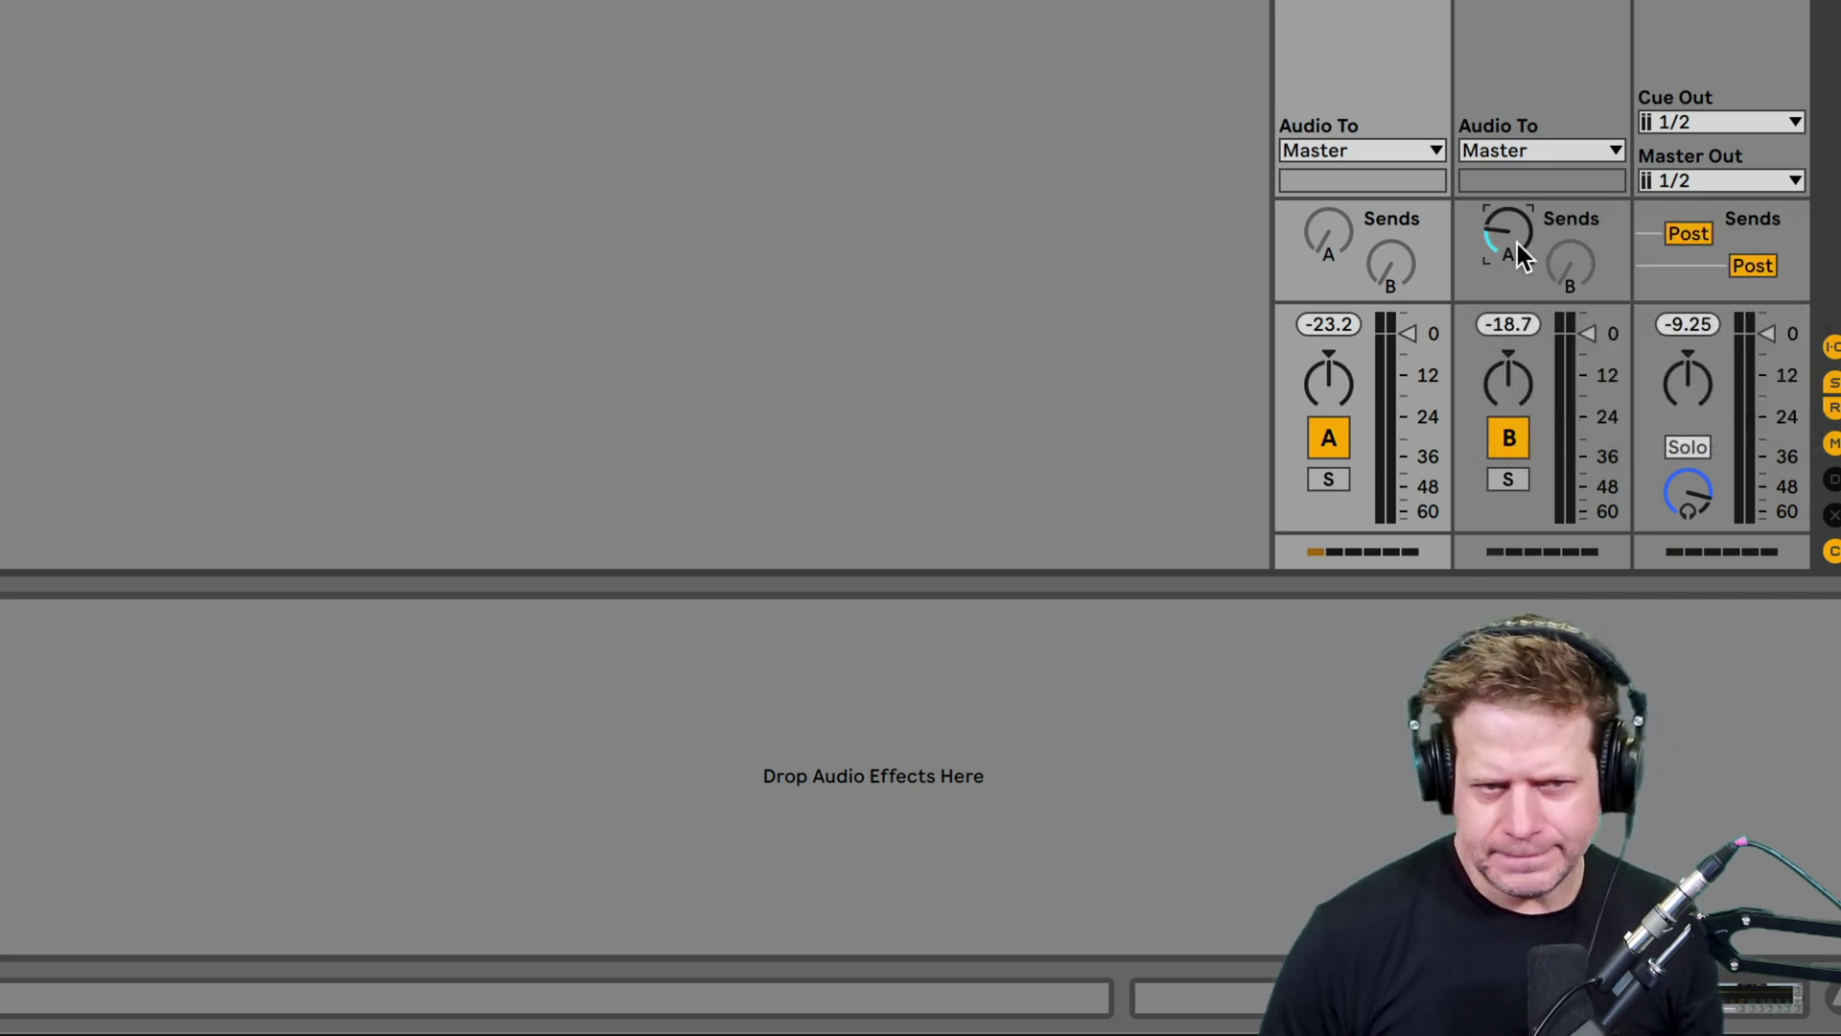
{"action": "left_click_drag", "start_coordinate": [1518, 246], "coordinate": [1518, 207]}
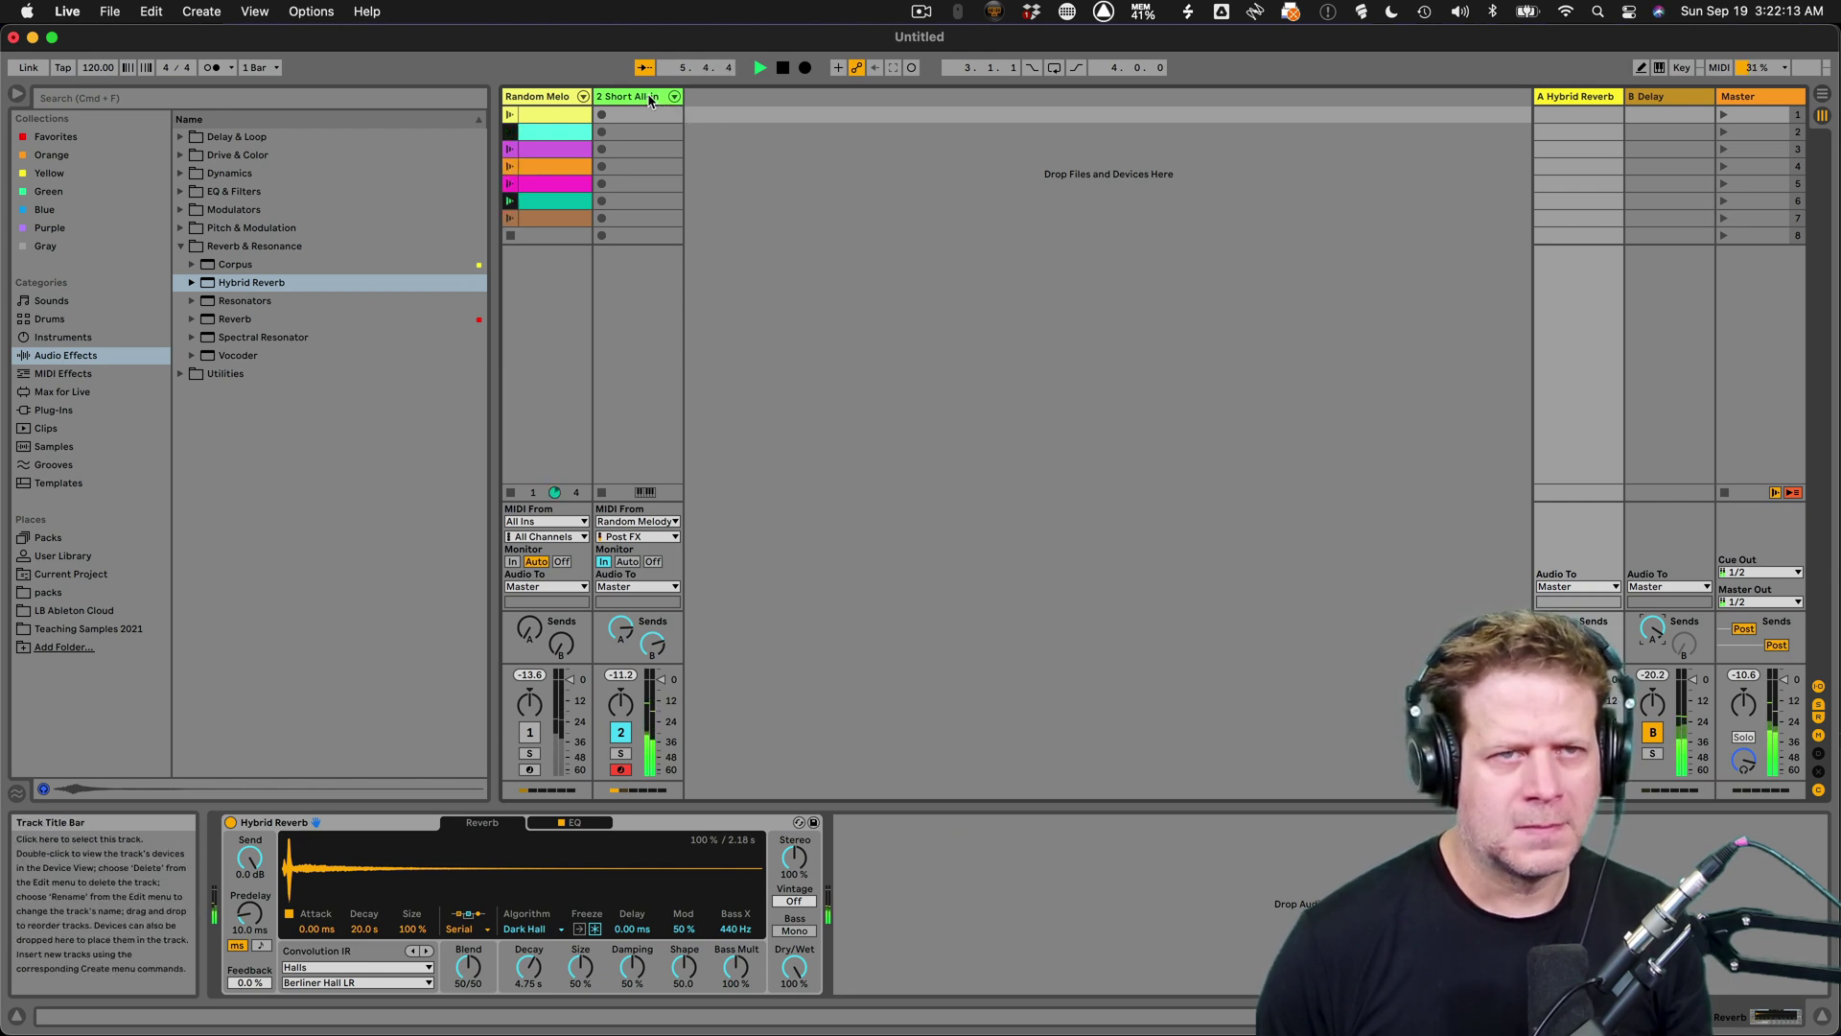
- Duplicate the Short All-in string track and select the new track 3
{"action": "left_click", "coordinate": [650, 100]}
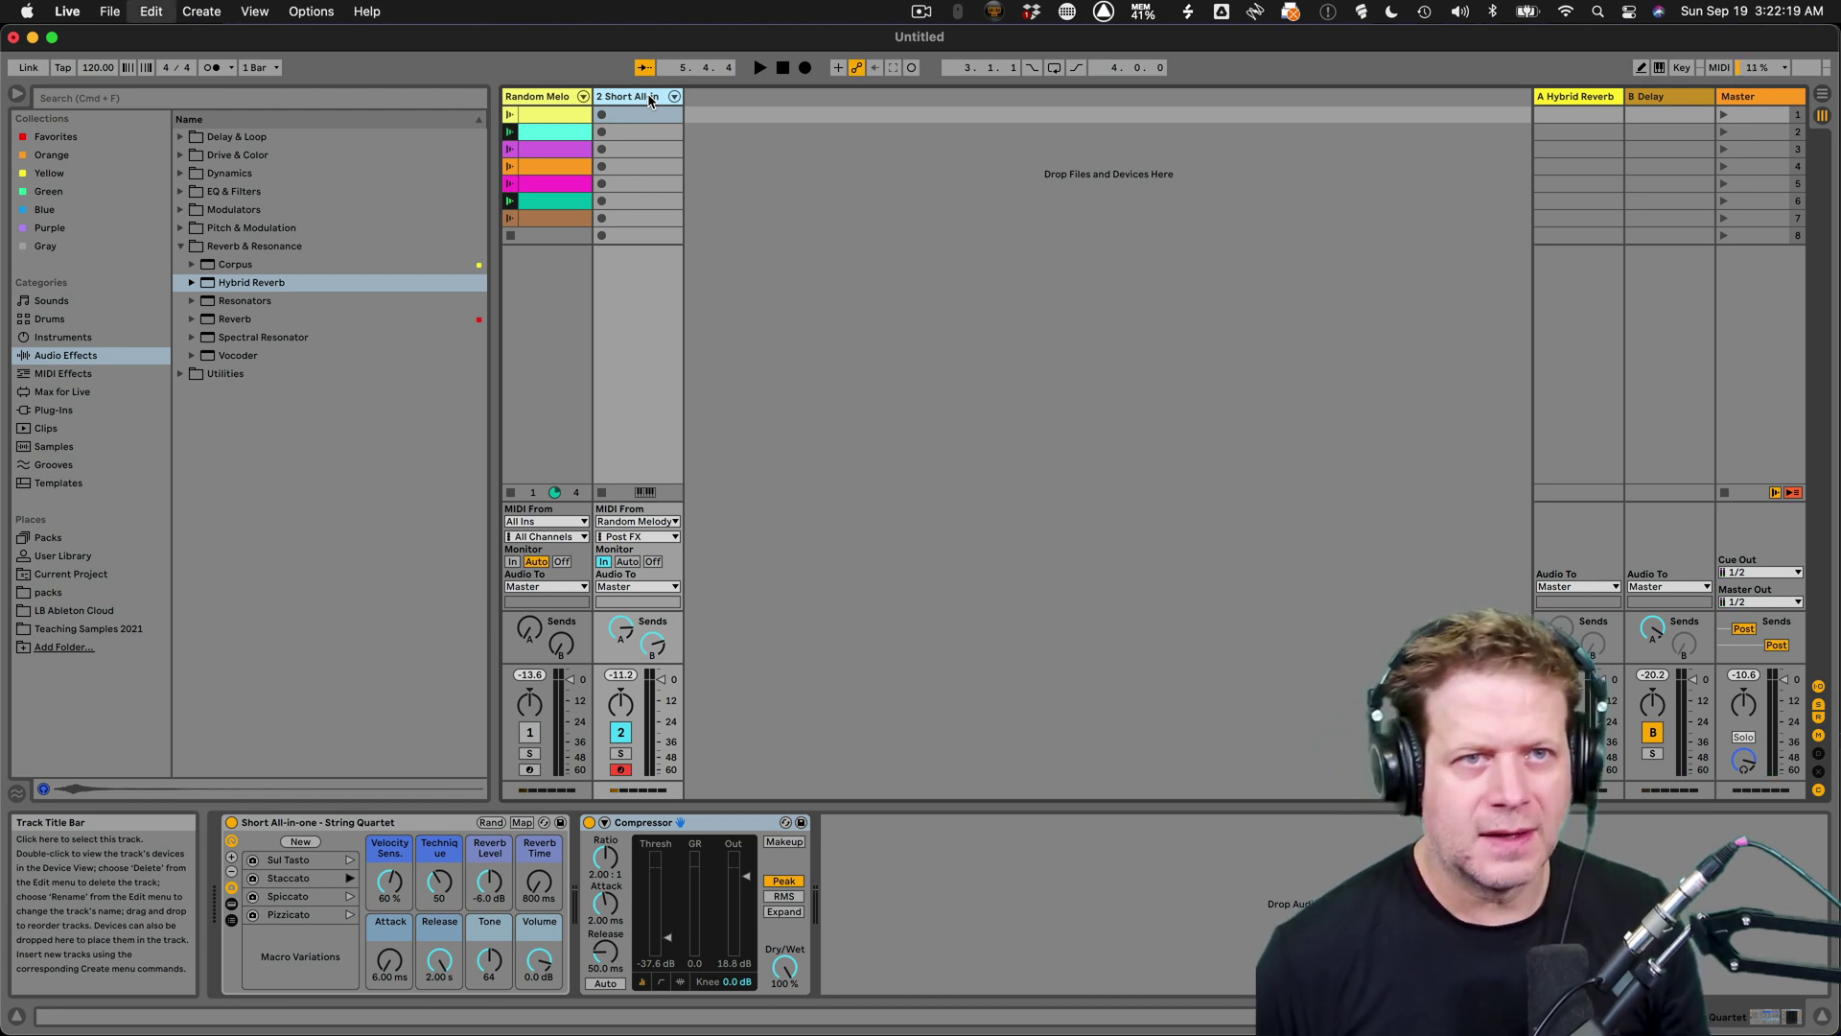
{"action": "key", "text": "cmd+d"}
{"action": "right_click", "coordinate": [654, 101]}
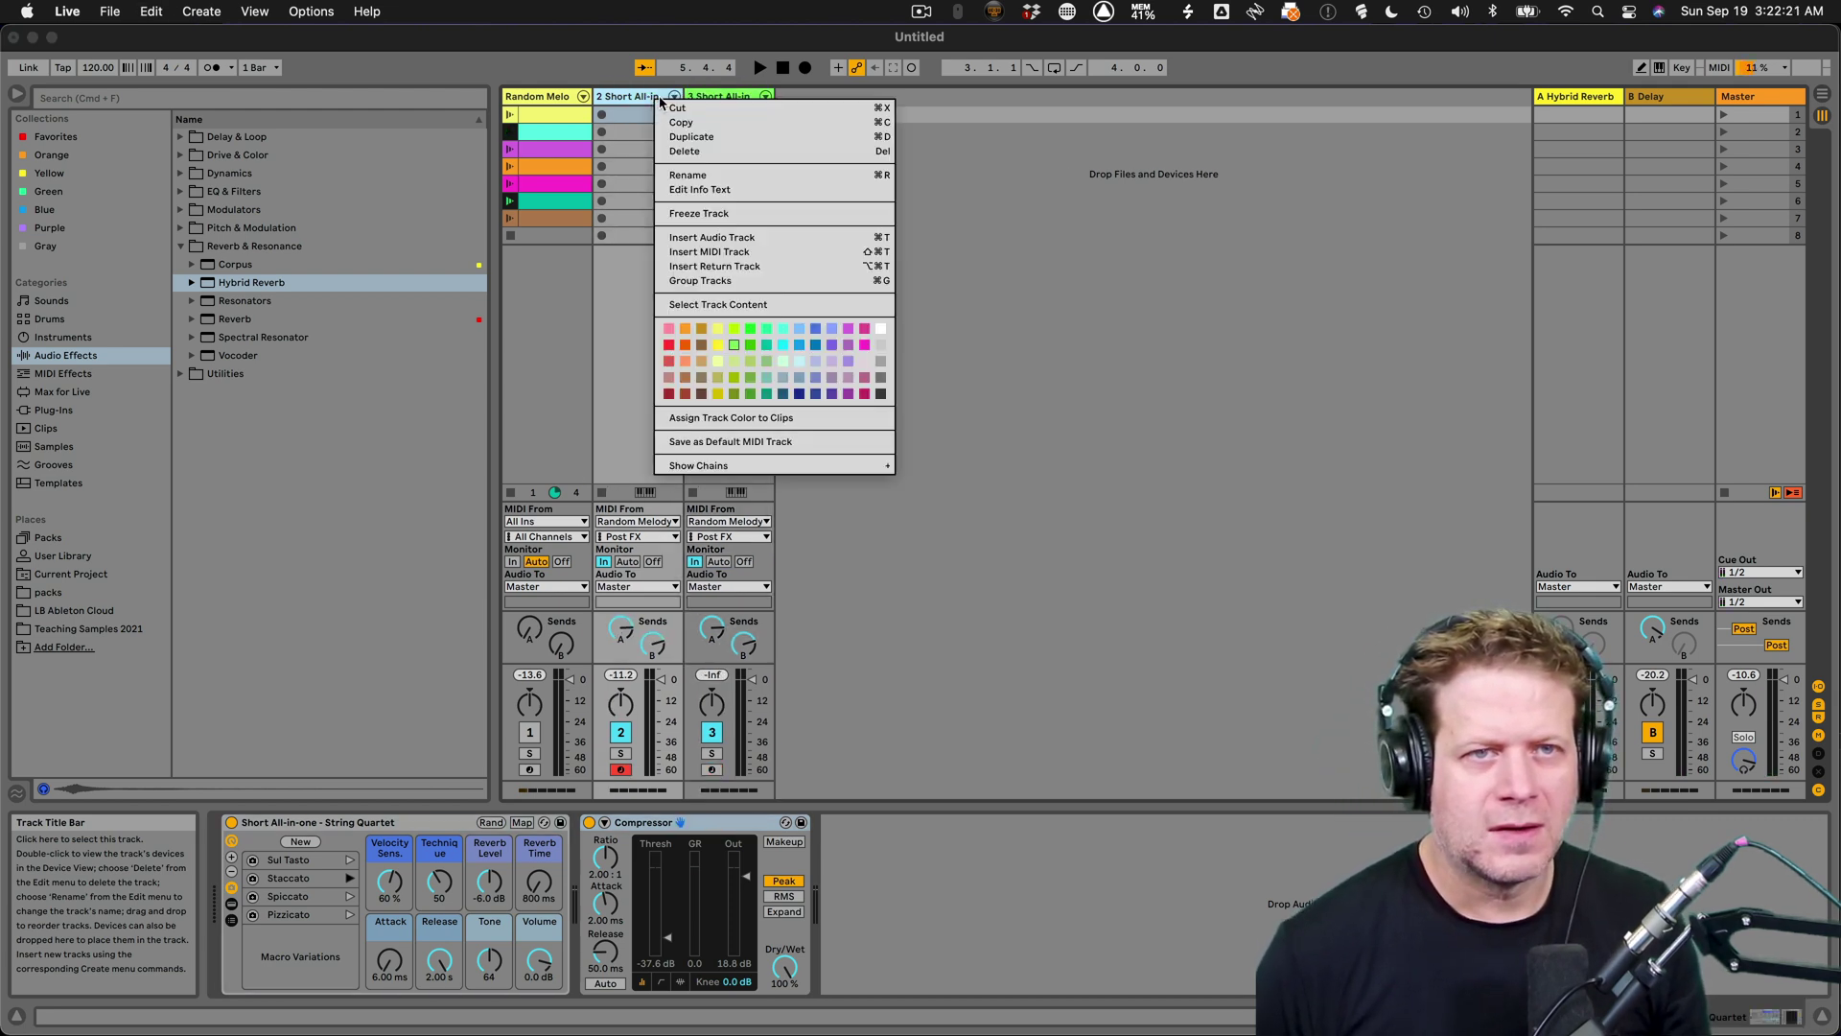
{"action": "left_click", "coordinate": [1019, 156]}
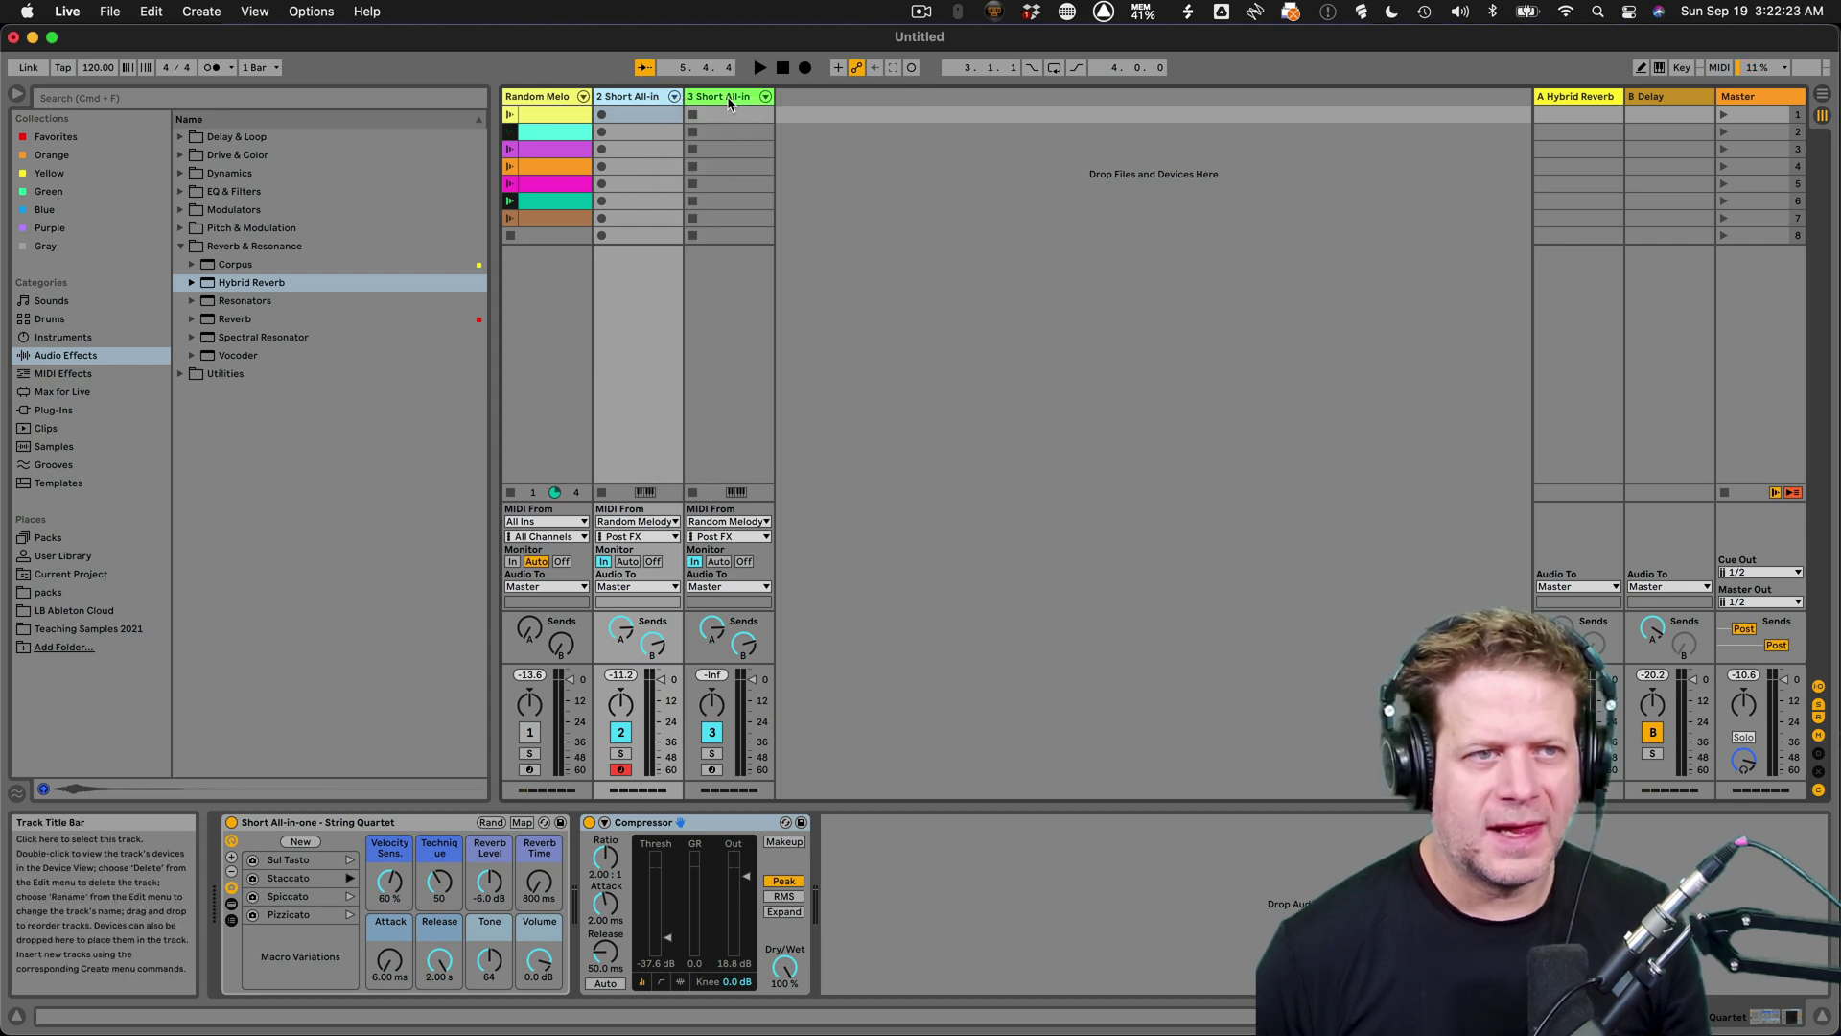
{"action": "left_click", "coordinate": [750, 117]}
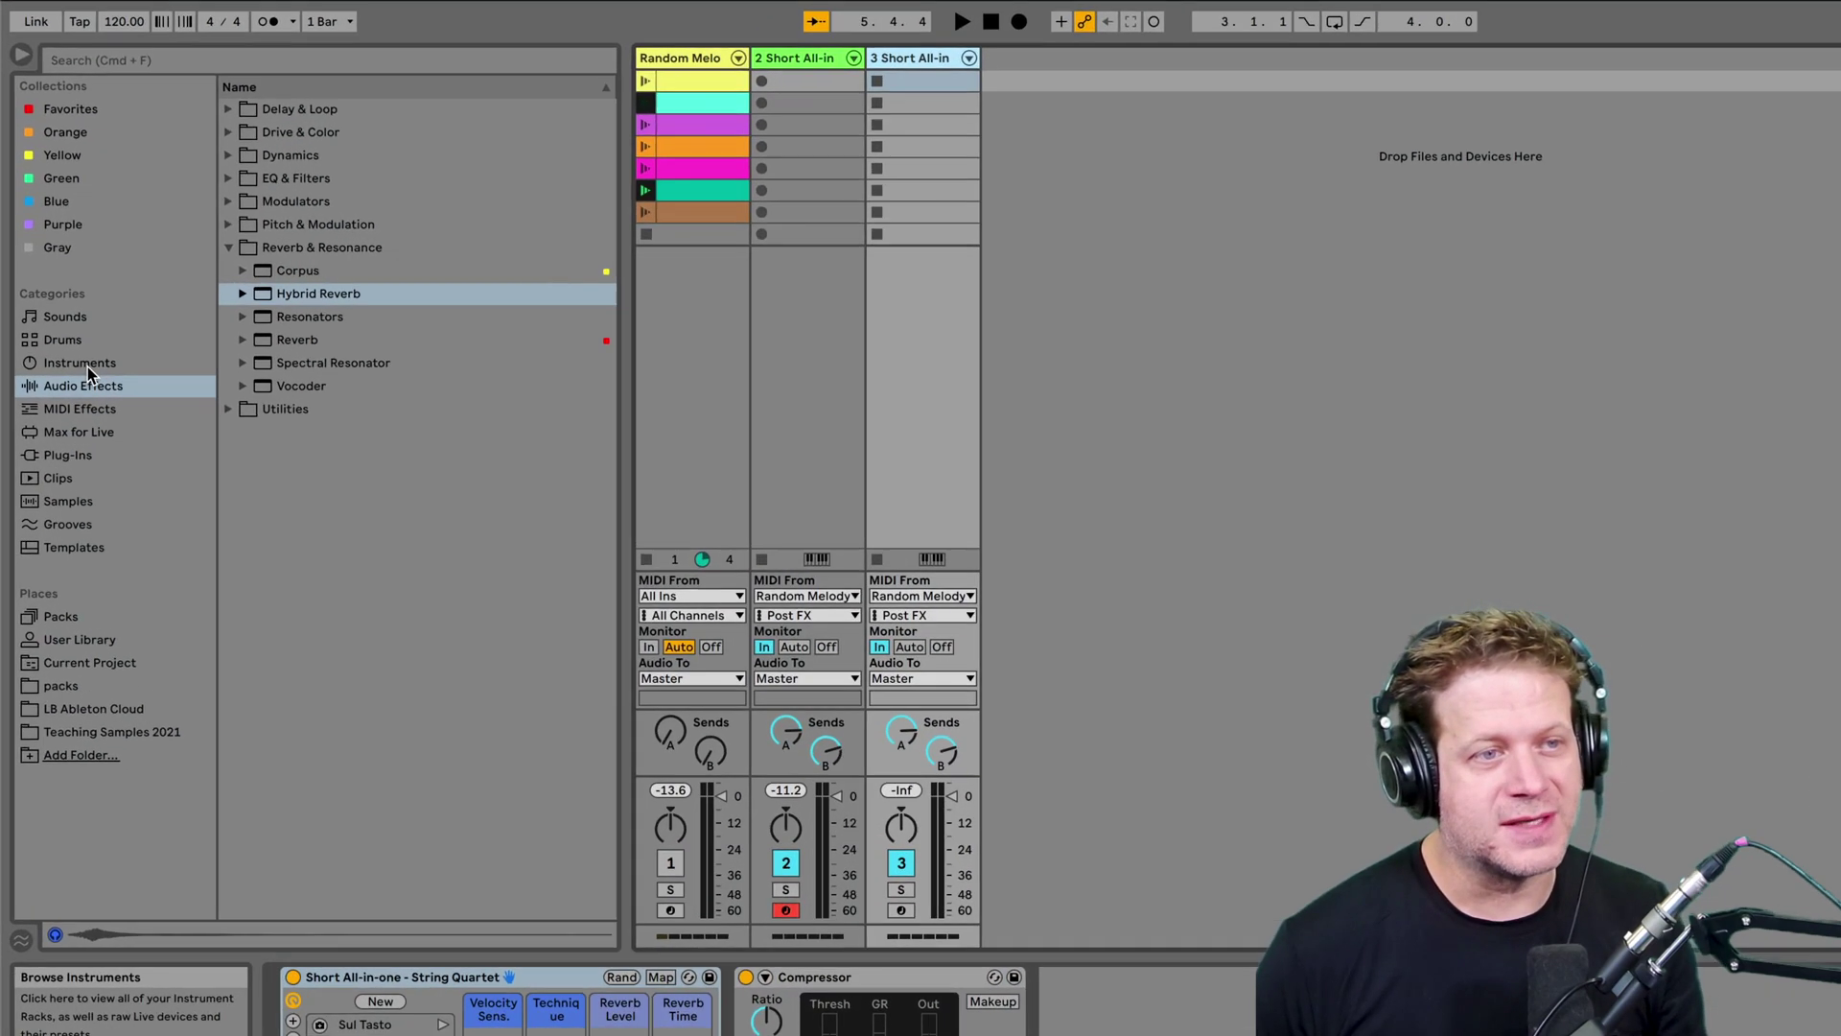
- Load the Long All-in-one - String Quartet preset from the String Quartet pack onto track 3
{"action": "left_click", "coordinate": [66, 338]}
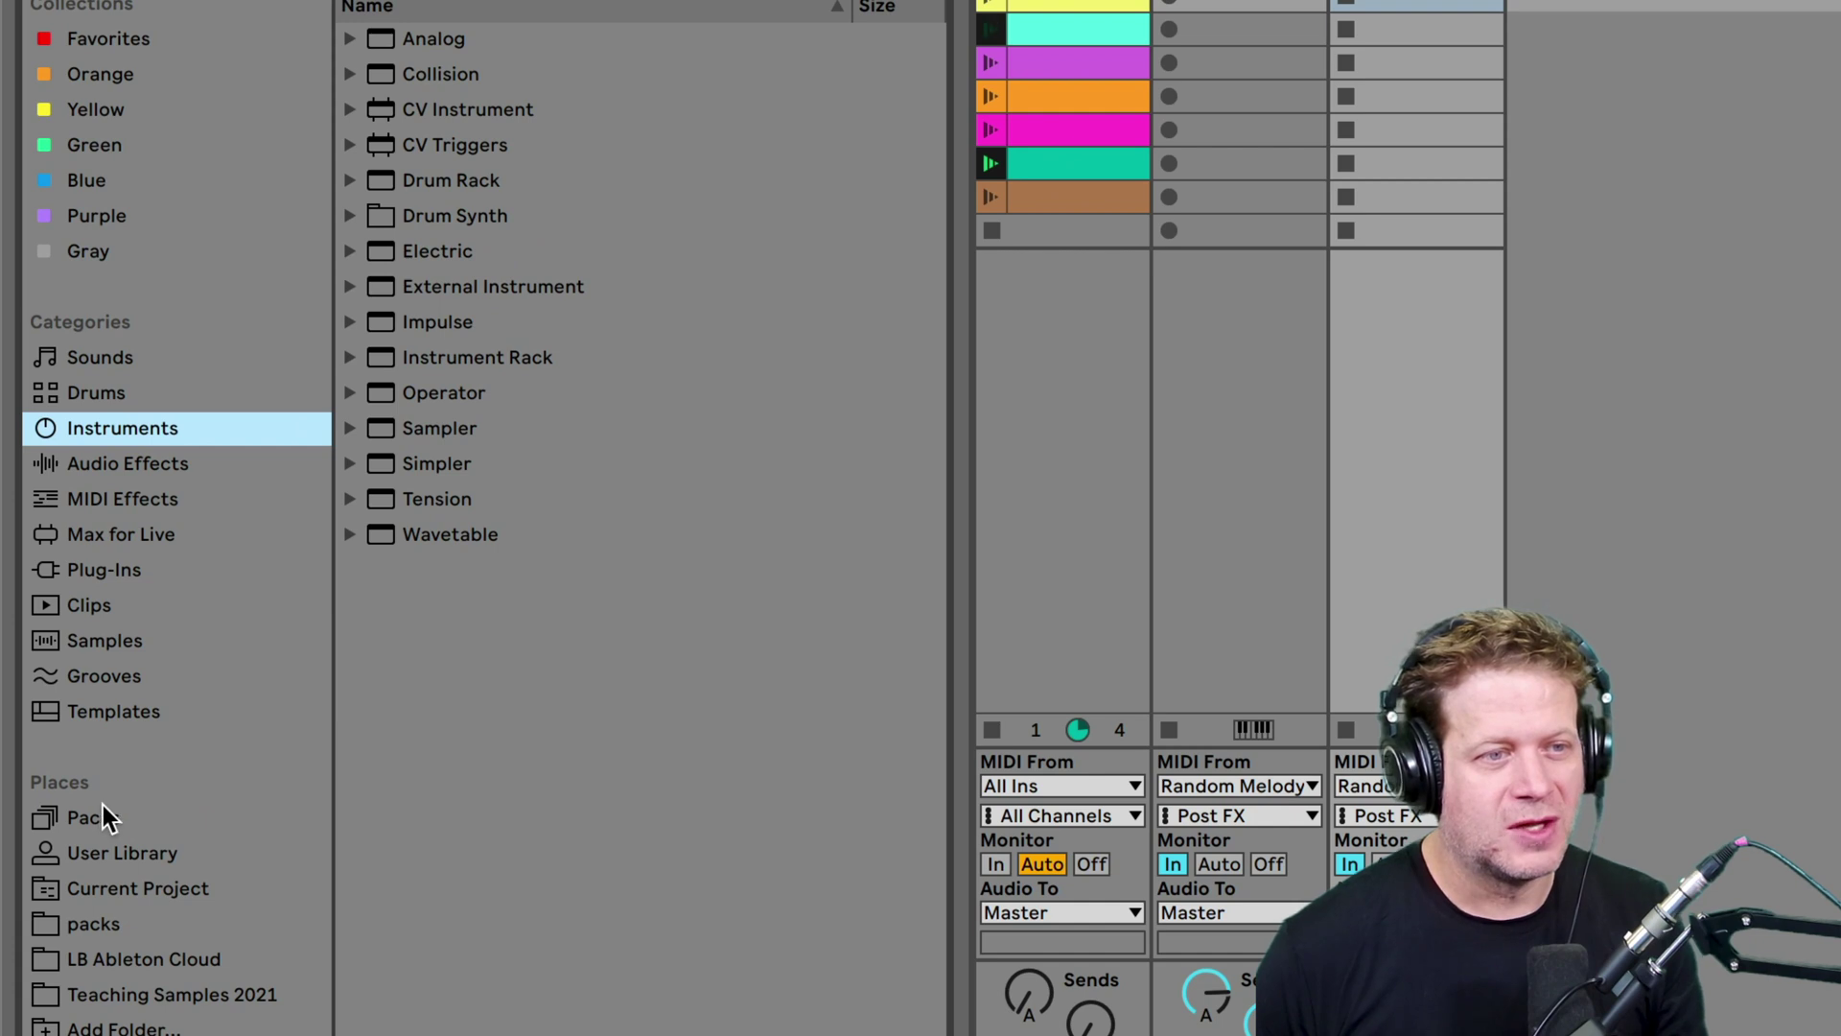
{"action": "left_click", "coordinate": [102, 807]}
{"action": "left_click", "coordinate": [528, 790]}
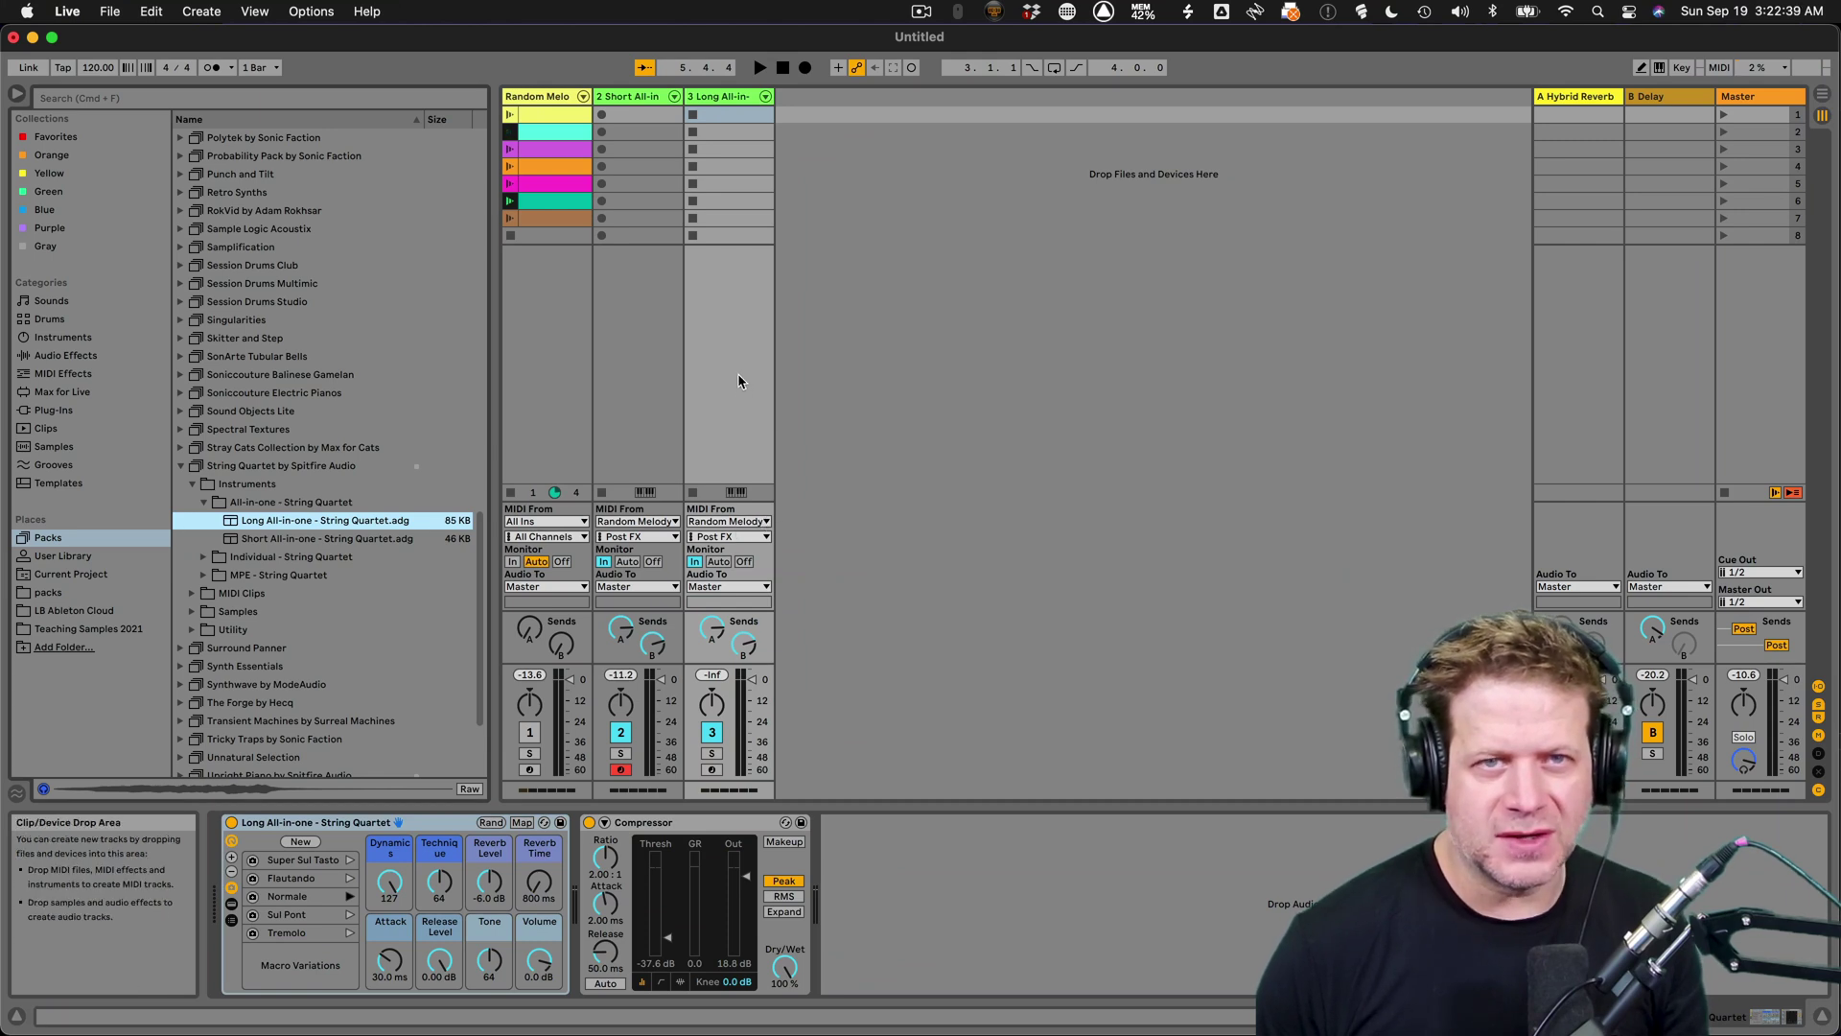
- Play the mix, lower track 3's volume to -3.0 dB, then stop playback
{"action": "key", "text": "space"}
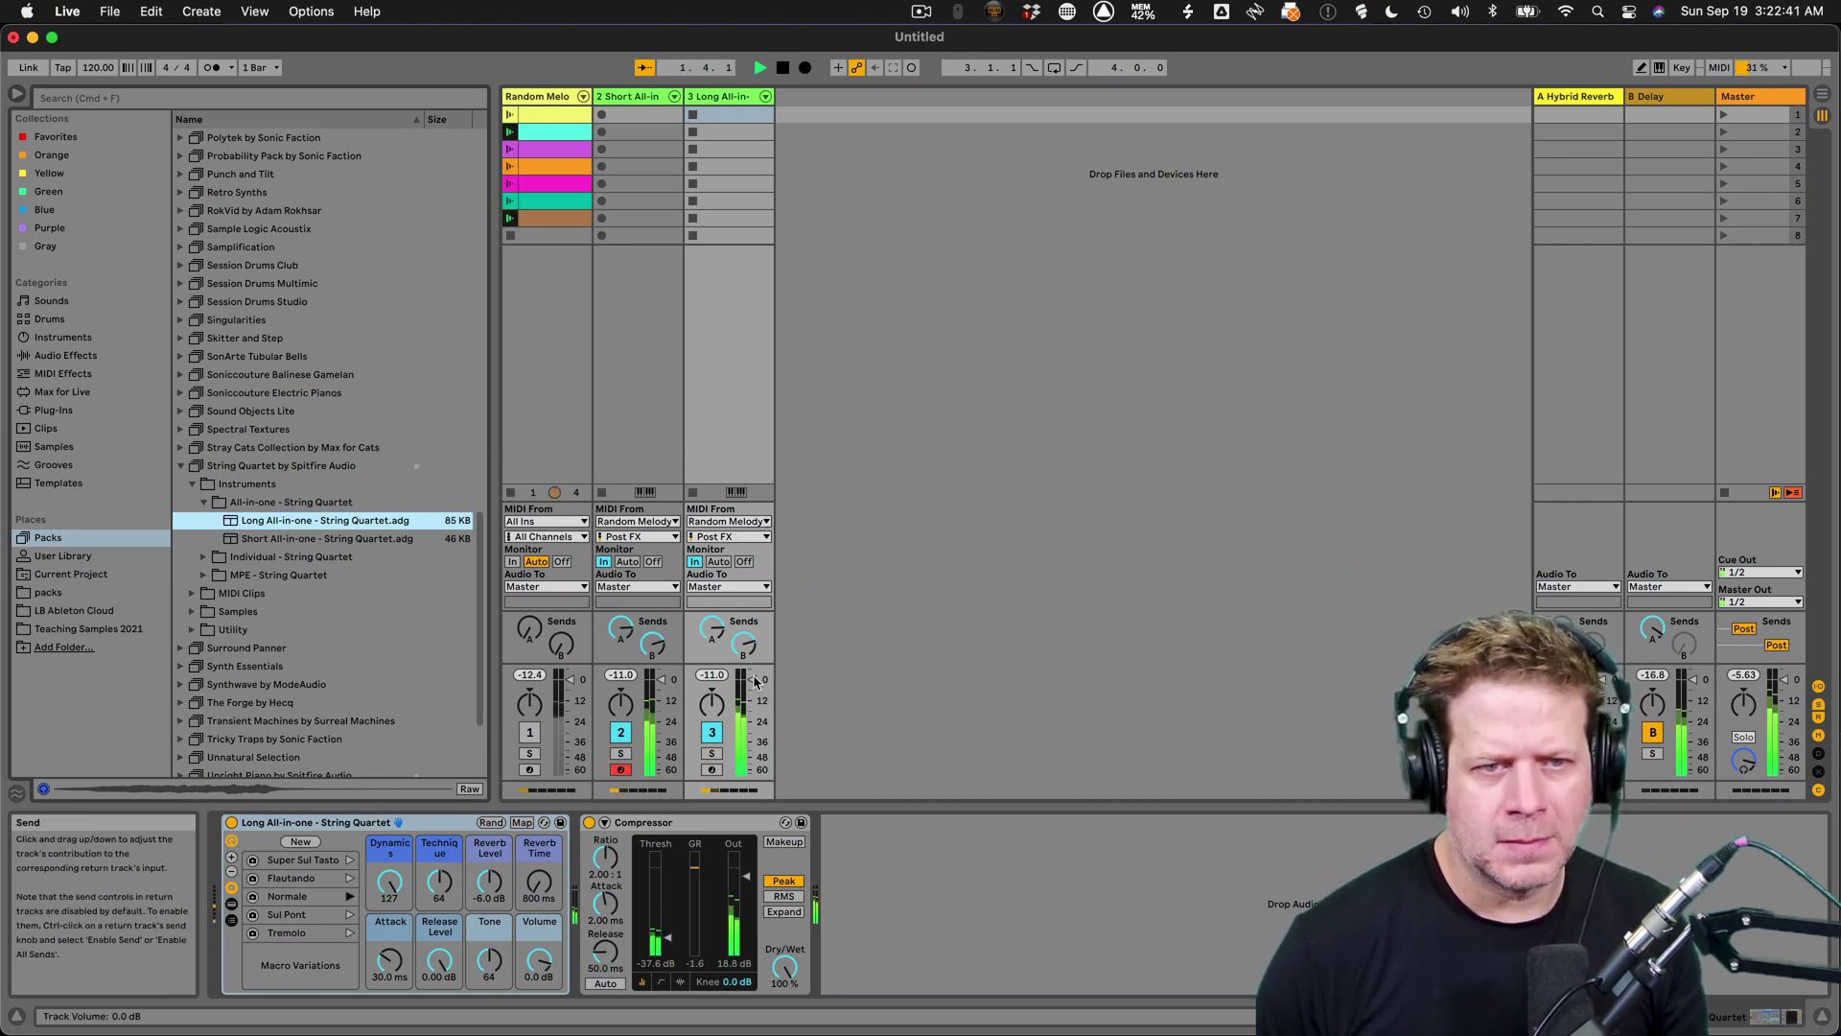
{"action": "left_click_drag", "start_coordinate": [754, 681], "coordinate": [753, 685]}
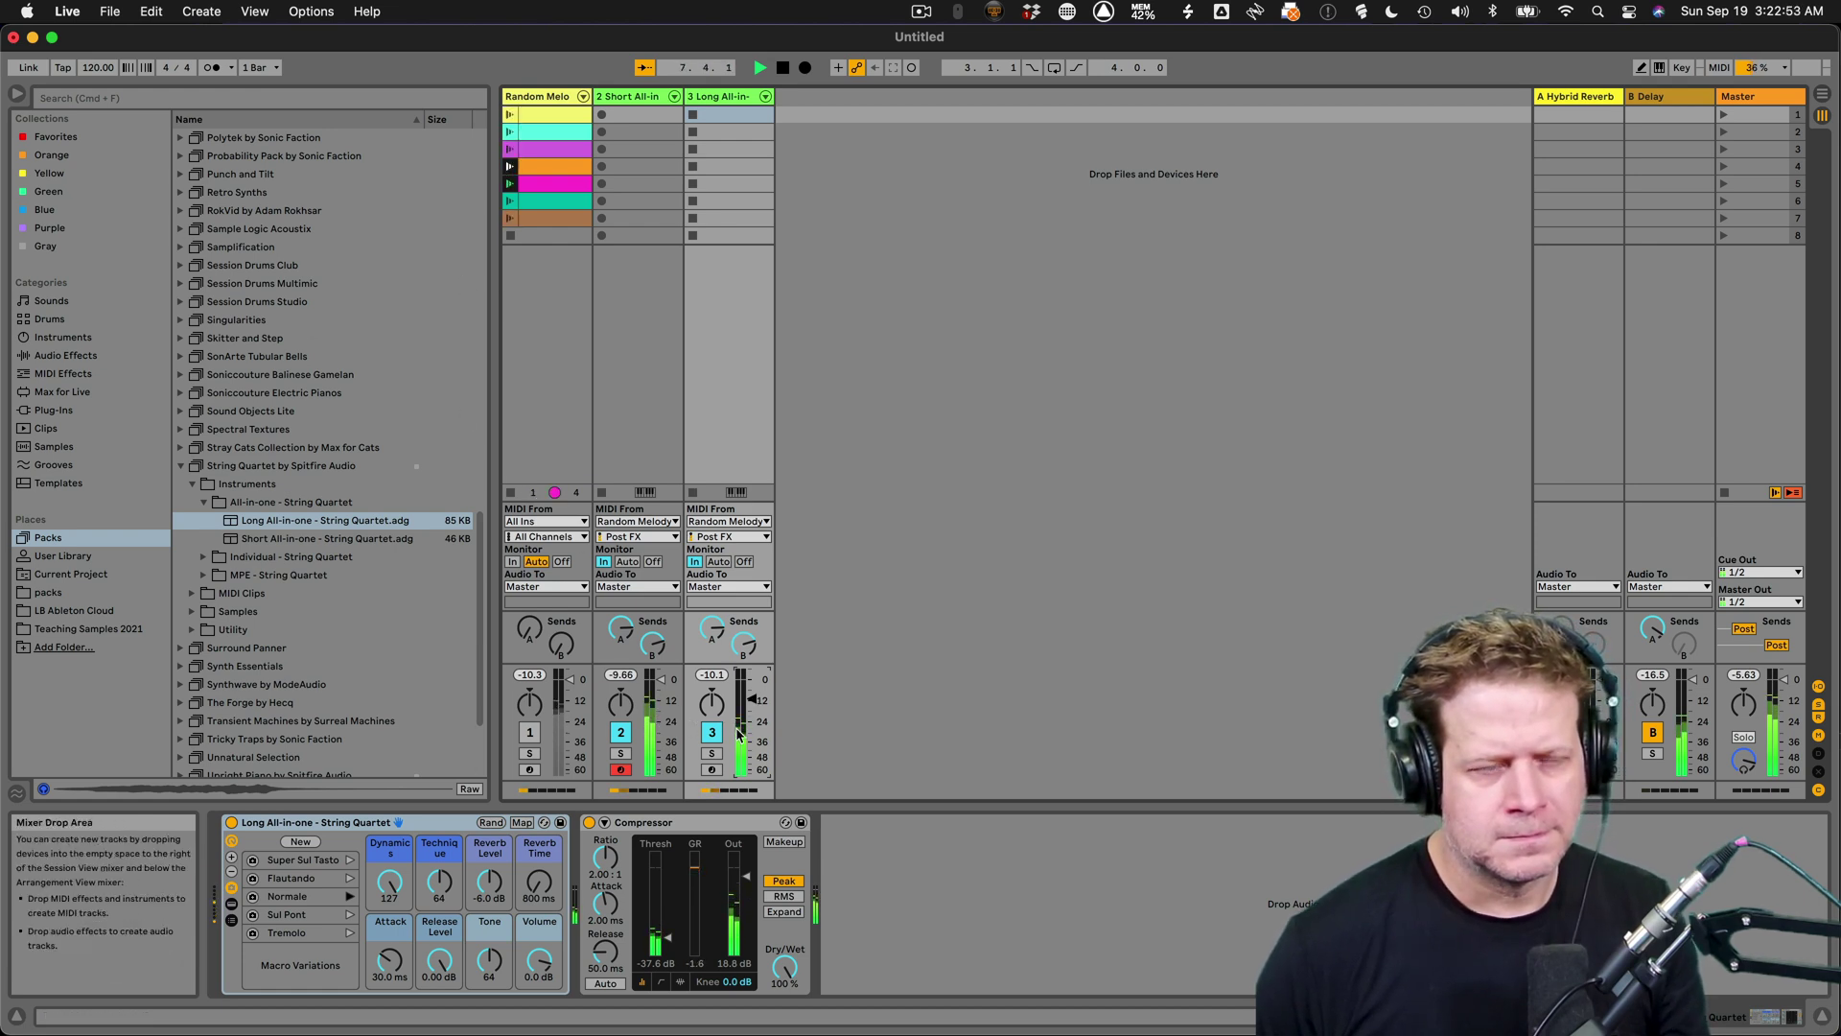
{"action": "key", "text": "space"}
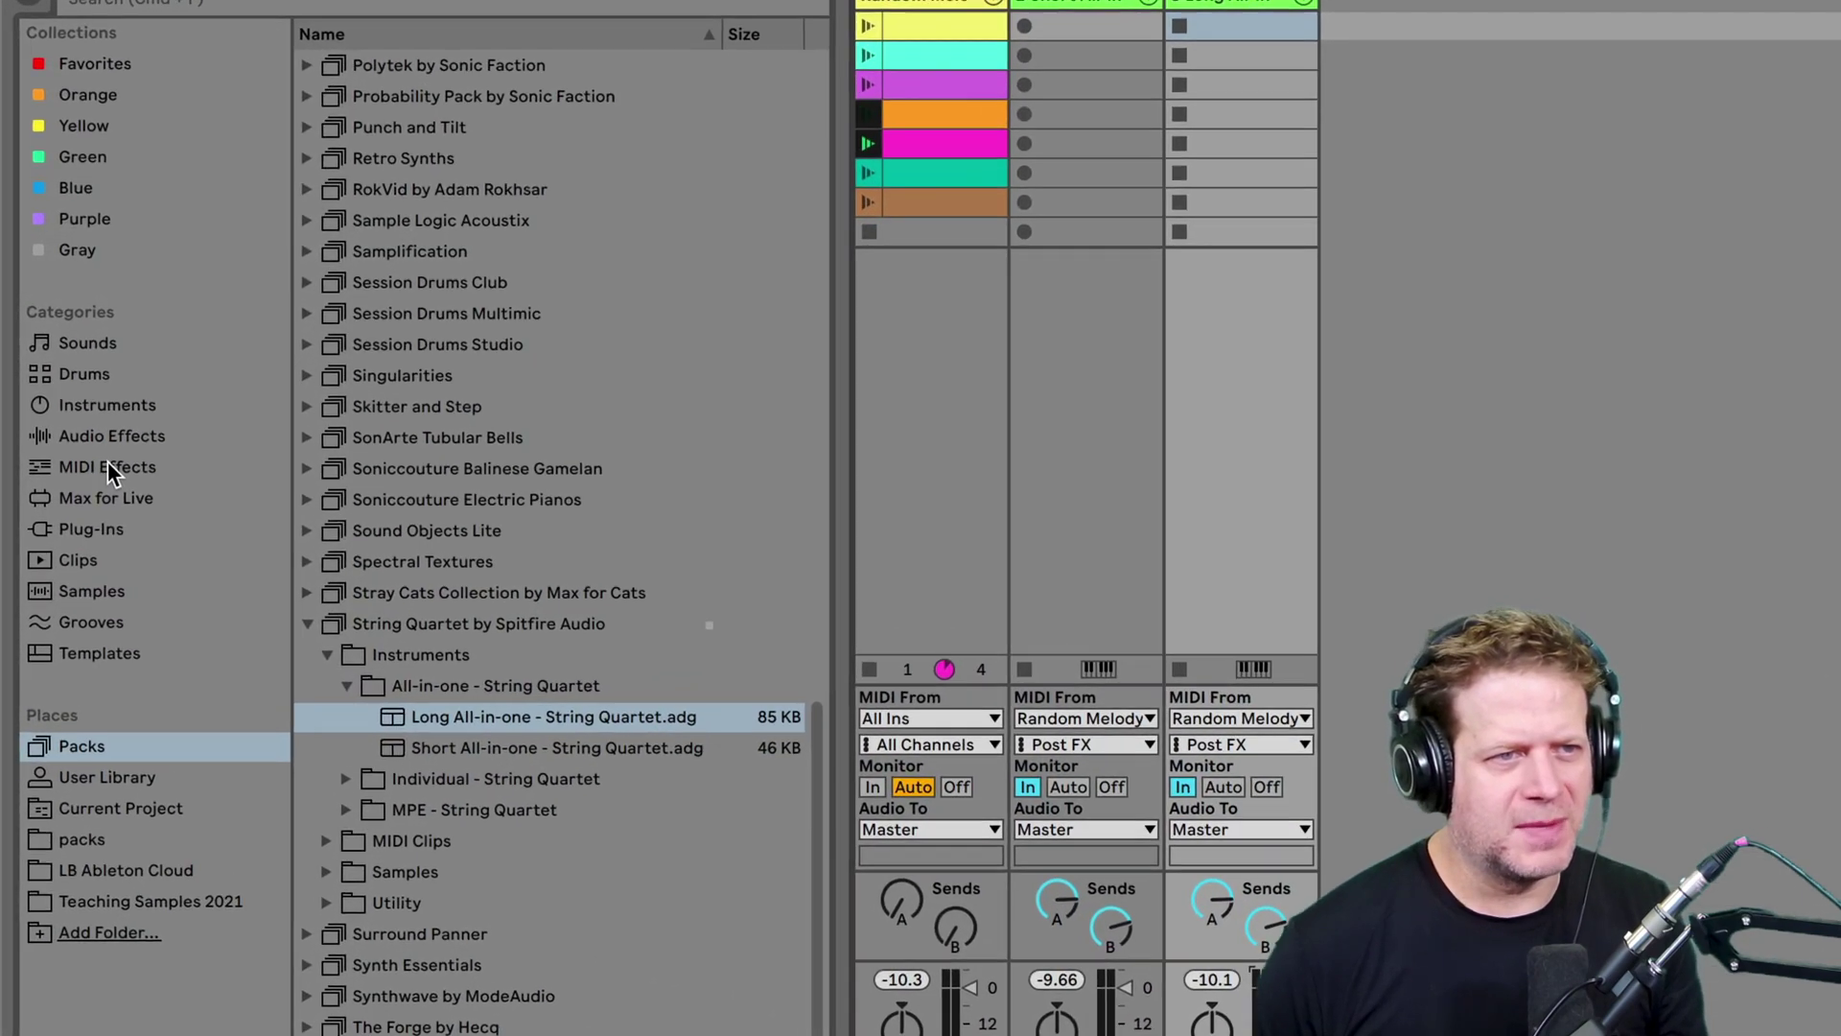
- Put the '- 12' Pitch preset from MIDI Effects onto track 3
{"action": "left_click", "coordinate": [64, 373]}
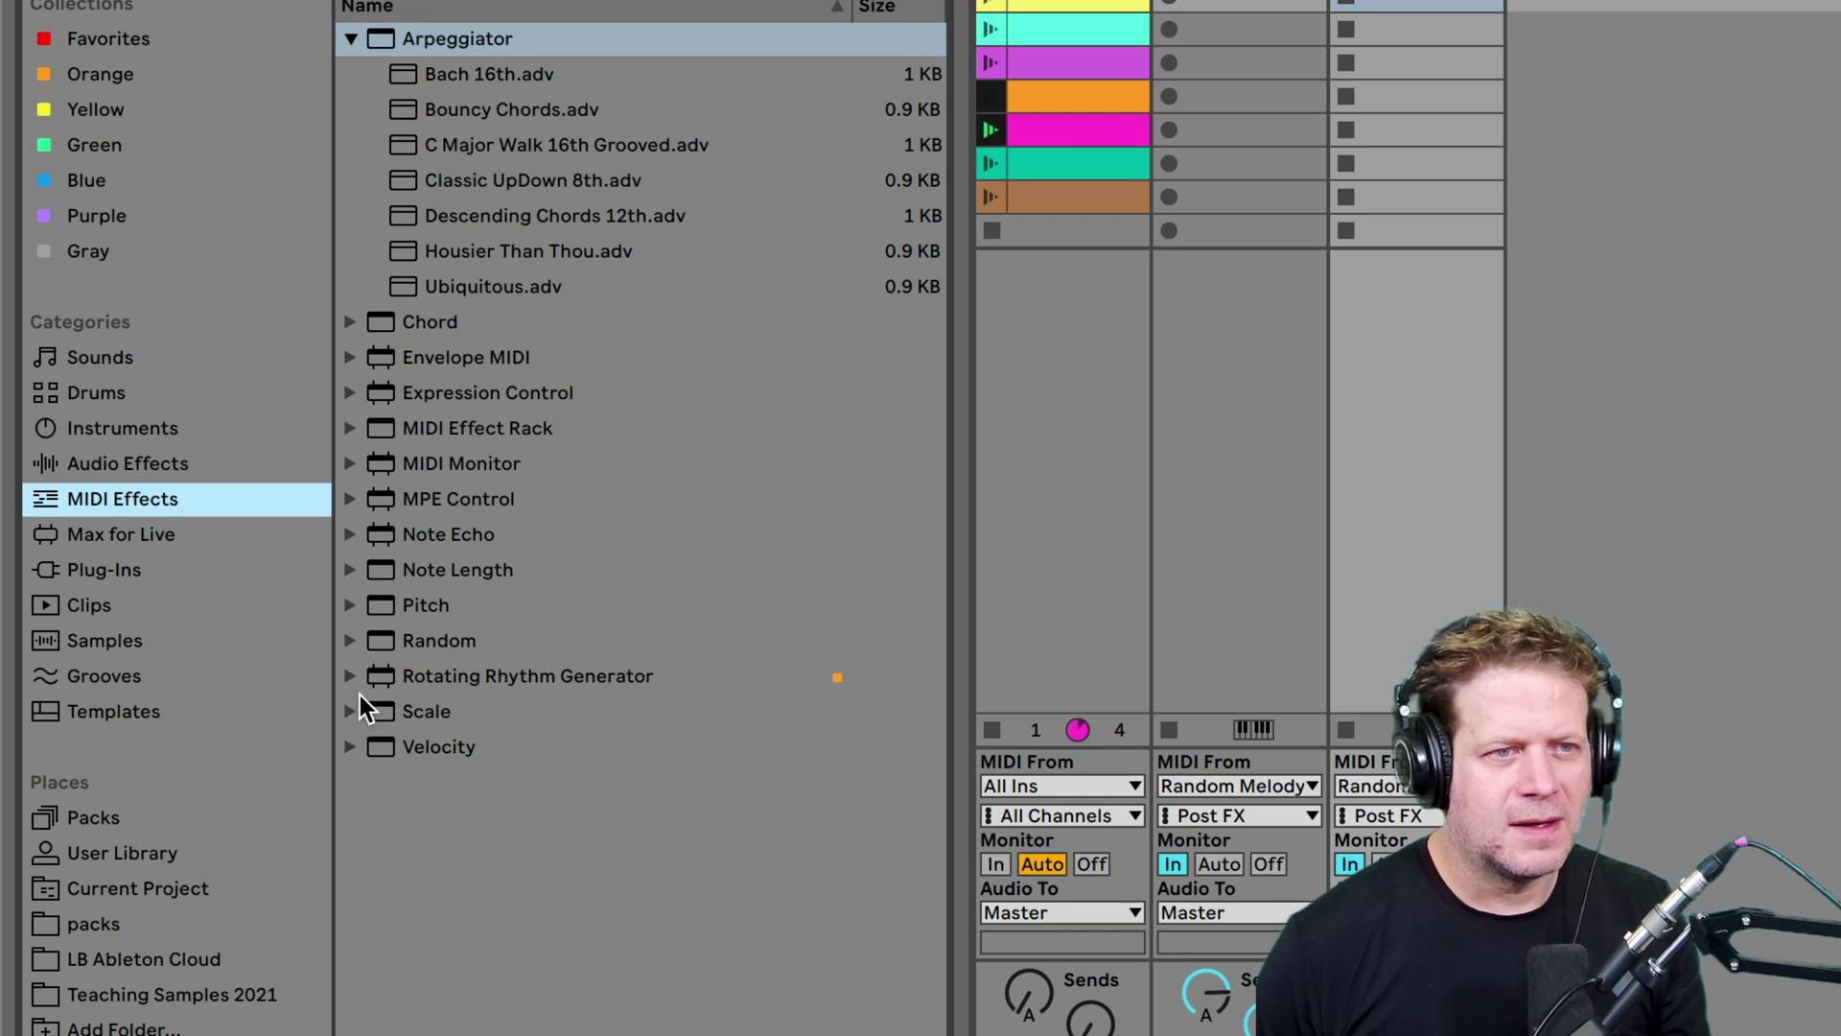
{"action": "left_click", "coordinate": [351, 607]}
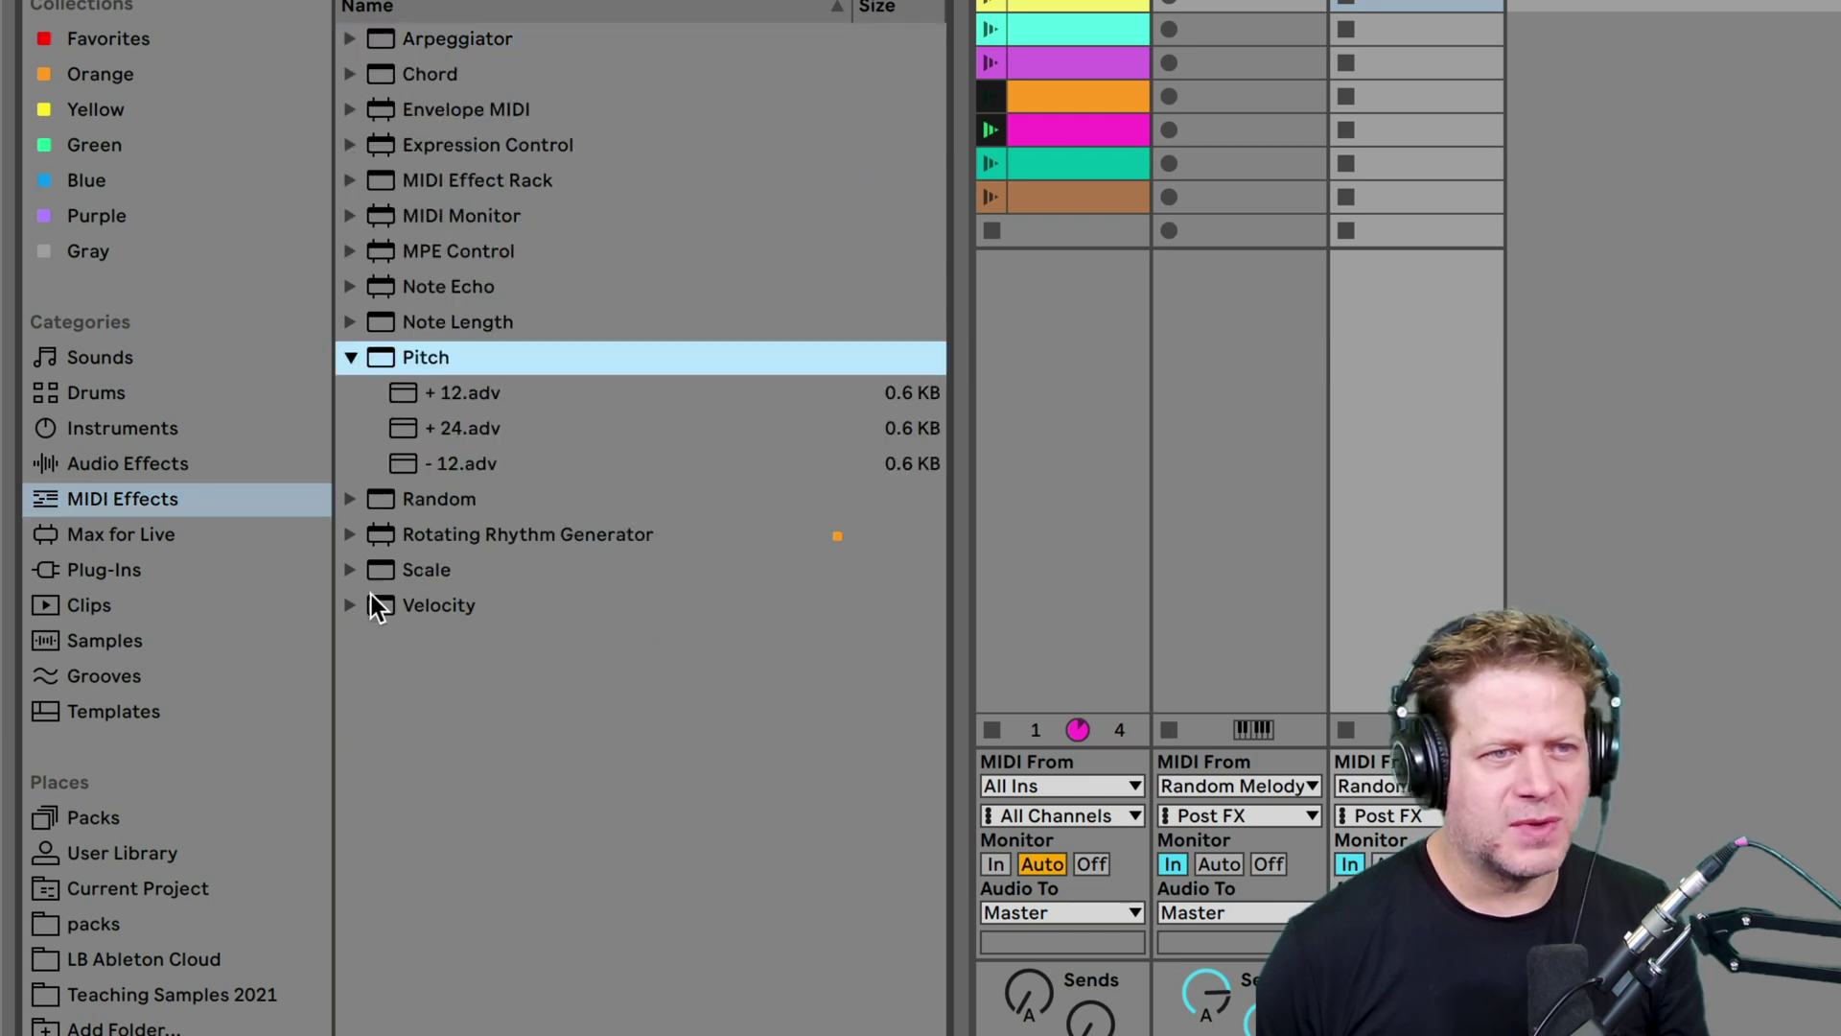
{"action": "left_click_drag", "start_coordinate": [460, 469], "coordinate": [1405, 504]}
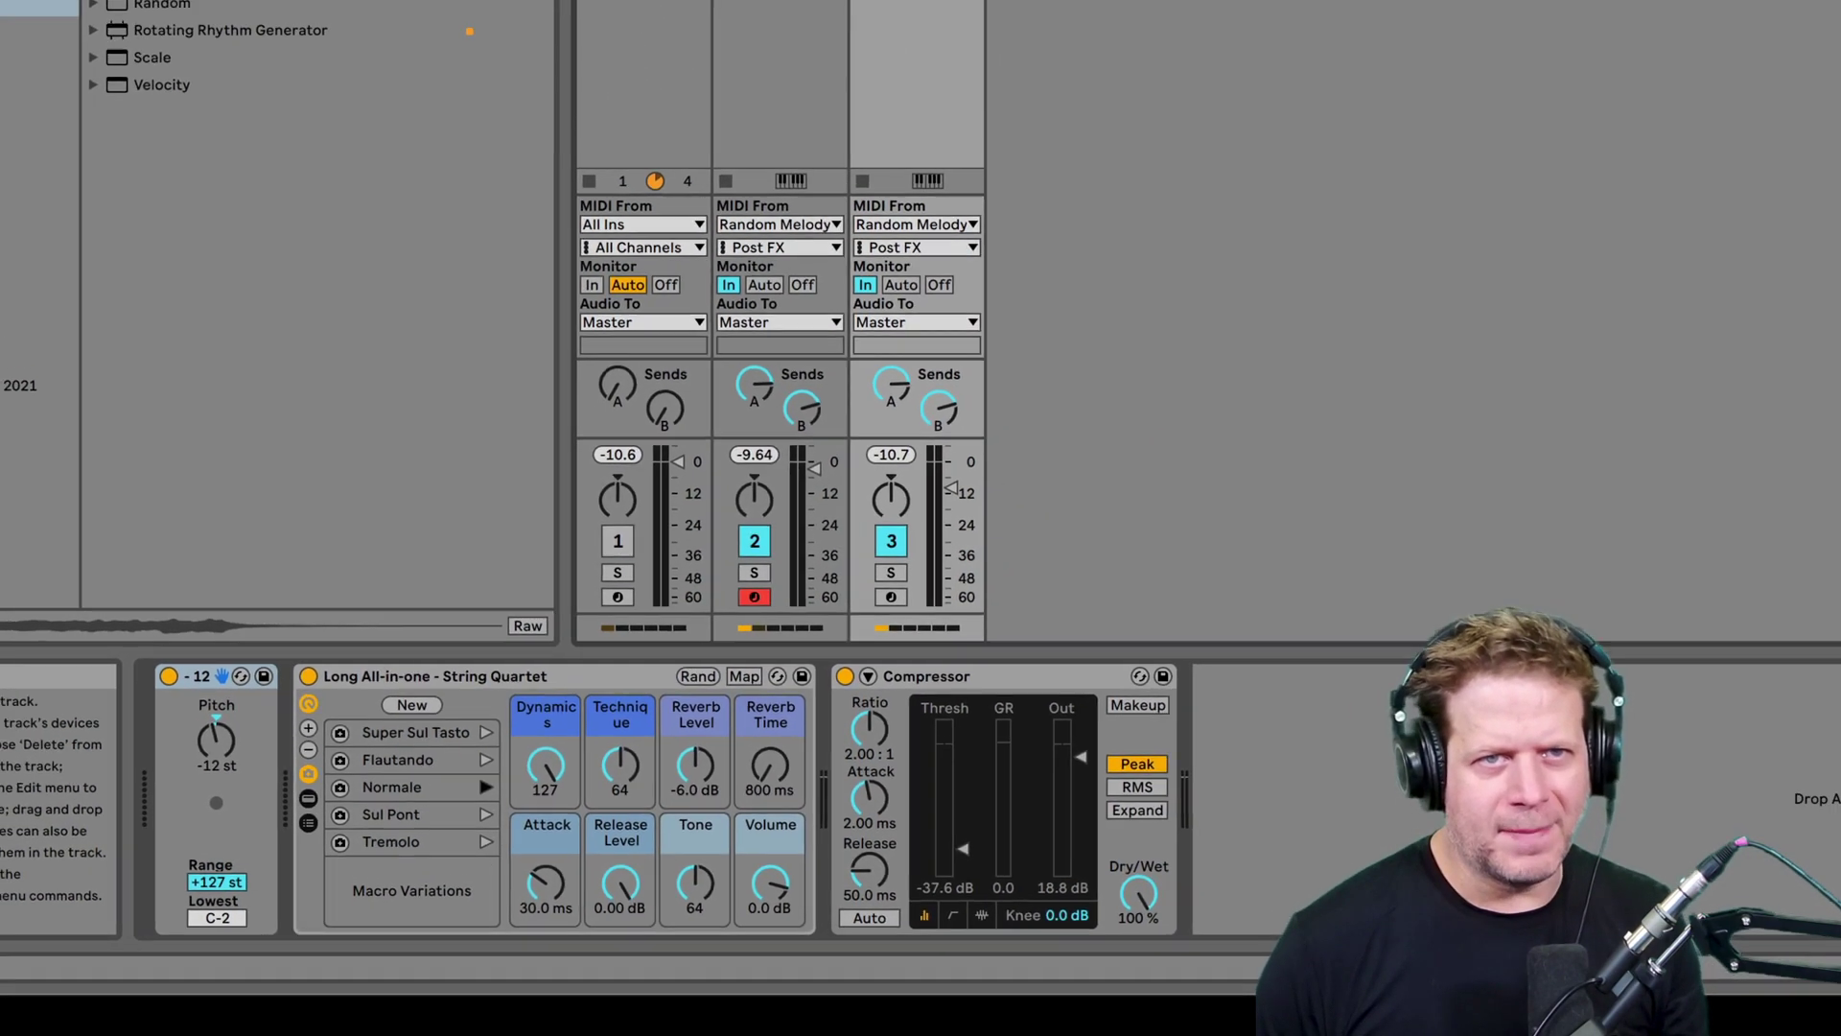
- Duplicate track 3 and browse to the String Quartet Individual presets in Packs
{"action": "right_click", "coordinate": [792, 9]}
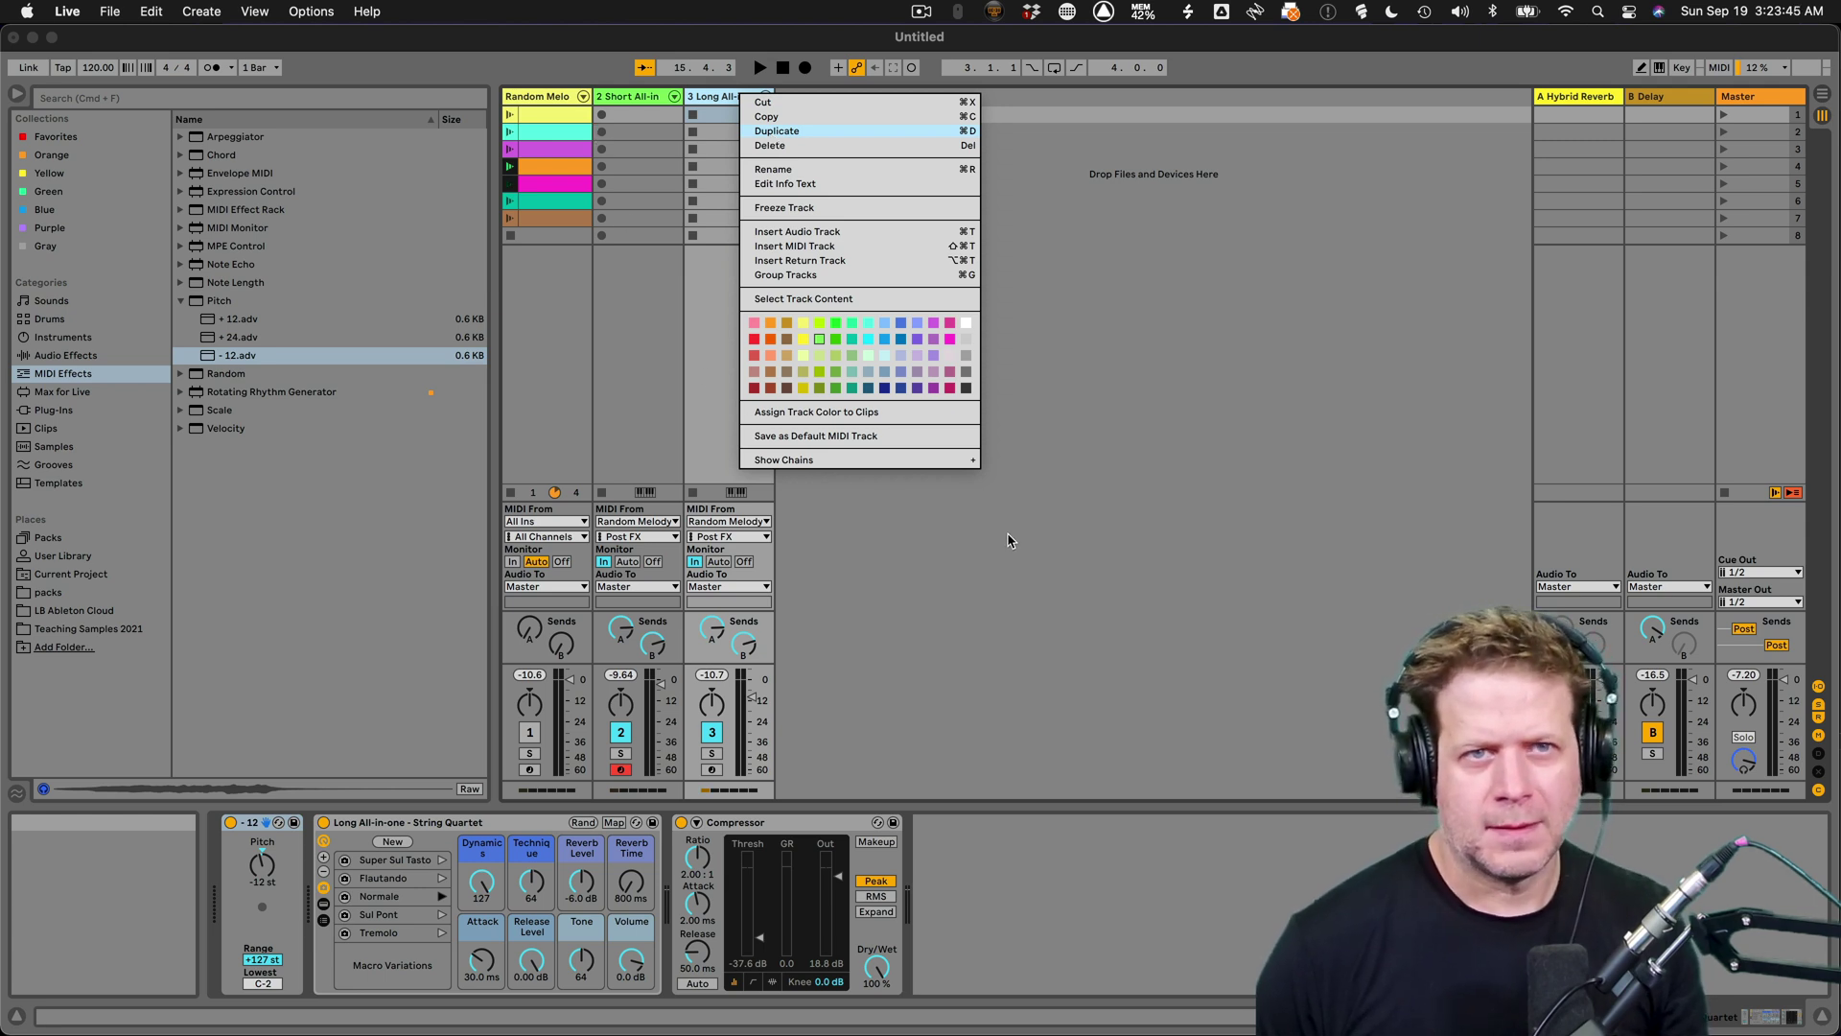
{"action": "key", "text": "Return"}
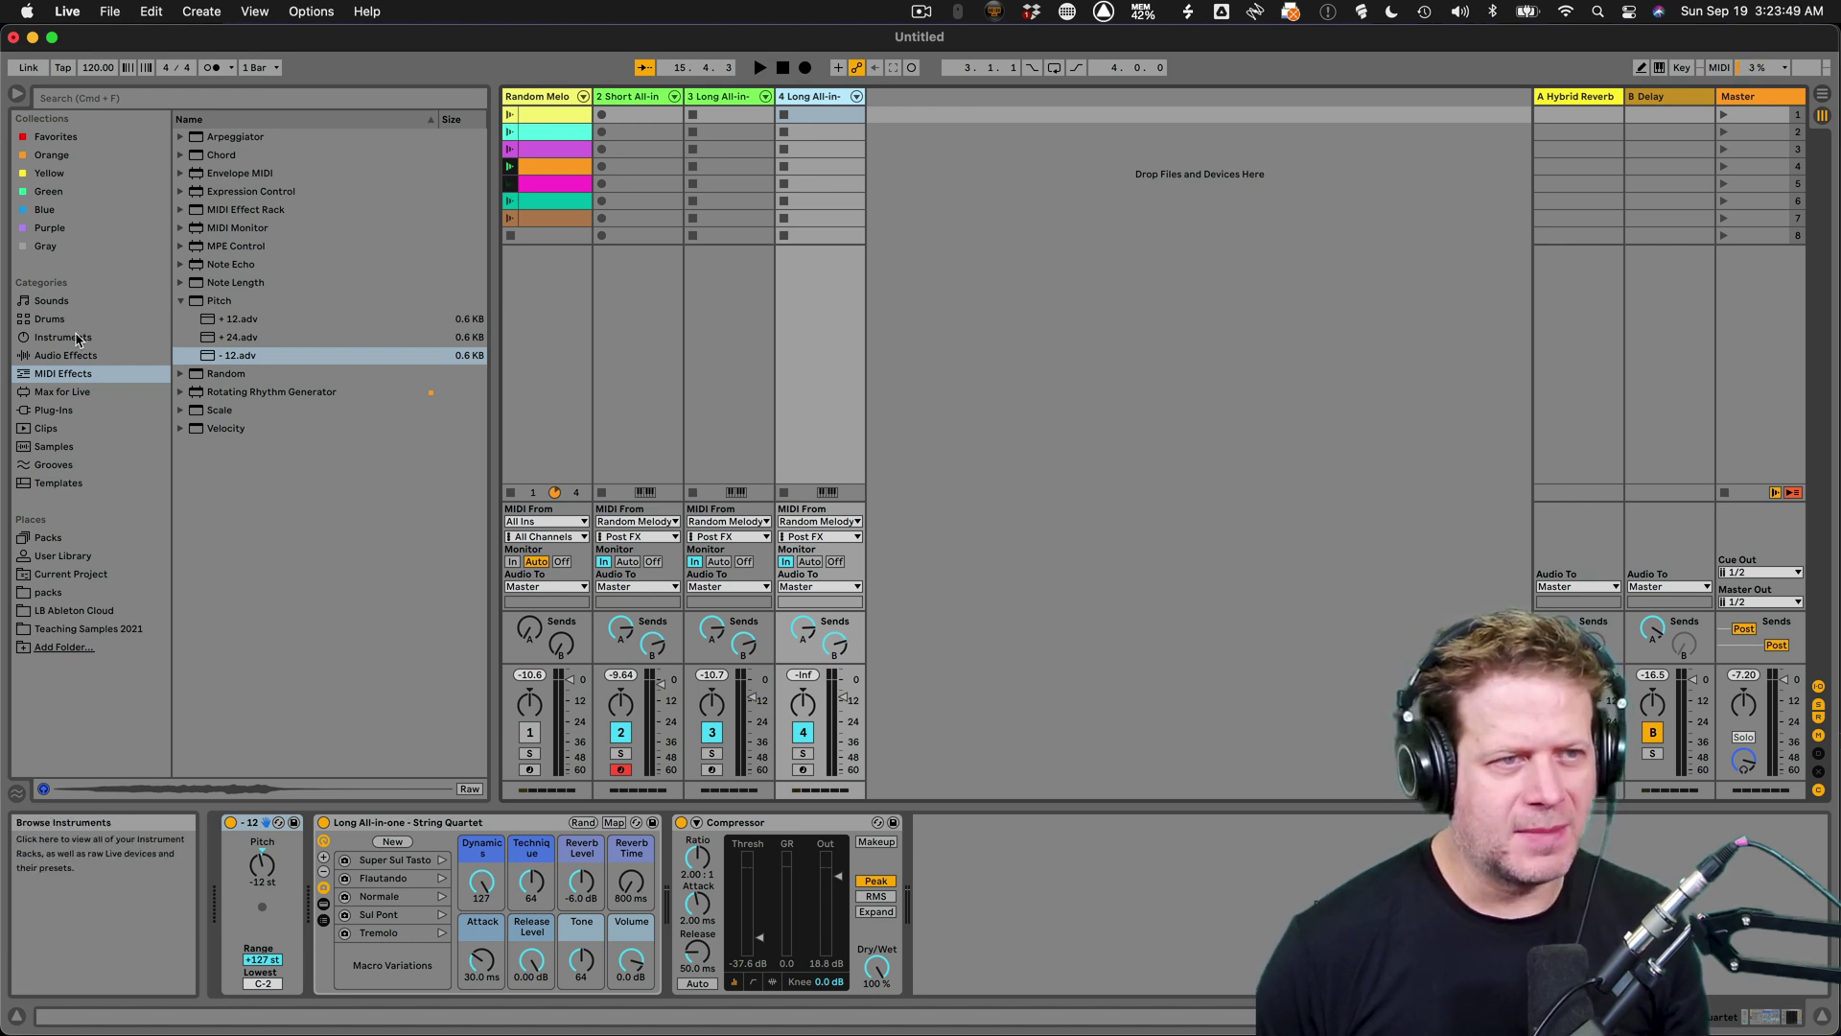
{"action": "left_click", "coordinate": [107, 341]}
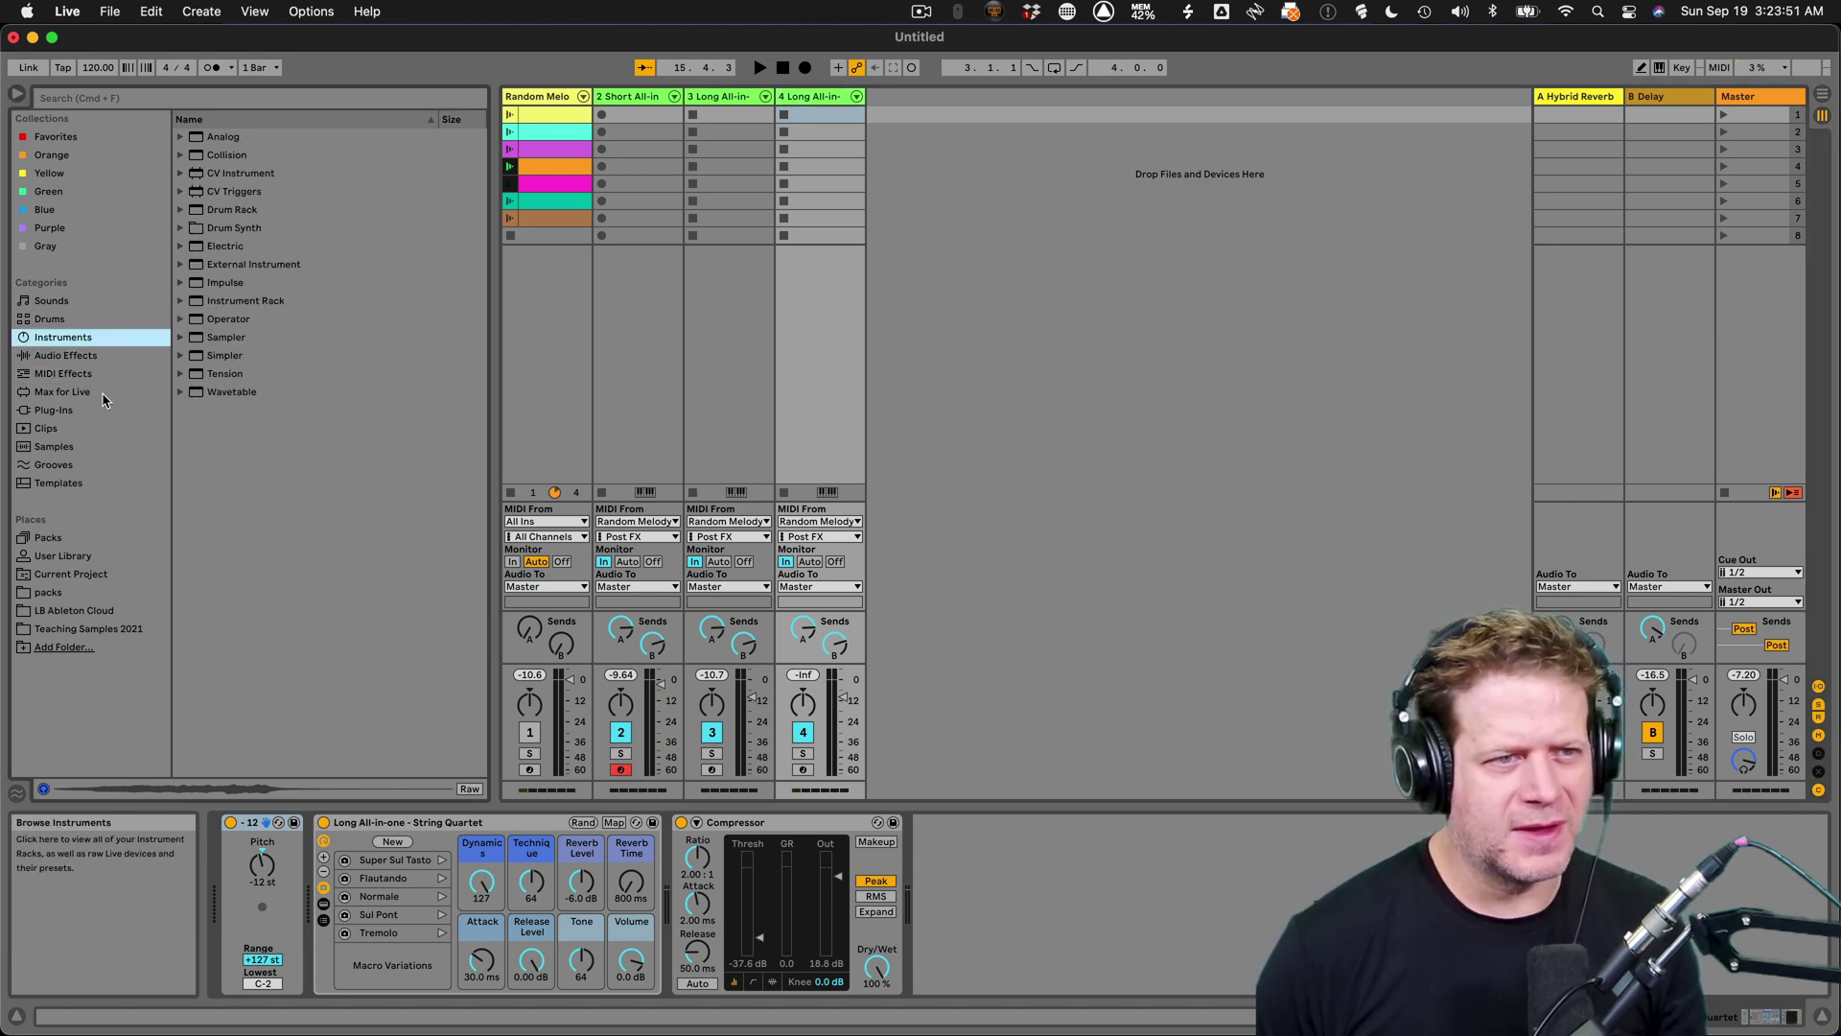
{"action": "left_click", "coordinate": [85, 533]}
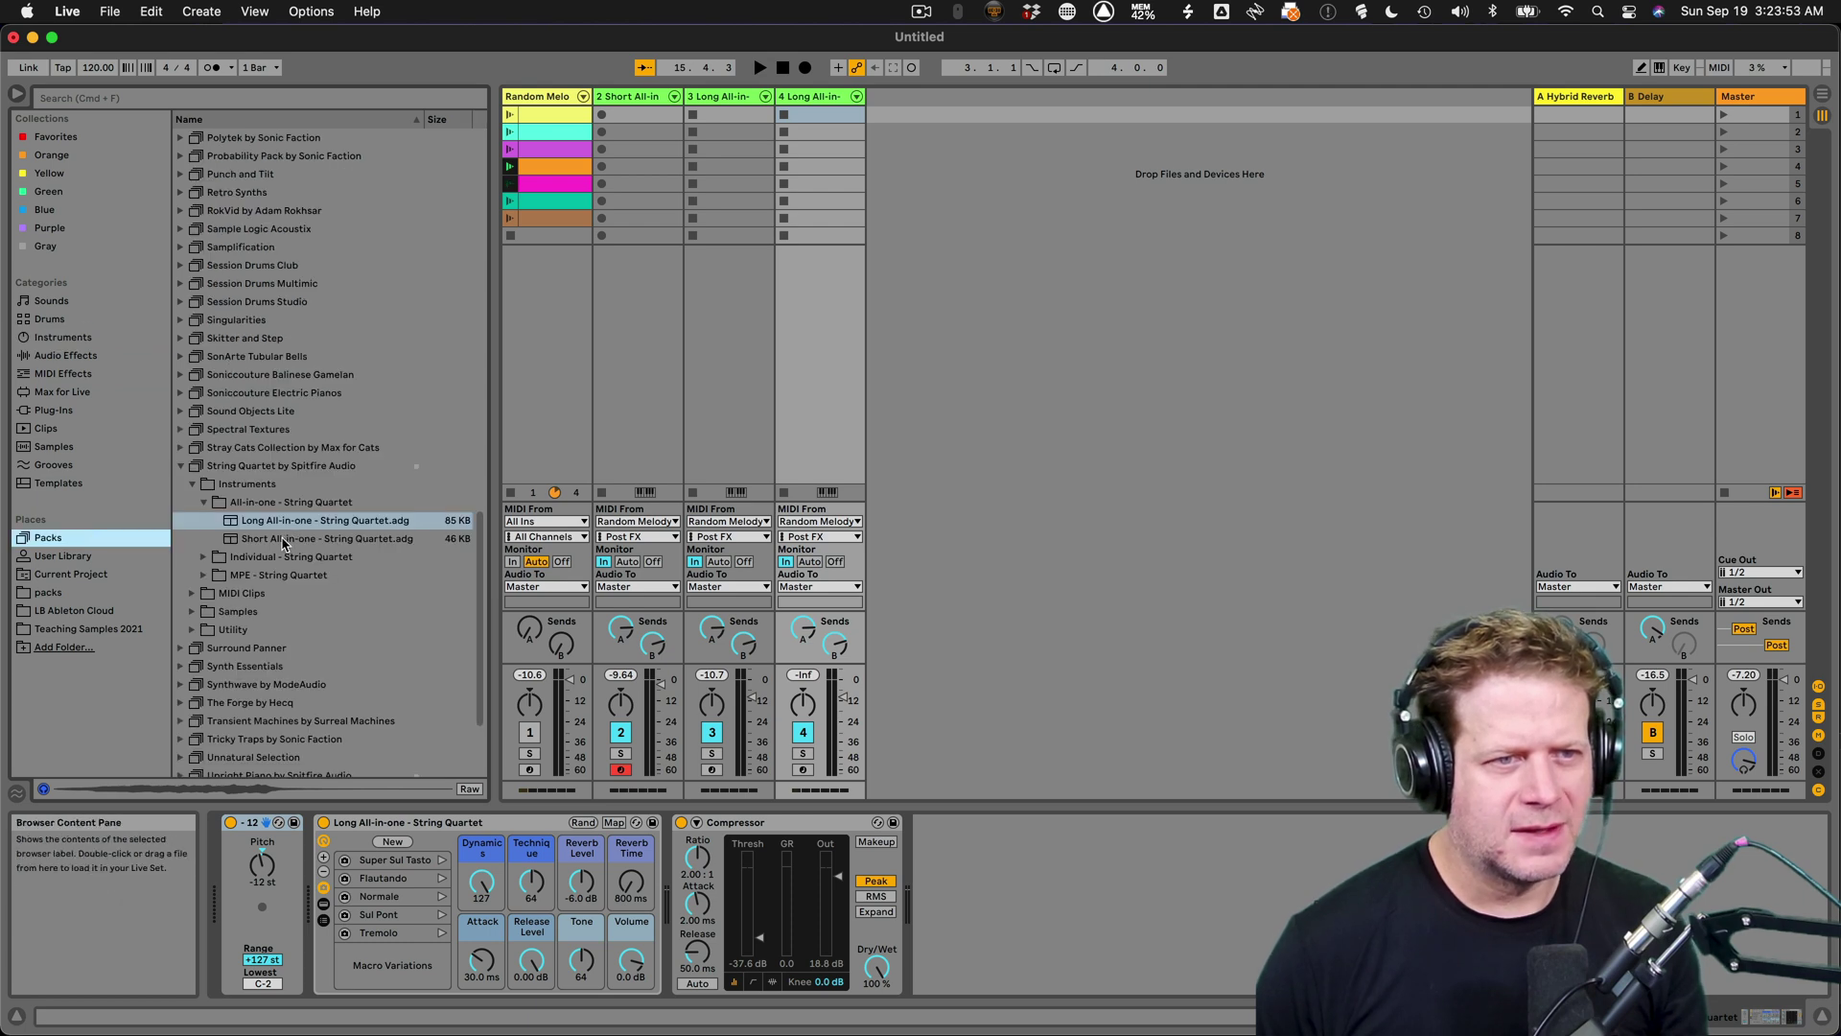
{"action": "left_click", "coordinate": [205, 557]}
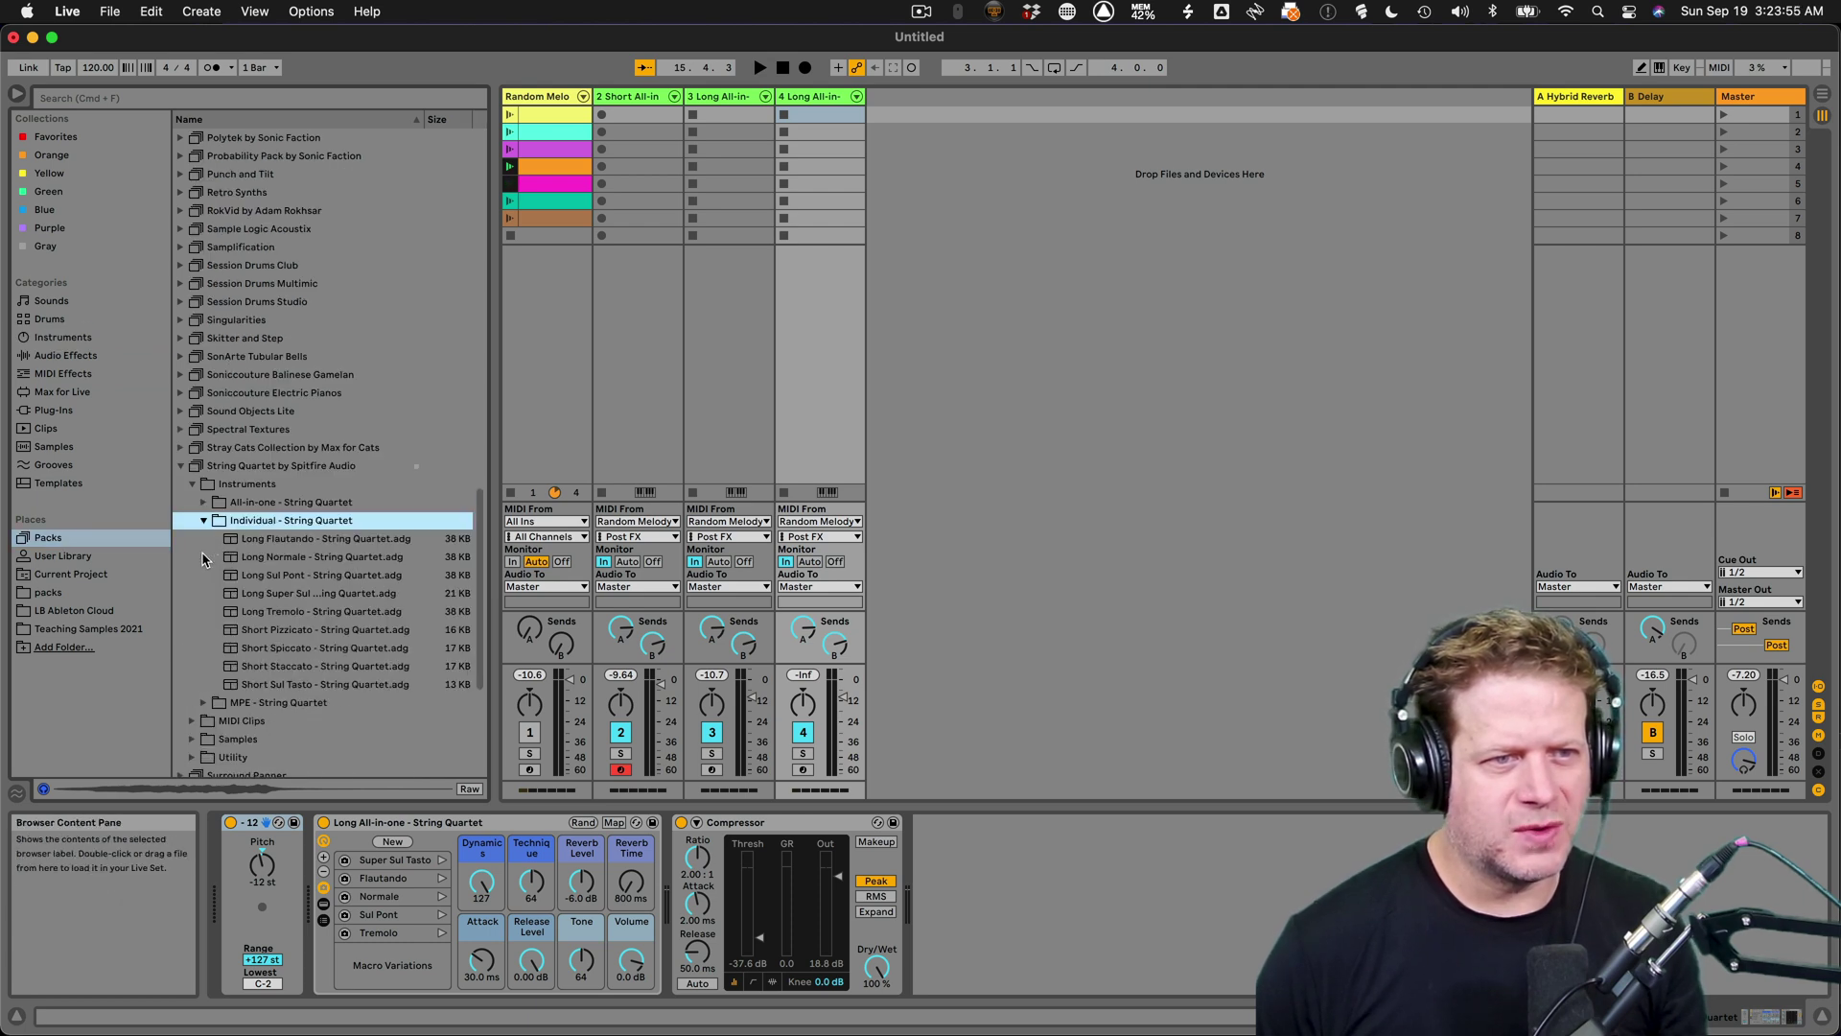
- Audition the long string articulations and load Long Flautando onto track 4, resuming playback
{"action": "left_click", "coordinate": [312, 542]}
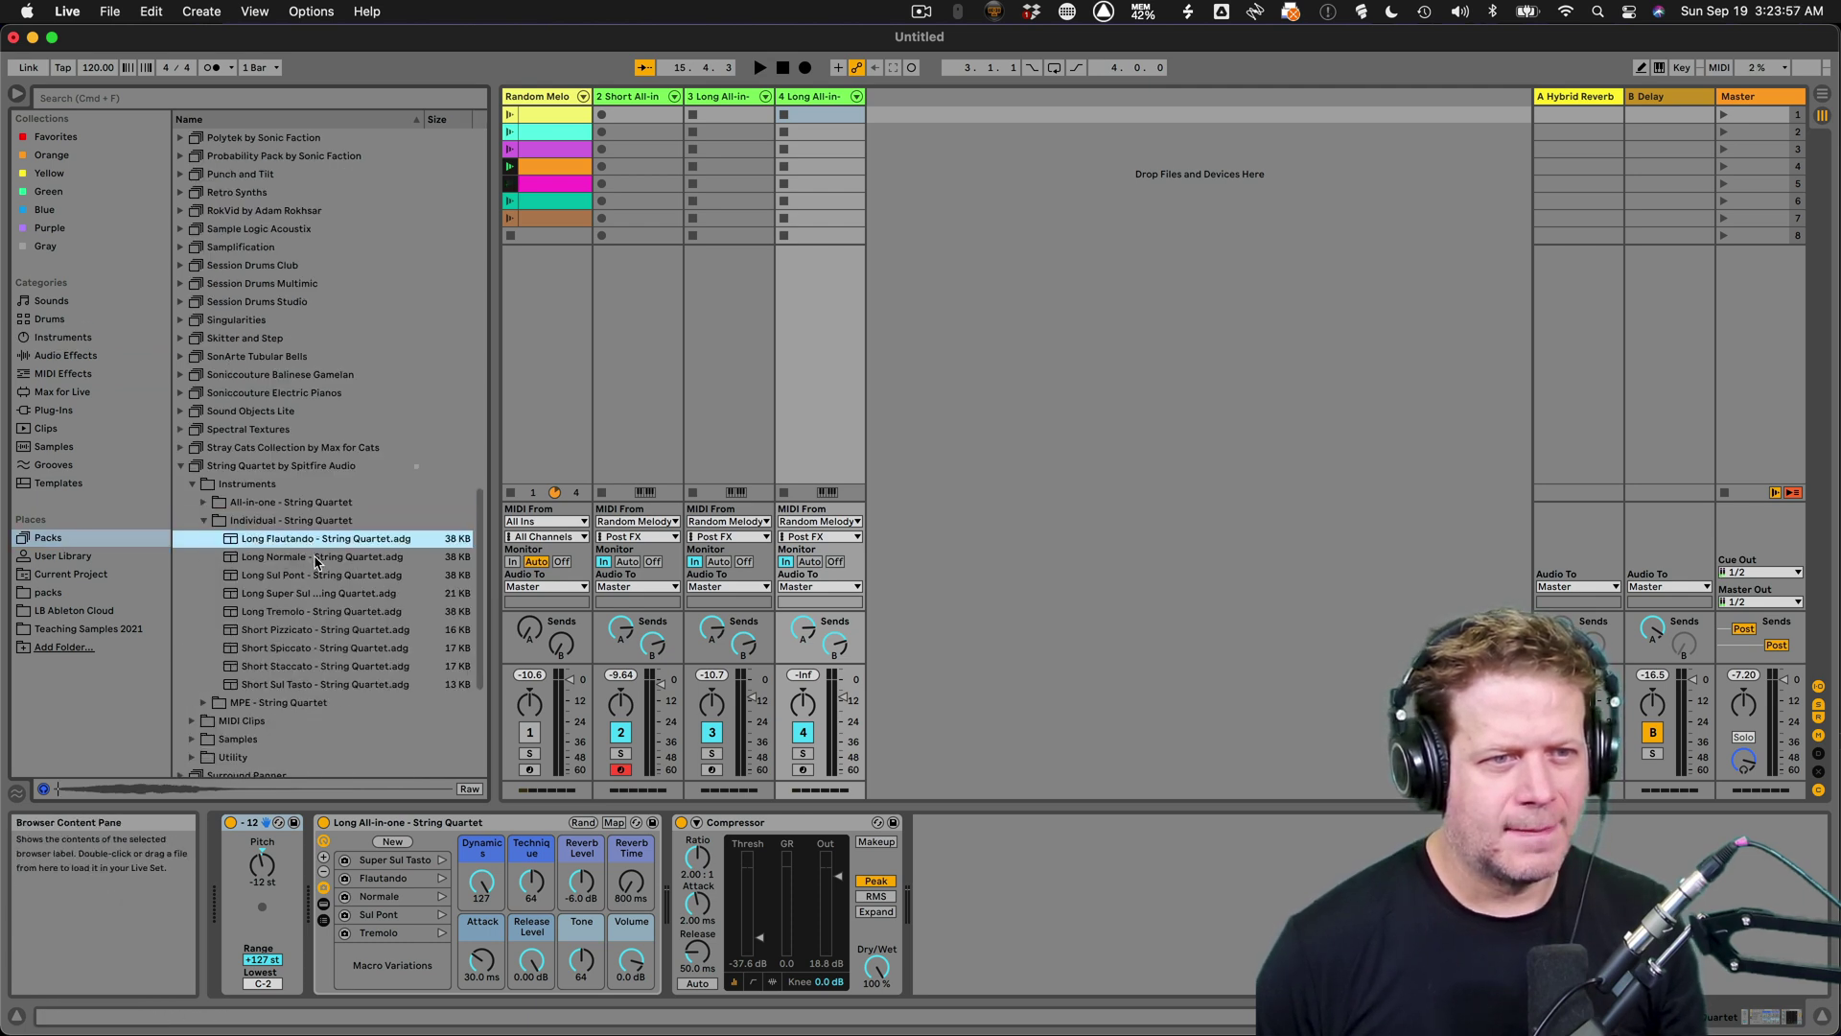
{"action": "left_click", "coordinate": [318, 574]}
{"action": "left_click", "coordinate": [322, 593]}
{"action": "left_click", "coordinate": [323, 610]}
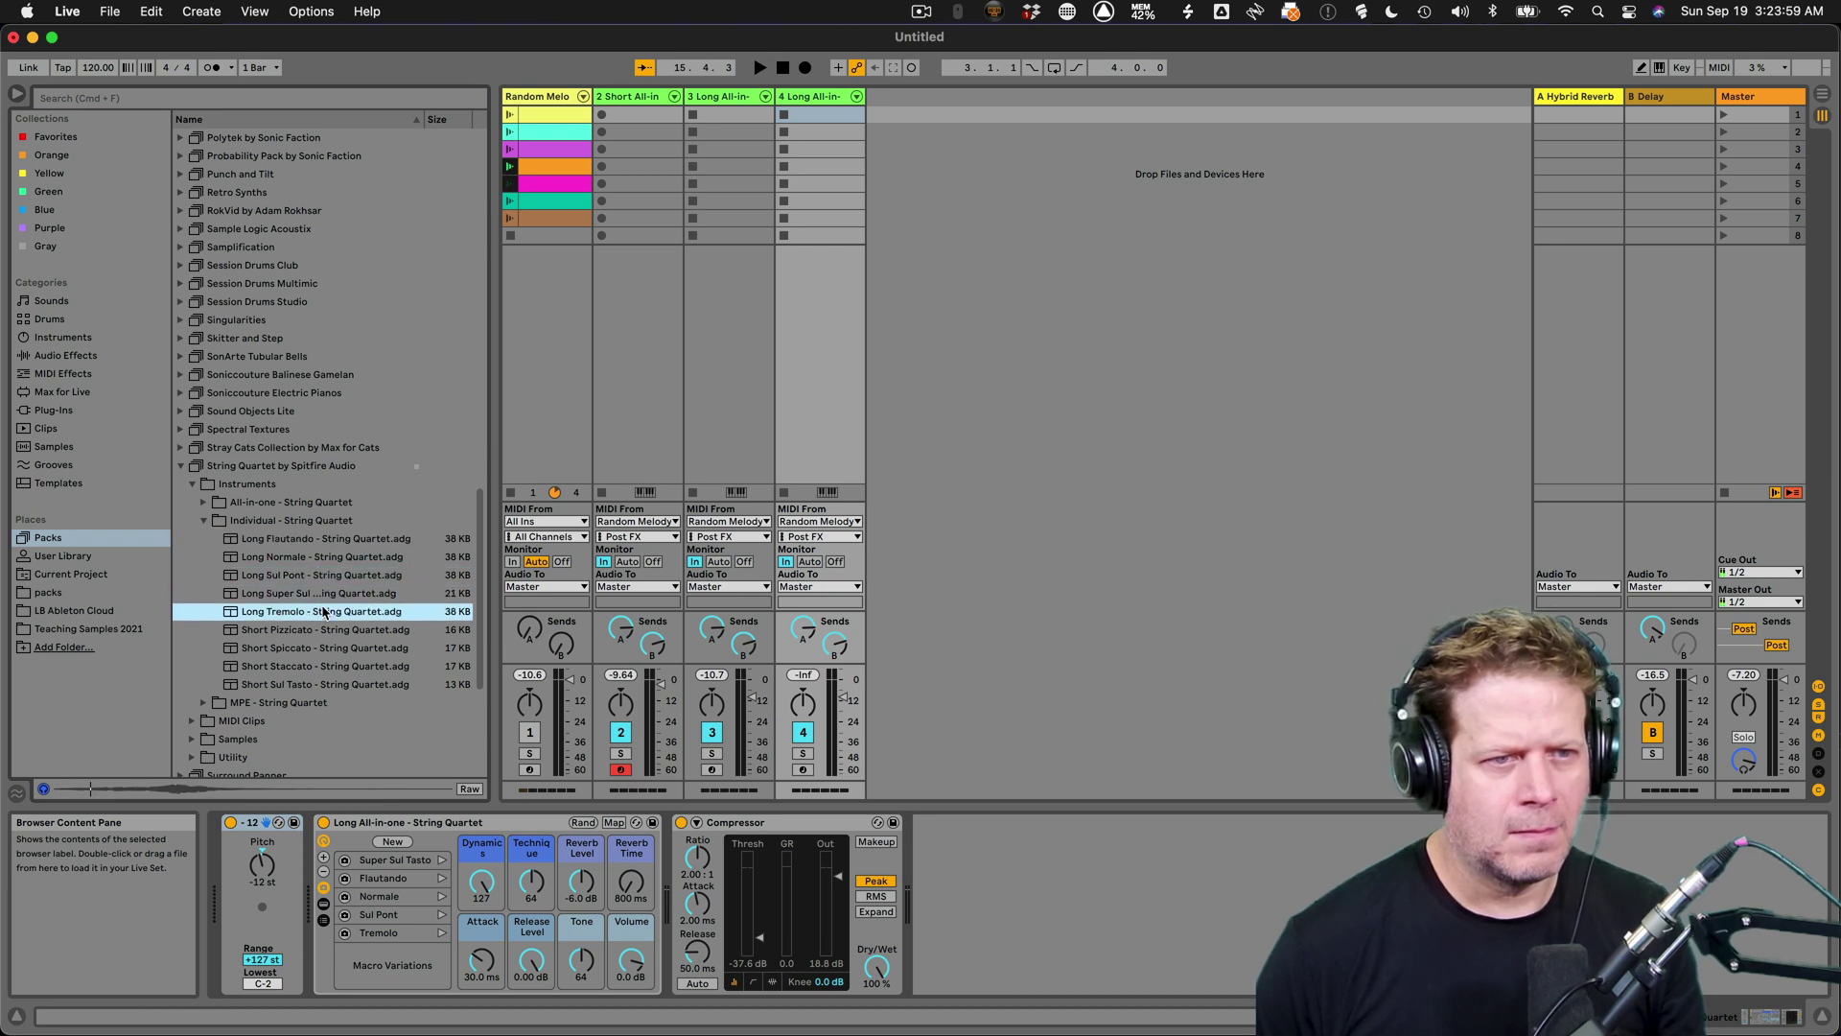
{"action": "left_click", "coordinate": [310, 539]}
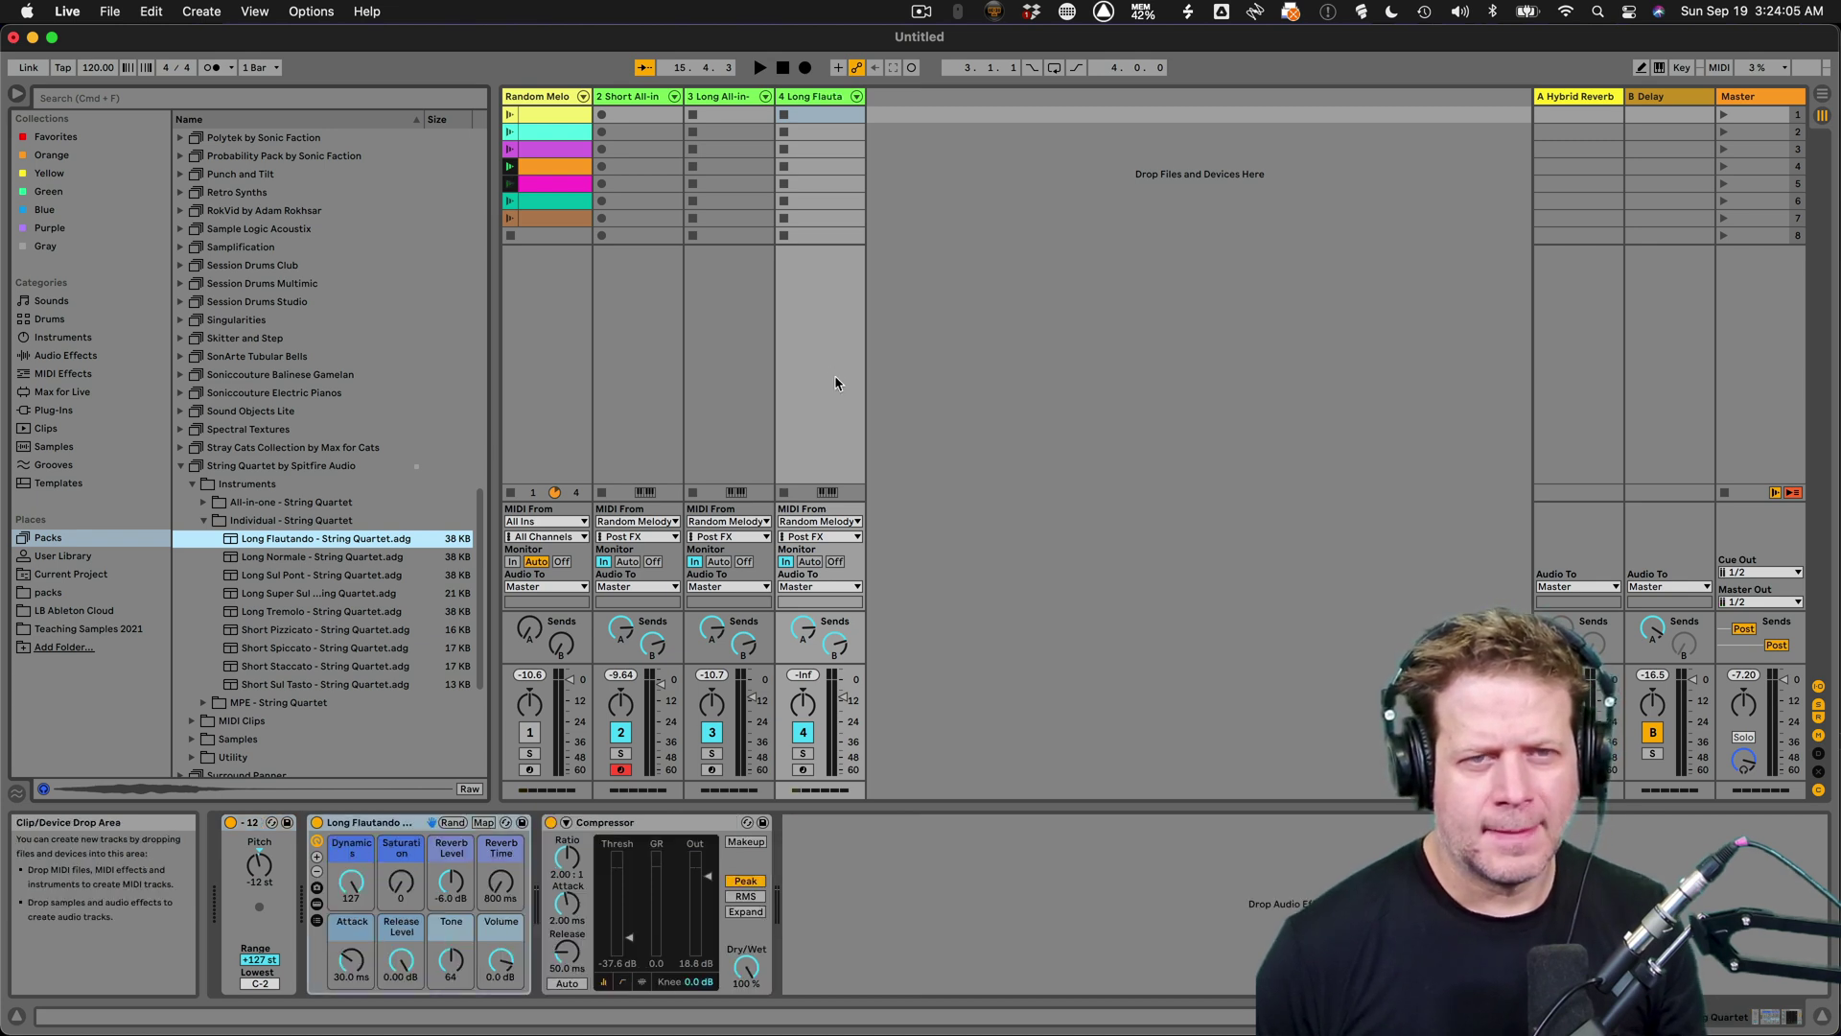
{"action": "key", "text": "space"}
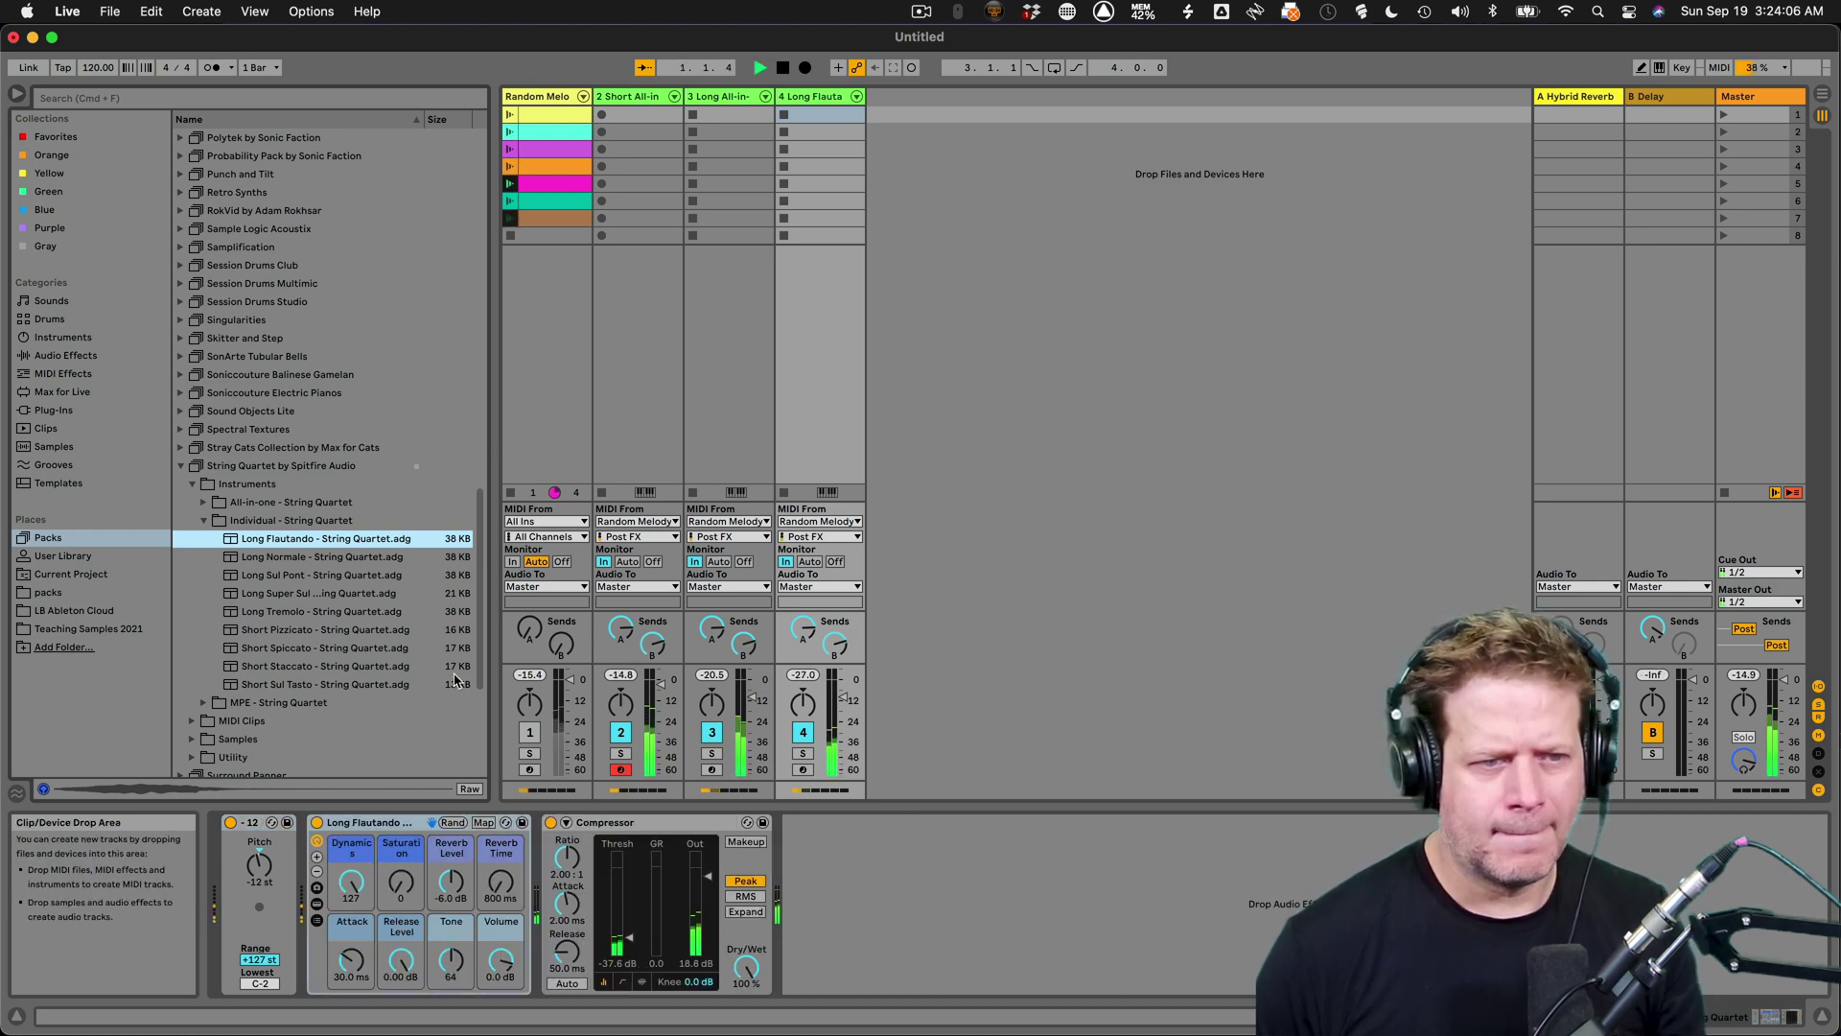
- Set track 4's Pitch to -24 st, raise track 4's volume and bring track 3 to -11.1 dB
{"action": "left_click", "coordinate": [257, 866]}
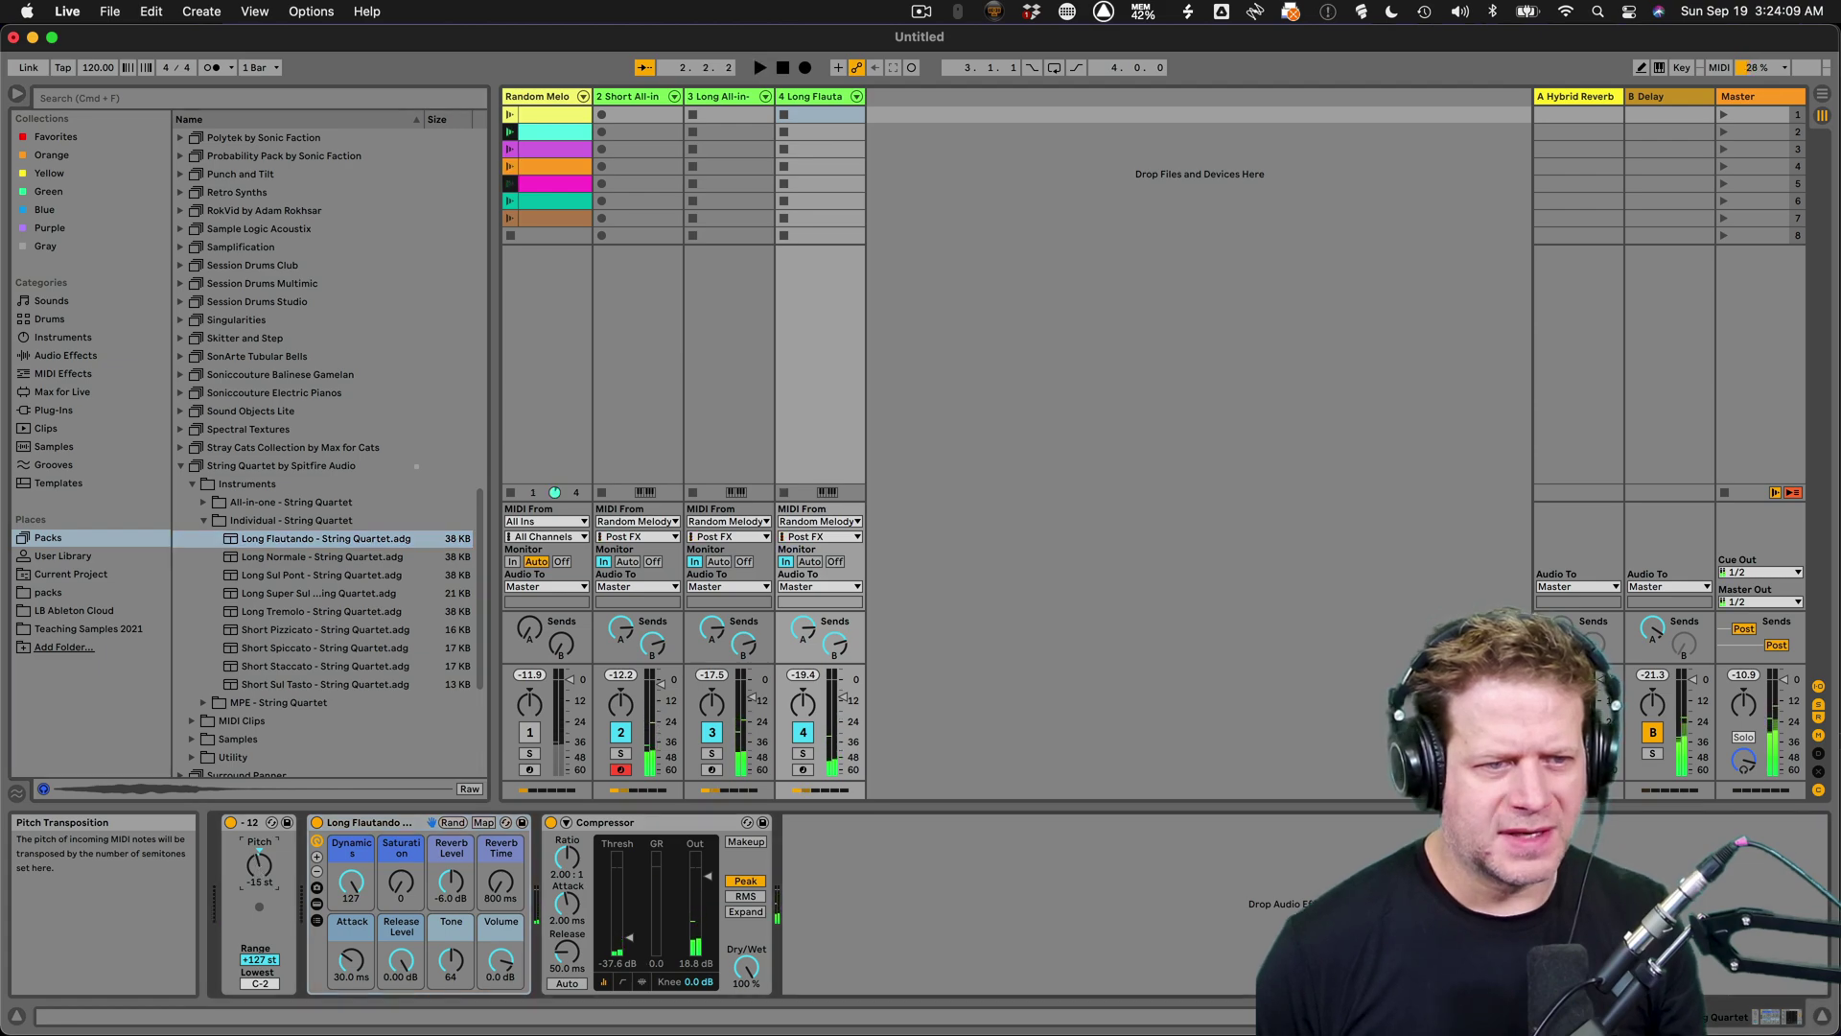
{"action": "left_click_drag", "start_coordinate": [257, 866], "coordinate": [257, 886]}
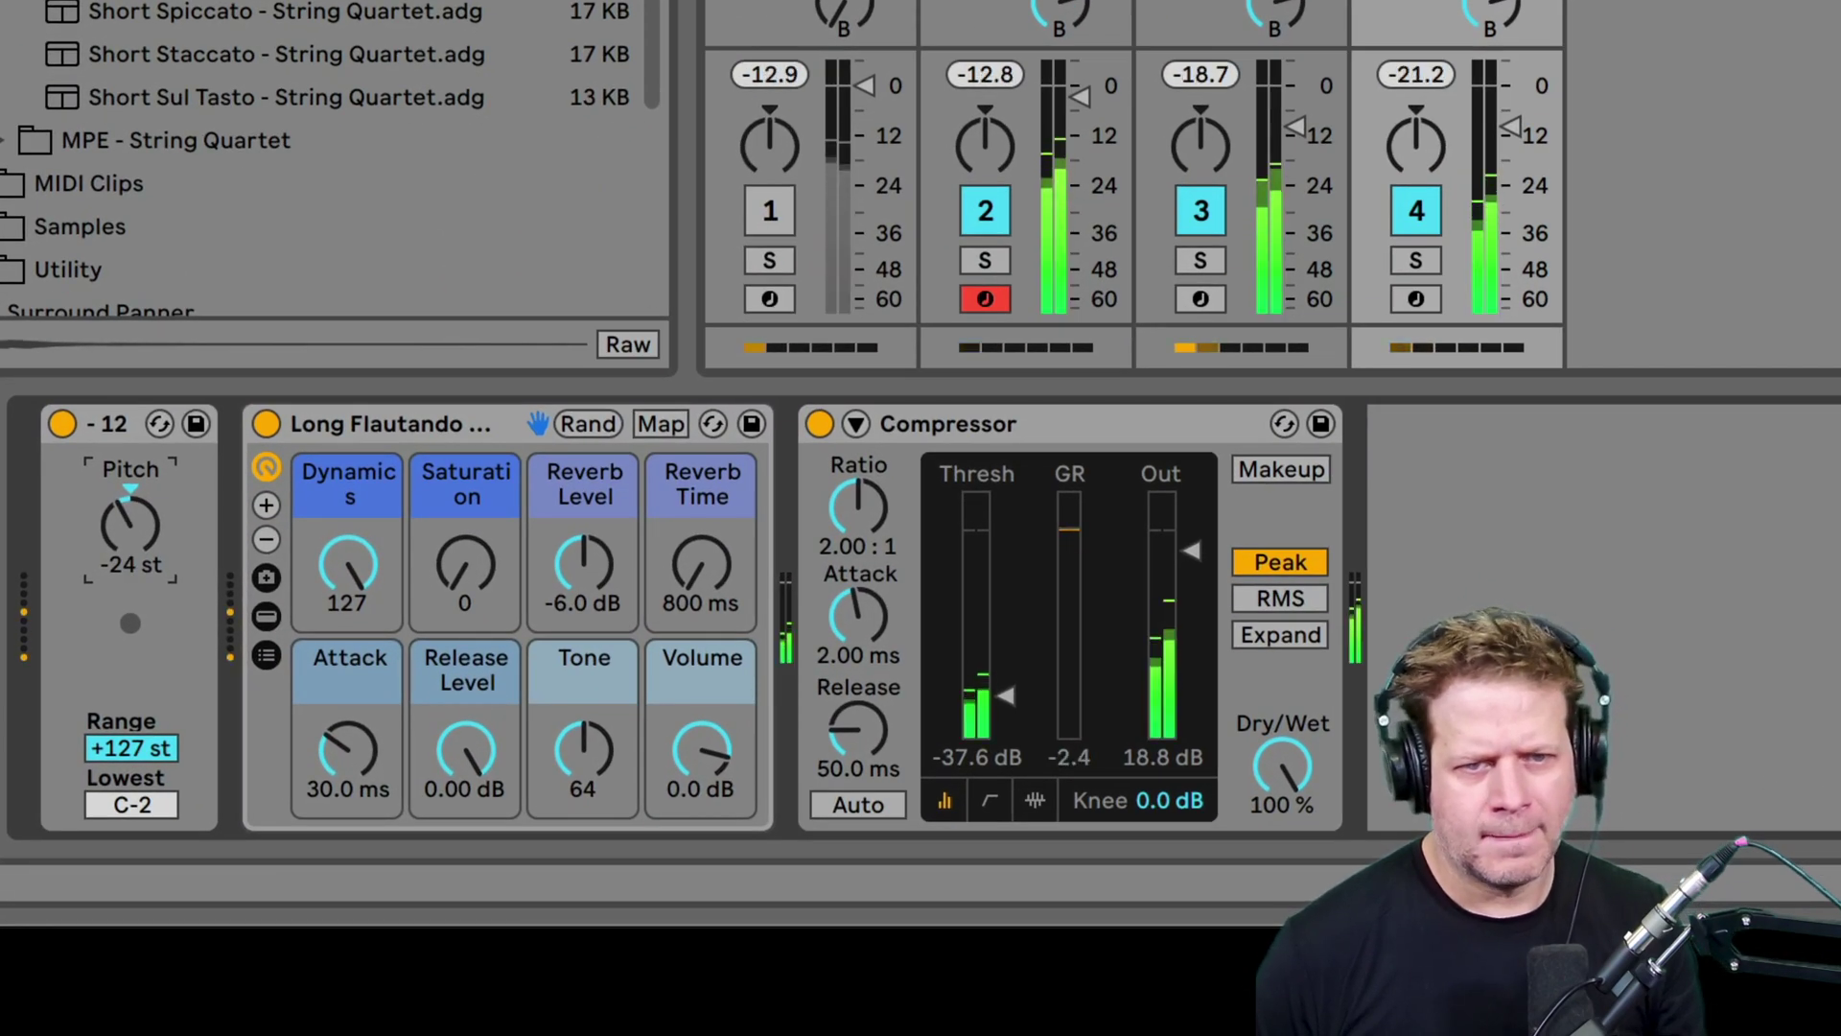
{"action": "left_click", "coordinate": [1513, 130]}
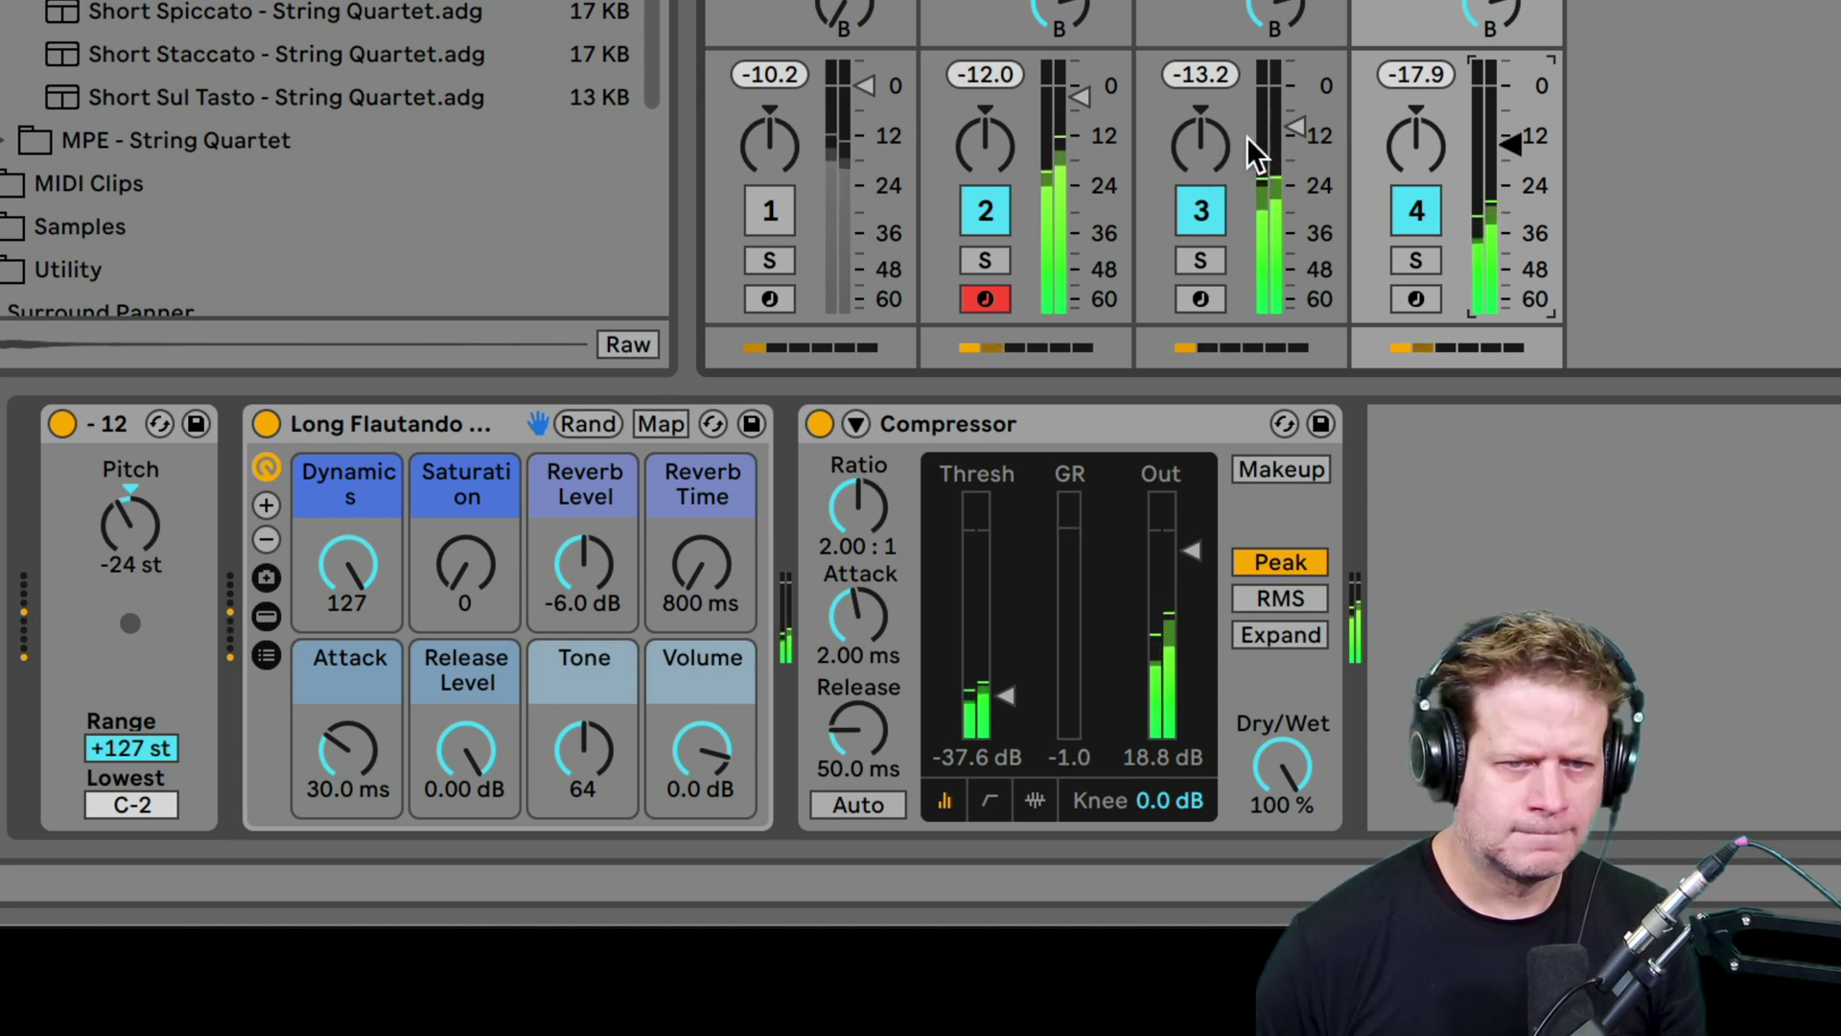
{"action": "left_click_drag", "start_coordinate": [1294, 126], "coordinate": [1294, 120]}
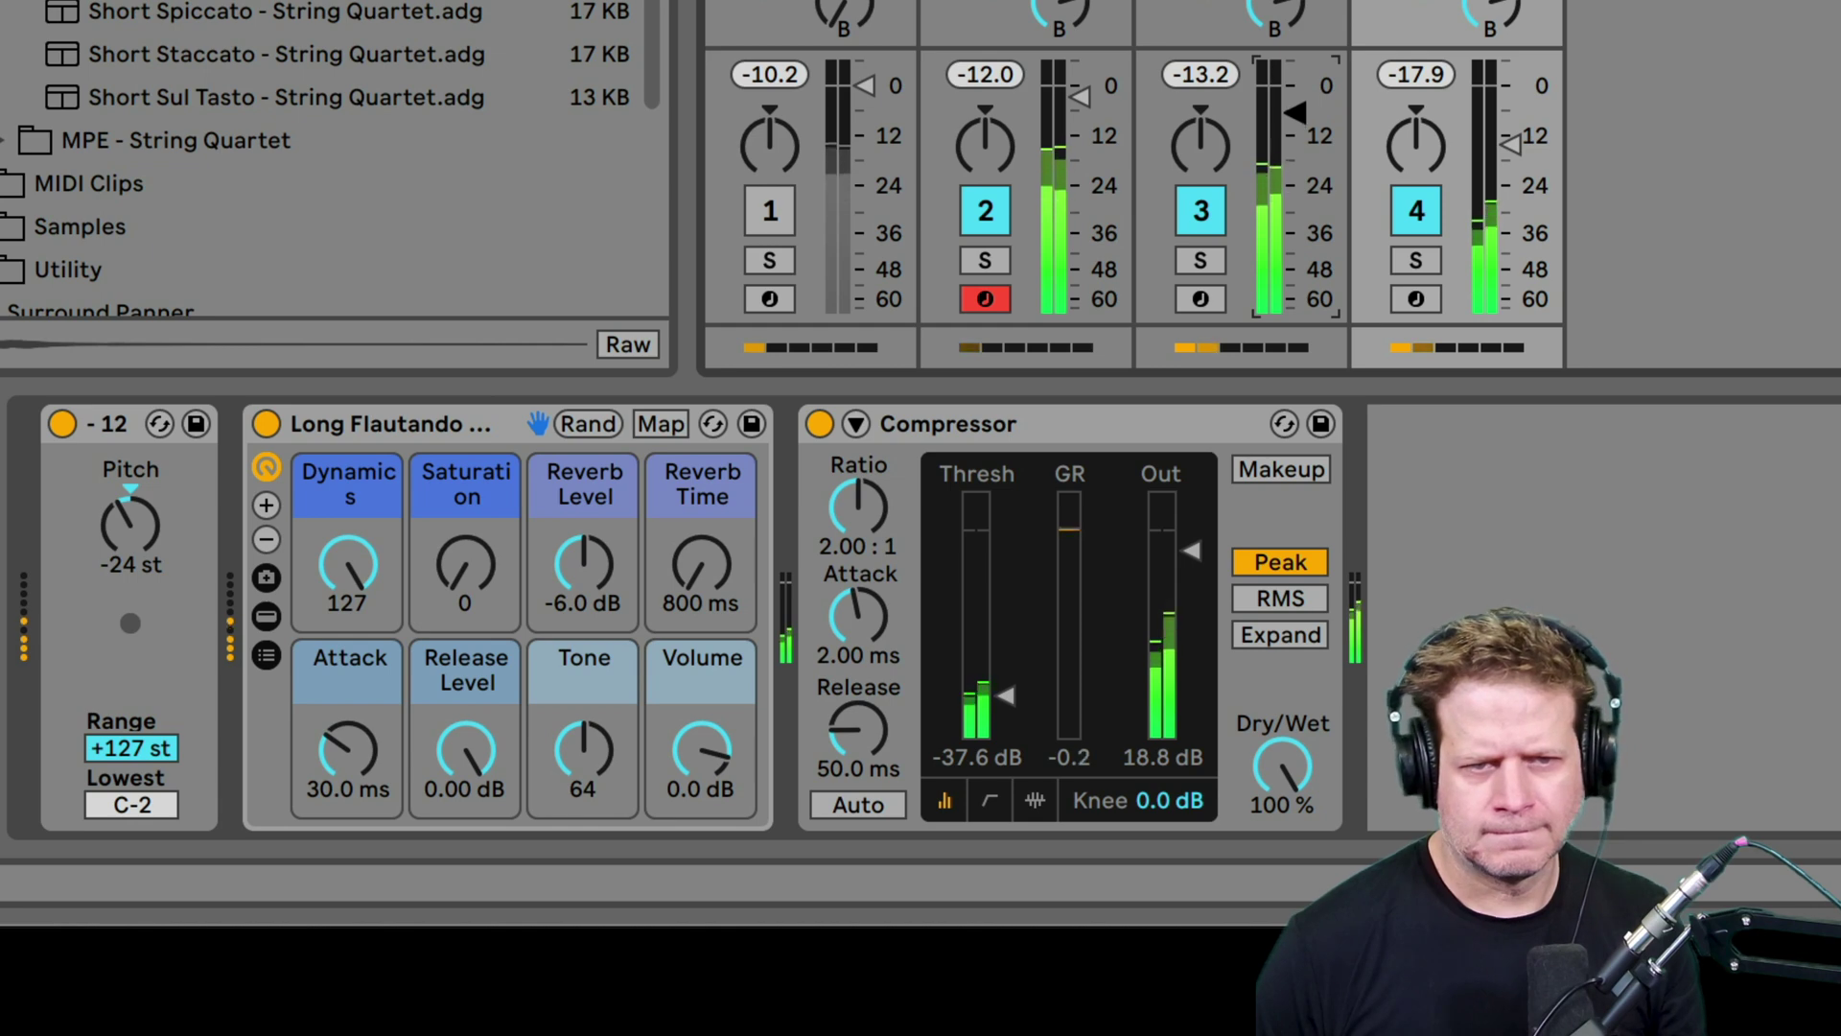
{"action": "left_click_drag", "start_coordinate": [1295, 116], "coordinate": [1294, 110]}
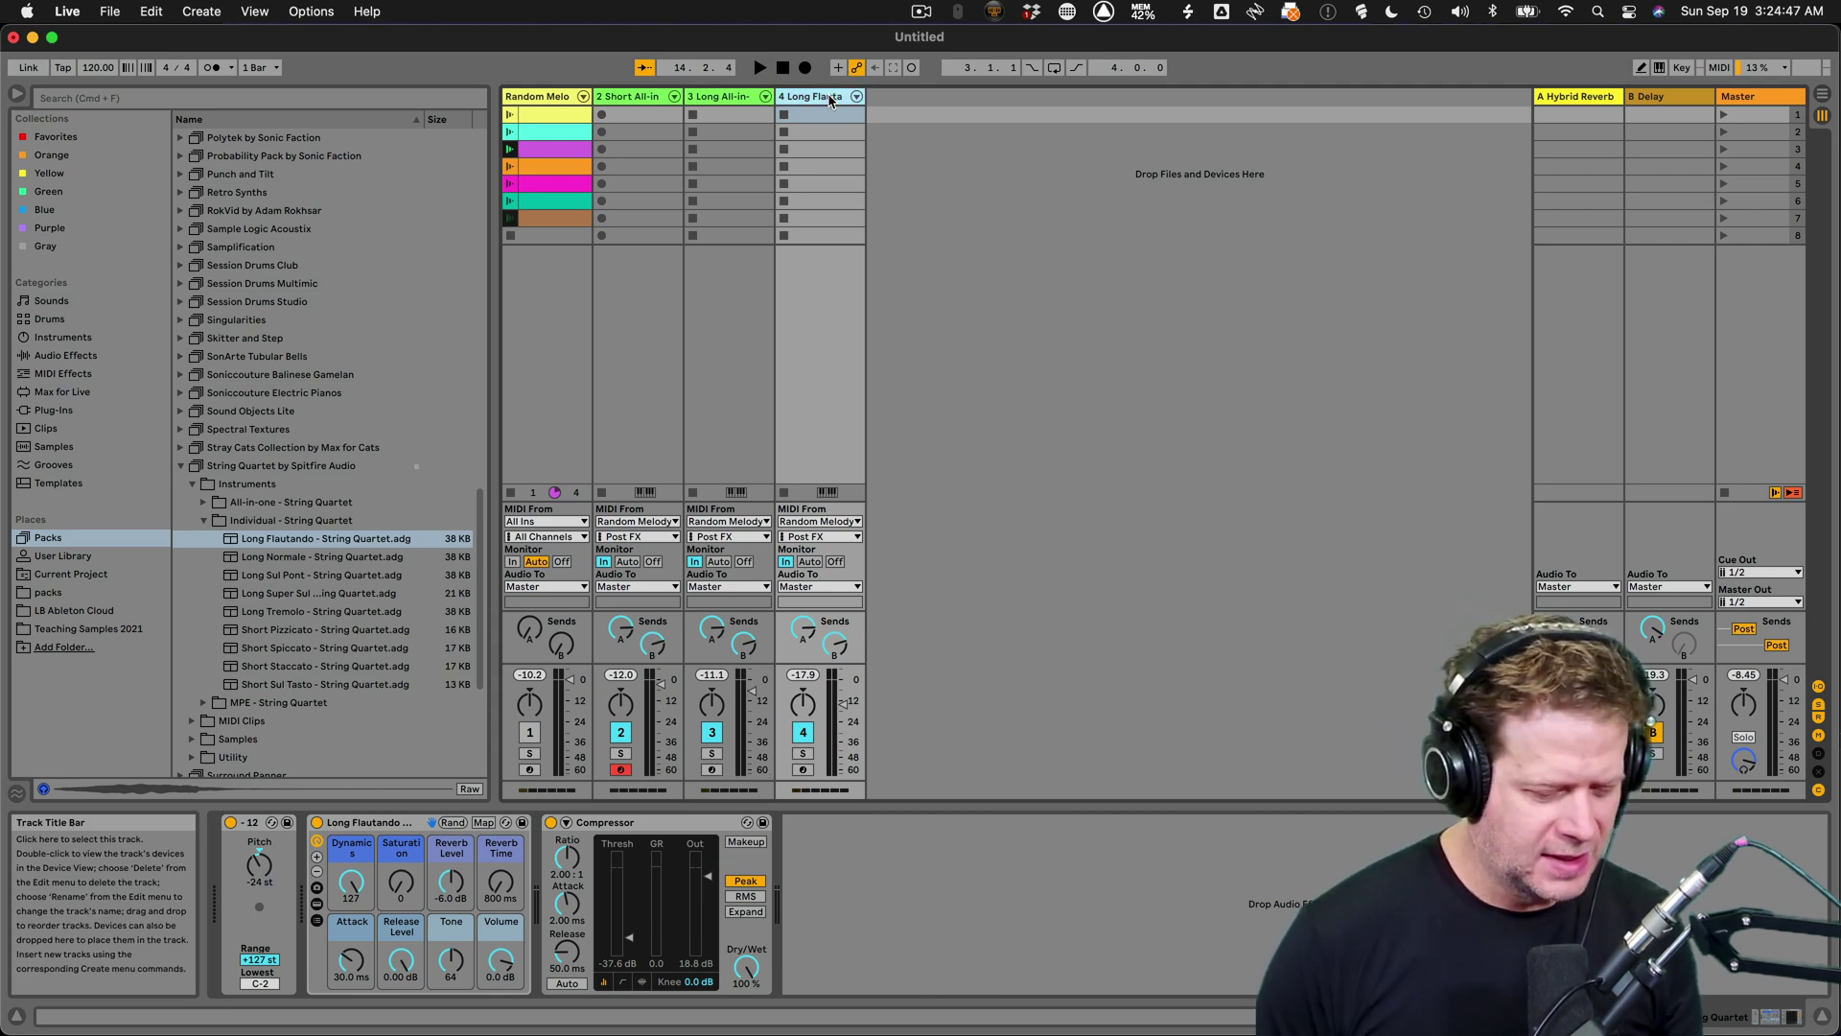
- Insert a MIDI track with Cmd+Shift+T, take its input from Random Melody, and arm it
{"action": "key", "text": "super+shift+t"}
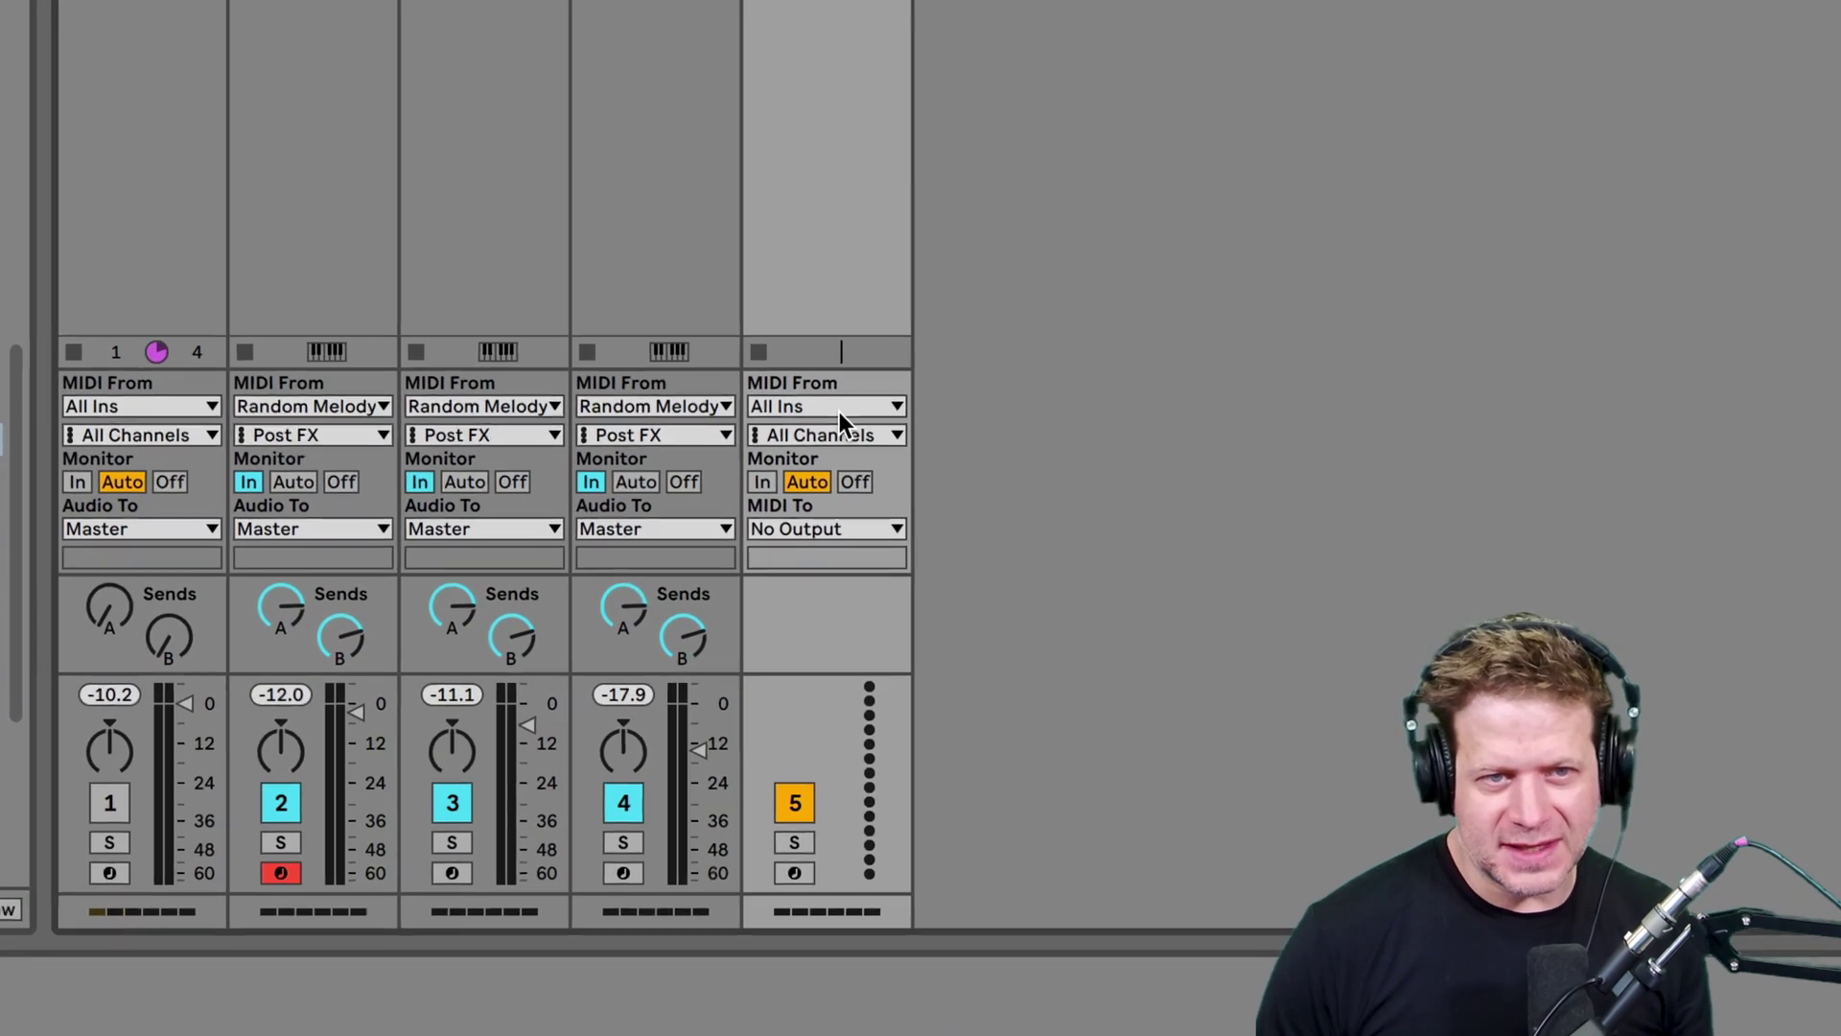
{"action": "left_click", "coordinate": [891, 493]}
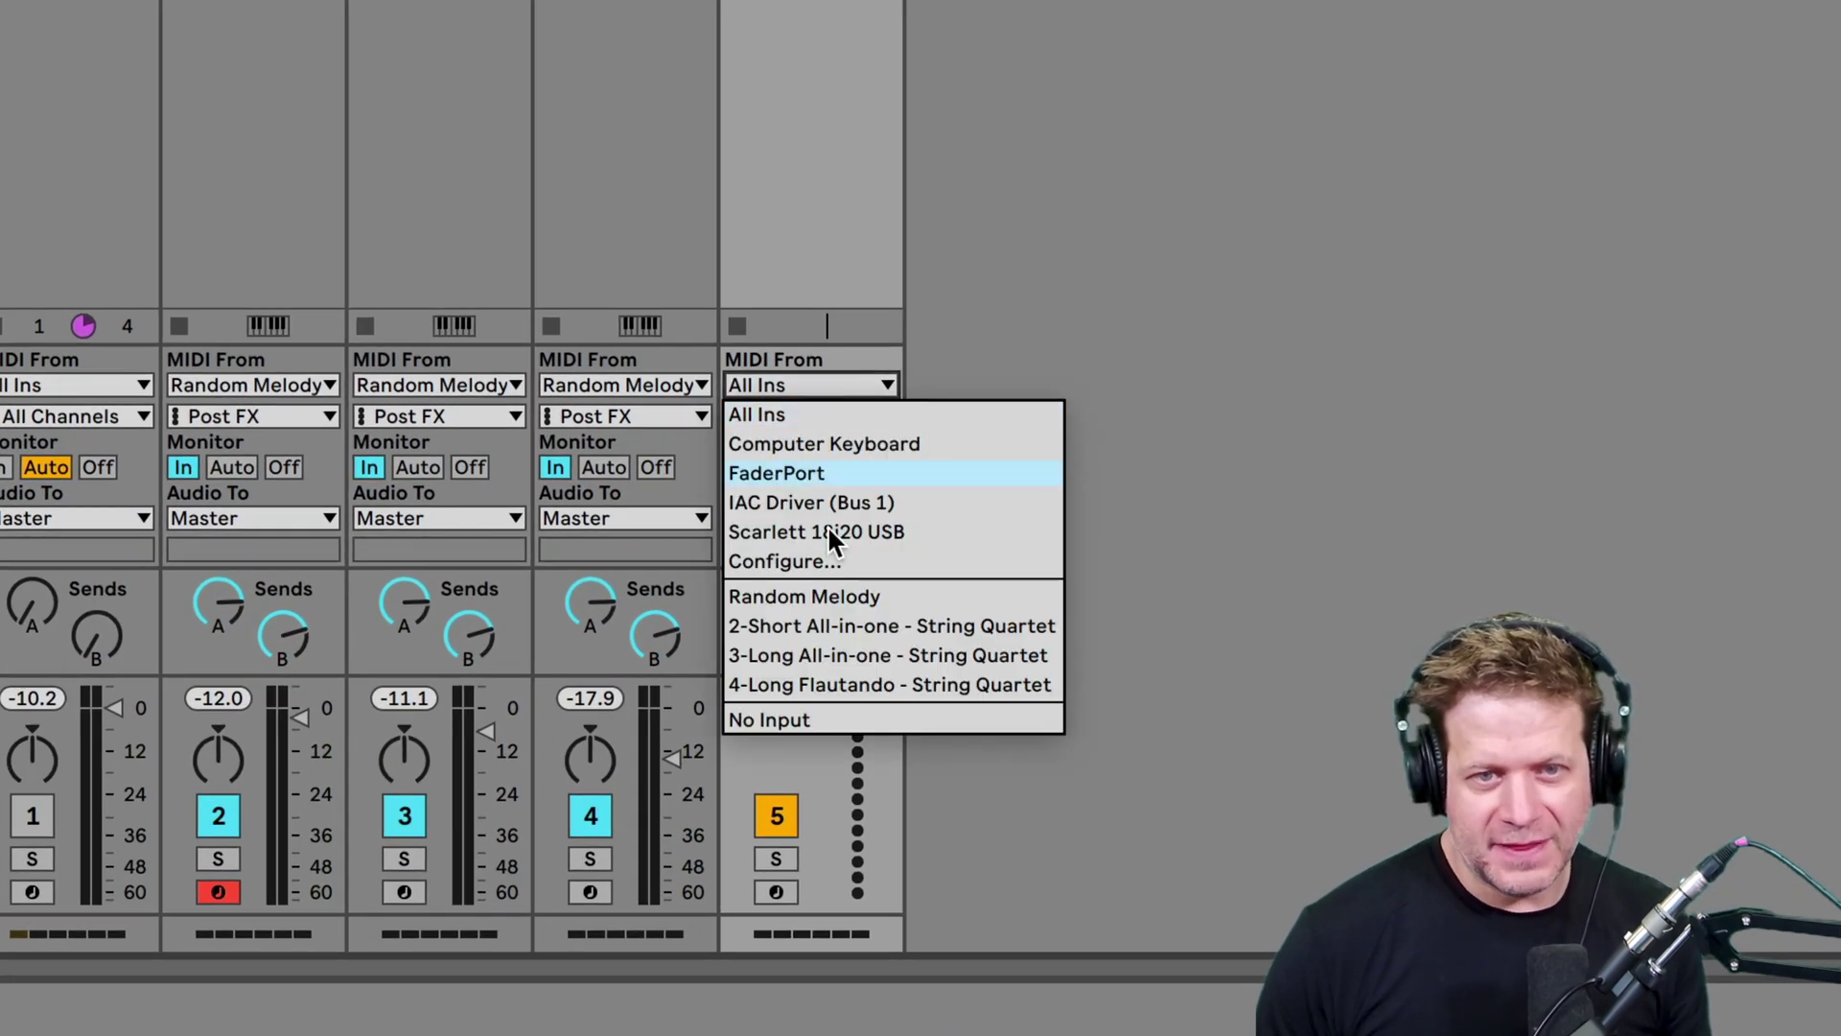
{"action": "left_click", "coordinate": [829, 593]}
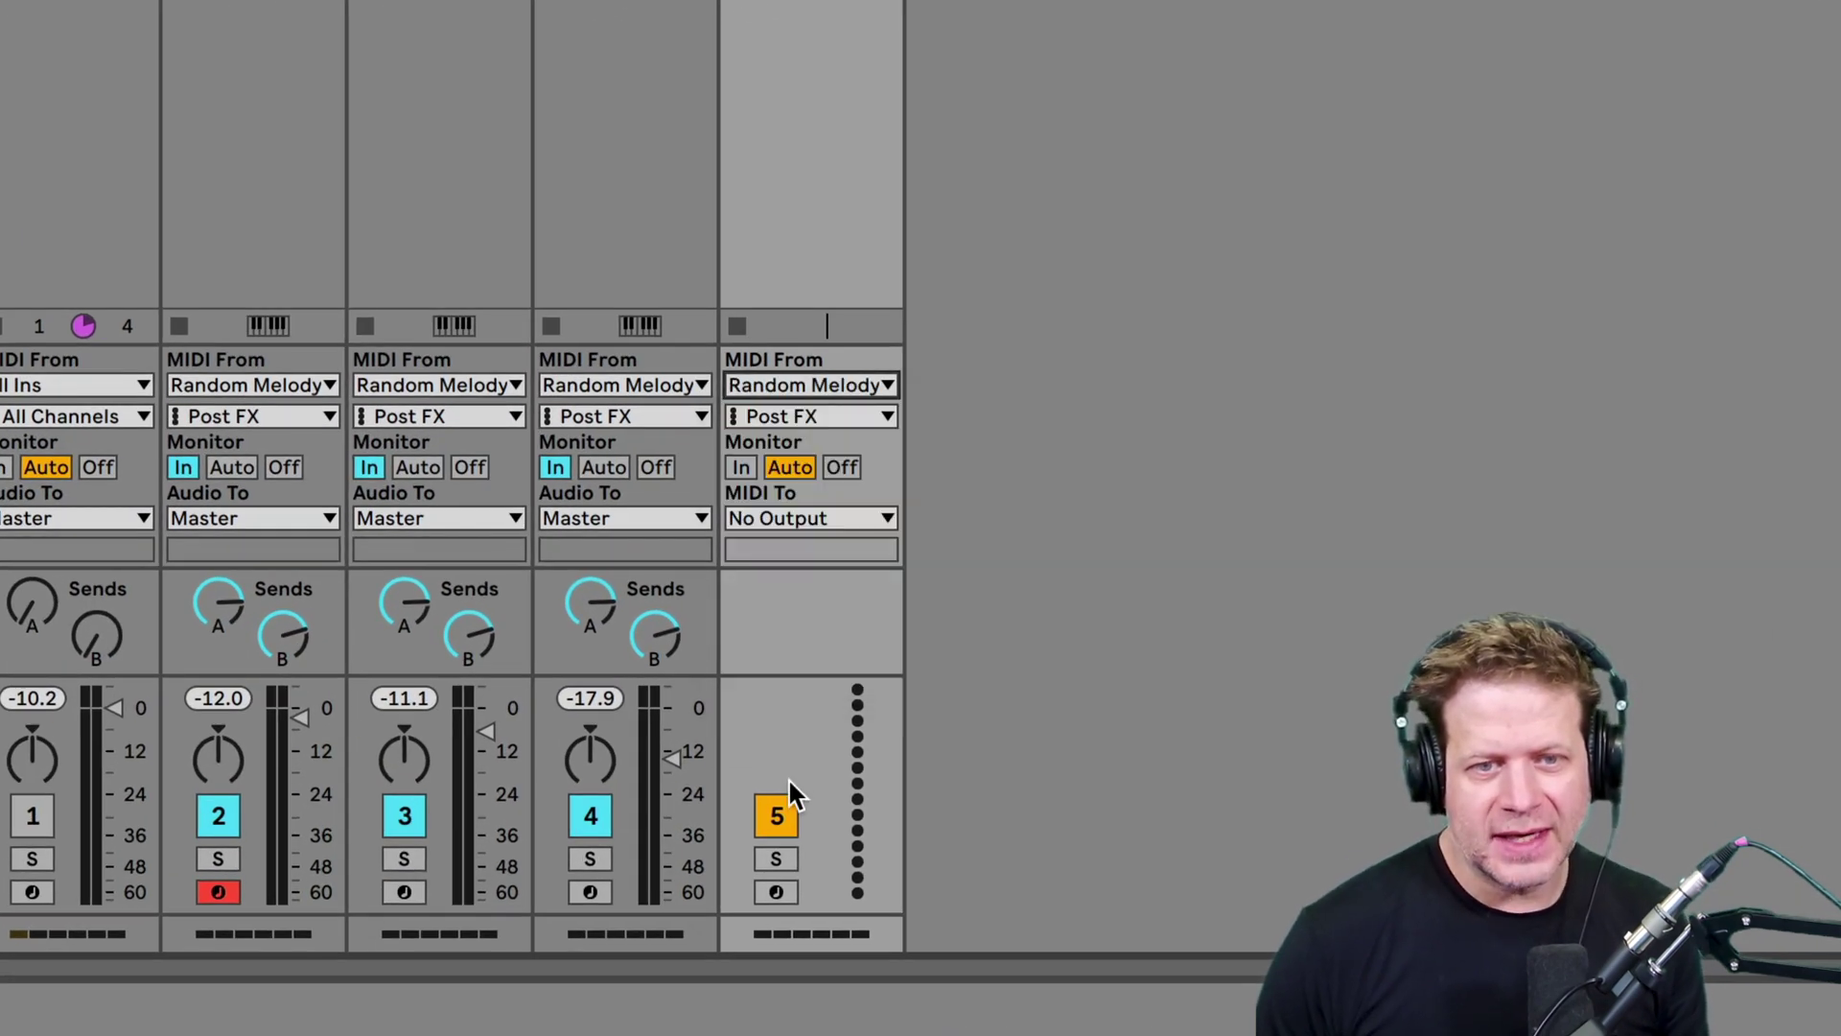
{"action": "left_click", "coordinate": [775, 892]}
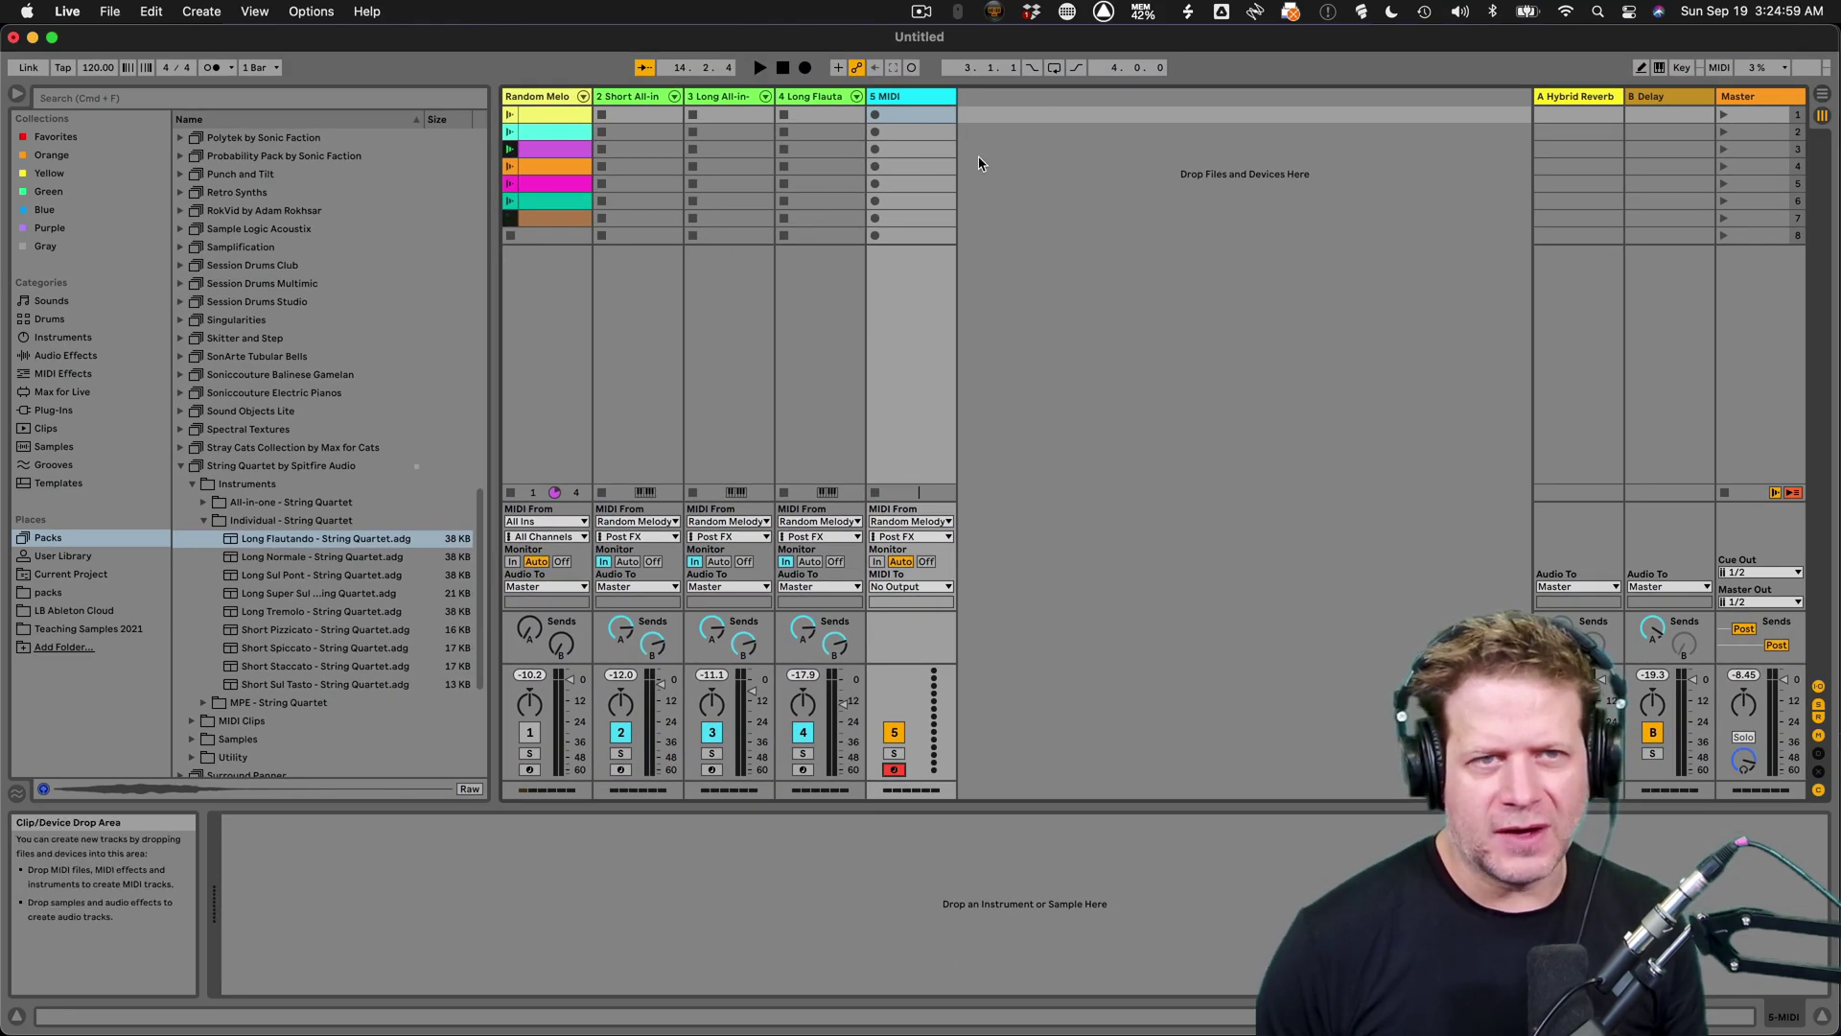
- Record a new clip on track 5 and show its notes in a taller MIDI editor
{"action": "left_click", "coordinate": [875, 115]}
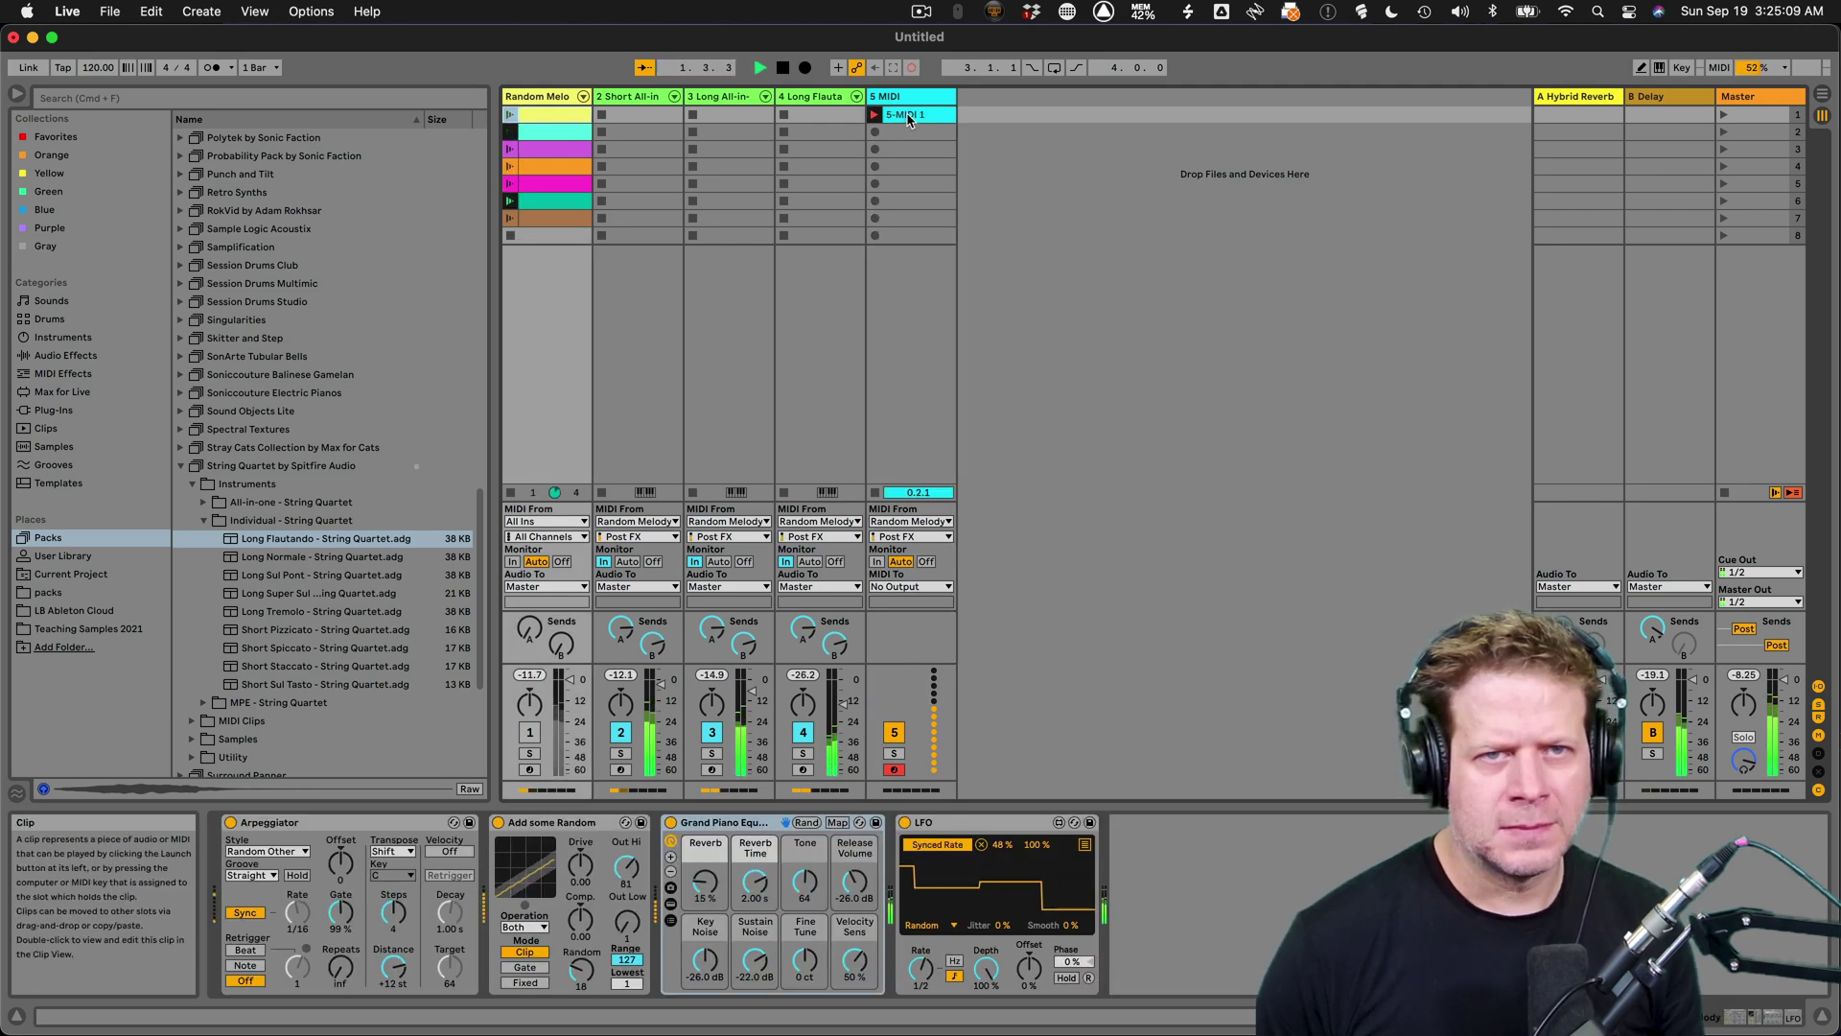
{"action": "double_click", "coordinate": [906, 115]}
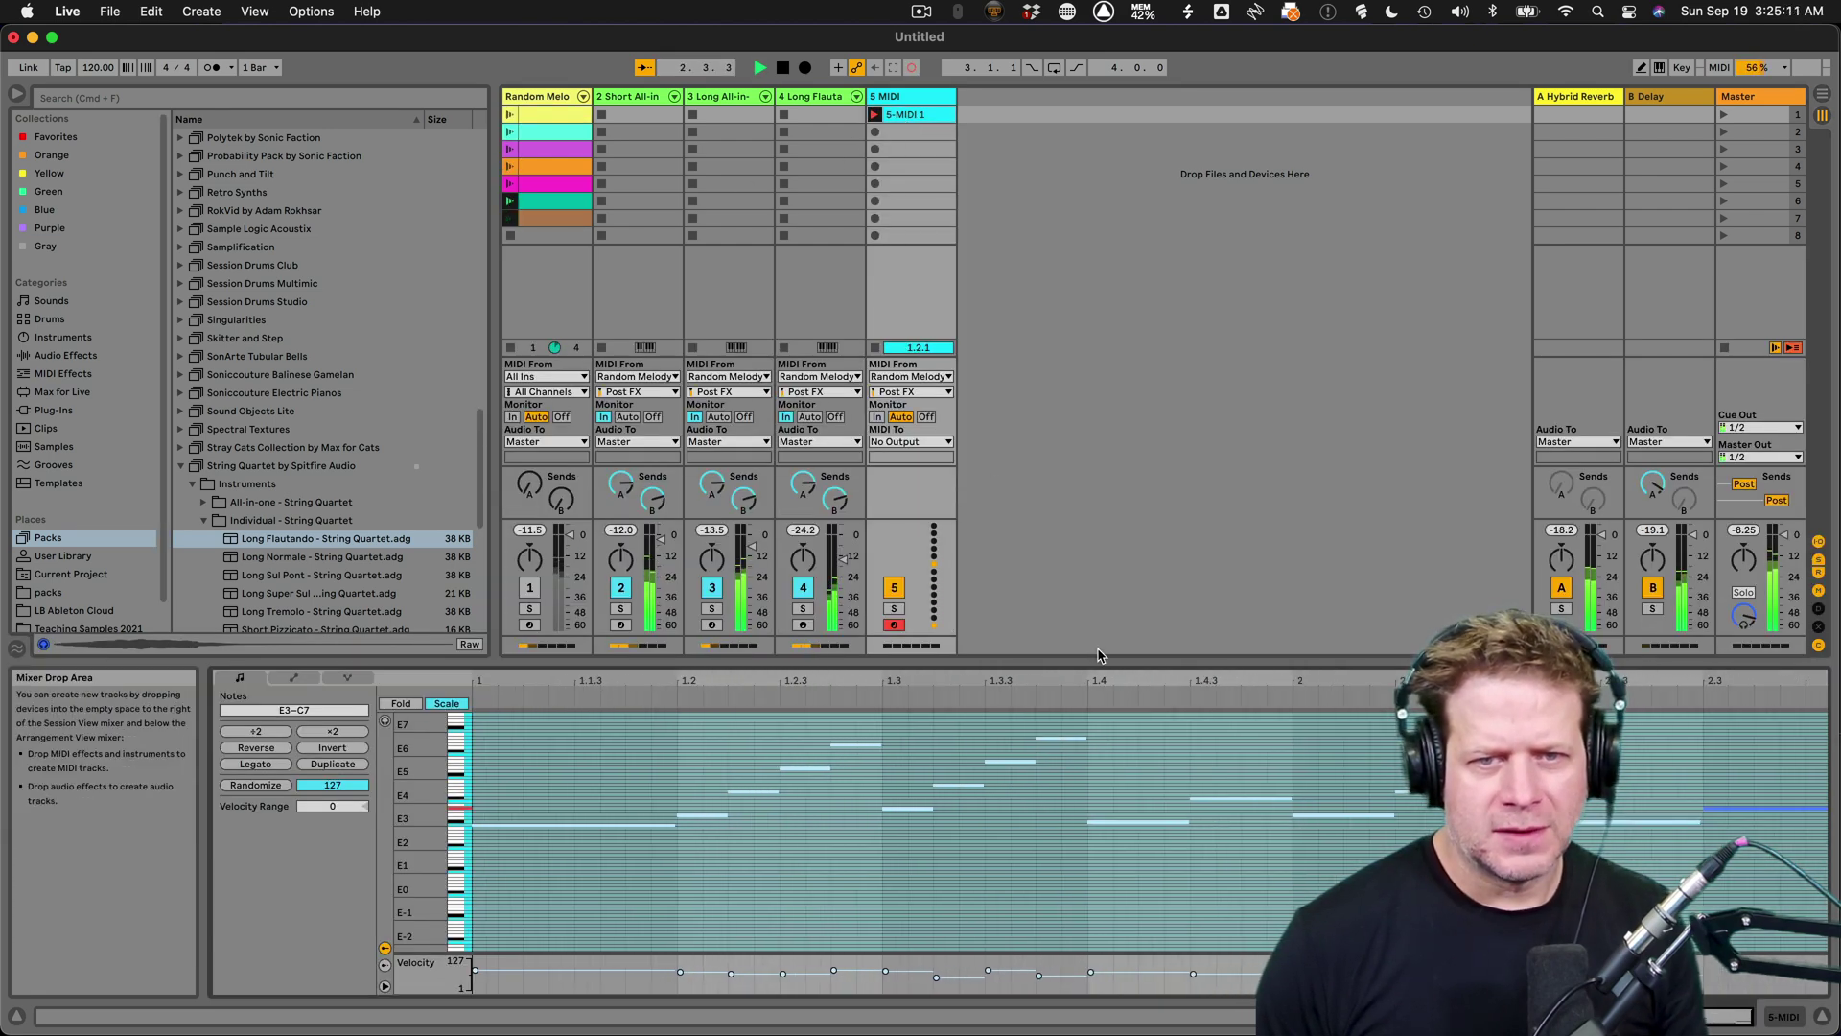
{"action": "left_click_drag", "start_coordinate": [1100, 658], "coordinate": [1087, 552]}
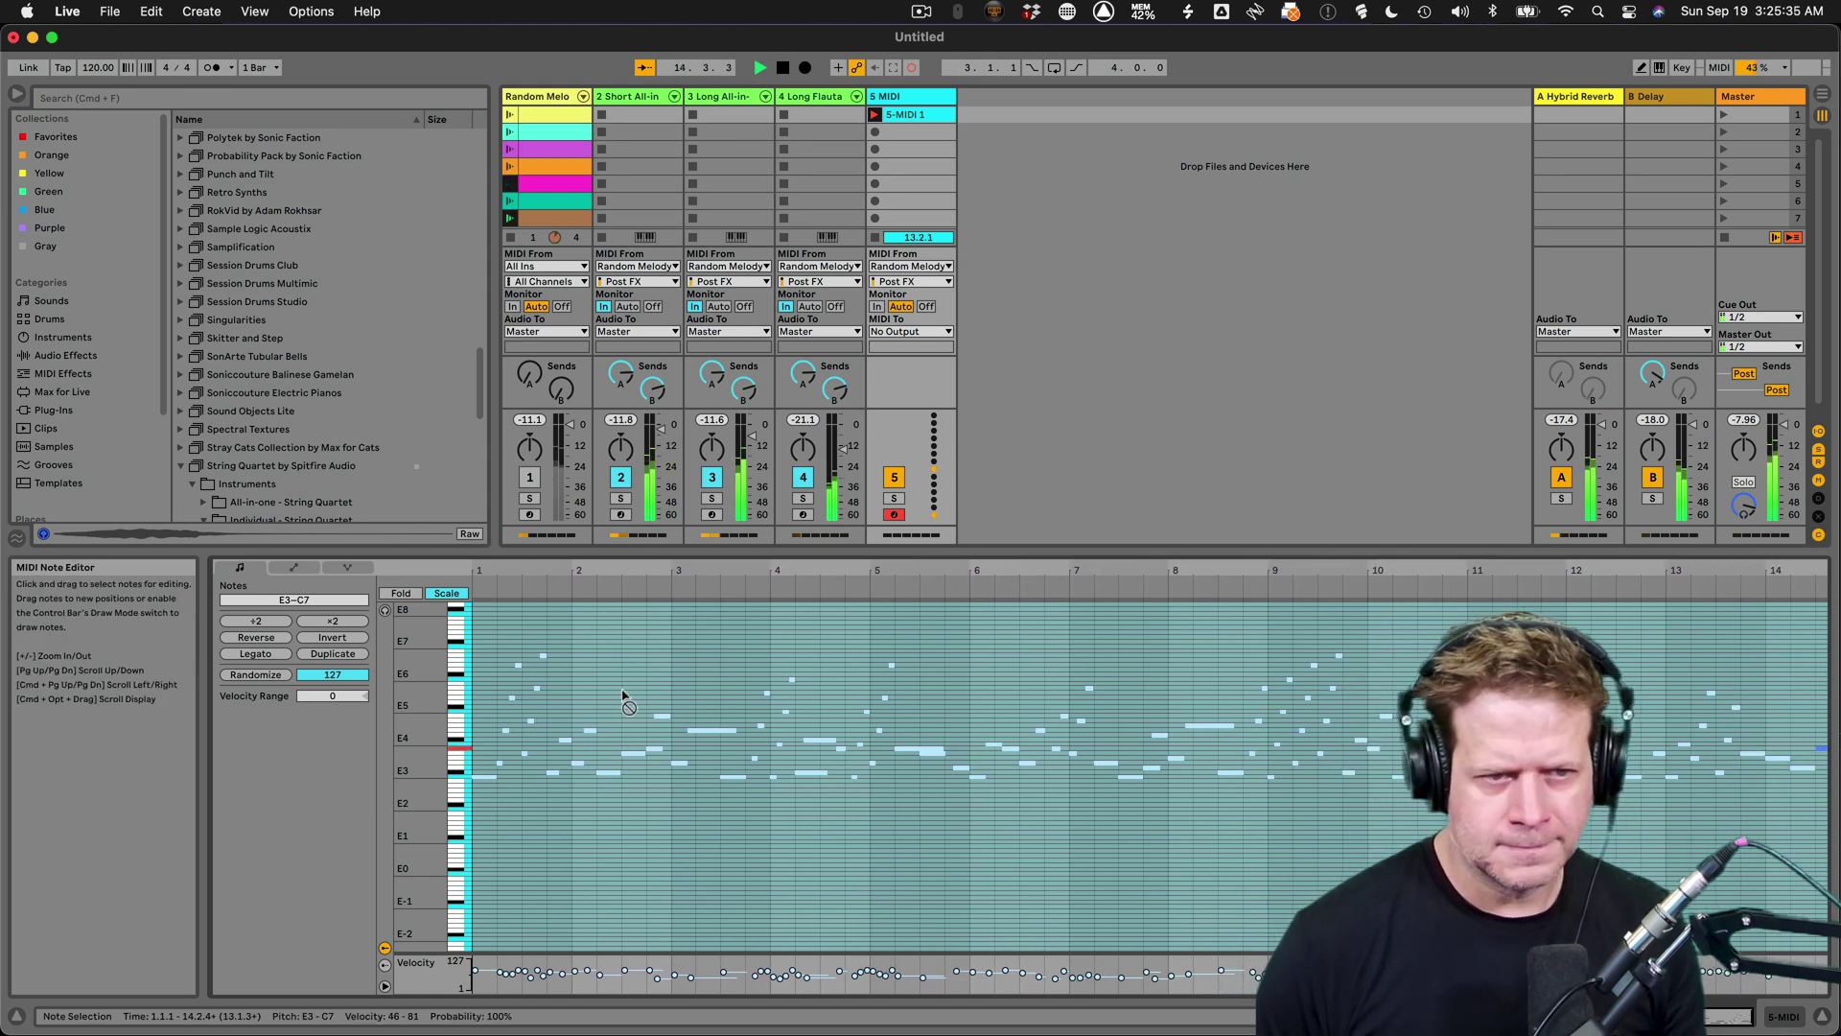
- Zoom the MIDI note editor to the E2–E7 range while the clip keeps recording
{"action": "left_click_drag", "start_coordinate": [426, 701], "coordinate": [460, 707]}
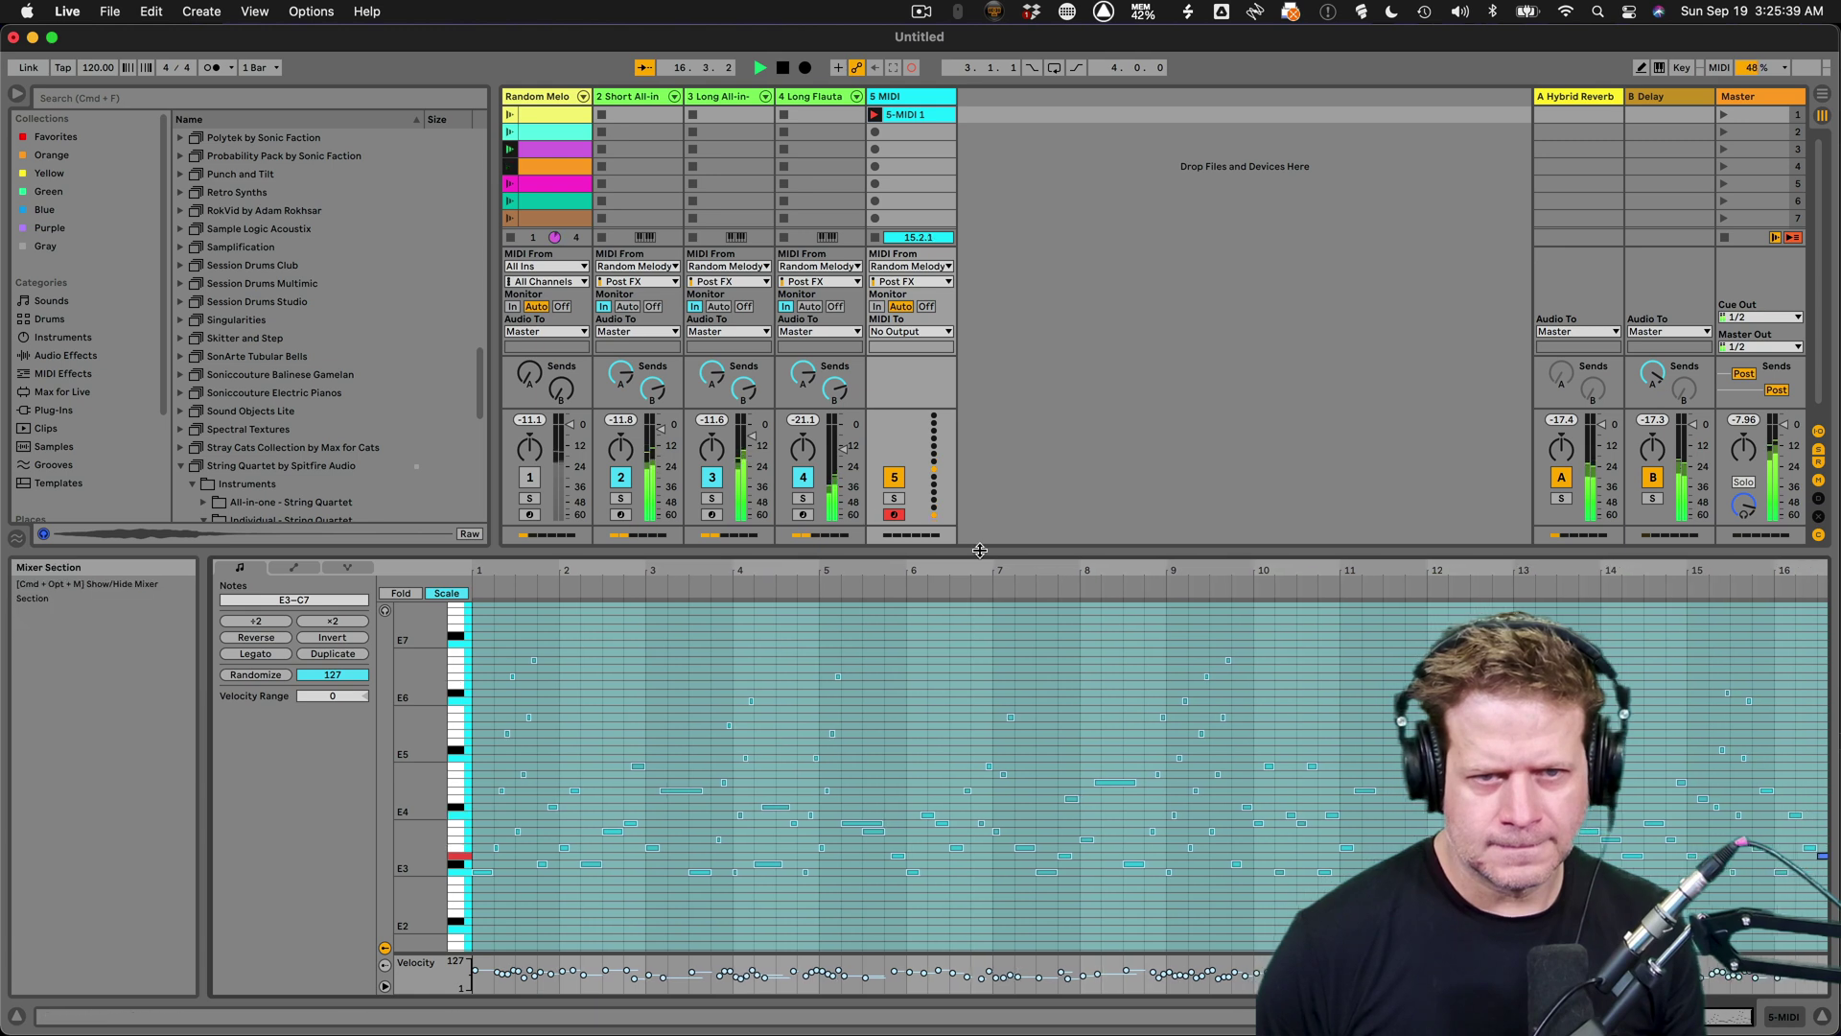